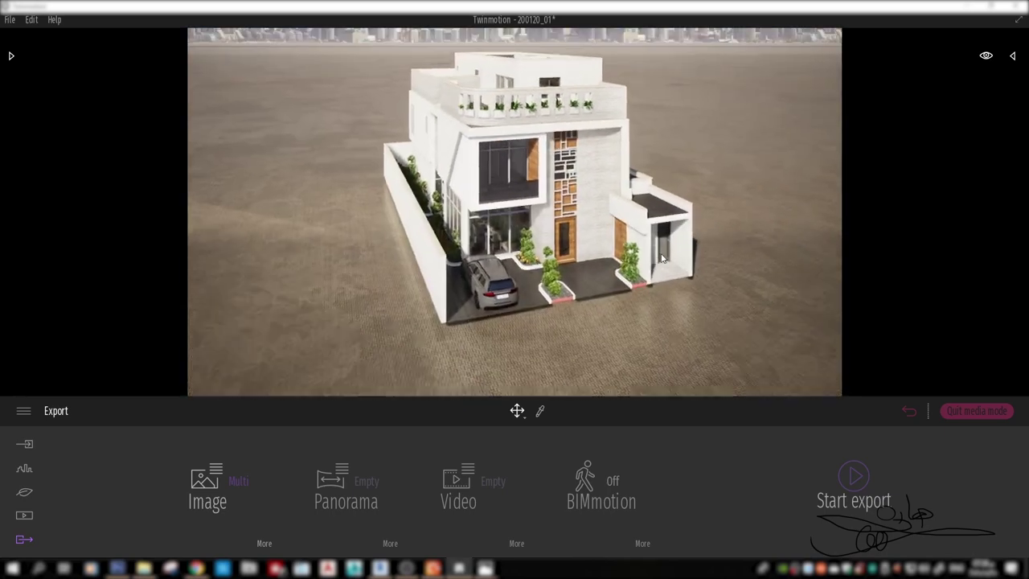
Quit Twinmotion's media mode so the rendered villa fills the full-width viewport
left_click(953, 411)
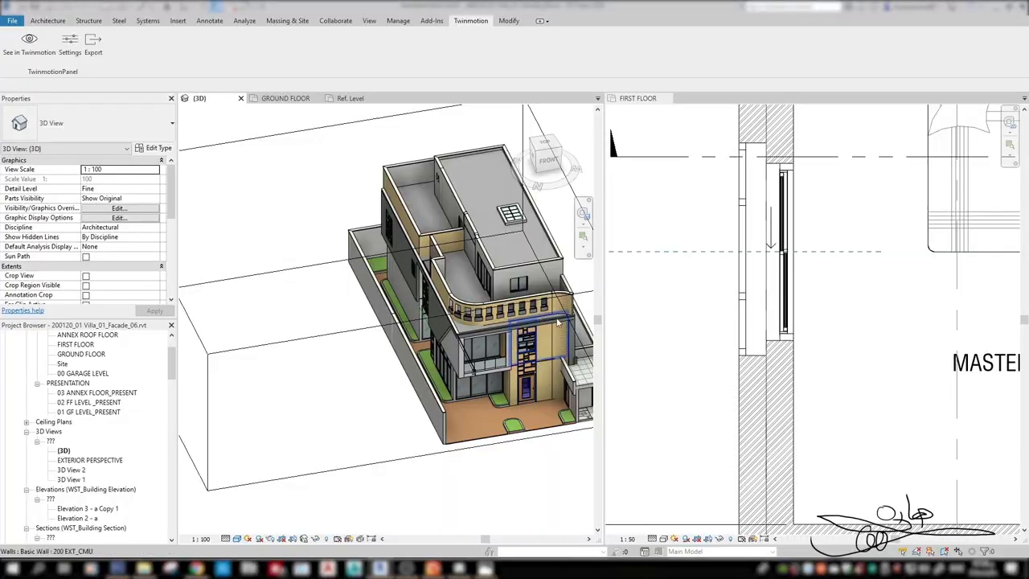
Orbit the Revit 3D view to a closer angled view of the villa's front facade
mouse_move(565, 313)
middle_mouse_down("shift")
mouse_move(680, 364)
mouse_move(506, 367)
mouse_move(721, 287)
middle_mouse_up("shift")
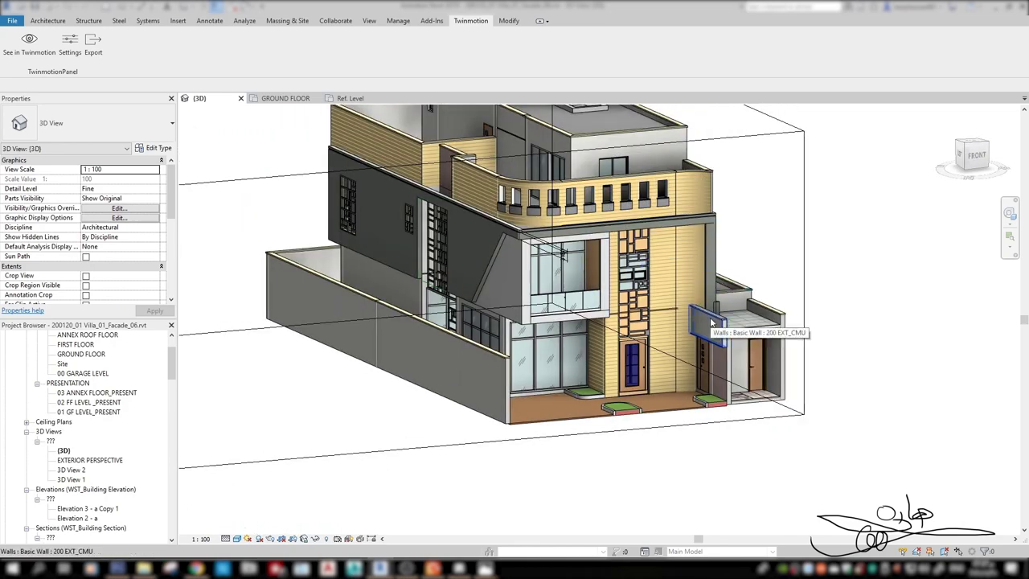
Snip the Revit facade view and open it maximized in Snip & Sketch
key("super+shift+s")
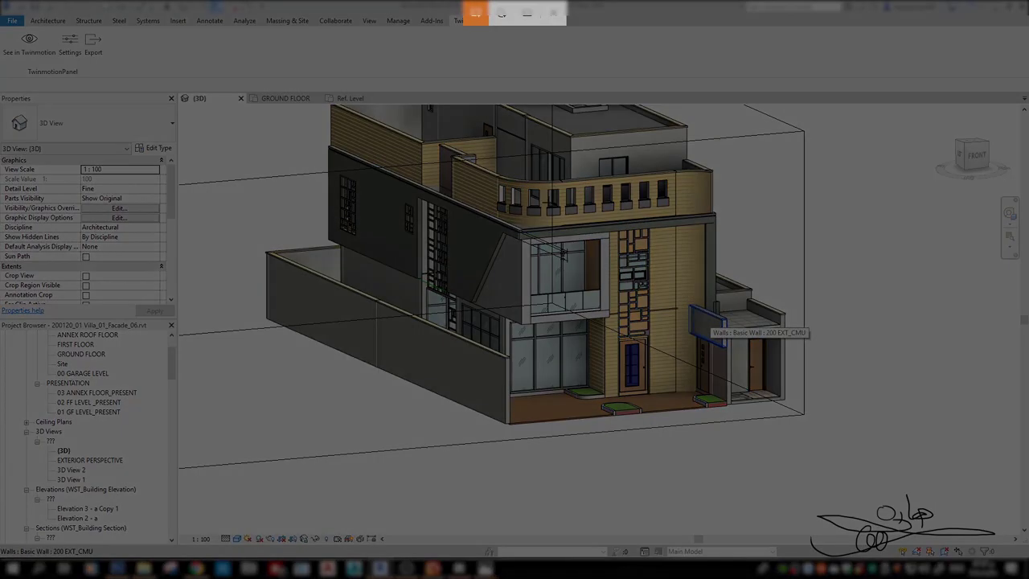
left_click_drag(282, 83, 867, 478)
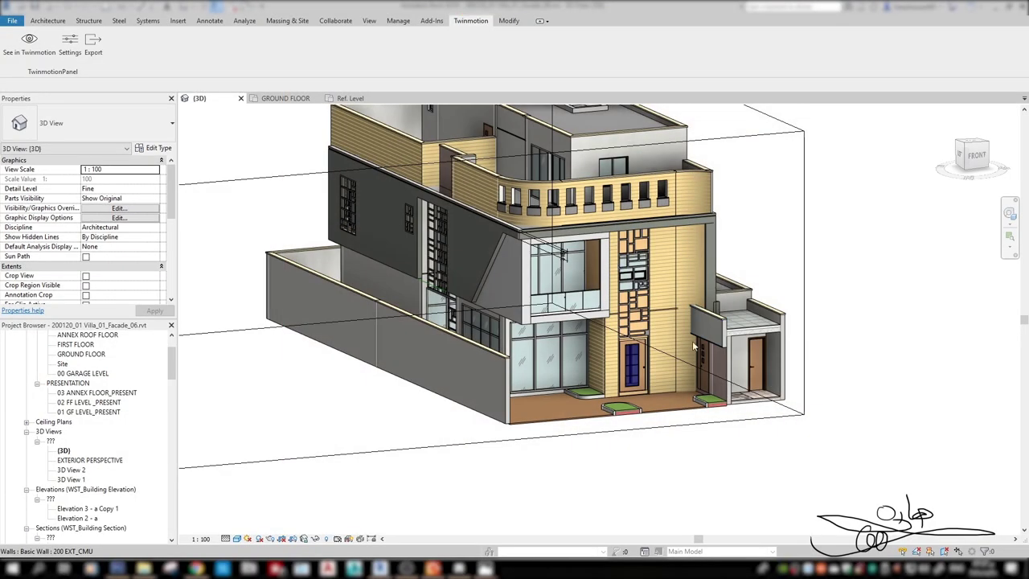
left_click(925, 474)
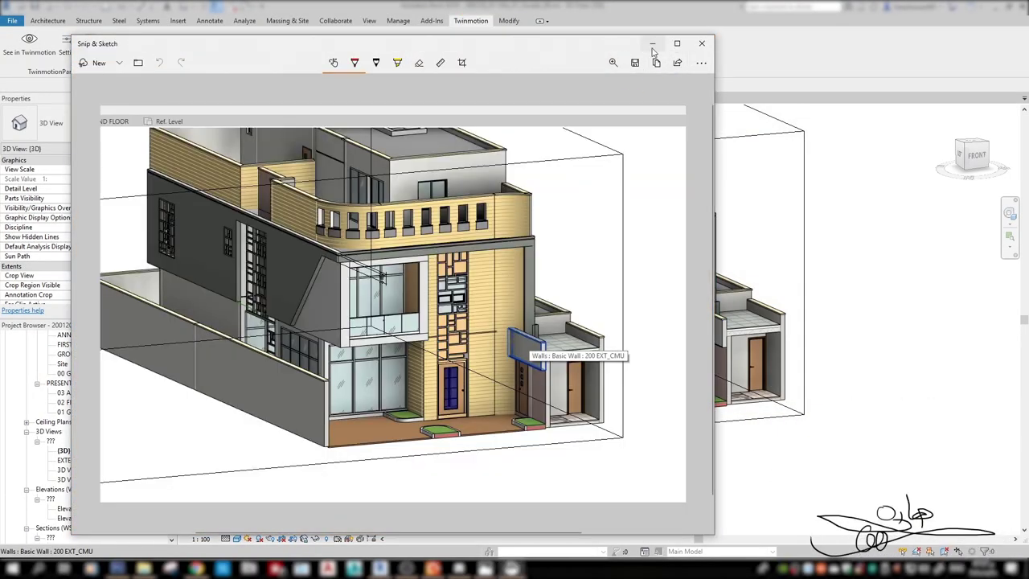
left_click(677, 44)
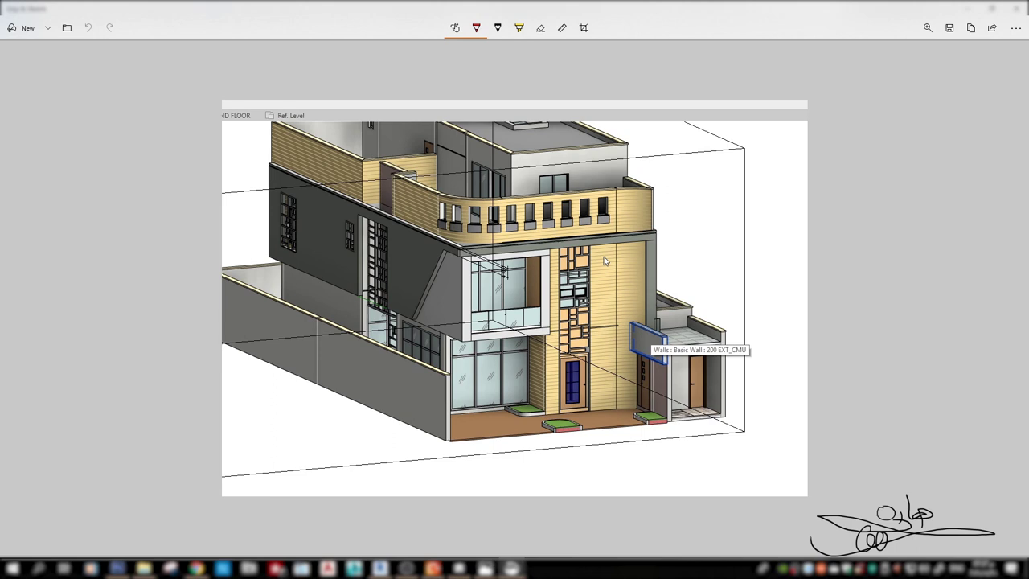
Scribble red lines on the central panel and balcony base, plus a red arrow
left_click_drag(580, 233, 590, 344)
left_click_drag(560, 218, 561, 278)
left_click_drag(455, 229, 585, 219)
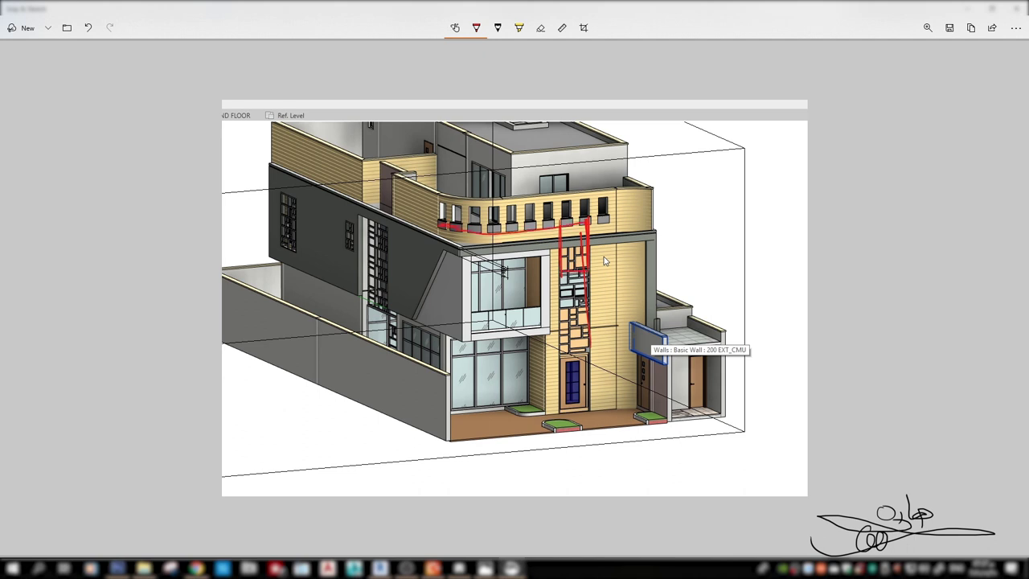
mouse_move(562, 272)
left_mouse_down()
mouse_move(585, 236)
mouse_move(571, 226)
mouse_move(468, 240)
mouse_move(440, 233)
left_mouse_up()
left_click_drag(537, 232, 521, 232)
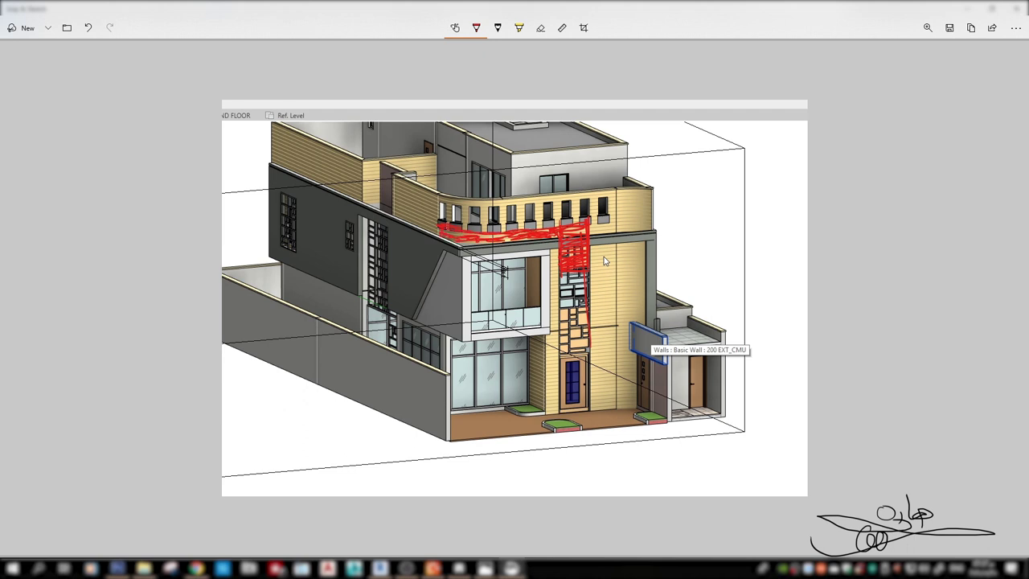
left_click_drag(460, 241, 512, 243)
left_click_drag(702, 156, 609, 219)
mouse_move(622, 212)
left_mouse_down()
mouse_move(609, 220)
mouse_move(574, 342)
left_mouse_up()
Erase a stroke, then outline the top and lower central panel in red
left_click(540, 27)
left_click(476, 27)
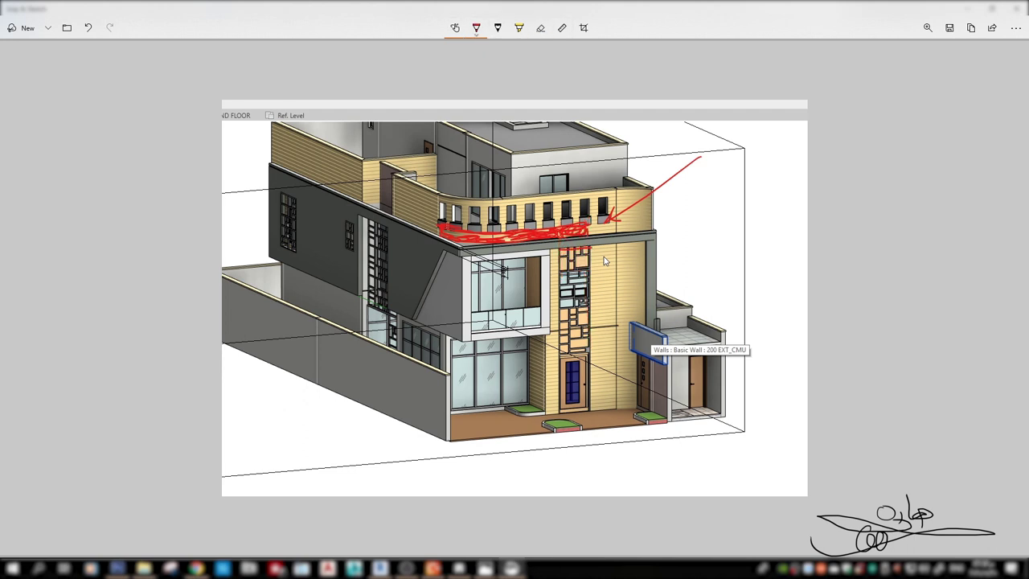
left_click_drag(561, 251, 587, 269)
mouse_move(591, 308)
left_mouse_down()
mouse_move(558, 312)
mouse_move(582, 325)
mouse_move(590, 347)
left_mouse_up()
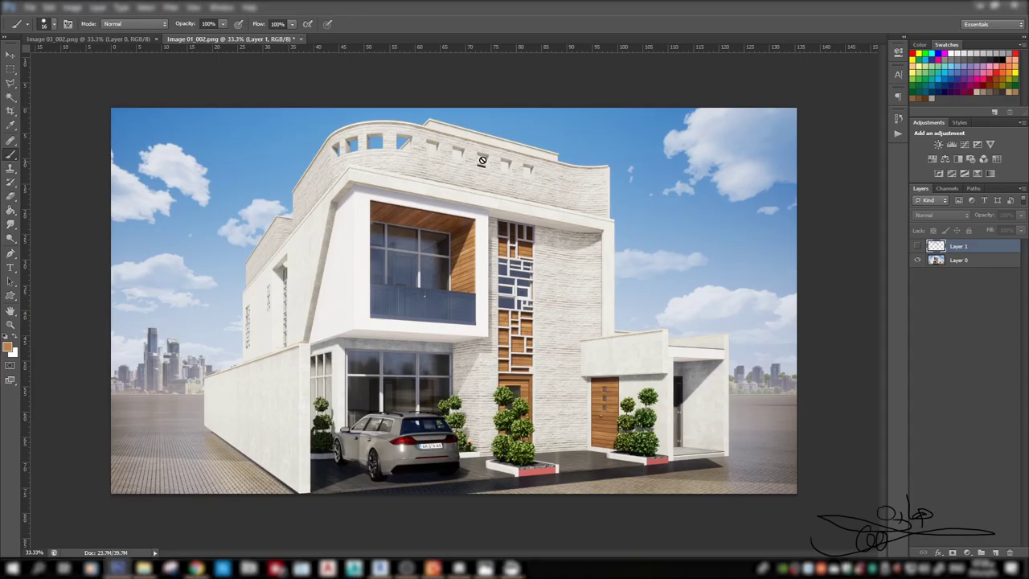
On a new layer, brush an orange beam along the parapet above the wooden screen
left_click(996, 553)
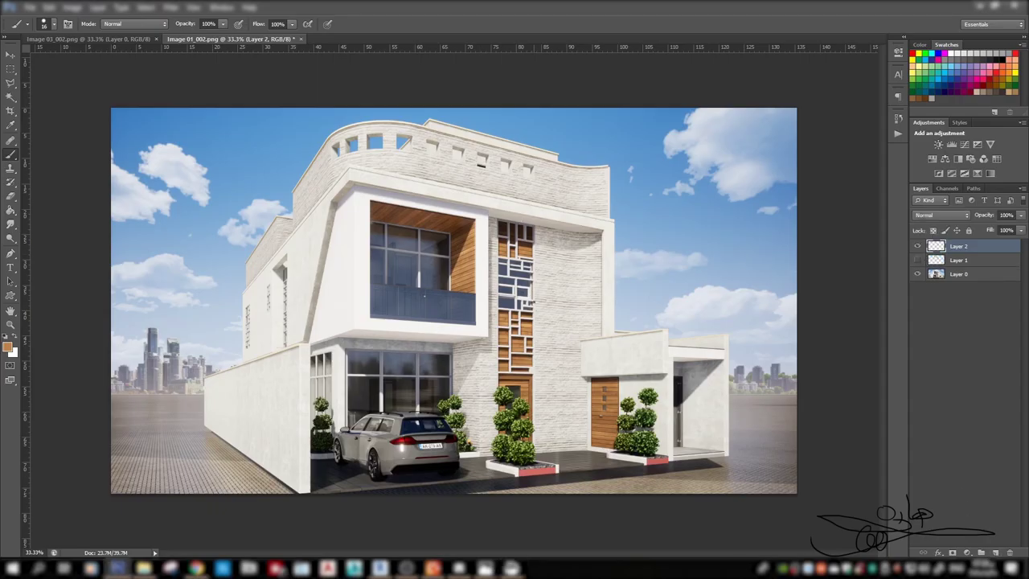
mouse_move(533, 288)
left_mouse_down()
mouse_move(534, 185)
mouse_move(499, 194)
left_mouse_up()
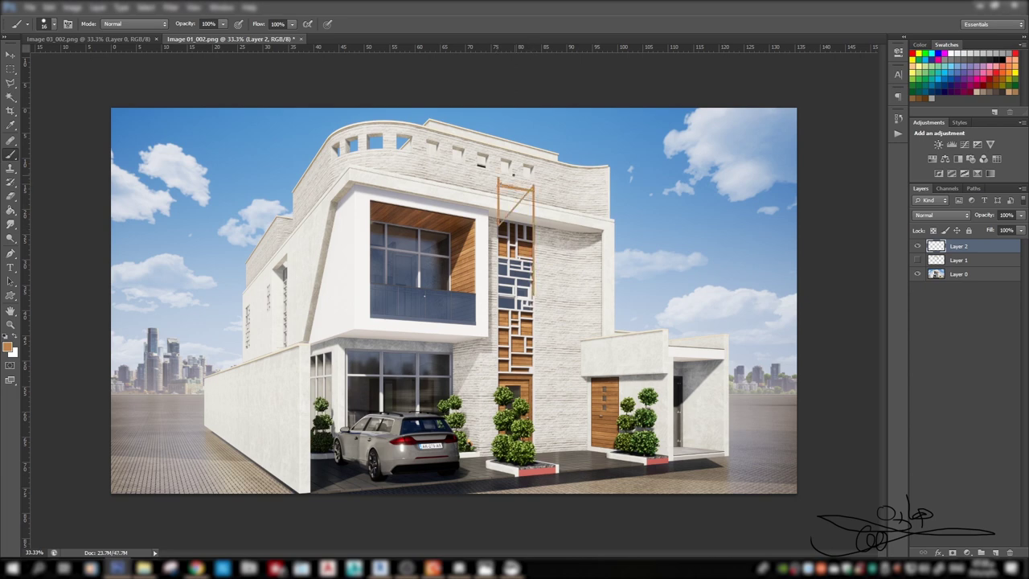
left_click(391, 163, "shift")
left_click_drag(362, 164, 529, 194)
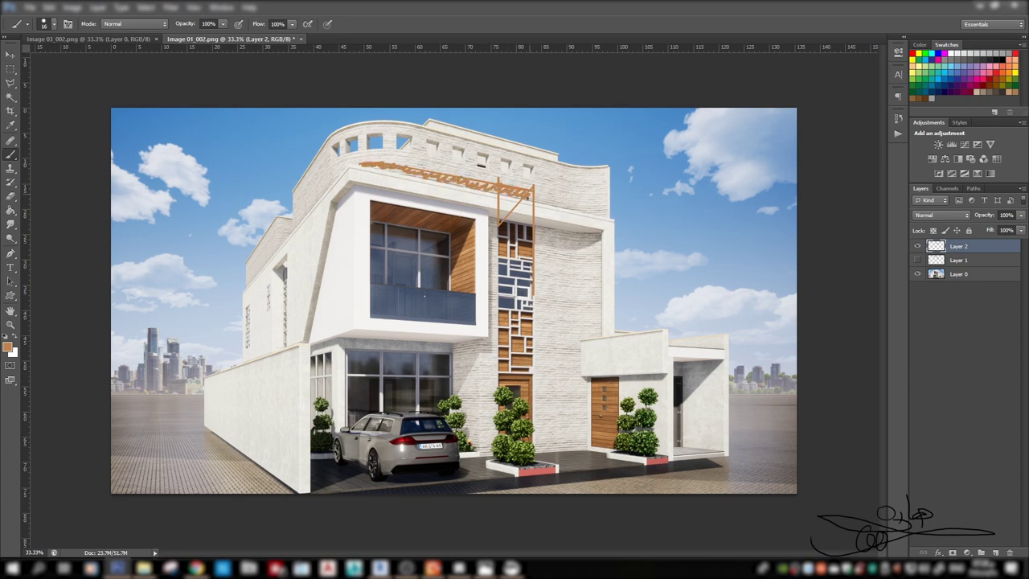
mouse_move(400, 165)
left_mouse_down()
mouse_move(520, 190)
mouse_move(518, 213)
left_mouse_up()
key("ctrl+plus")
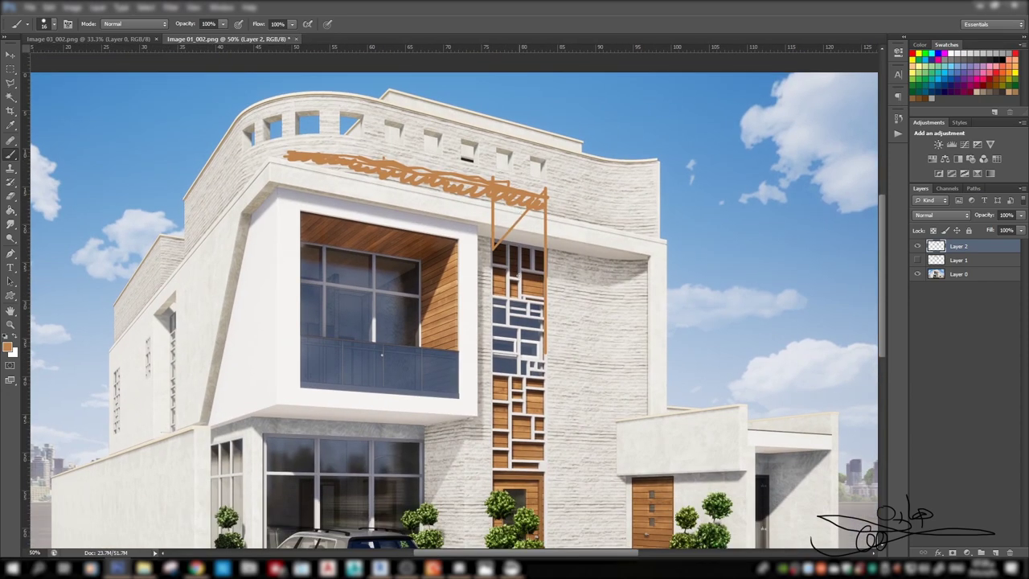
key("ctrl+minus")
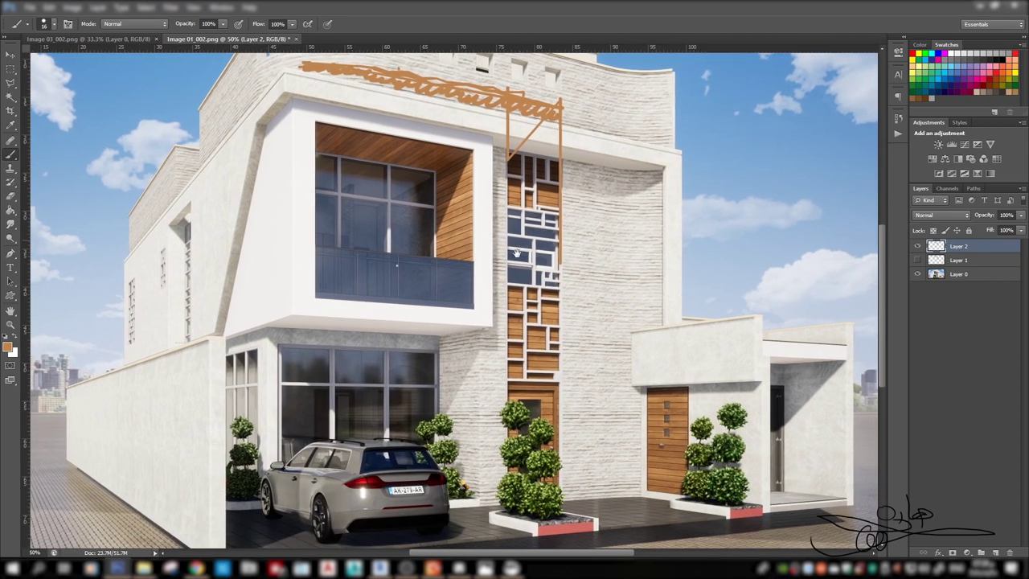
key("ctrl+plus")
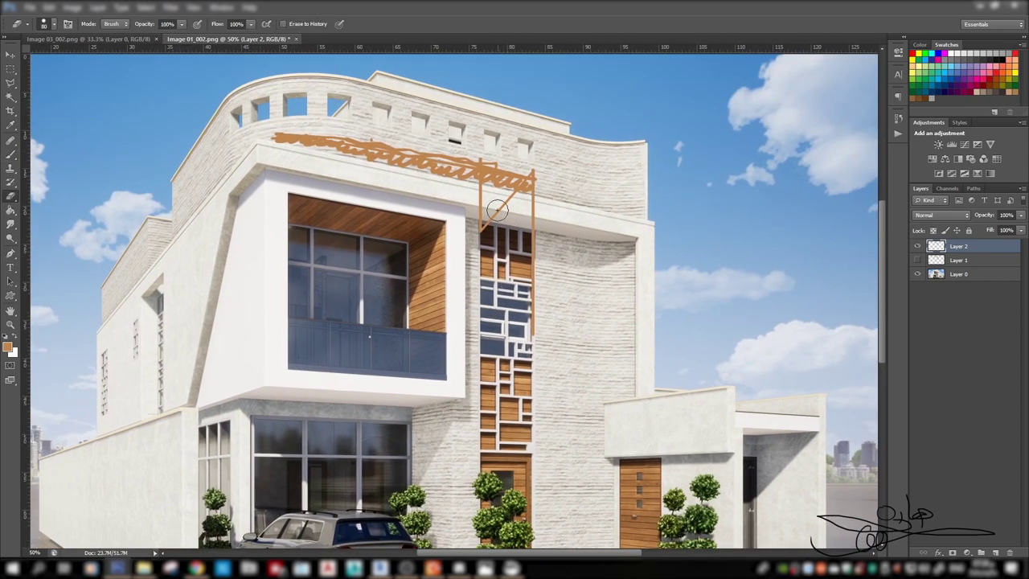
Polygon-lasso the trial pillar lines, erase them, and deselect
key("l")
left_click(472, 186)
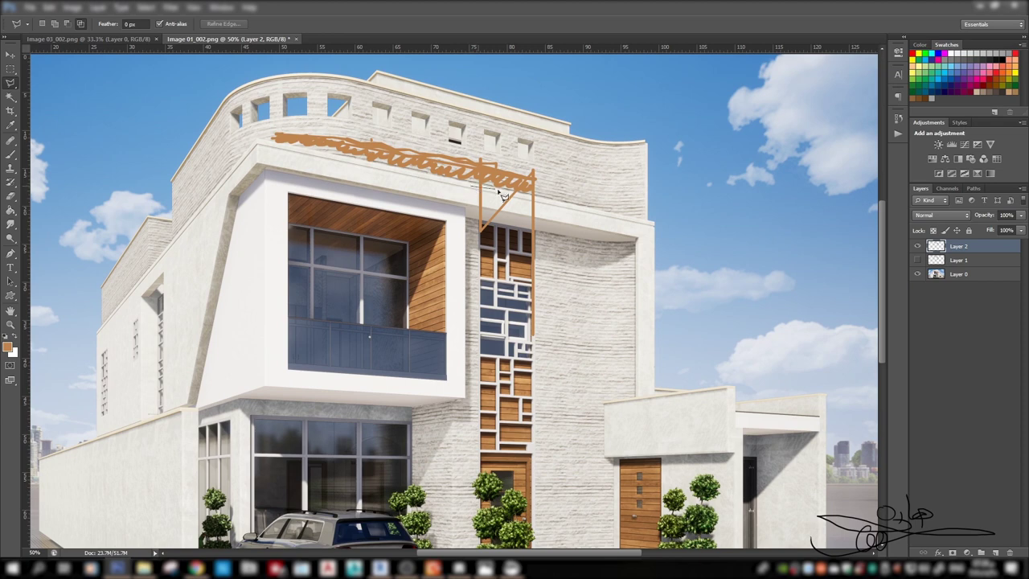
left_click(545, 200)
left_click(547, 224)
left_click(475, 224)
left_click(471, 187)
key("e")
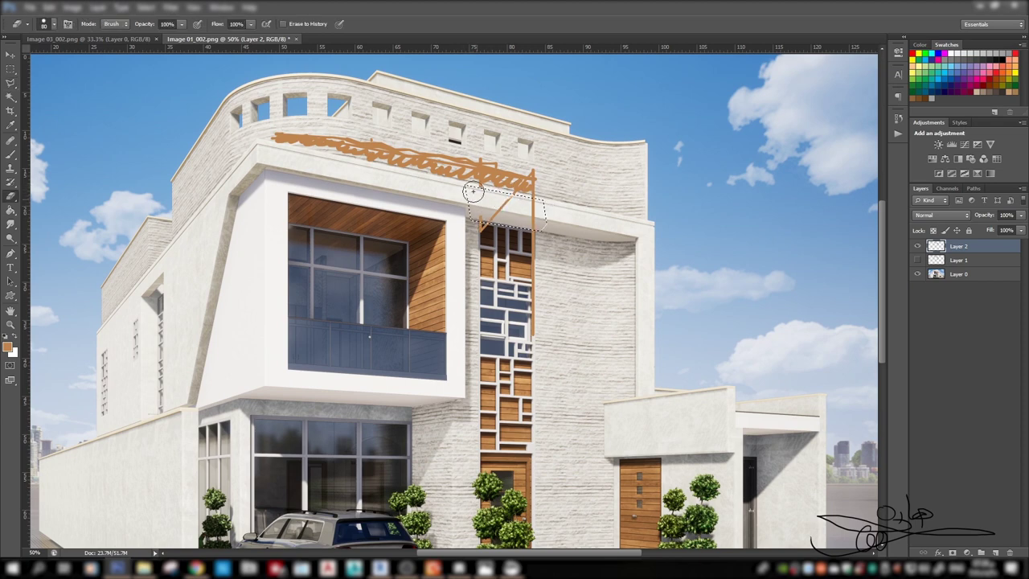
mouse_move(482, 195)
left_mouse_down()
mouse_move(499, 197)
mouse_move(488, 217)
left_mouse_up()
key("ctrl+d")
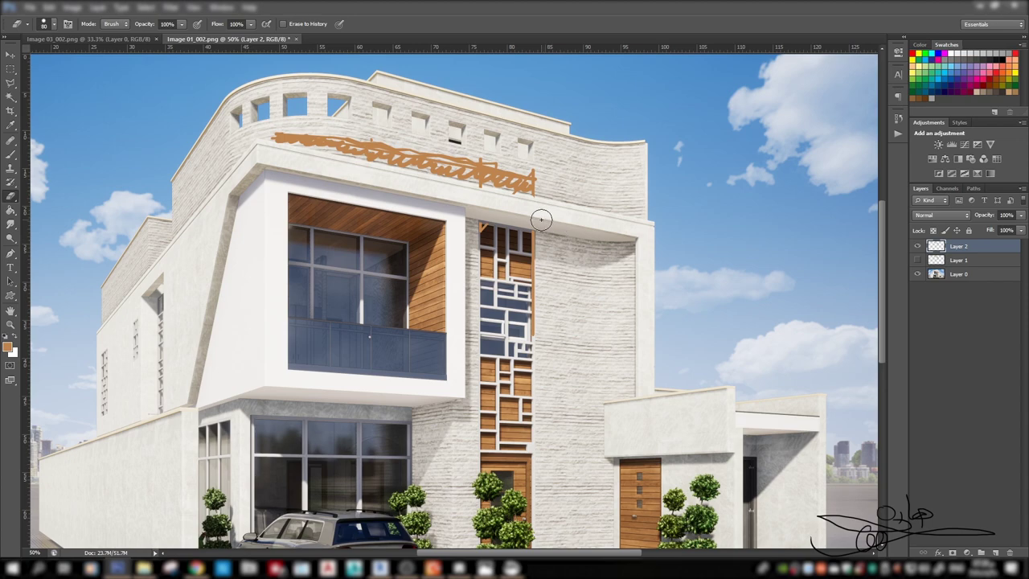
key("b")
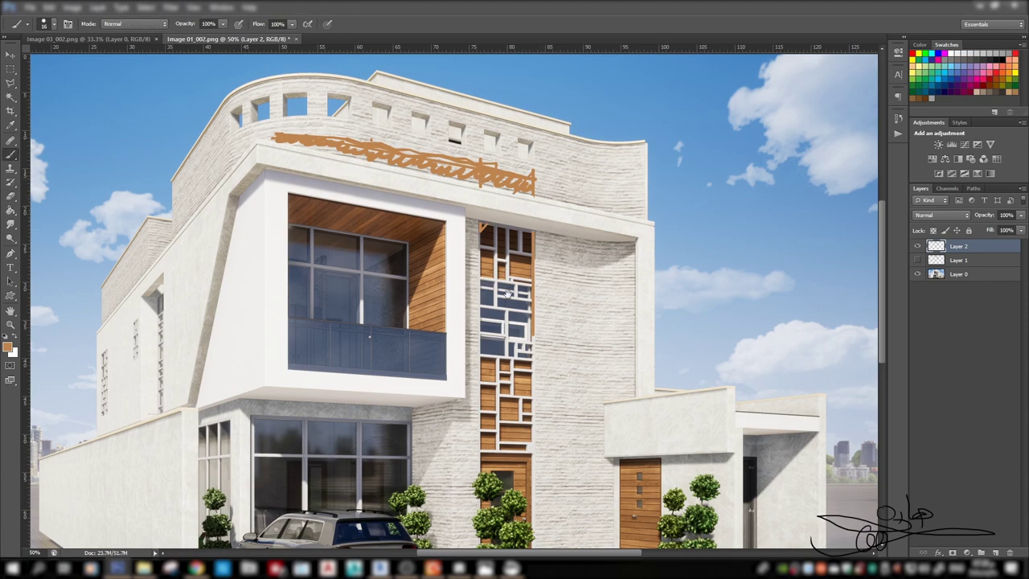
key("ctrl+minus")
key("ctrl+minus")
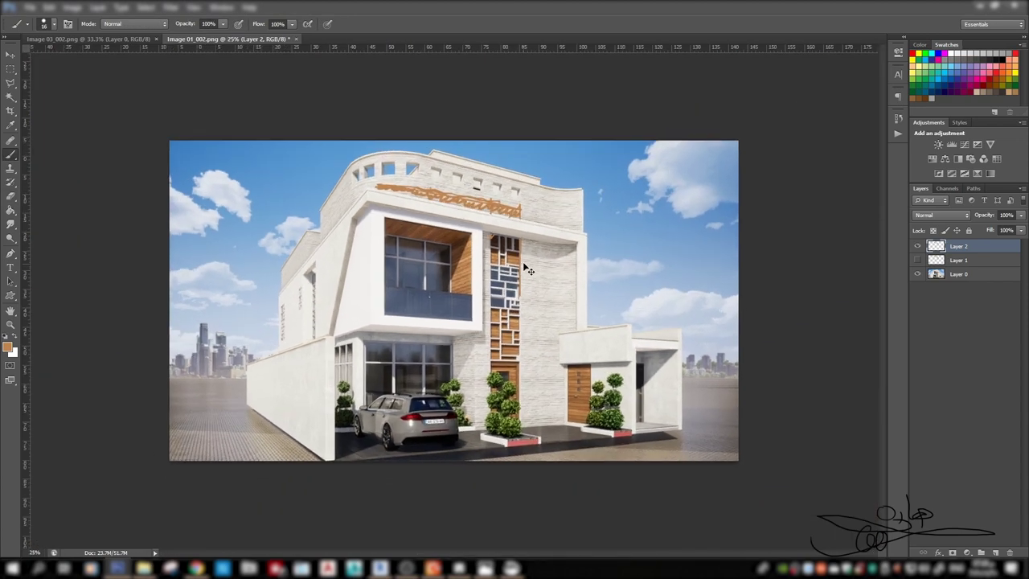
Brush five crossed-box frames over the parapet openings, right end to left end
key("ctrl+plus")
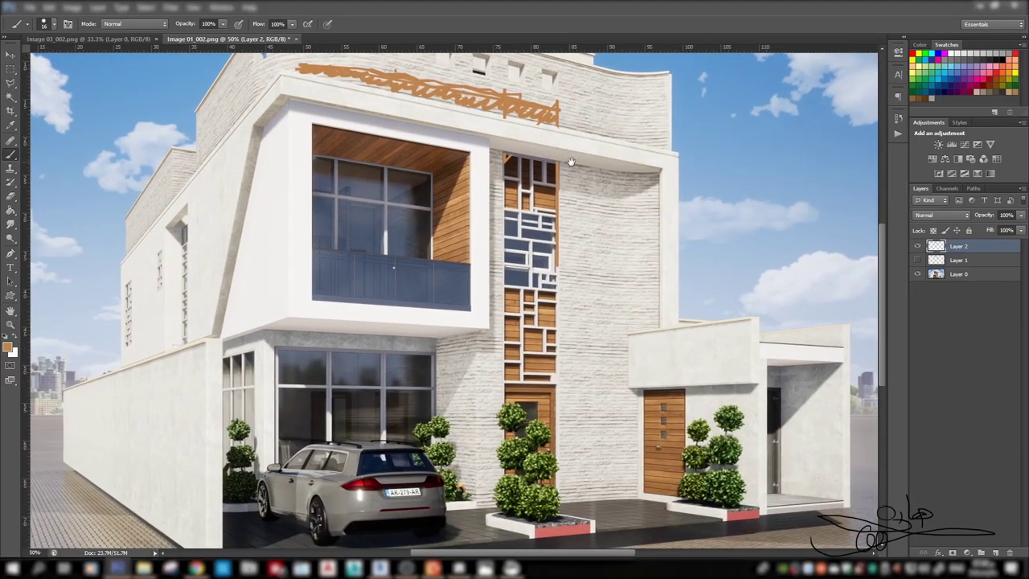
left_click_drag(570, 161, 561, 217)
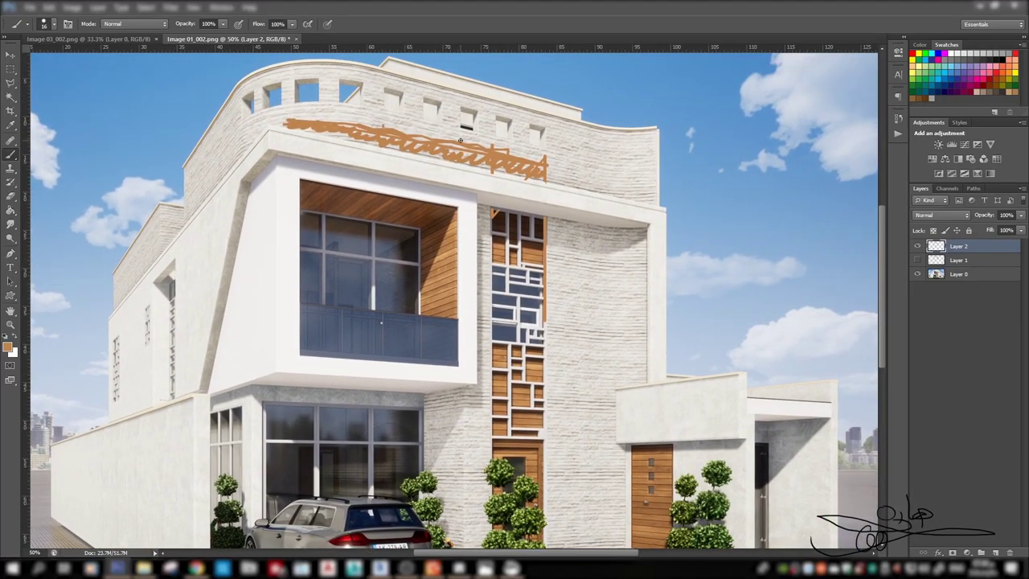
mouse_move(502, 113)
left_mouse_down()
mouse_move(545, 122)
mouse_move(498, 144)
mouse_move(495, 112)
mouse_move(545, 154)
left_mouse_up()
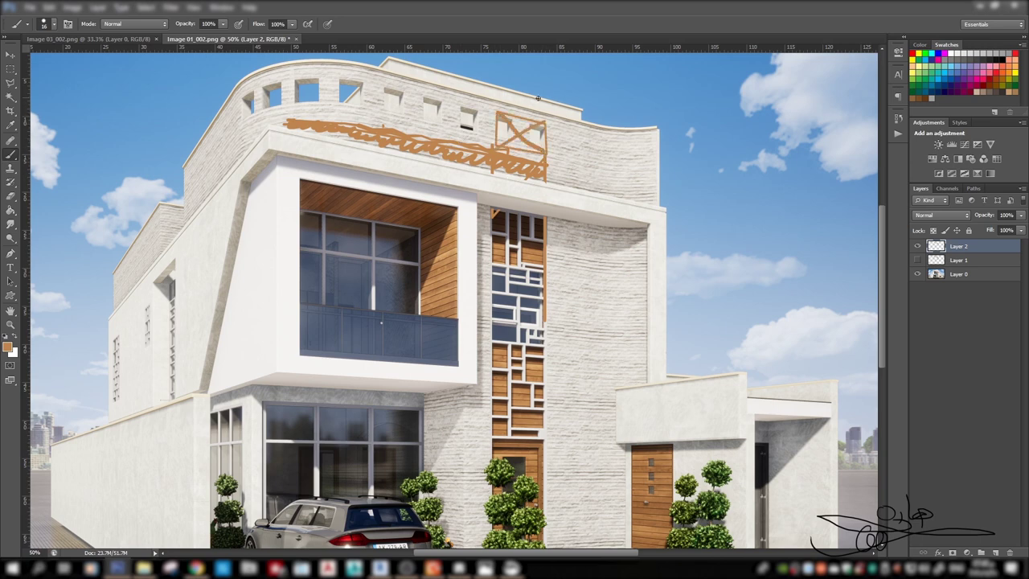
mouse_move(478, 138)
left_mouse_down()
mouse_move(427, 94)
mouse_move(426, 133)
mouse_move(480, 137)
mouse_move(433, 105)
mouse_move(472, 134)
left_mouse_up()
left_click_drag(402, 91, 402, 111)
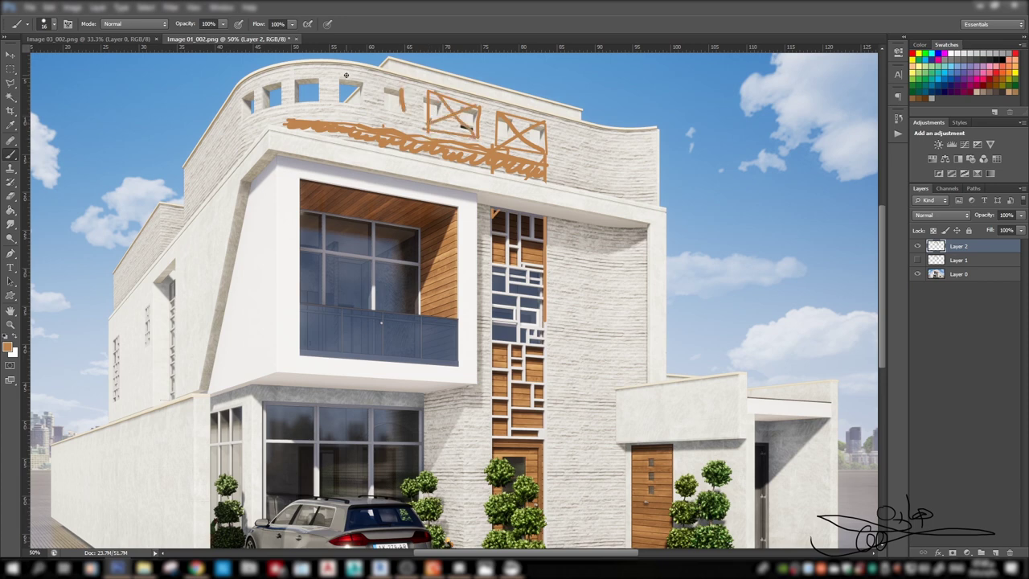
mouse_move(341, 79)
left_mouse_down()
mouse_move(402, 109)
mouse_move(341, 115)
mouse_move(400, 90)
mouse_move(339, 114)
left_mouse_up()
mouse_move(258, 87)
left_mouse_down()
mouse_move(300, 79)
mouse_move(259, 89)
mouse_move(299, 84)
mouse_move(304, 115)
left_mouse_up()
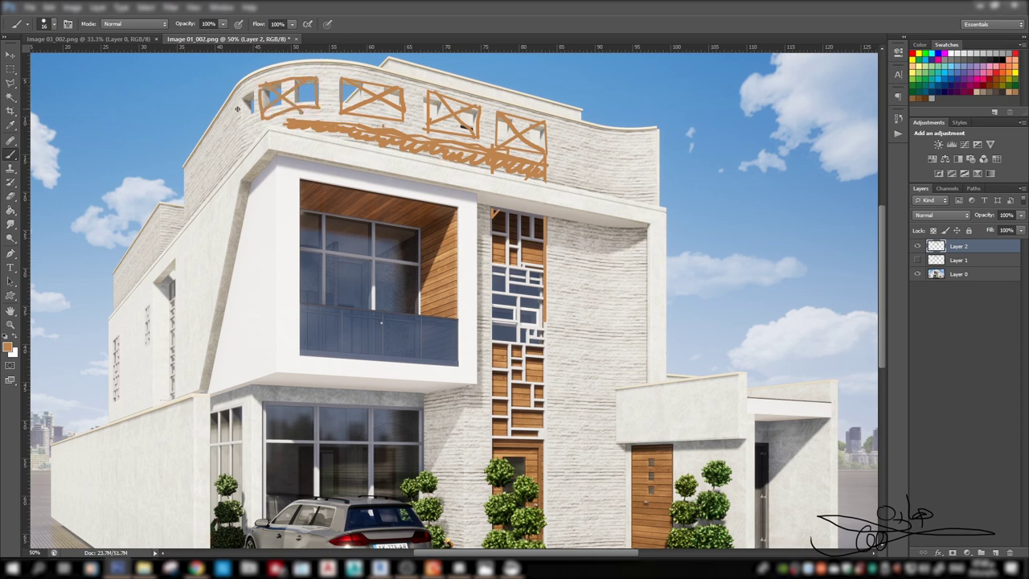
mouse_move(243, 94)
left_mouse_down()
mouse_move(250, 122)
mouse_move(228, 141)
mouse_move(233, 106)
mouse_move(251, 124)
left_mouse_up()
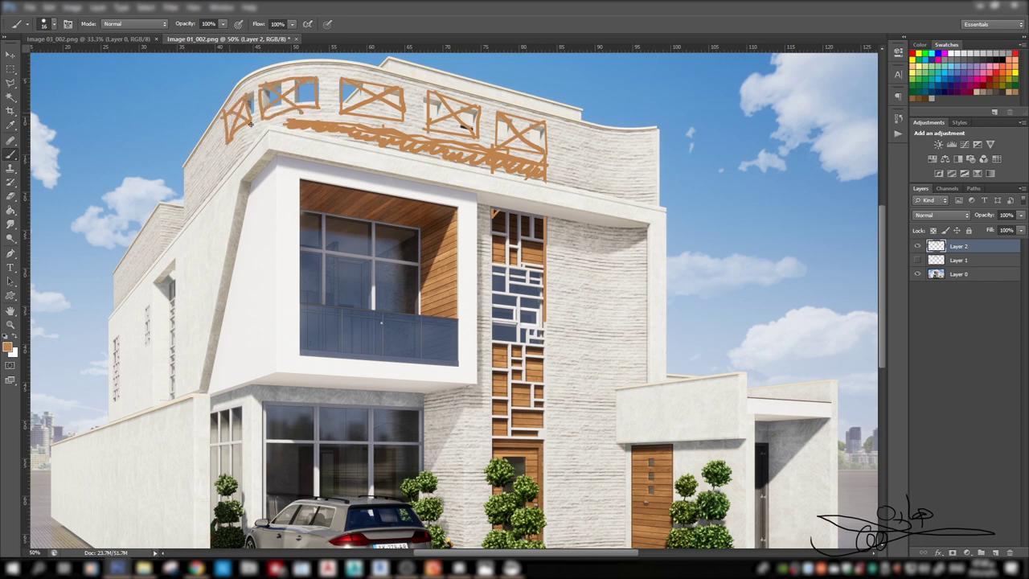
Switch the brush to black and trace the full outline of the curved parapet band
left_click(999, 59)
mouse_move(546, 138)
left_mouse_down()
mouse_move(546, 157)
mouse_move(500, 151)
mouse_move(500, 116)
mouse_move(550, 130)
left_mouse_up()
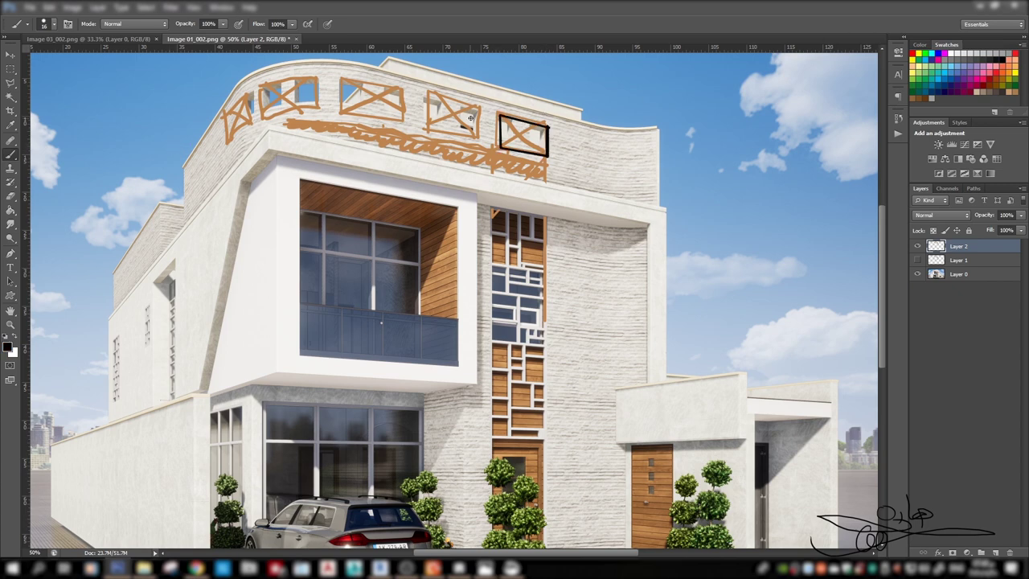
left_click(421, 97, "shift")
left_click(399, 90, "shift")
left_click(339, 79, "shift")
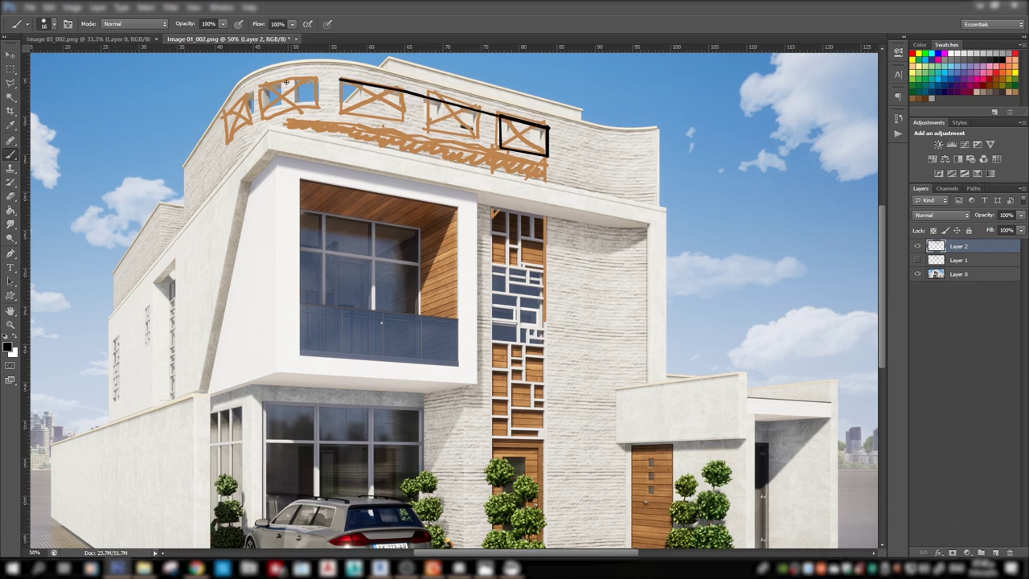
left_click(296, 78, "shift")
left_click(226, 114, "shift")
left_click(229, 148, "shift")
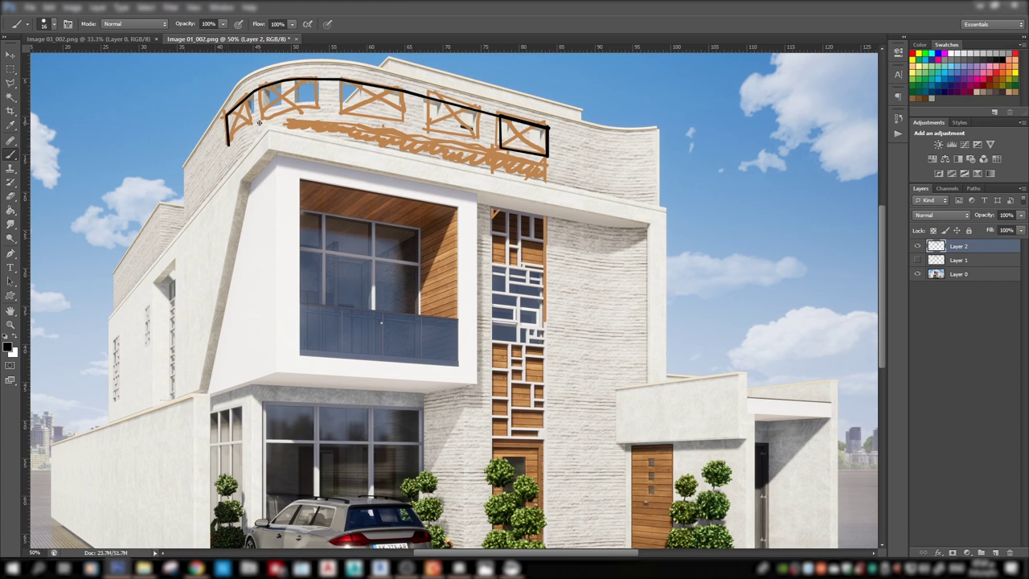
left_click(256, 123, "shift")
left_click(320, 110, "shift")
left_click(353, 114, "shift")
left_click(406, 120, "shift")
left_click(479, 142, "shift")
left_click(499, 147, "shift")
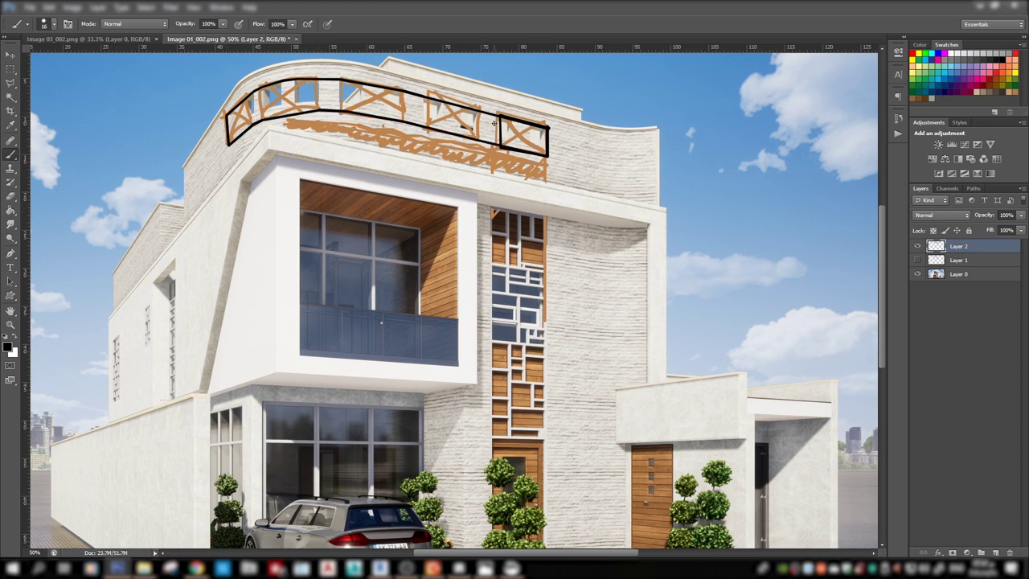
left_click(499, 115, "shift")
Add black vertical dividers and posts across the parapet outline
left_click_drag(482, 112, 482, 145)
left_click_drag(430, 101, 432, 131)
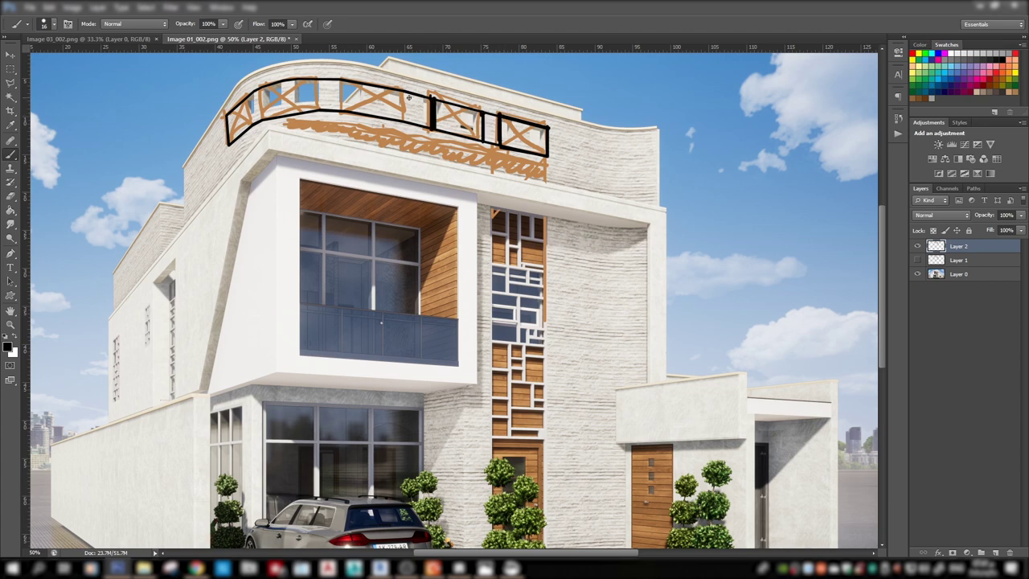
left_click_drag(417, 95, 417, 127)
left_click_drag(361, 84, 363, 116)
left_click_drag(344, 81, 346, 113)
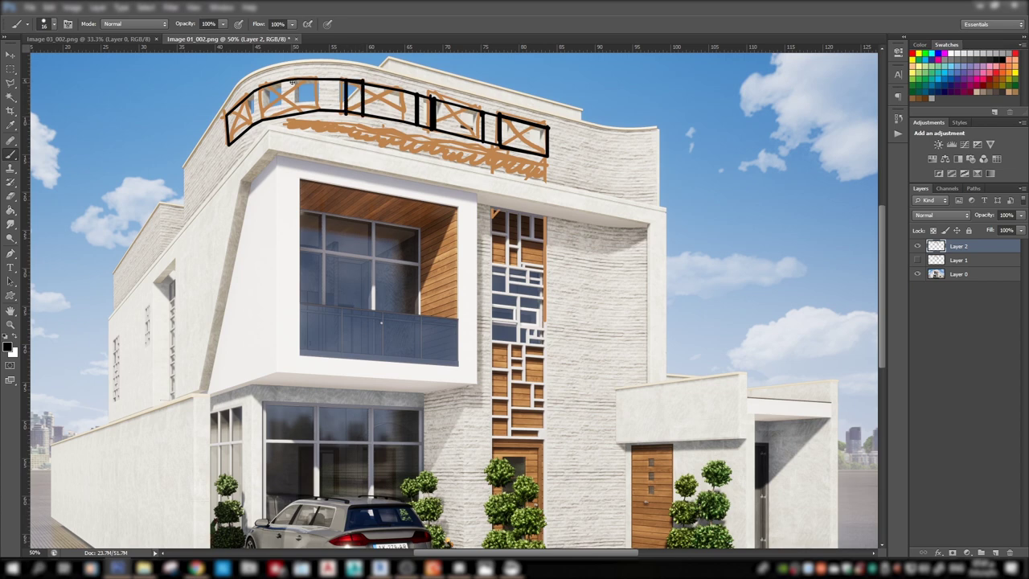
left_click_drag(292, 82, 280, 116)
left_click_drag(285, 80, 290, 119)
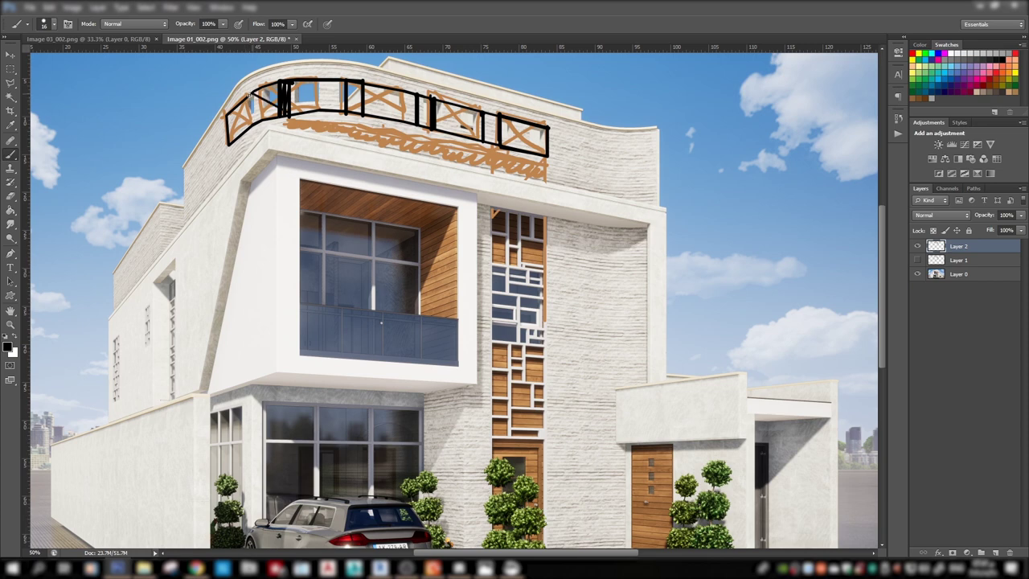
mouse_move(247, 92)
left_mouse_down()
mouse_move(245, 133)
mouse_move(252, 127)
left_mouse_up()
Erase the rail sections between panels to leave six separate black frames
key("e")
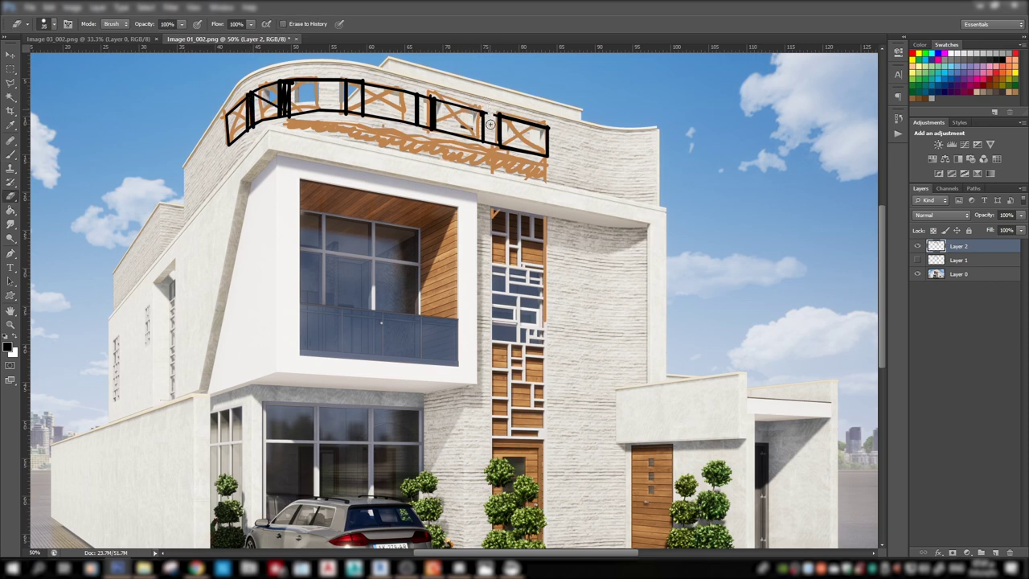
left_click_drag(490, 121, 492, 151)
left_click_drag(434, 96, 422, 128)
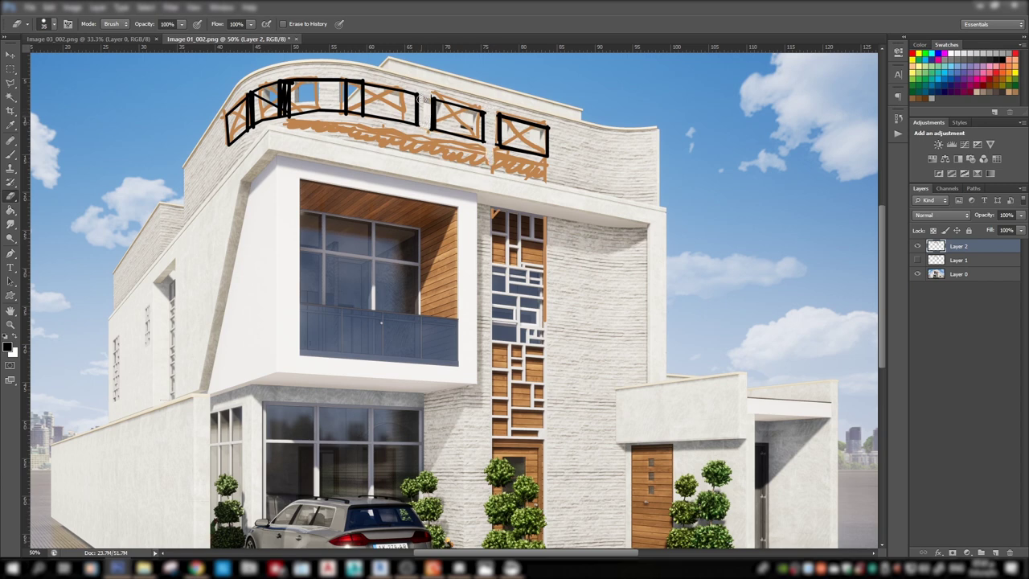
left_click_drag(356, 79, 354, 131)
left_click_drag(283, 104, 288, 121)
left_click_drag(252, 91, 249, 127)
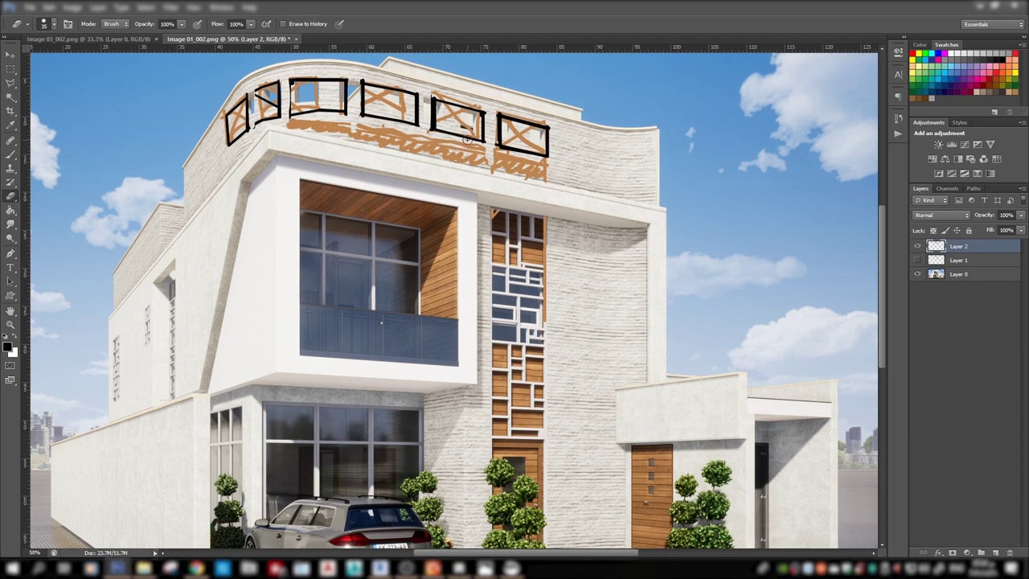
key("ctrl+minus")
key("ctrl+minus")
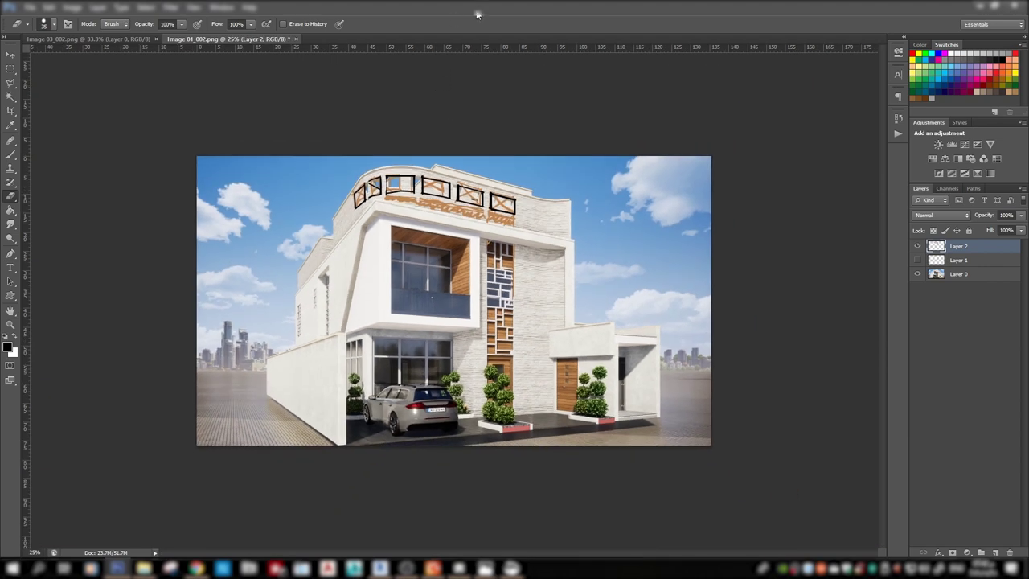
Zoom to 50%, centre the upper facade and select the drawn strokes by colour
key("ctrl+plus")
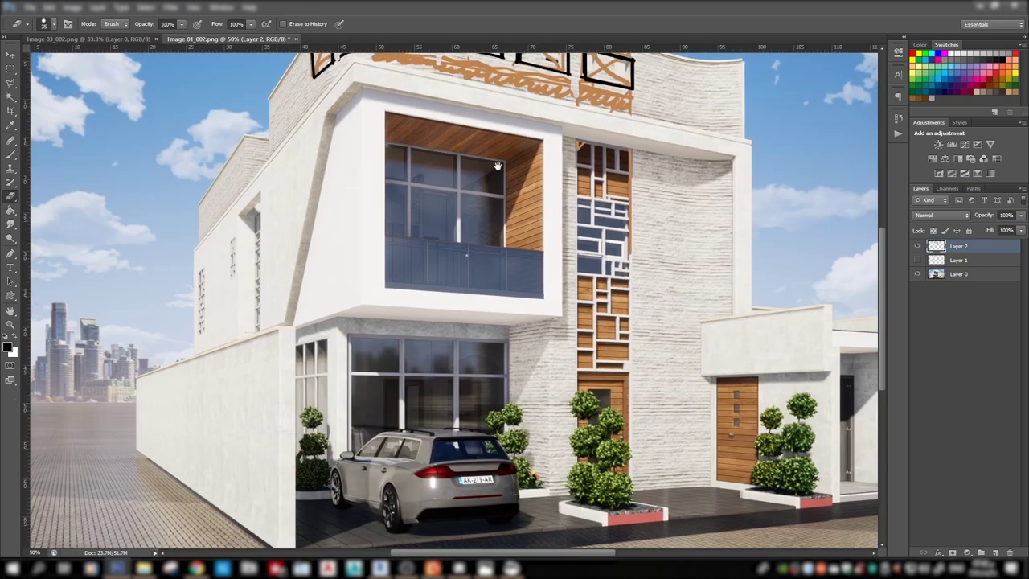
mouse_move(482, 128)
left_mouse_down()
mouse_move(492, 201)
mouse_move(477, 228)
left_mouse_up()
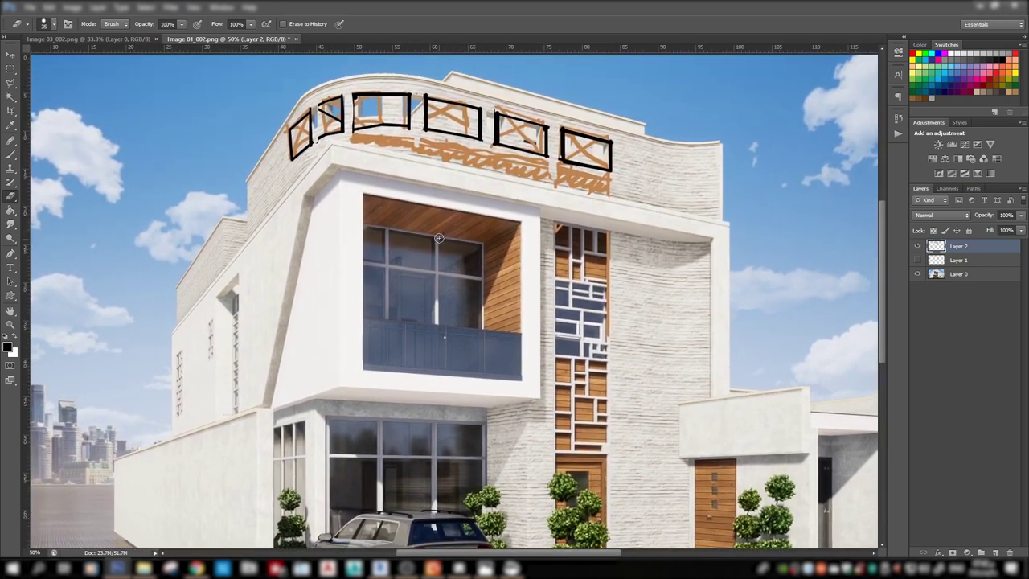
key("b")
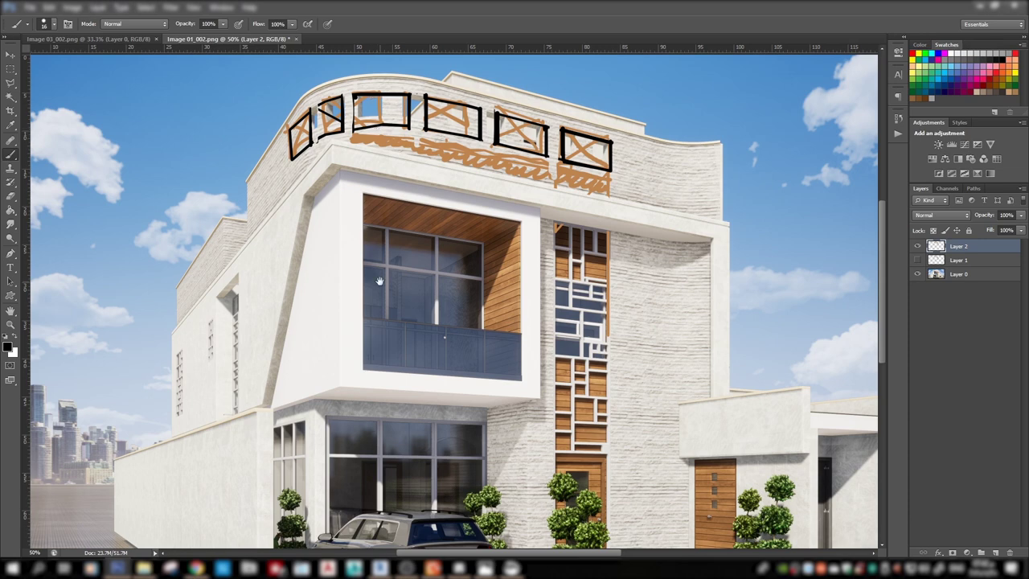
left_click_drag(379, 281, 435, 187)
key("w")
left_click(462, 147)
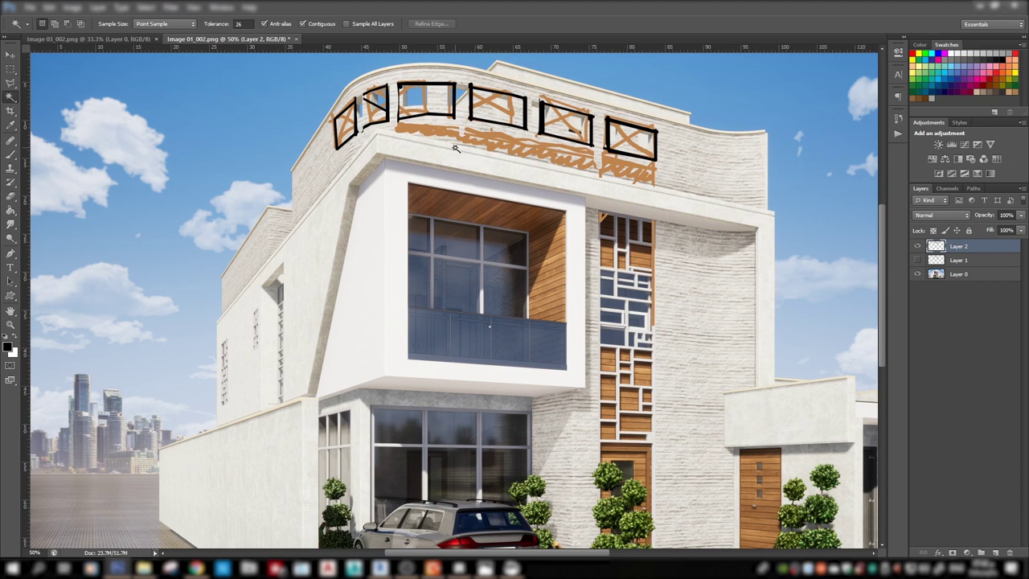
key("b")
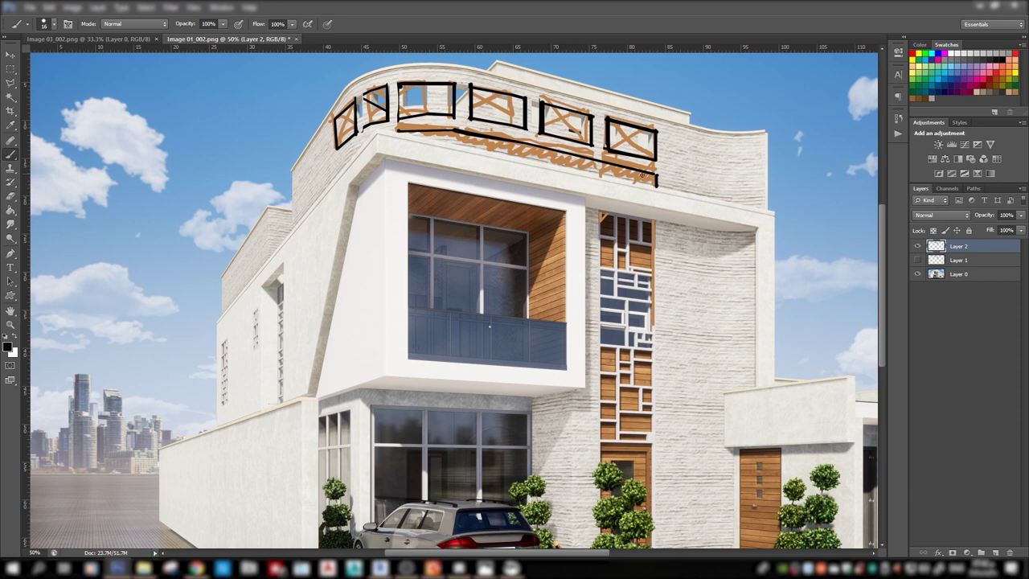
Set the brush colour to red for the arrow from the wooden screen
right_click(649, 215)
left_click(912, 53)
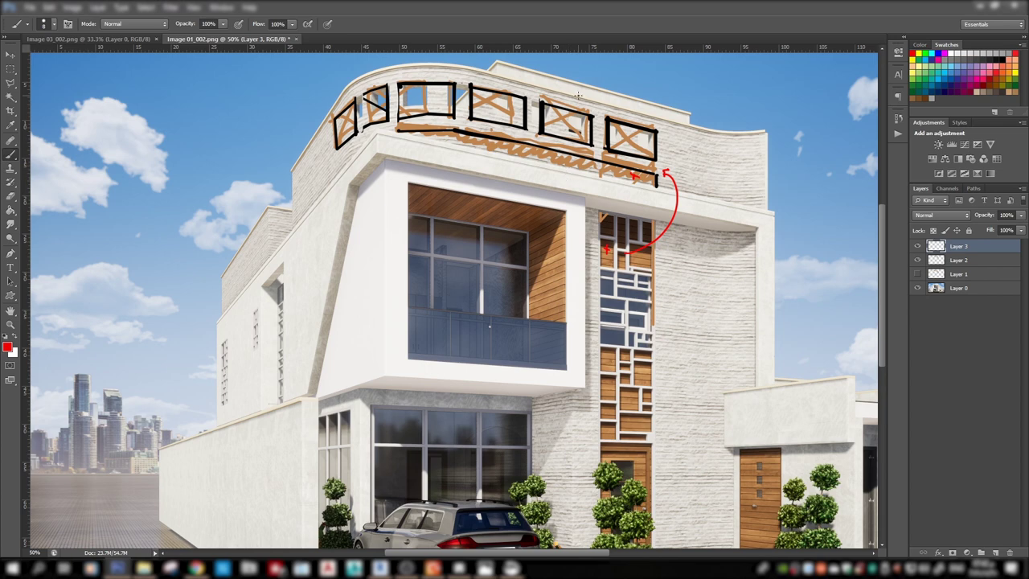
scroll(595, 150, "down", 3, "alt")
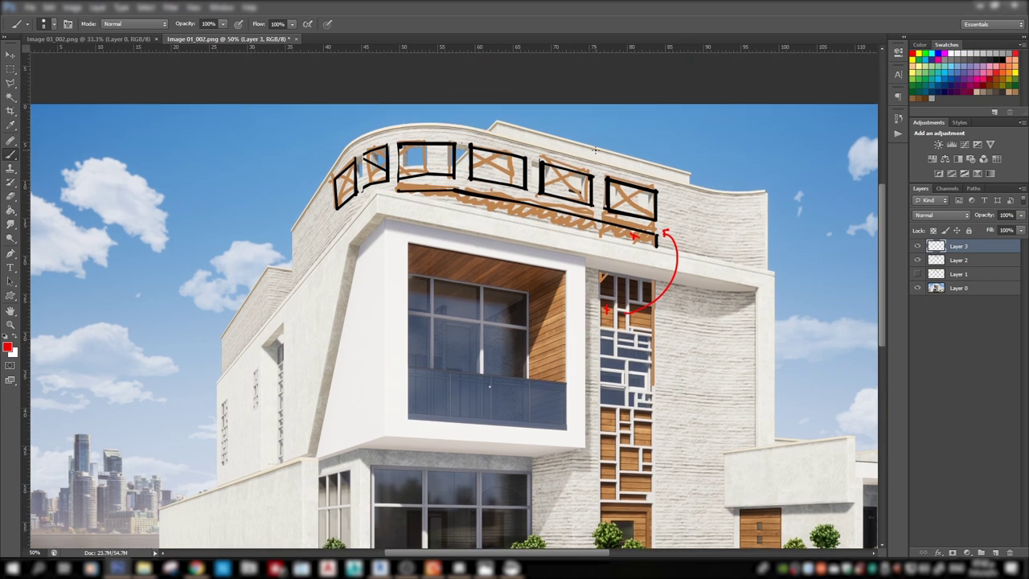
scroll(599, 154, "down", 1, "alt")
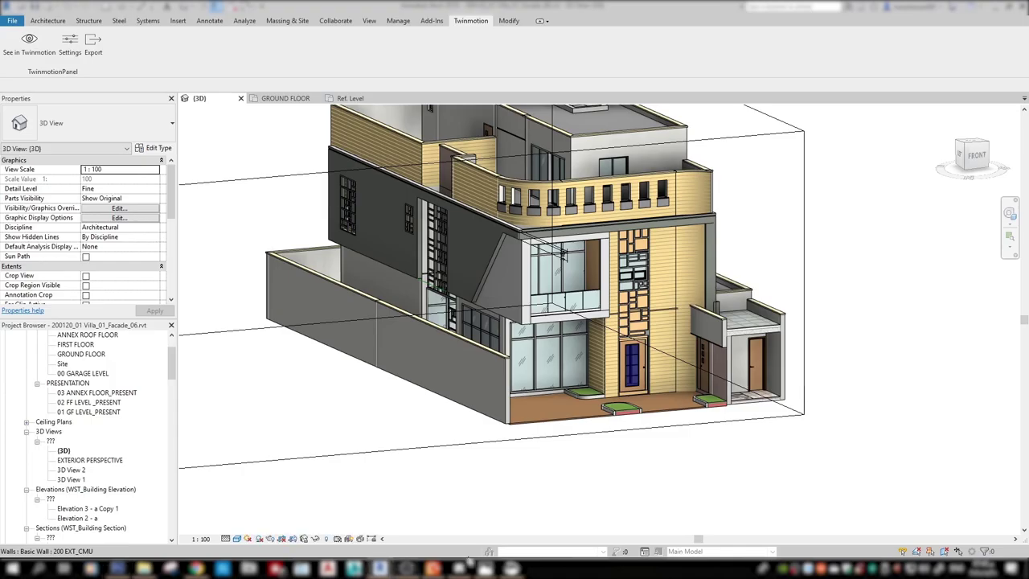
Save the project as 200120_02 Villa_01_Facade_06.rvt
middle_click_drag(563, 266, 545, 252, "shift")
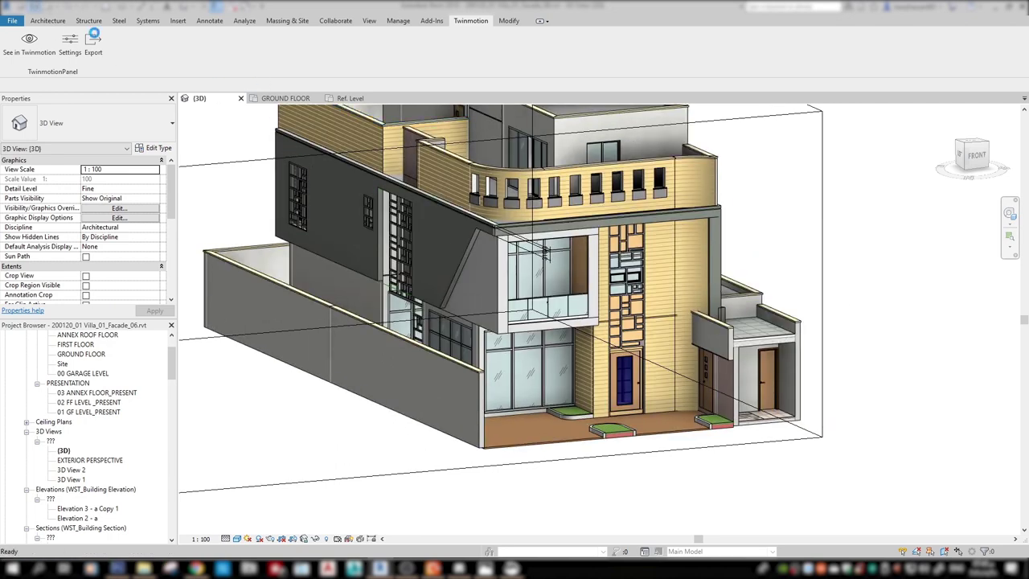
left_click(11, 22)
left_click(516, 76)
left_click(12, 20)
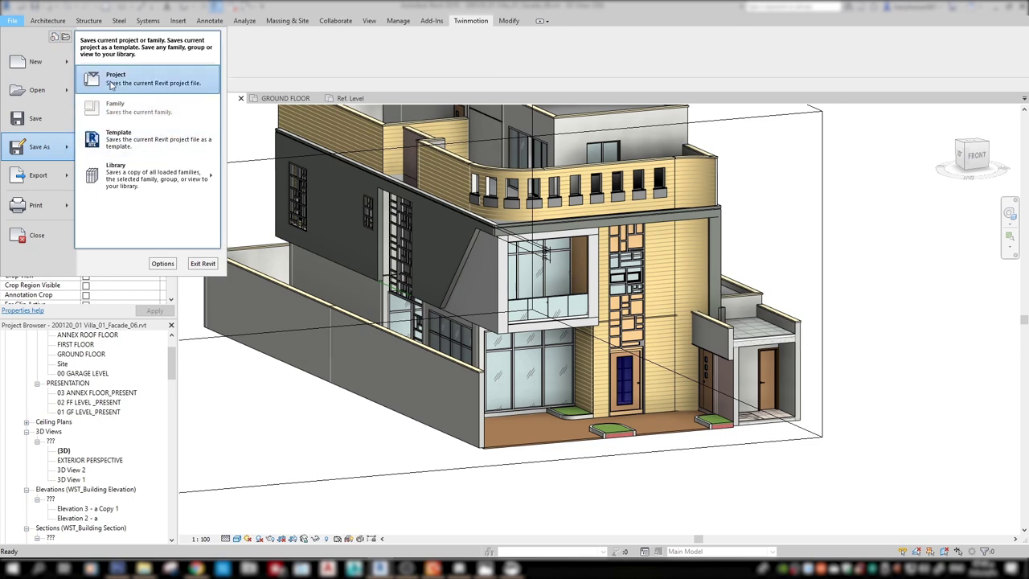
left_click(68, 151)
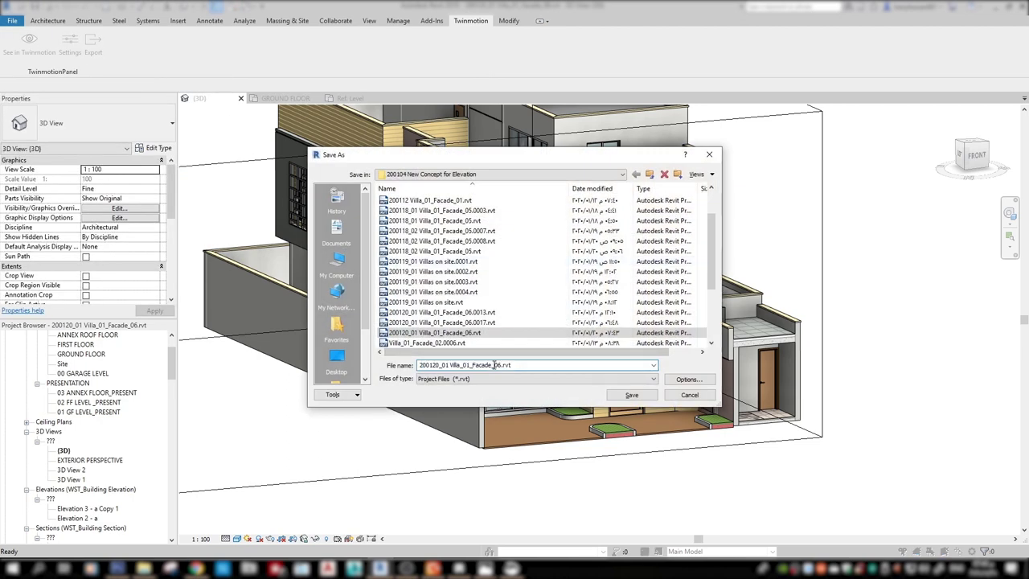
left_click(627, 399)
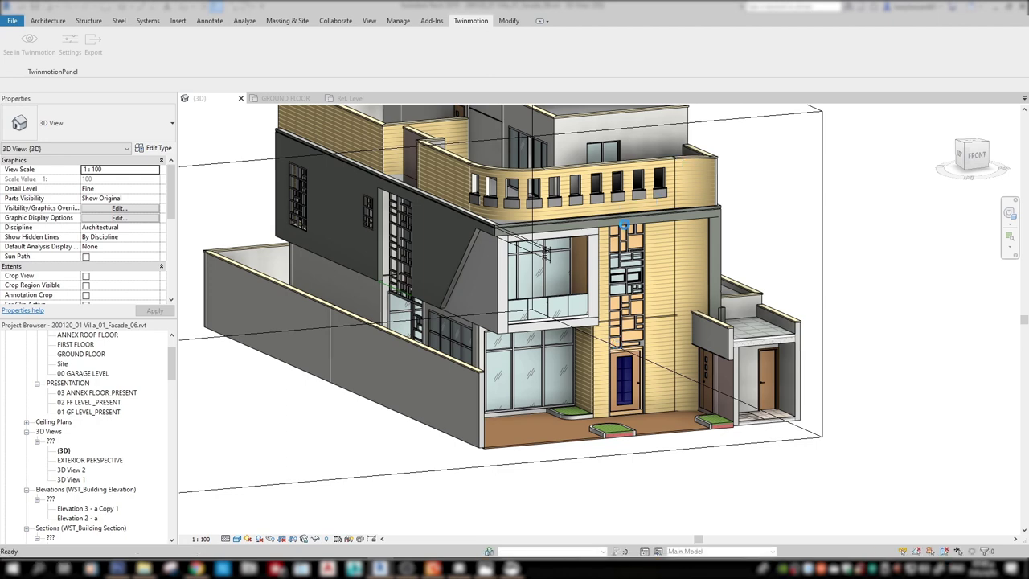
Select the curved parapet wall, enter its profile edit, then finish it
middle_click_drag(624, 225, 675, 189, "shift")
scroll(658, 206, "up", 5)
scroll(676, 189, "up", 2)
left_click(696, 165)
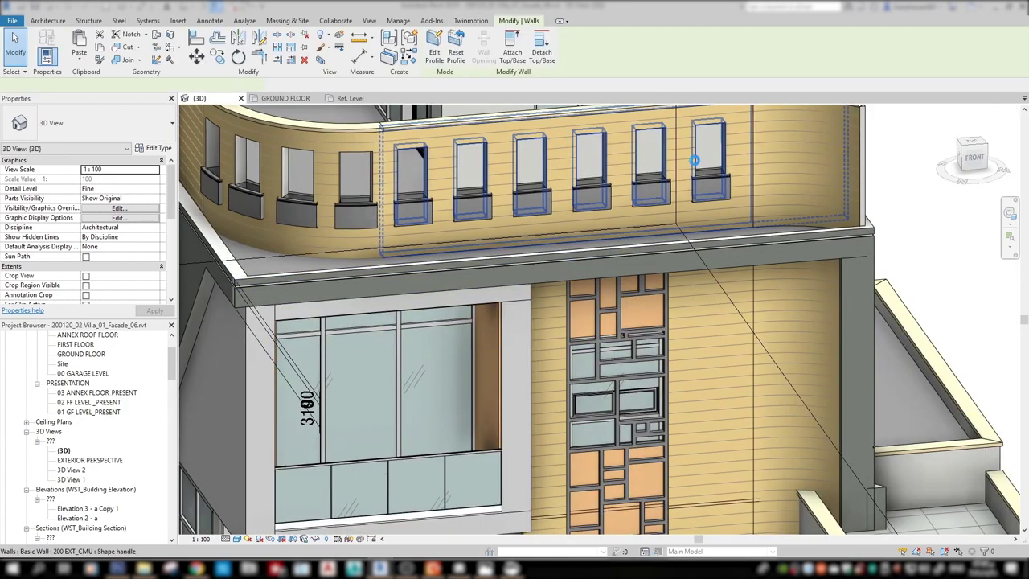
mouse_move(696, 165)
middle_mouse_down("shift")
mouse_move(655, 227)
mouse_move(629, 193)
middle_mouse_up("shift")
double_click(629, 193)
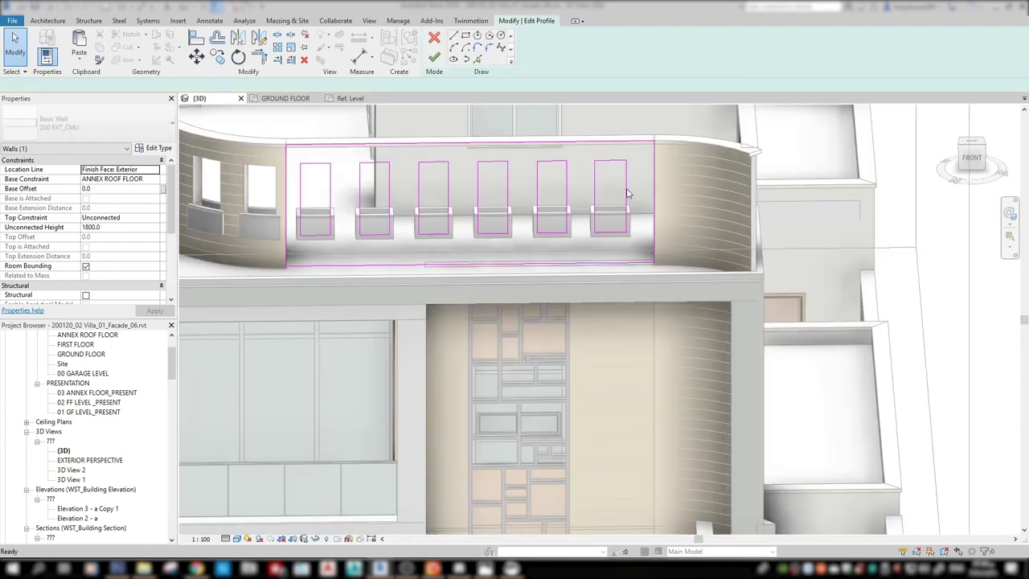
left_click(435, 58)
key("Escape")
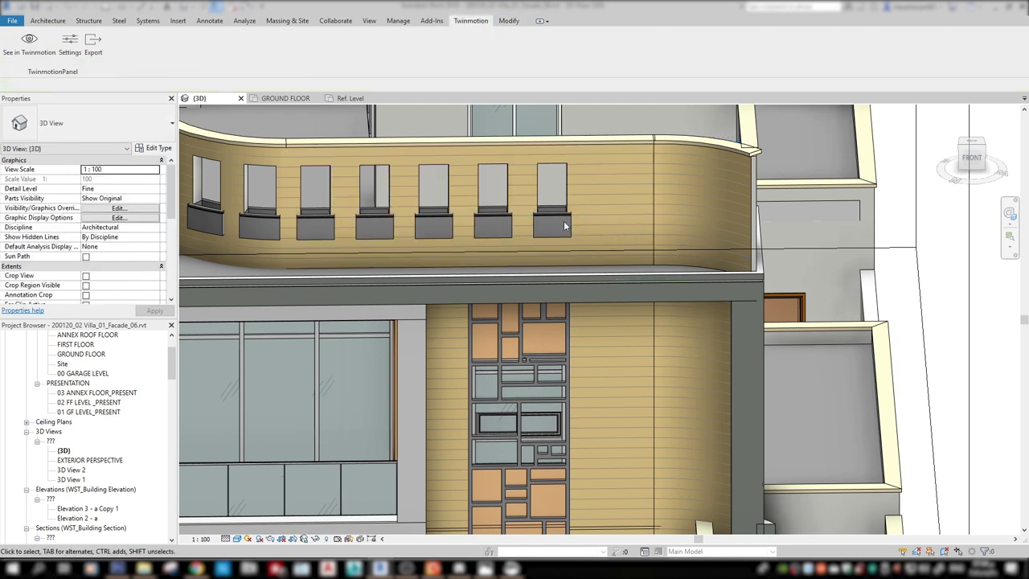
Reopen the wall profile and delete the two leftmost opening rectangles
mouse_move(563, 221)
middle_mouse_down("shift")
mouse_move(629, 191)
mouse_move(655, 201)
middle_mouse_up("shift")
double_click(655, 201)
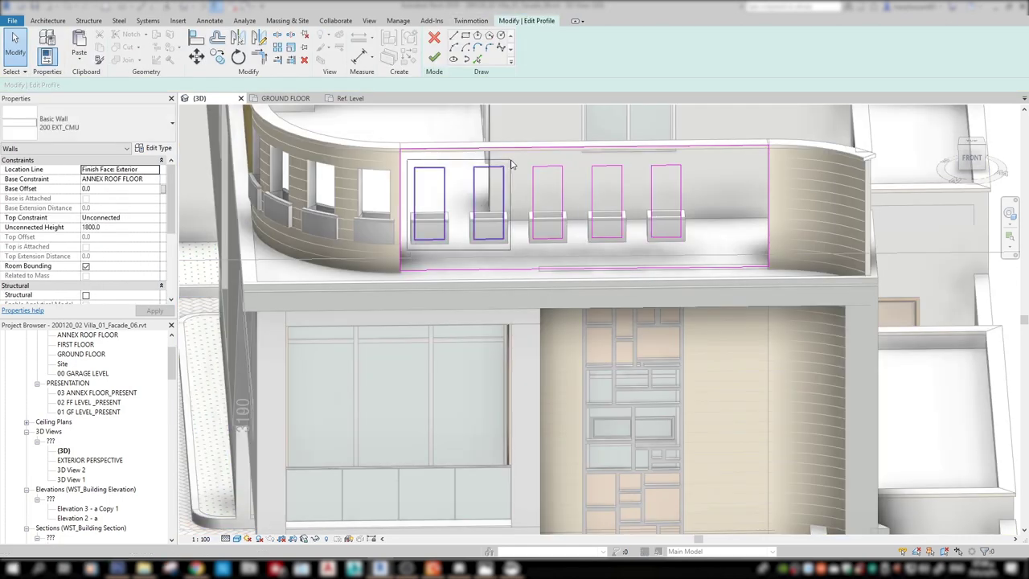
key("Delete")
left_click(547, 239)
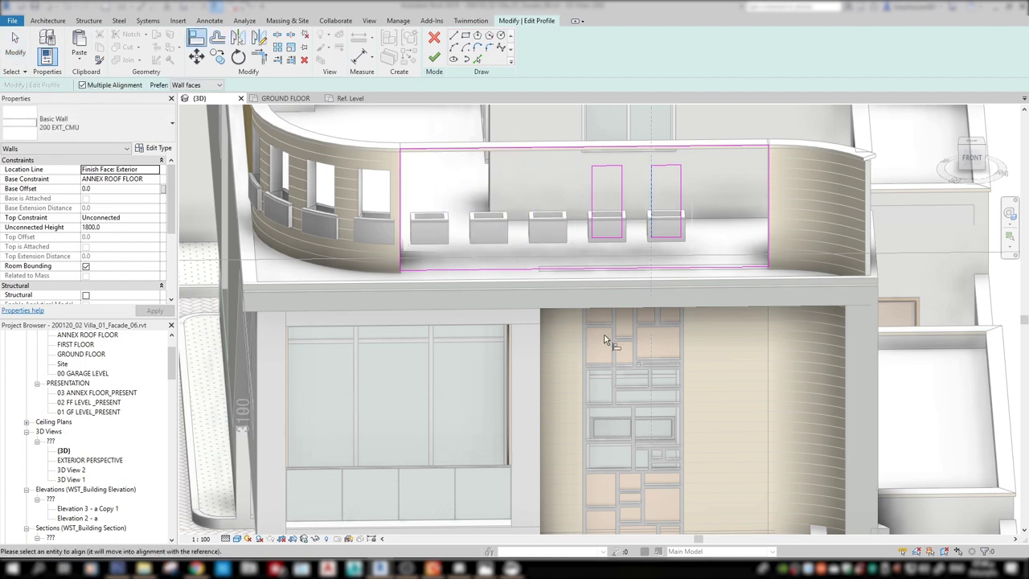
Try aligning the opening sketch lines over the rooftop planters, then cancel Align
middle_click_drag(639, 309, 580, 344, "shift")
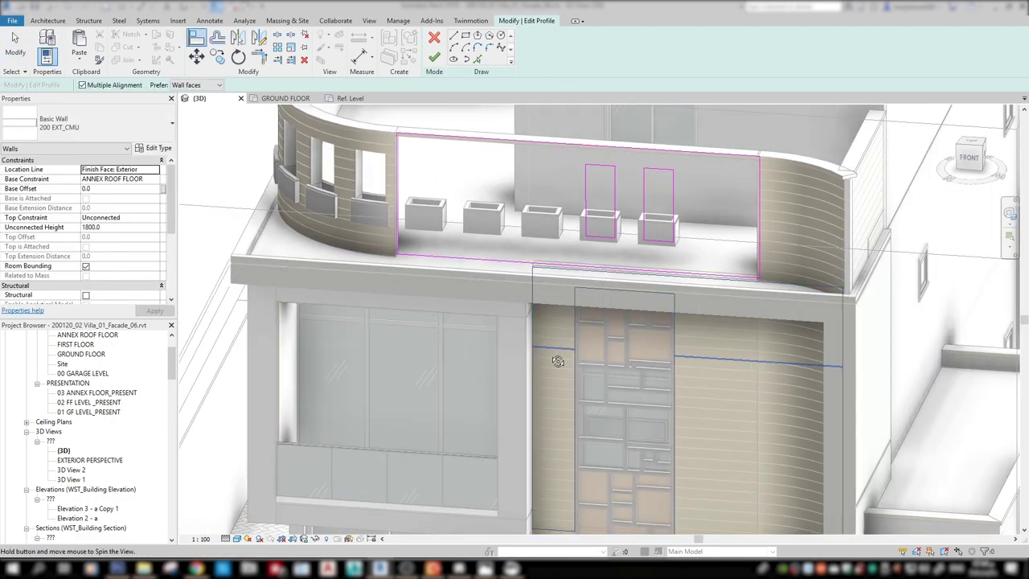
scroll(567, 360, "up", 5)
scroll(570, 358, "down", 2)
scroll(575, 350, "up", 5)
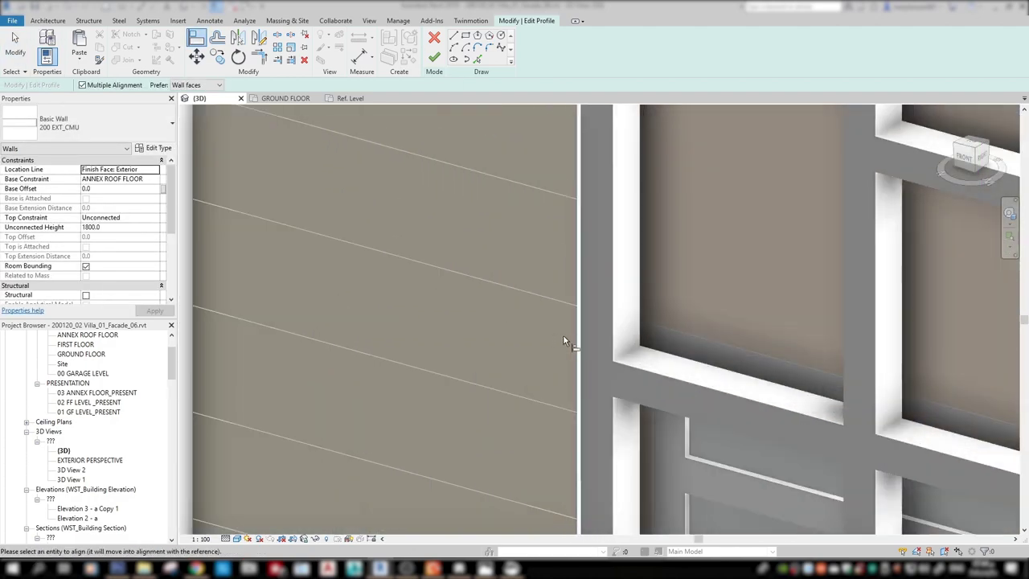
left_click(196, 37)
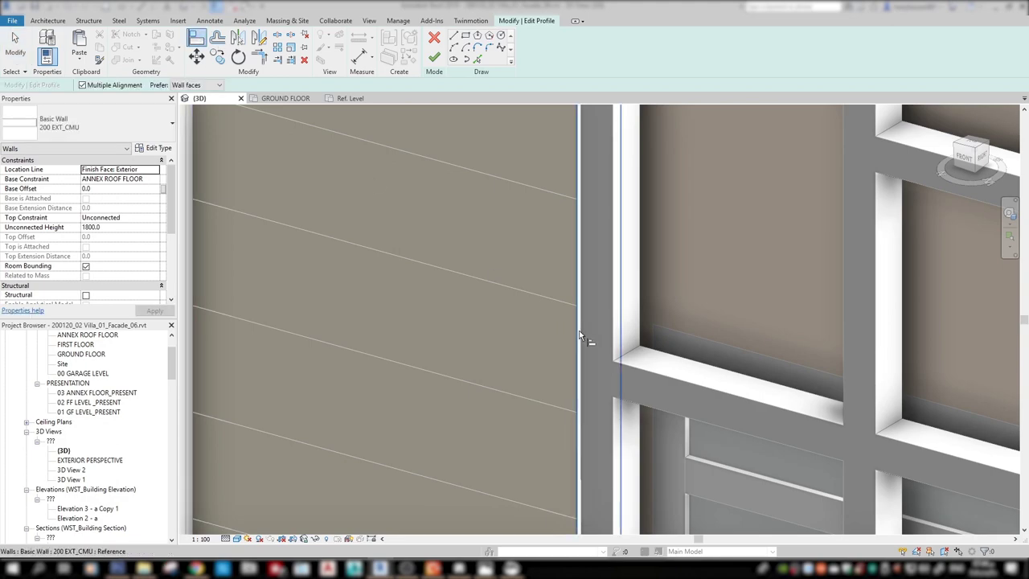
scroll(576, 329, "down", 5)
scroll(593, 181, "up", 2)
middle_click_drag(594, 181, 618, 233, "shift")
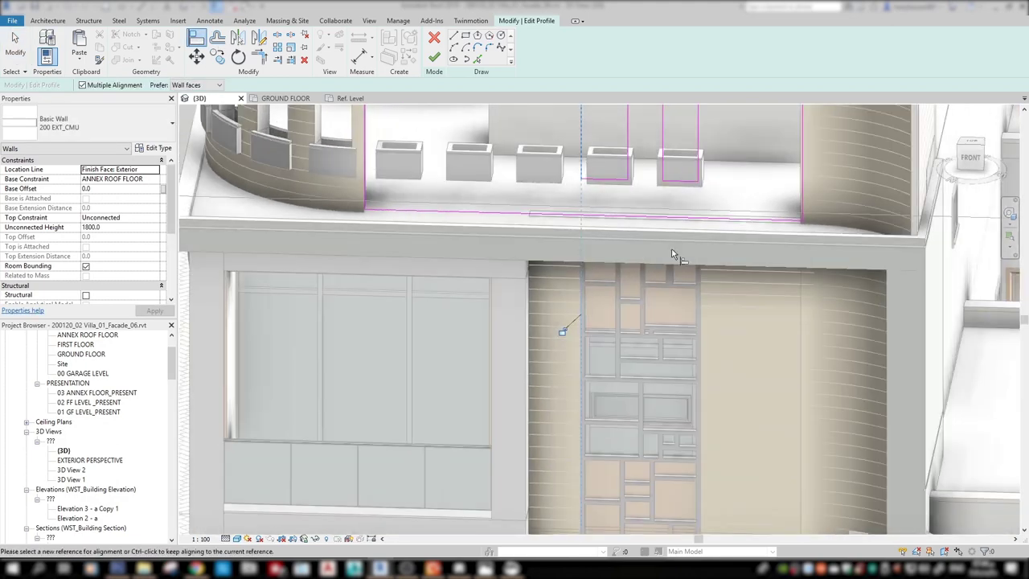
scroll(612, 353, "up", 1)
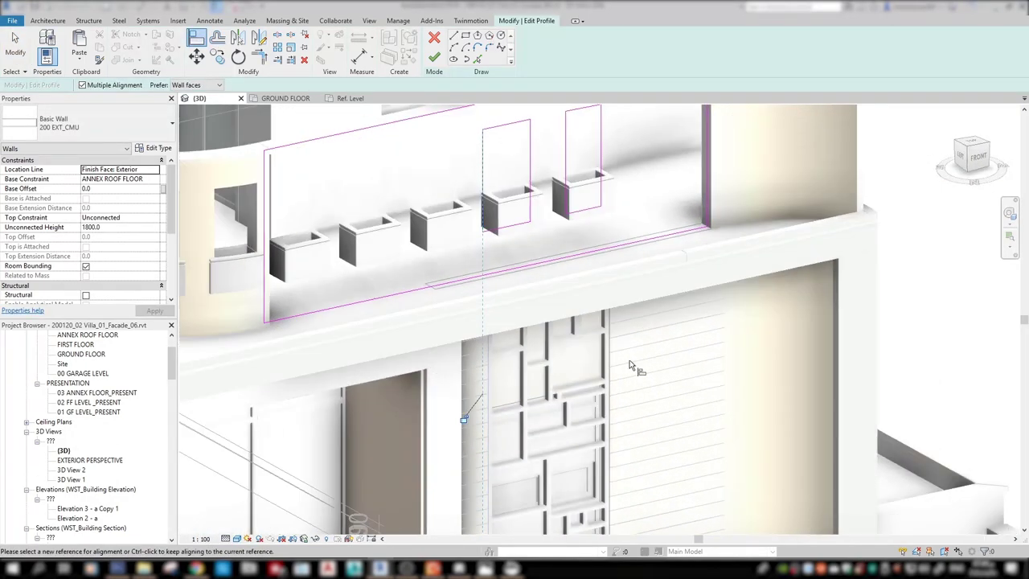
scroll(611, 362, "up", 4)
scroll(609, 362, "up", 2)
scroll(608, 337, "down", 1)
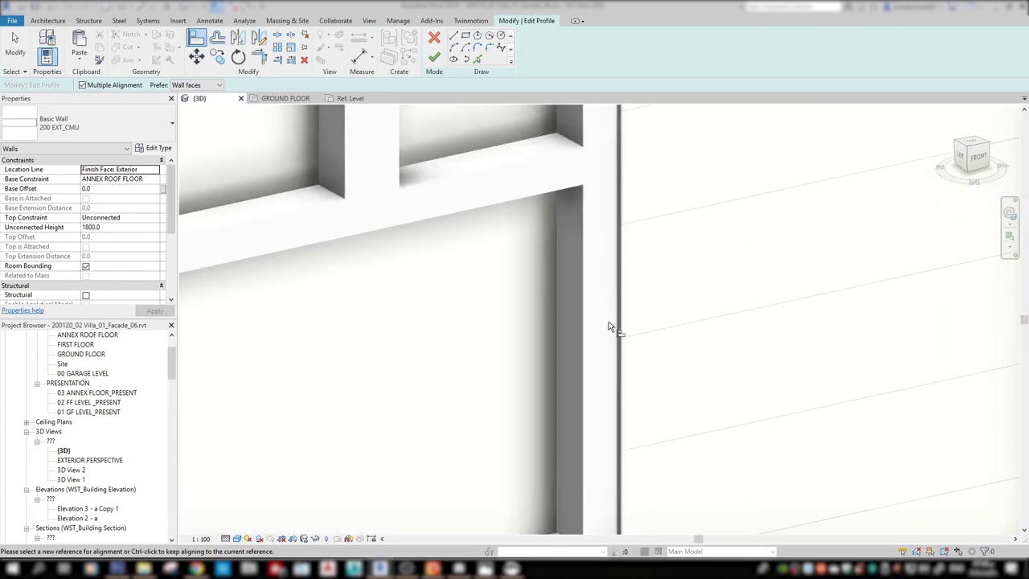
key("Escape")
key("a")
key("l")
scroll(625, 345, "down", 3)
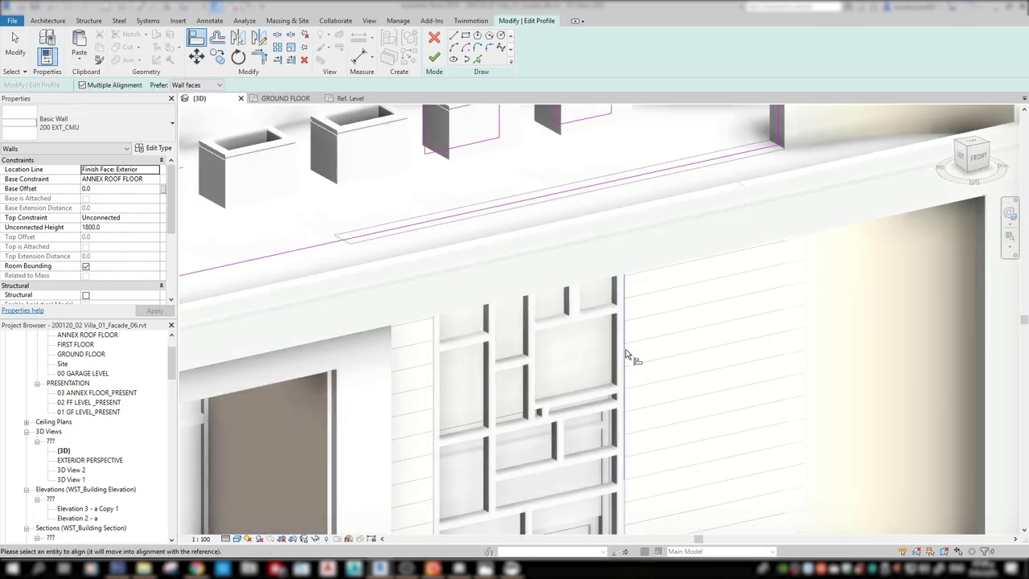
scroll(619, 321, "down", 2)
key("Escape")
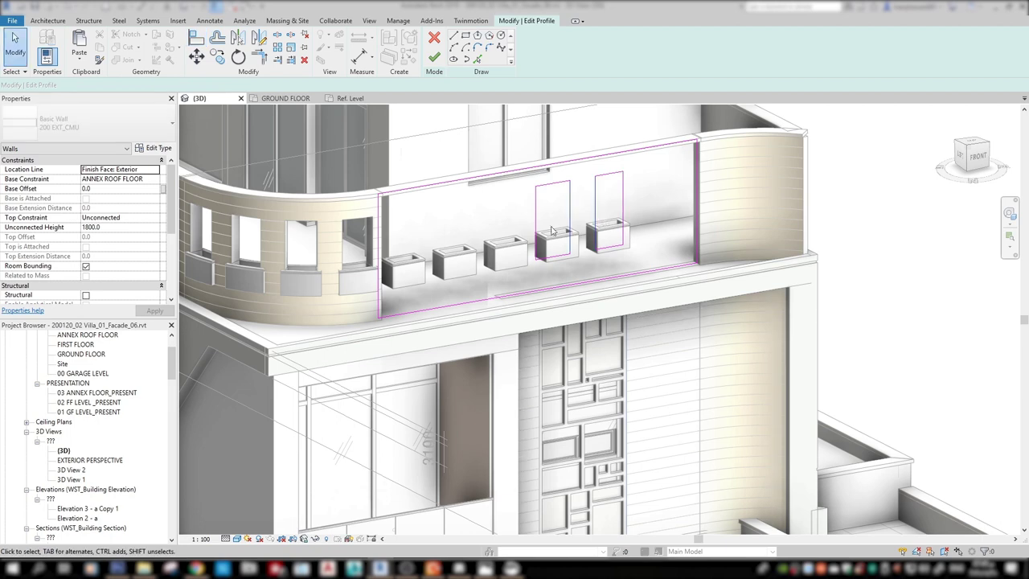
Delete the shared edge line, trim the outlines into one wide opening, and finish
left_click(596, 219)
key("Delete")
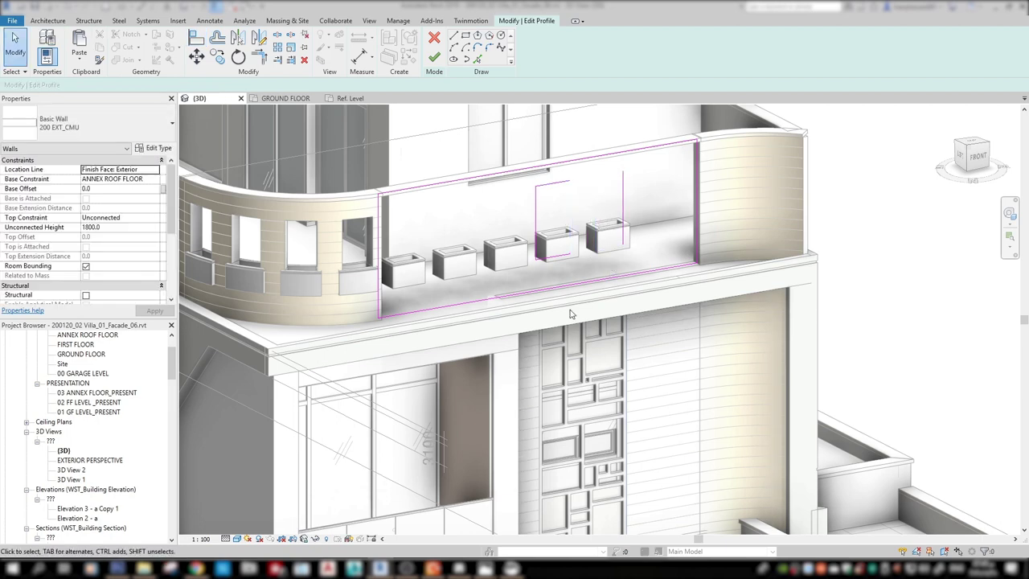
left_click(259, 54)
left_click(565, 183)
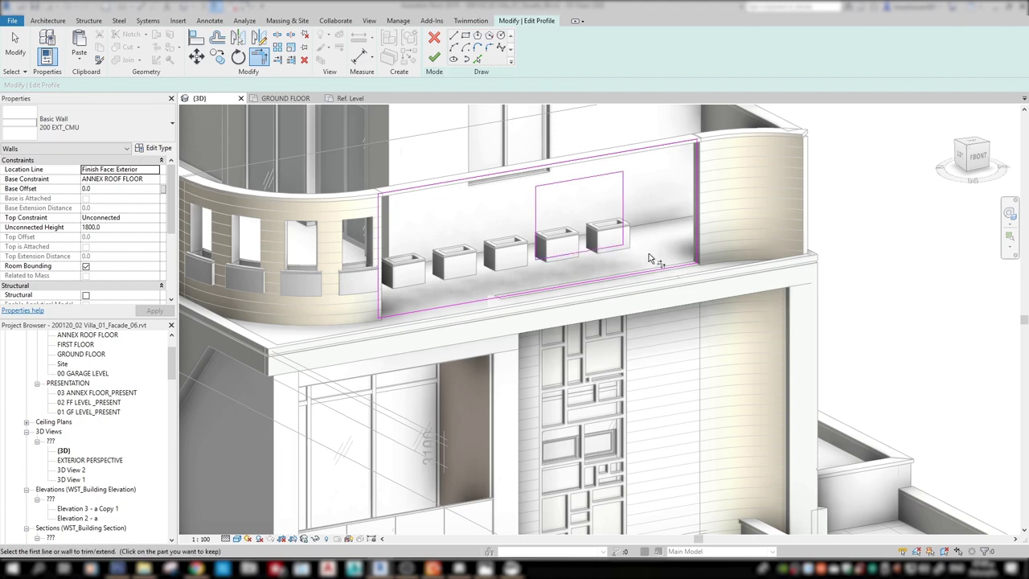
scroll(652, 257, "up", 2)
scroll(652, 257, "down", 3)
scroll(627, 242, "up", 1)
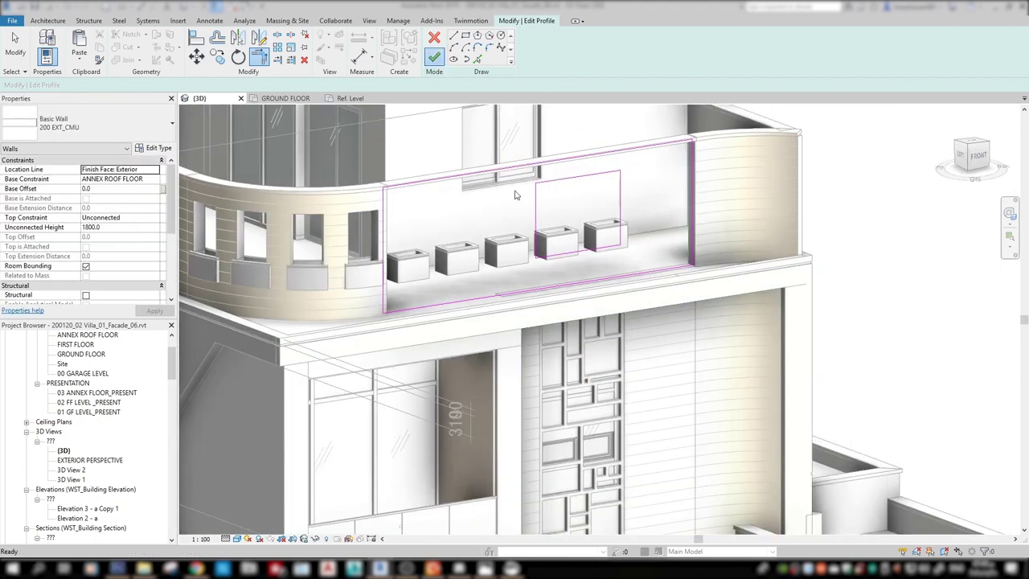
left_click(434, 57)
scroll(596, 302, "down", 2)
scroll(596, 302, "up", 2)
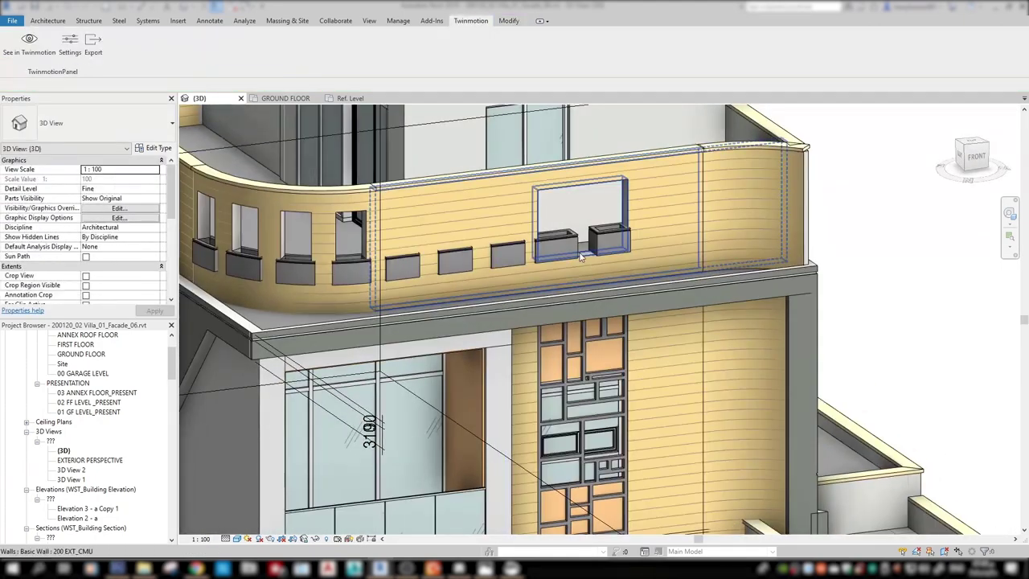
Delete the rightmost planter box and open the remaining planter in place to select its sweep
left_click(609, 239)
key("Delete")
scroll(644, 245, "up", 2)
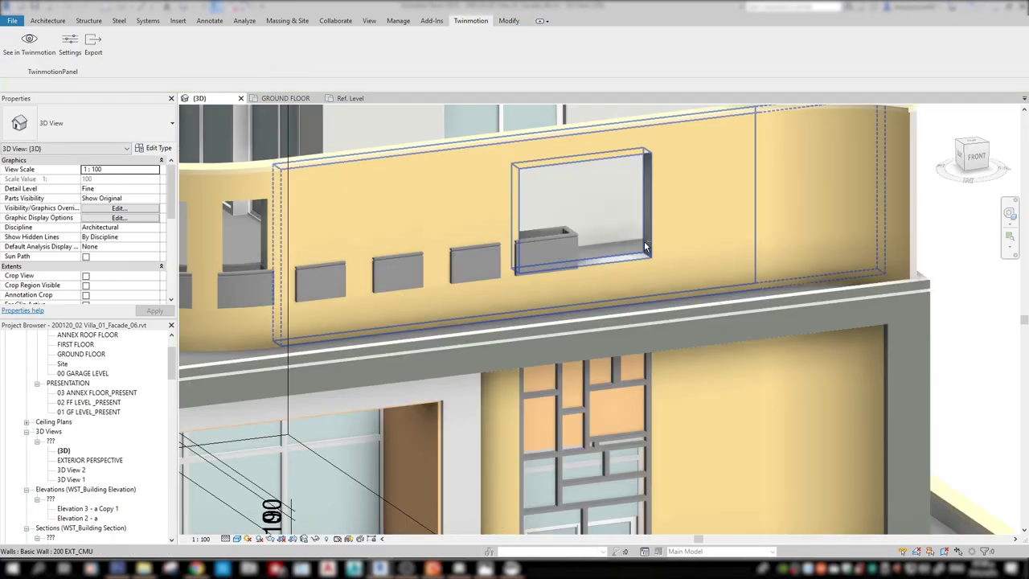
middle_click_drag(644, 245, 563, 263, "shift")
double_click(515, 241)
mouse_move(515, 241)
middle_mouse_down("shift")
mouse_move(584, 285)
mouse_move(563, 261)
middle_mouse_up("shift")
left_click(546, 258)
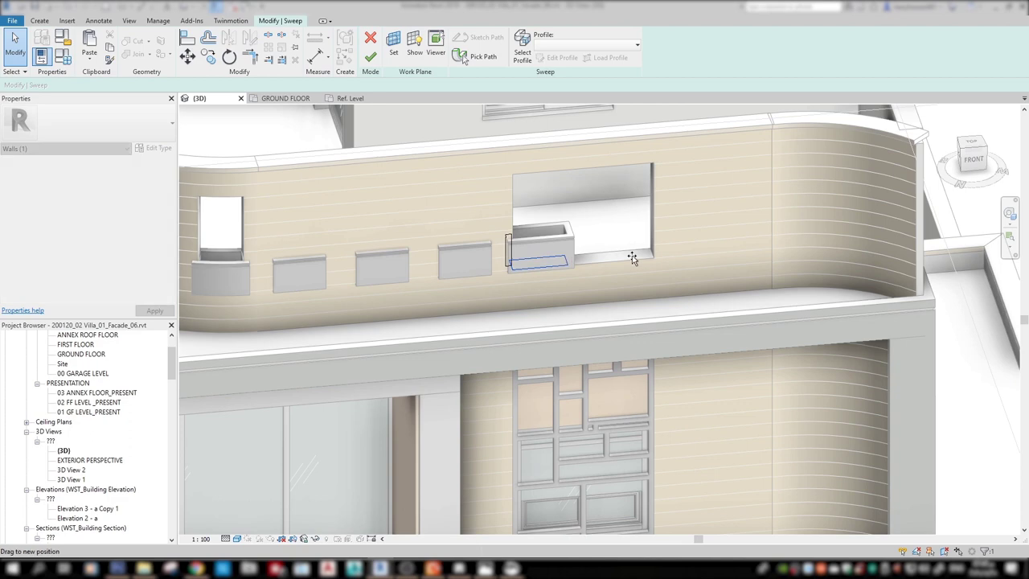
Edit the planter sweep's path and inspect its path line against the parapet opening
left_click(481, 56)
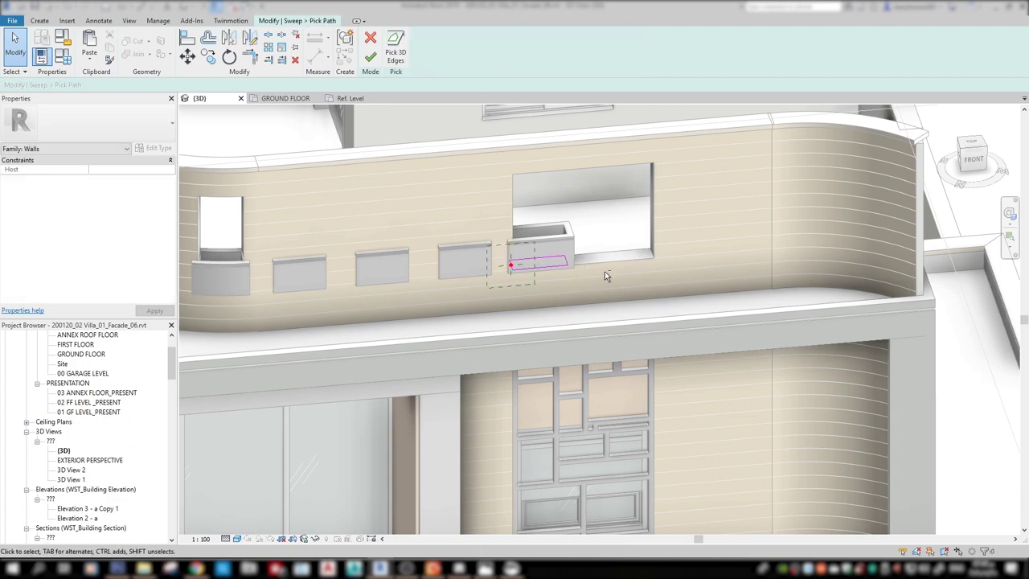
middle_click_drag(605, 271, 537, 311, "shift")
middle_click_drag(541, 272, 574, 251, "shift")
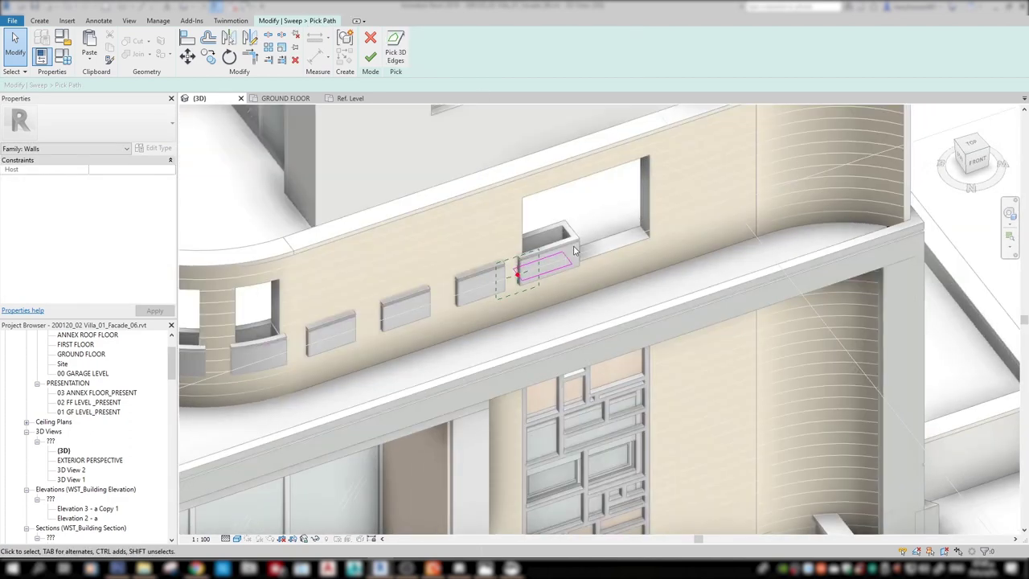
left_click(569, 270)
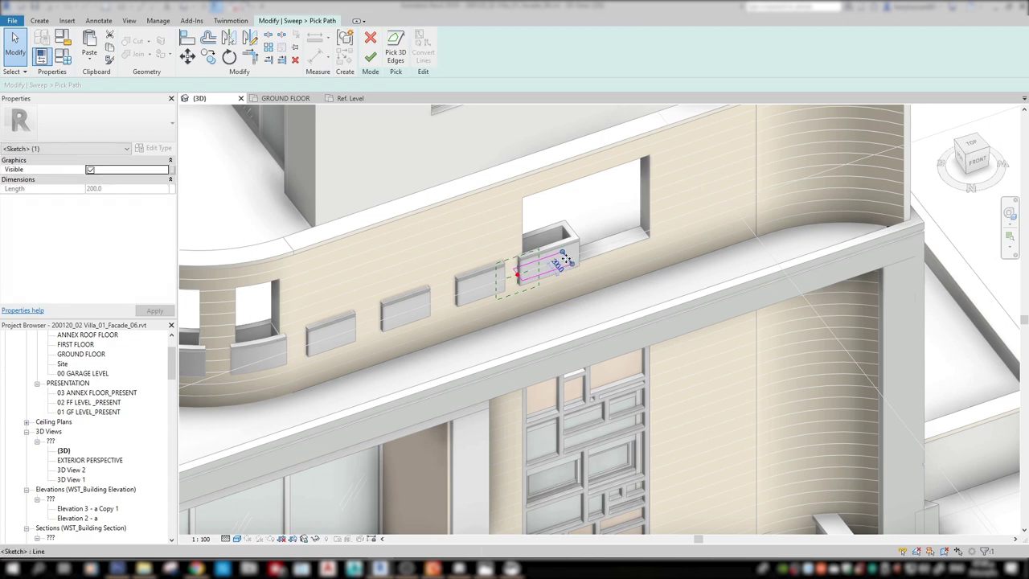
key("Escape")
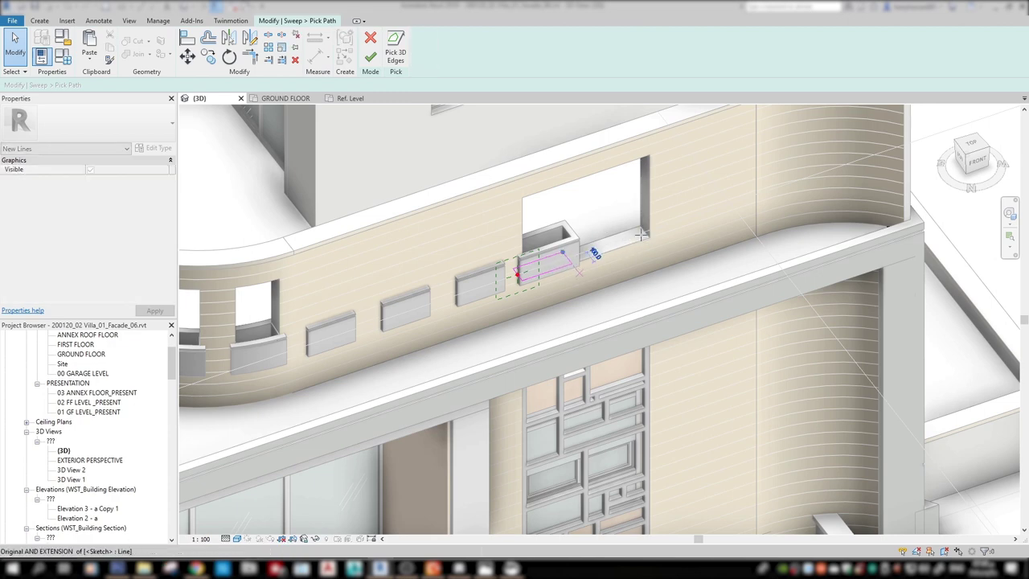
left_click(193, 44)
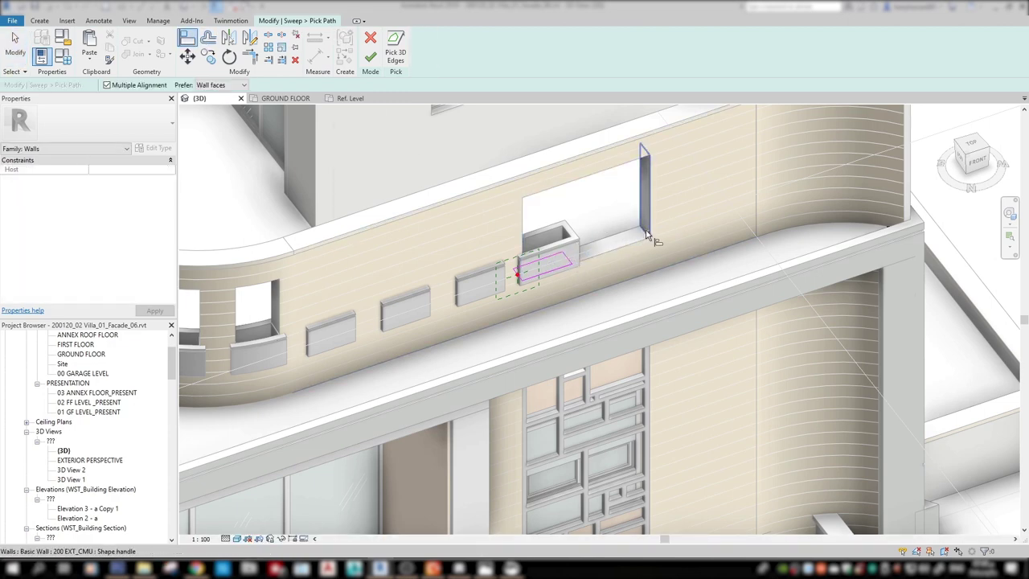
scroll(545, 274, "up", 3)
middle_click_drag(544, 274, 544, 274, "shift")
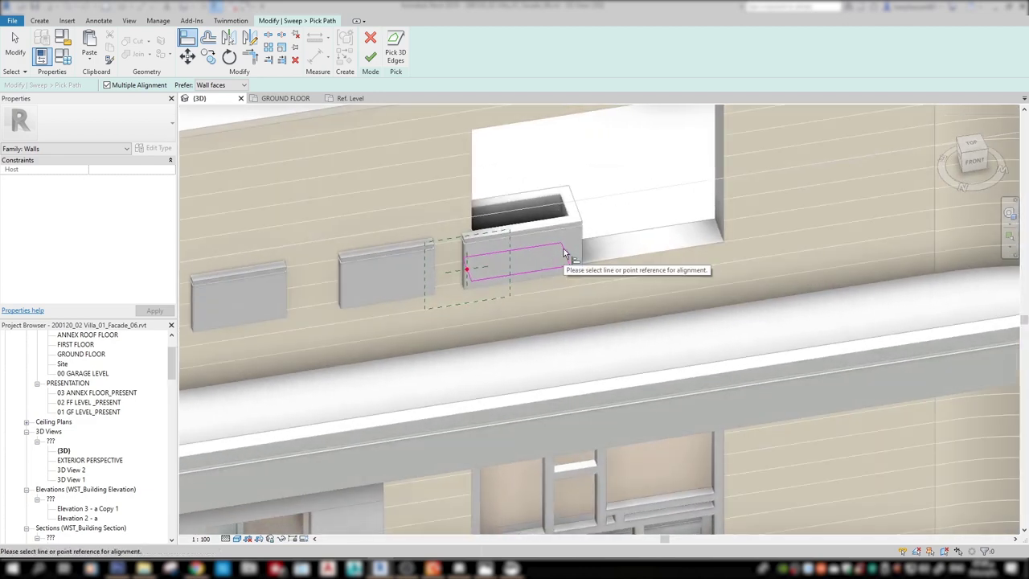
key("Escape")
left_click(567, 260)
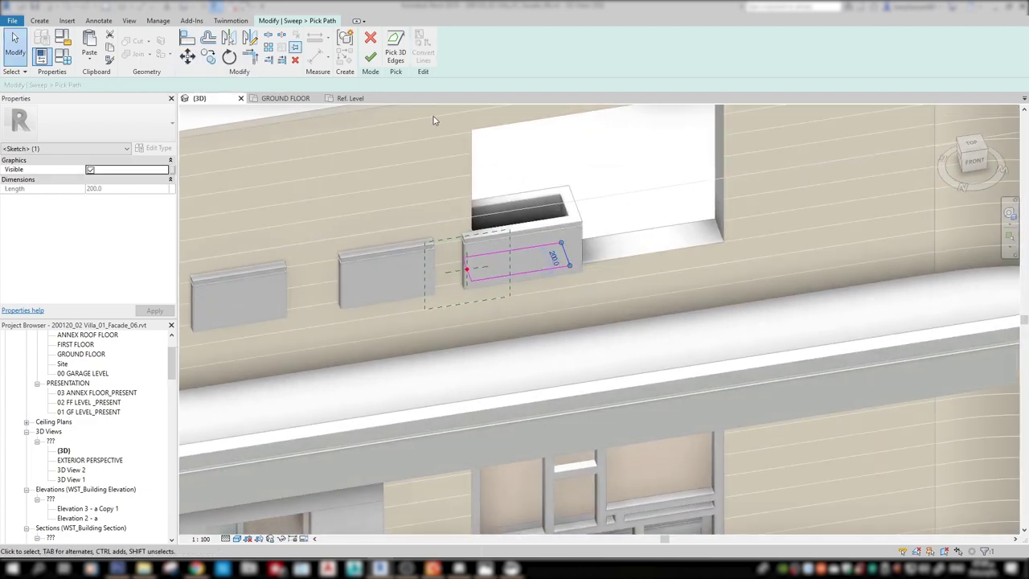
left_click(610, 259)
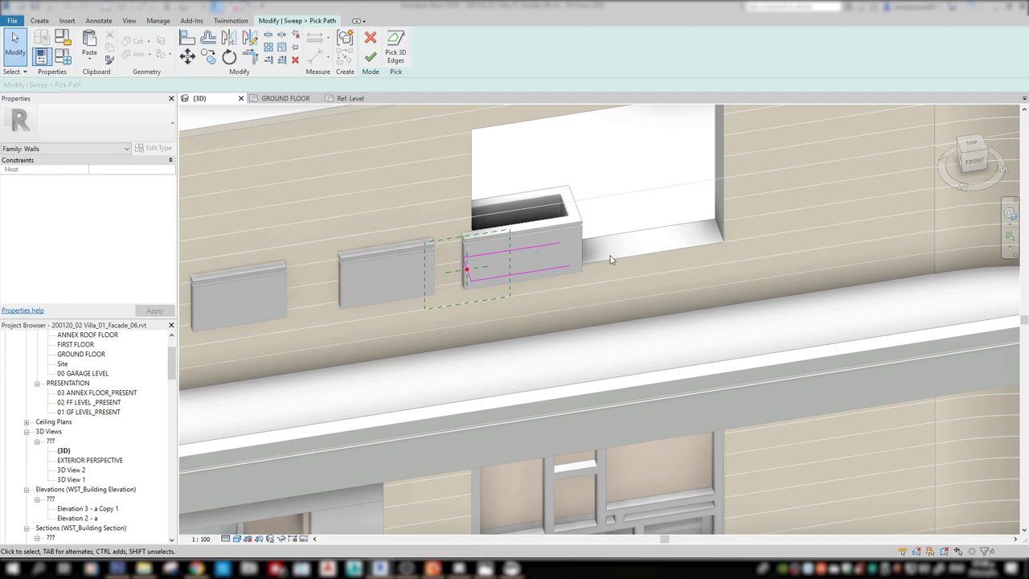
Pick the opening's bottom 3D edges as the new sweep path and finish it
left_click(386, 51)
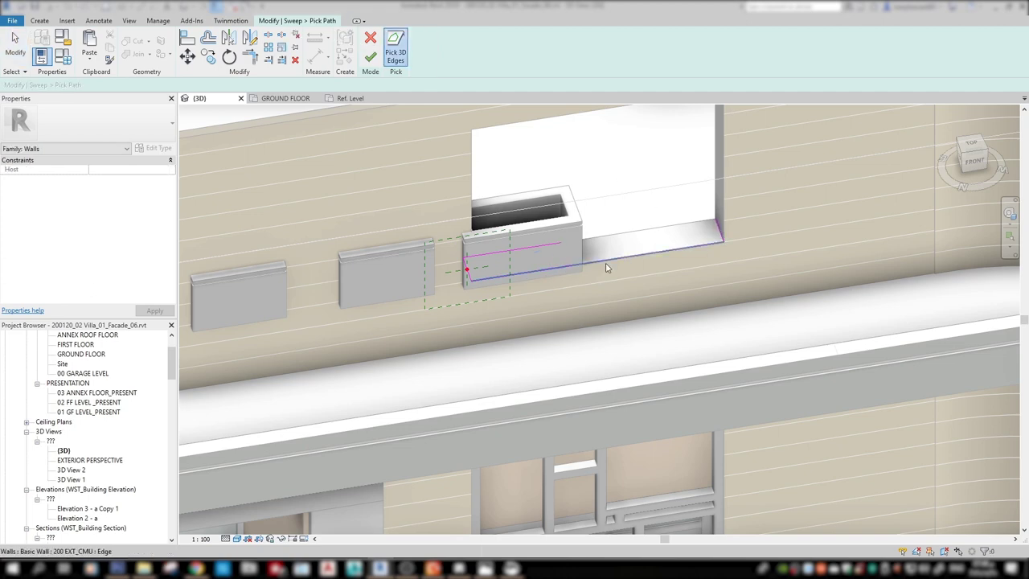
mouse_move(629, 259)
middle_mouse_down("shift")
mouse_move(584, 264)
mouse_move(636, 199)
middle_mouse_up("shift")
left_click(370, 55)
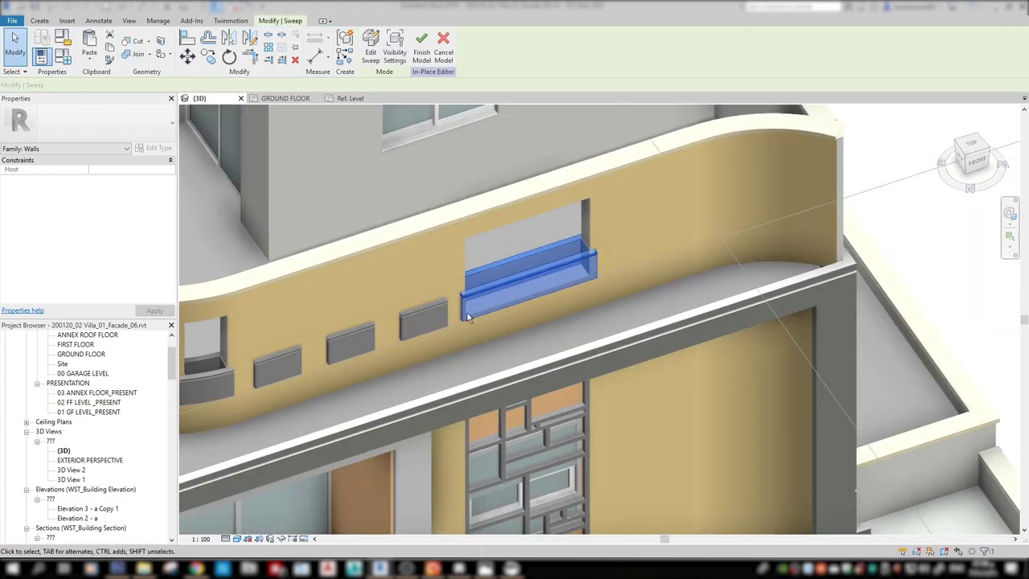
mouse_move(418, 126)
middle_mouse_down("shift")
mouse_move(434, 147)
mouse_move(413, 287)
mouse_move(509, 308)
mouse_move(483, 305)
middle_mouse_up("shift")
key("Escape")
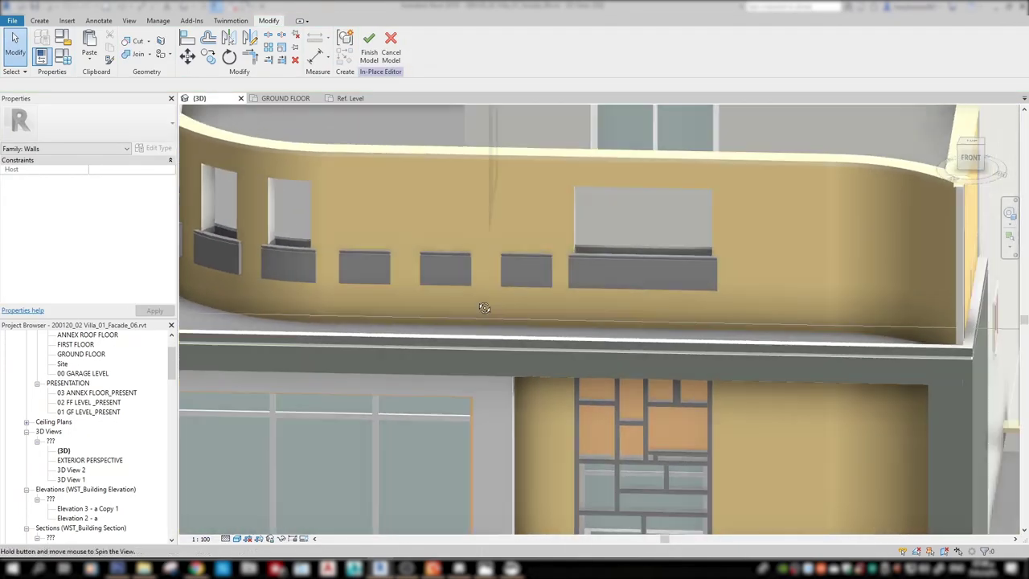
Finish the in-place planter model and delete one of the small planters
left_click(369, 48)
left_click(537, 277)
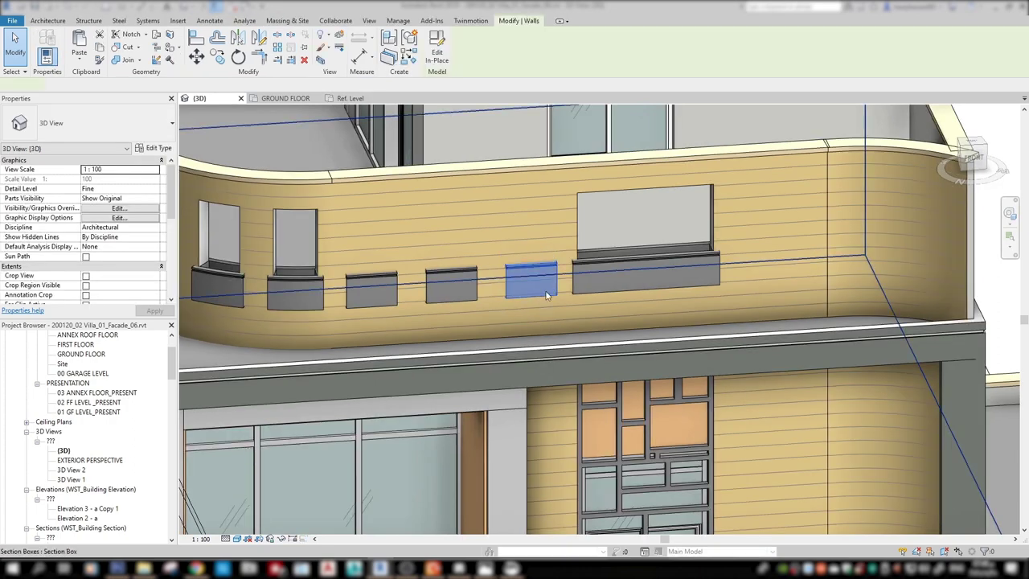
key("Delete")
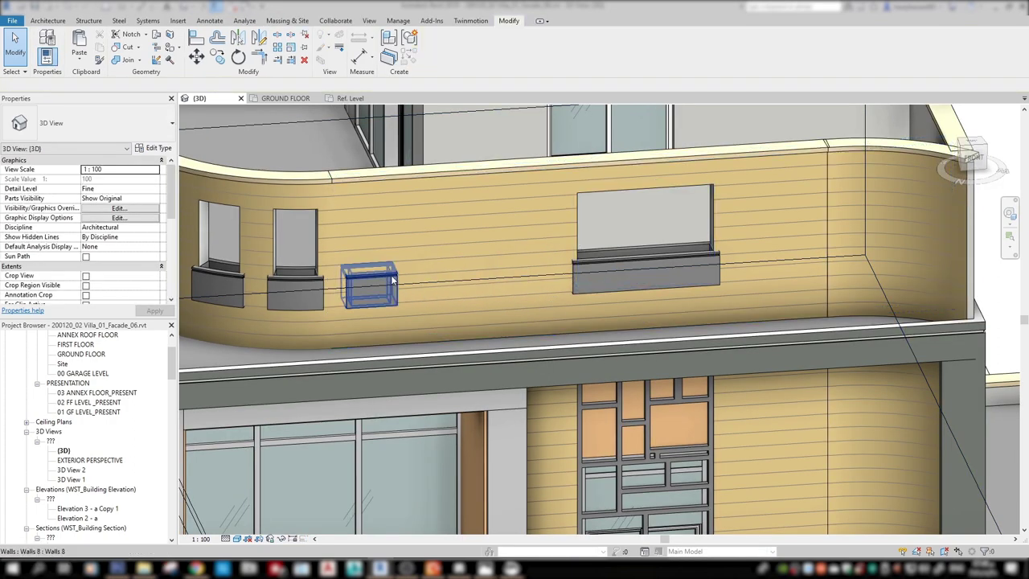
middle_click_drag(450, 281, 583, 272, "shift")
In the parapet wall's profile, copy the rectangular opening outline further left
left_click(582, 273)
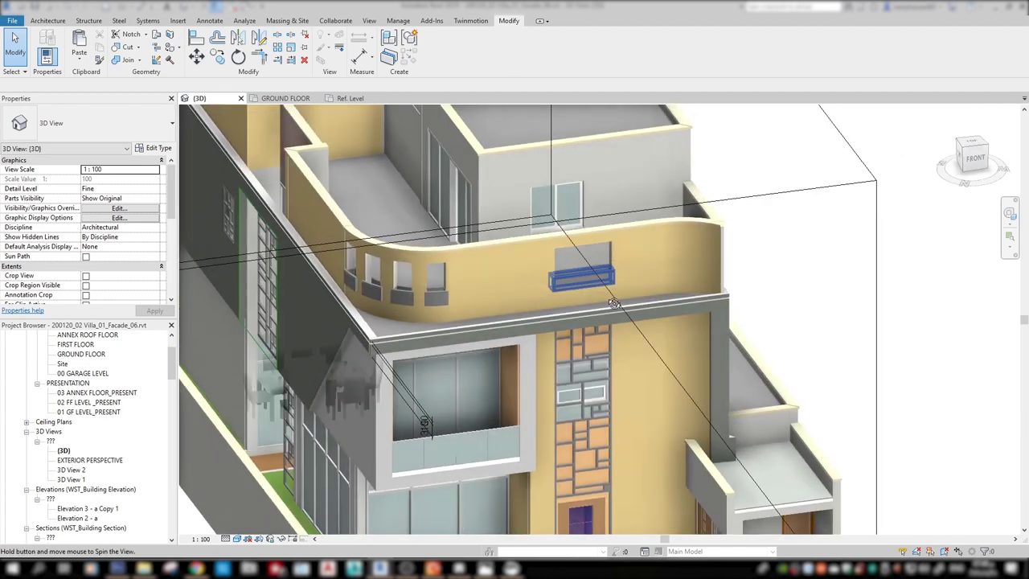
scroll(571, 272, "up", 3)
scroll(561, 271, "up", 3)
double_click(558, 273)
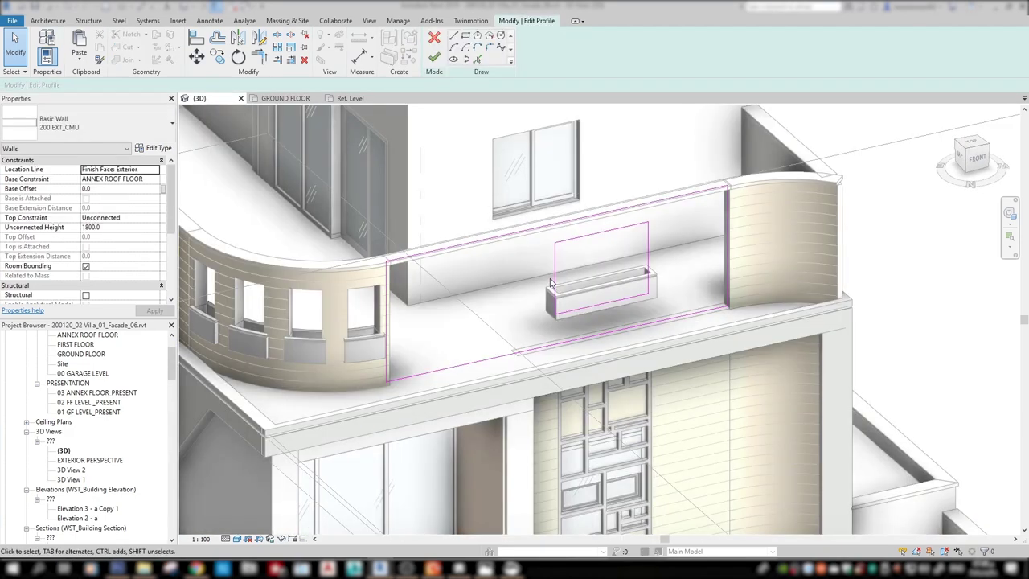
left_click(650, 312)
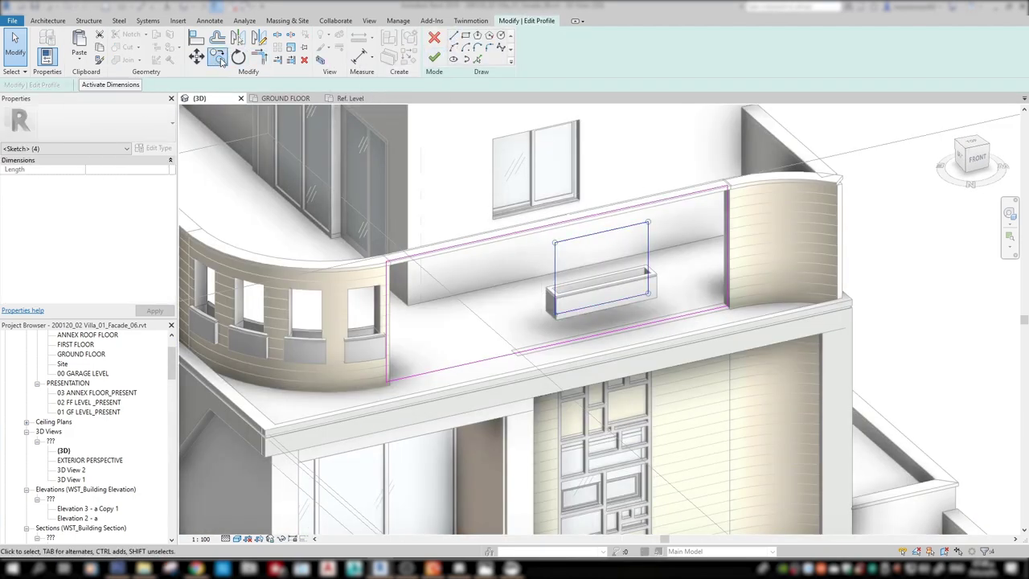
left_click(217, 56)
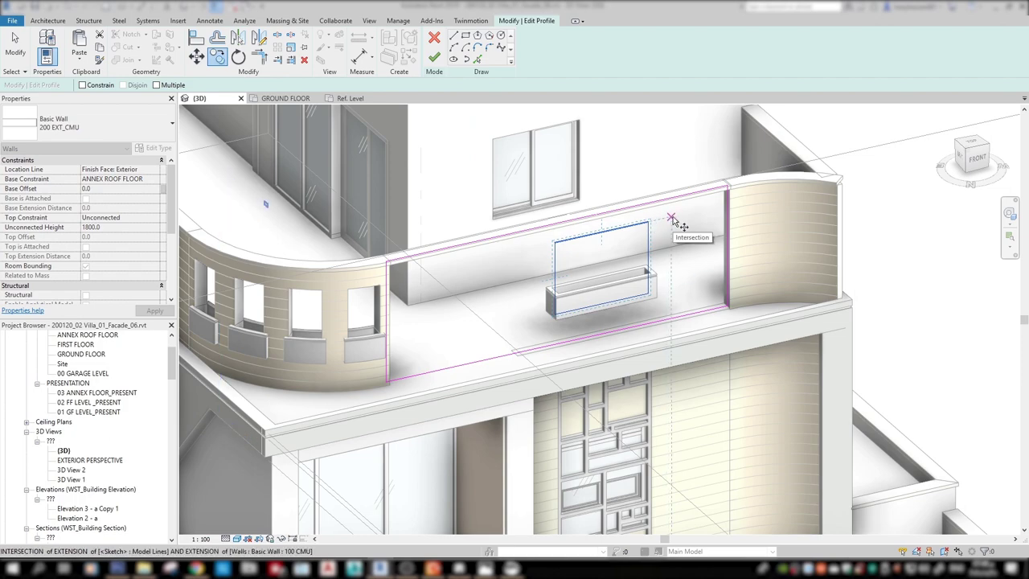
left_click(673, 218)
left_click(551, 245)
scroll(551, 241, "up", 3)
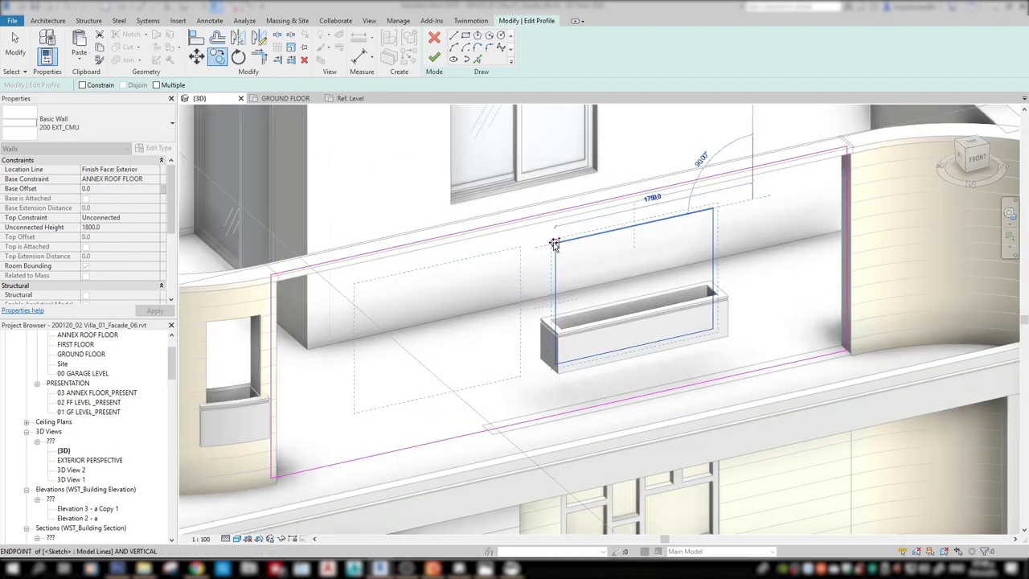
scroll(623, 279, "down", 3)
Finish the wall profile and orbit around the villa to check both openings
left_click(434, 58)
scroll(499, 196, "up", 3)
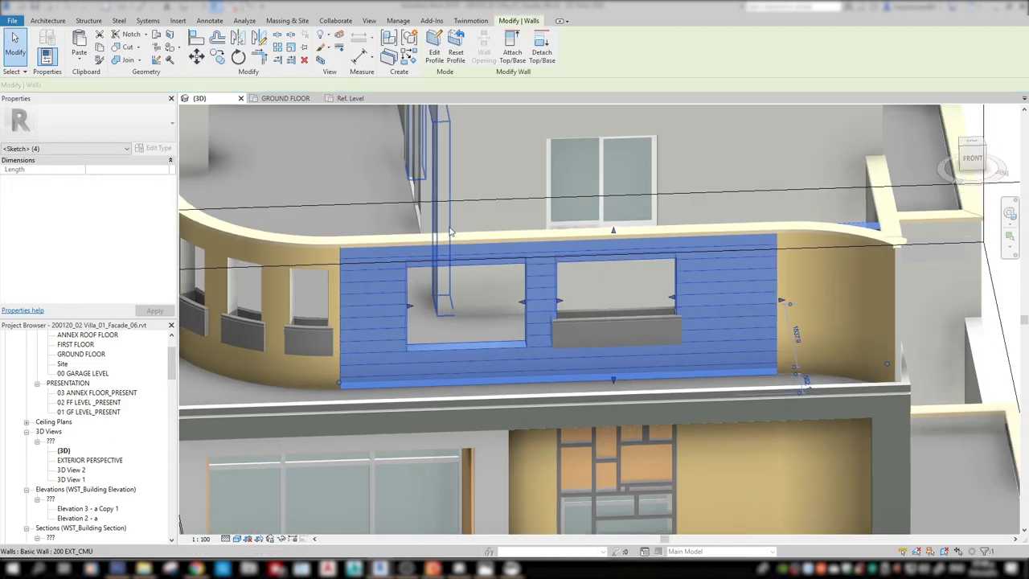
scroll(499, 196, "down", 5)
mouse_move(498, 201)
middle_mouse_down("shift")
mouse_move(525, 210)
mouse_move(471, 257)
mouse_move(462, 253)
middle_mouse_up("shift")
Drag the last arc opening on the curved balcony wall further right along the curve
scroll(471, 257, "up", 5)
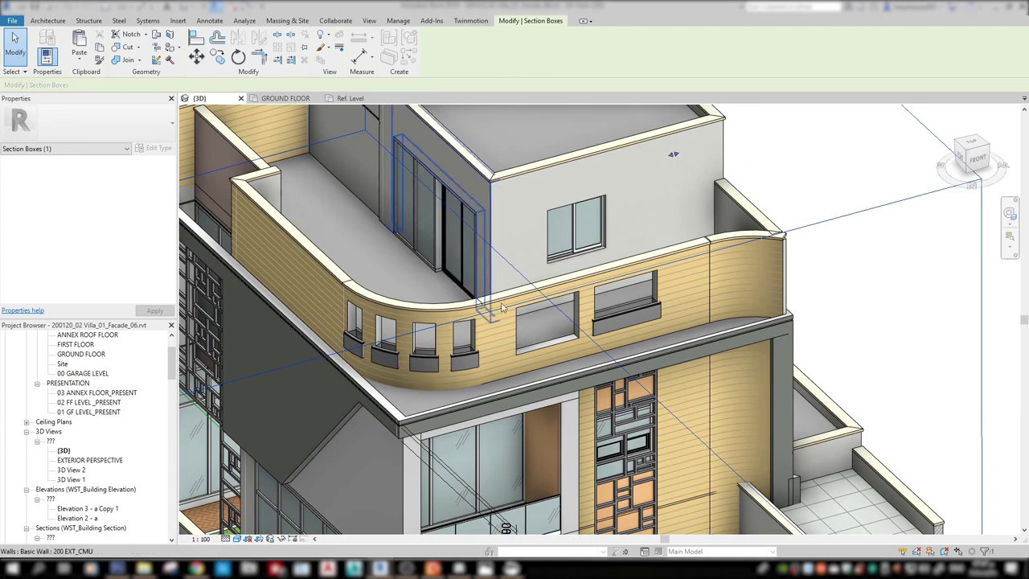
middle_click_drag(533, 321, 389, 414, "shift")
left_click(389, 413)
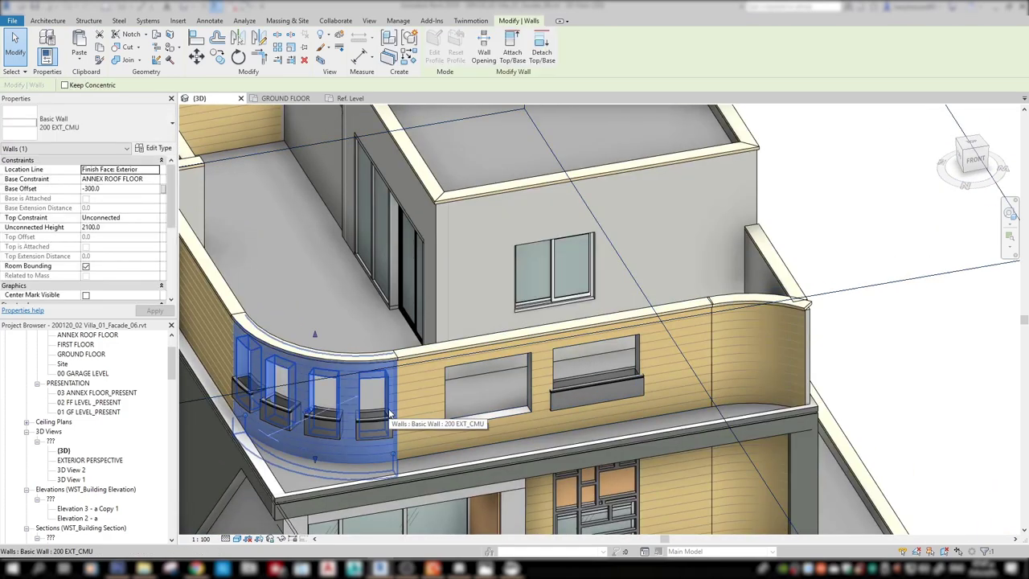
key("Escape")
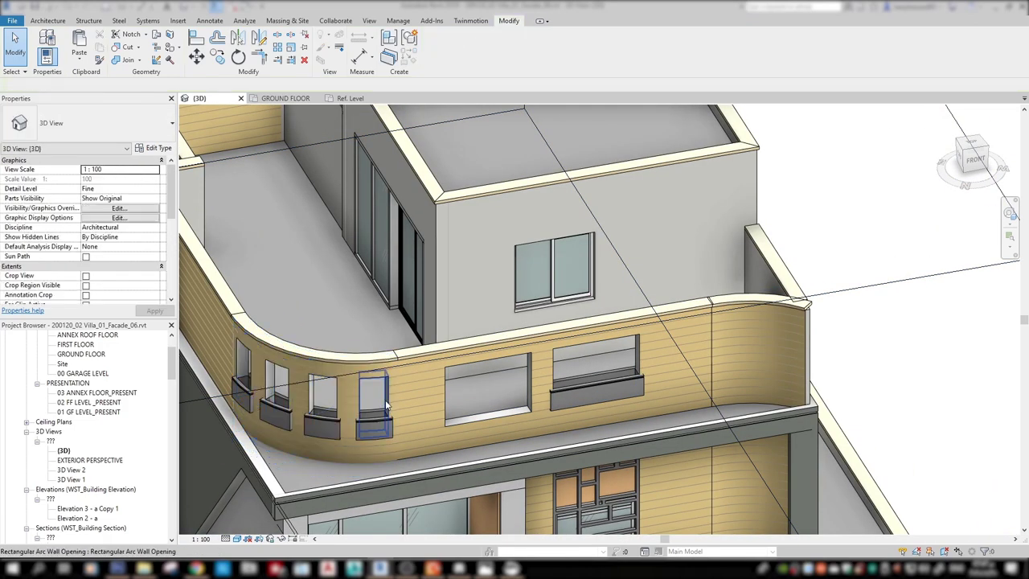
left_click(385, 399)
left_click_drag(385, 399, 427, 400)
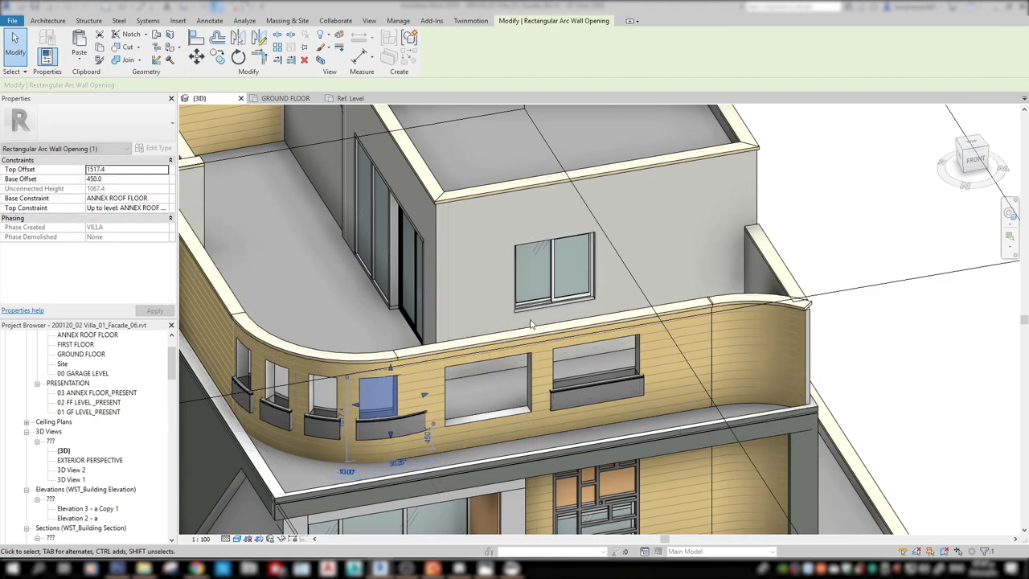
mouse_move(427, 399)
middle_mouse_down("shift")
mouse_move(368, 440)
mouse_move(473, 334)
mouse_move(439, 330)
mouse_move(681, 229)
mouse_move(643, 372)
middle_mouse_up("shift")
key("Escape")
Inspect the balcony walls from a wider view and select the straight balcony wall
left_click(461, 338)
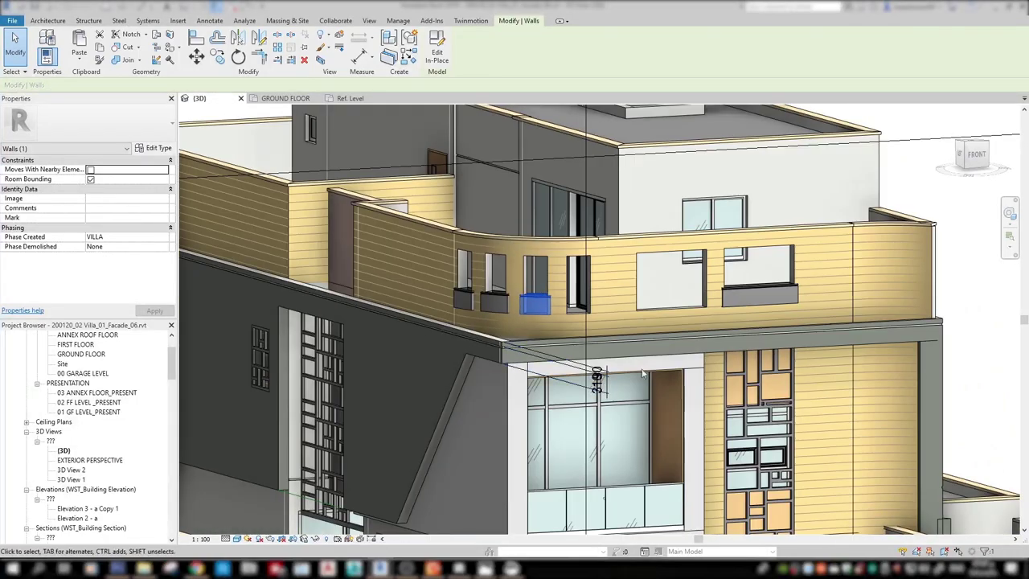
left_click(644, 372)
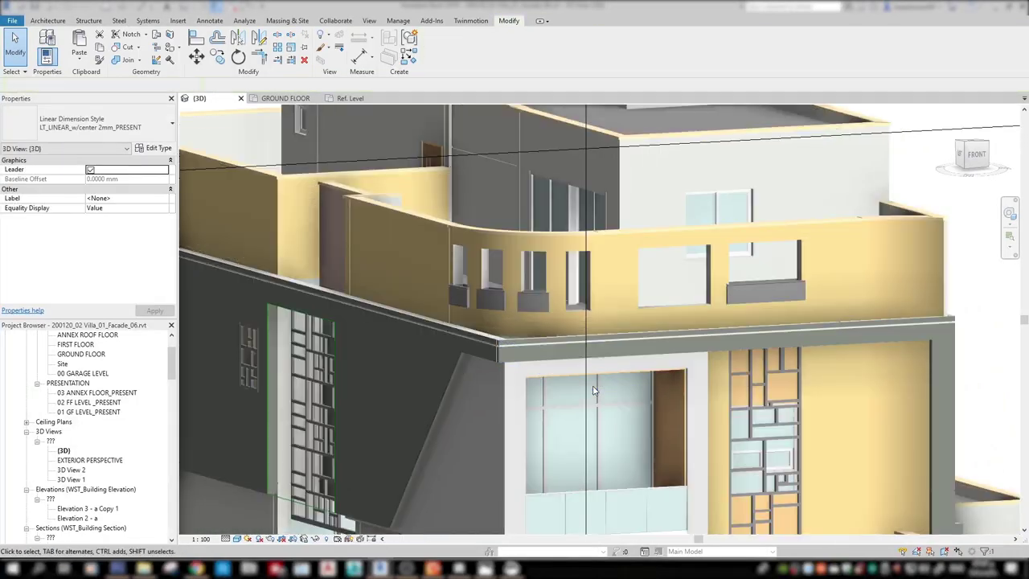
mouse_move(643, 372)
middle_mouse_down("shift")
mouse_move(638, 382)
mouse_move(684, 321)
middle_mouse_up("shift")
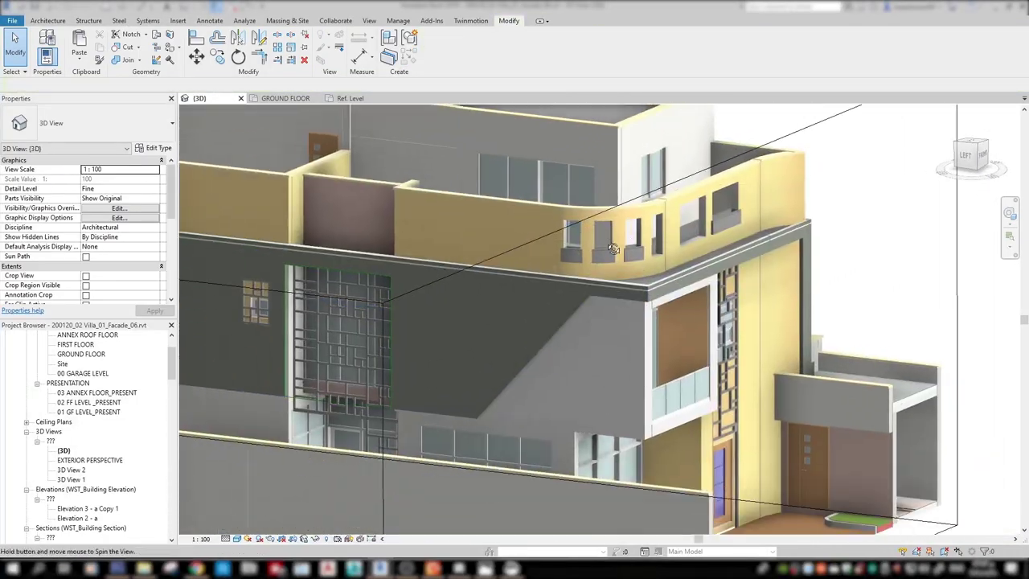
scroll(733, 277, "up", 3)
mouse_move(733, 278)
middle_mouse_down("shift")
mouse_move(611, 283)
mouse_move(619, 318)
middle_mouse_up("shift")
scroll(700, 281, "down", 3)
left_click(611, 283)
Delete one arc opening from the curved balcony wall
scroll(595, 285, "up", 2)
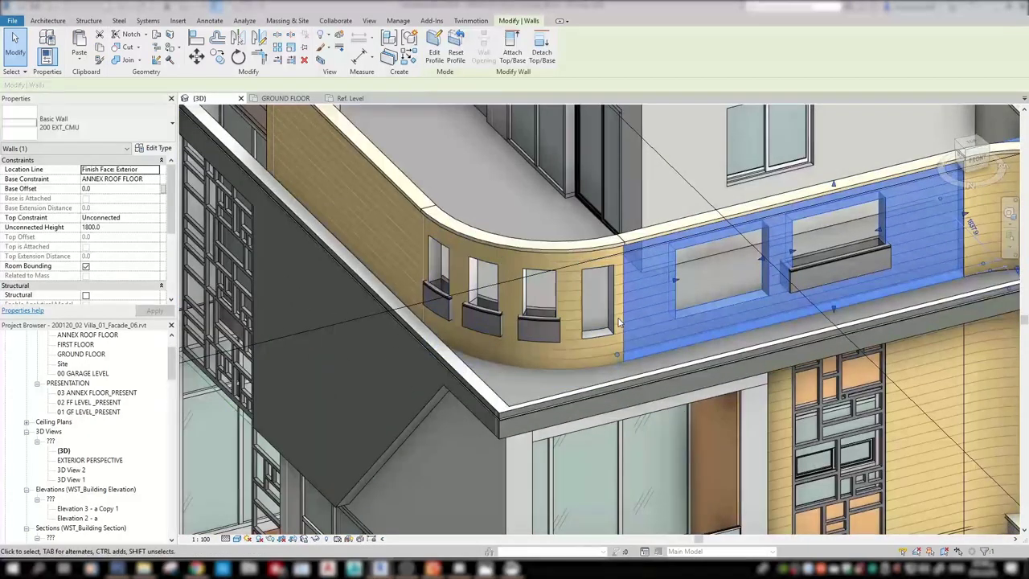
key("Escape")
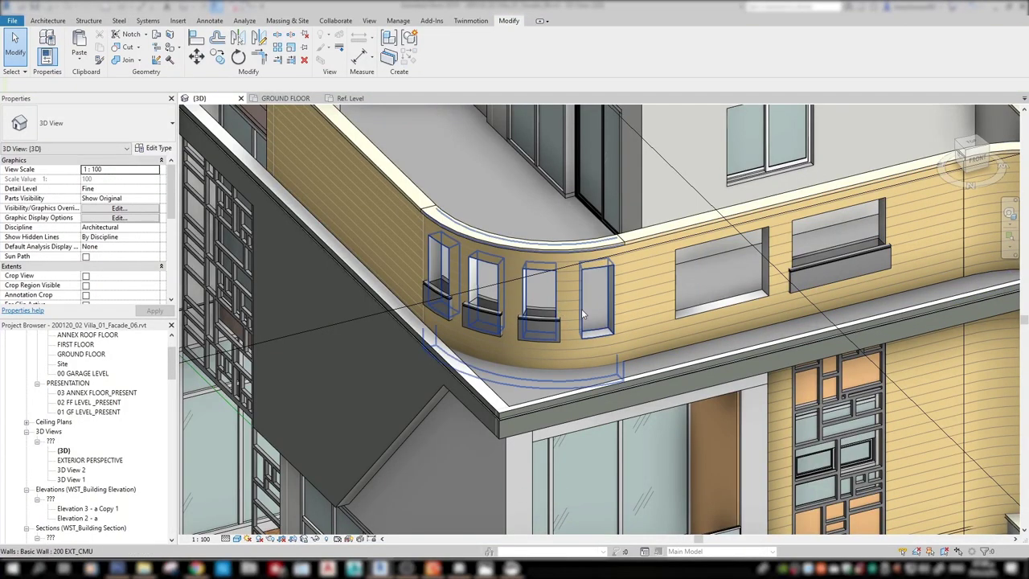
left_click(595, 304)
key("Delete")
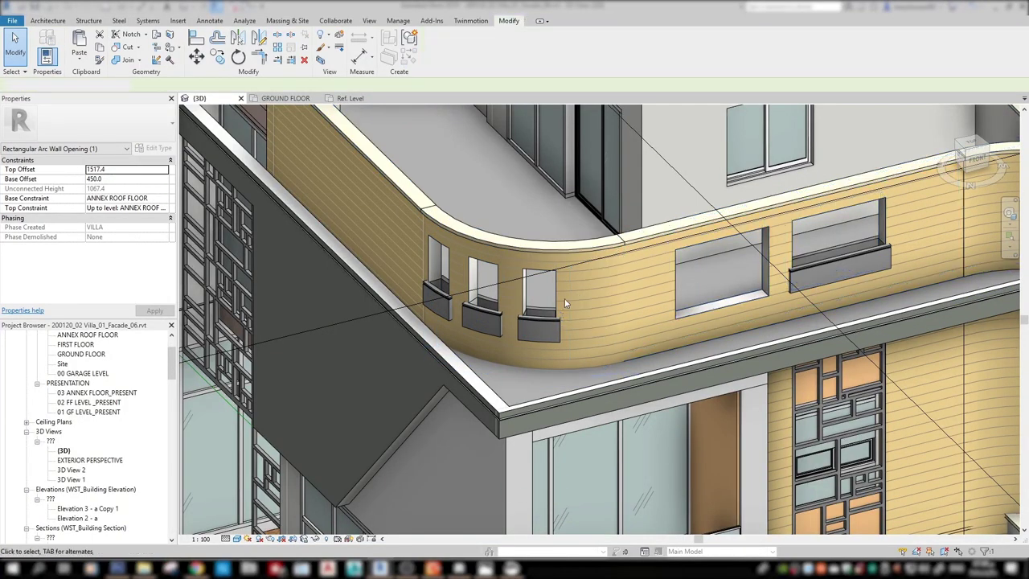
left_click(557, 306)
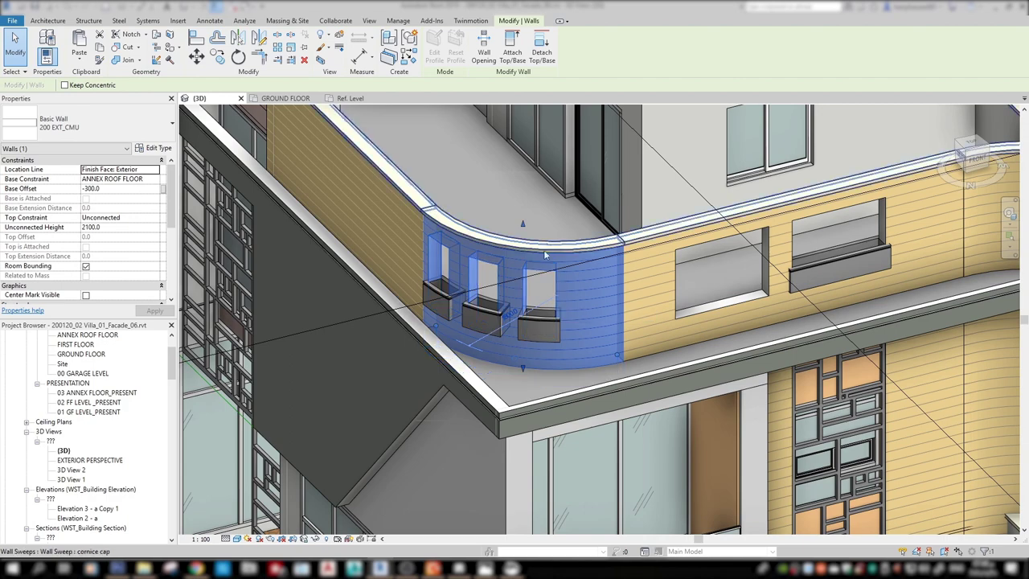
Widen the last arc opening toward the straight wall and check it from the front
left_click(530, 276)
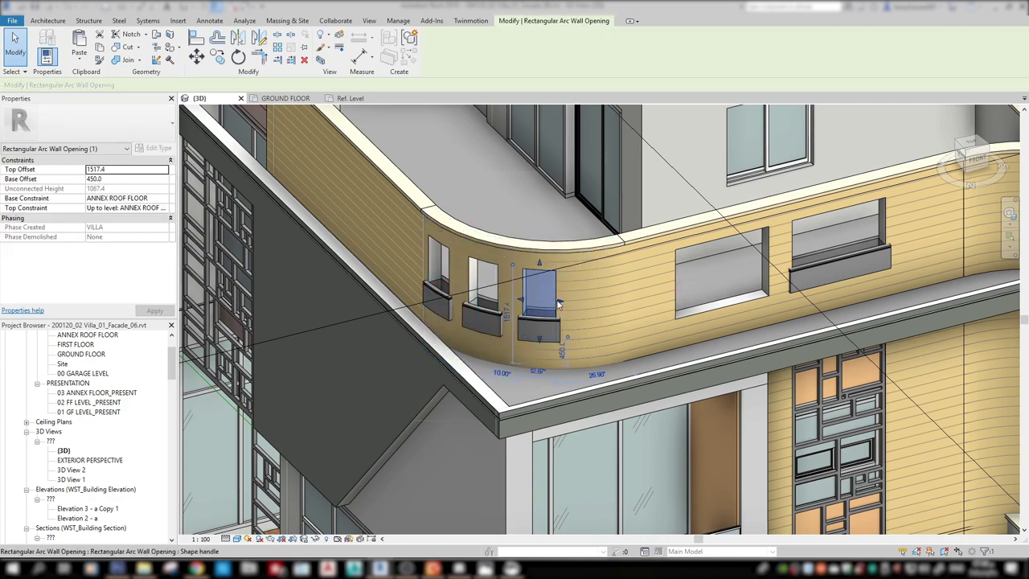
left_click_drag(531, 276, 619, 299)
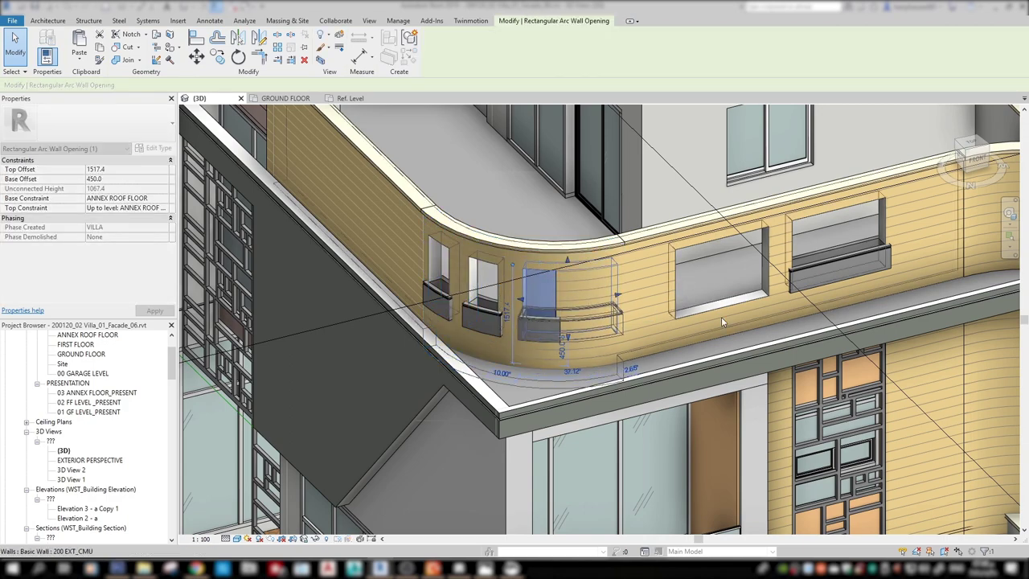
key("Escape")
mouse_move(721, 322)
middle_mouse_down("shift")
mouse_move(689, 281)
mouse_move(627, 289)
mouse_move(611, 303)
middle_mouse_up("shift")
left_click(595, 274)
key("Escape")
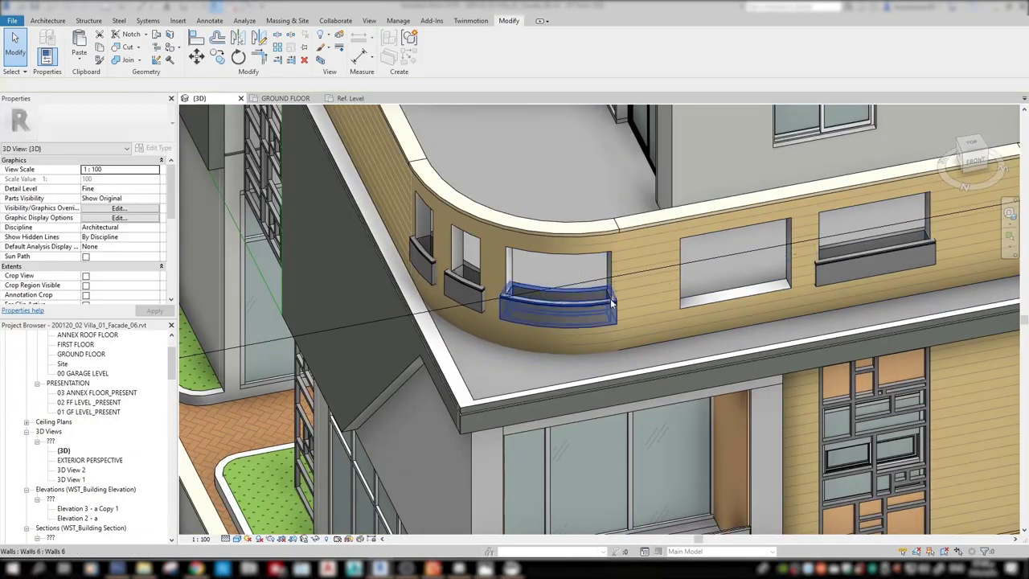
left_click(684, 301)
mouse_move(684, 301)
middle_mouse_down("shift")
mouse_move(758, 281)
mouse_move(661, 242)
middle_mouse_up("shift")
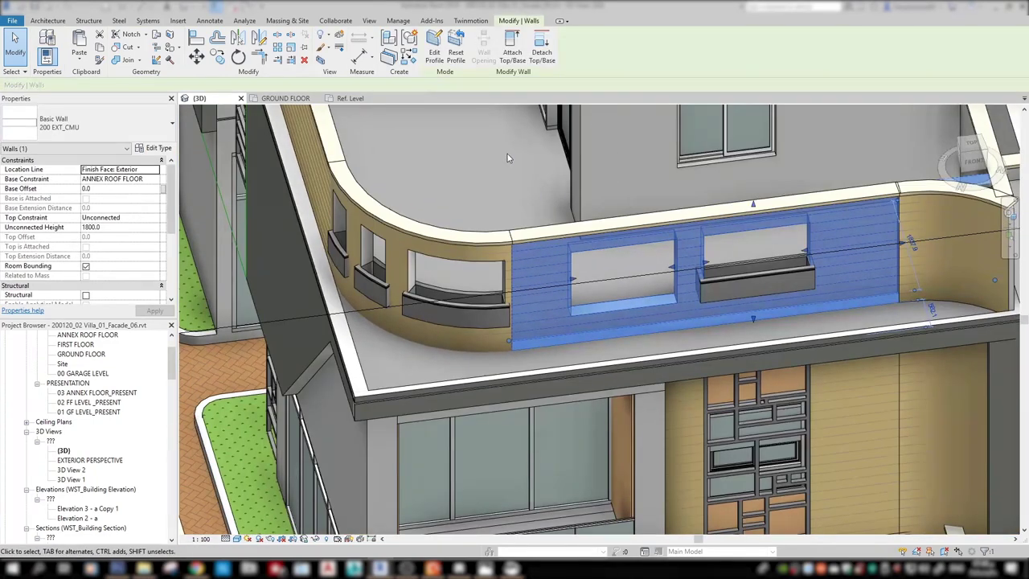
In the straight wall's profile sketch, dimension 867 from the curved-wall opening to the first rectangle
double_click(660, 242)
middle_click_drag(764, 142, 440, 44, "shift")
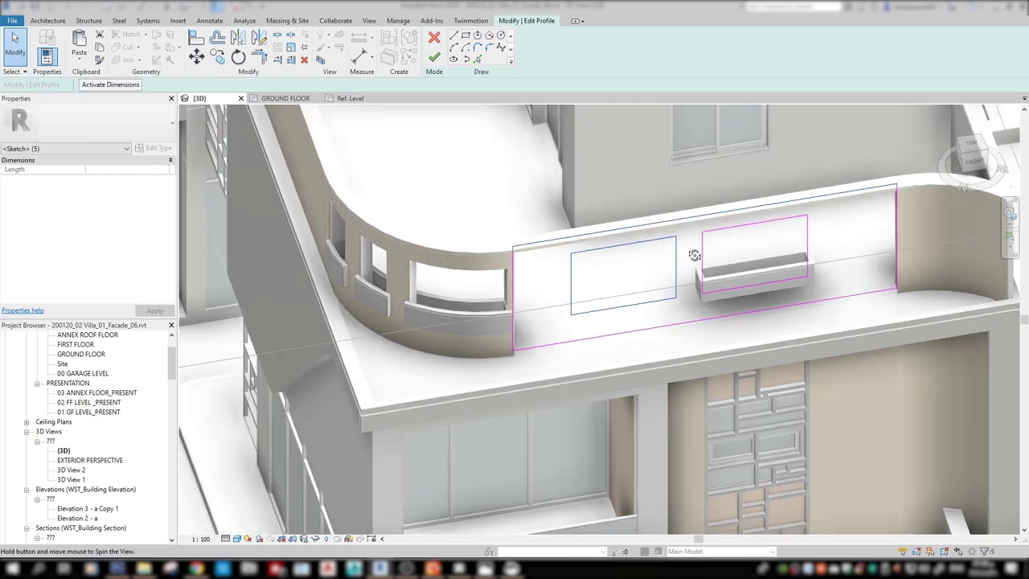
left_click(360, 56)
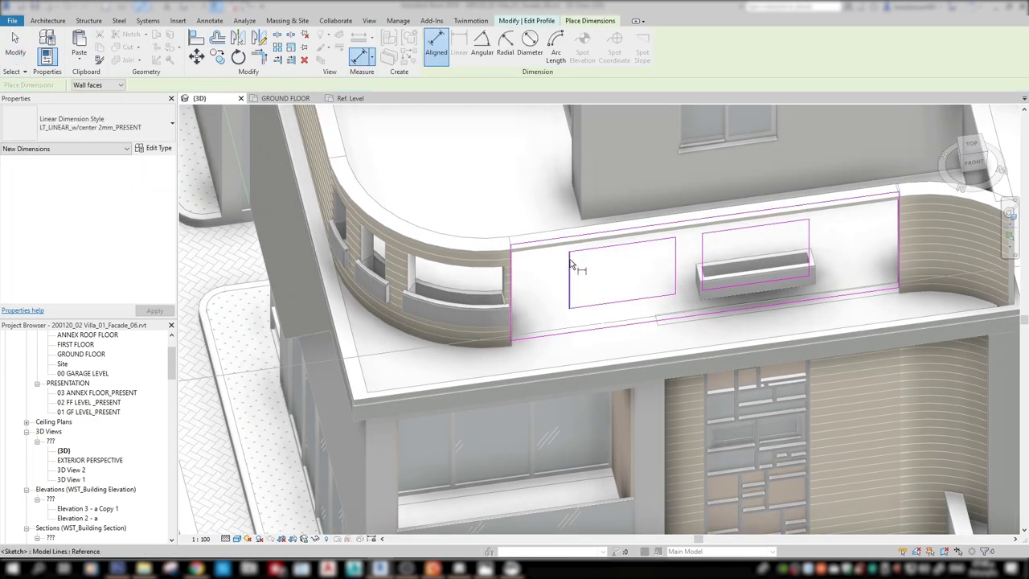
scroll(500, 277, "up", 4)
left_click(509, 295)
left_click(662, 276)
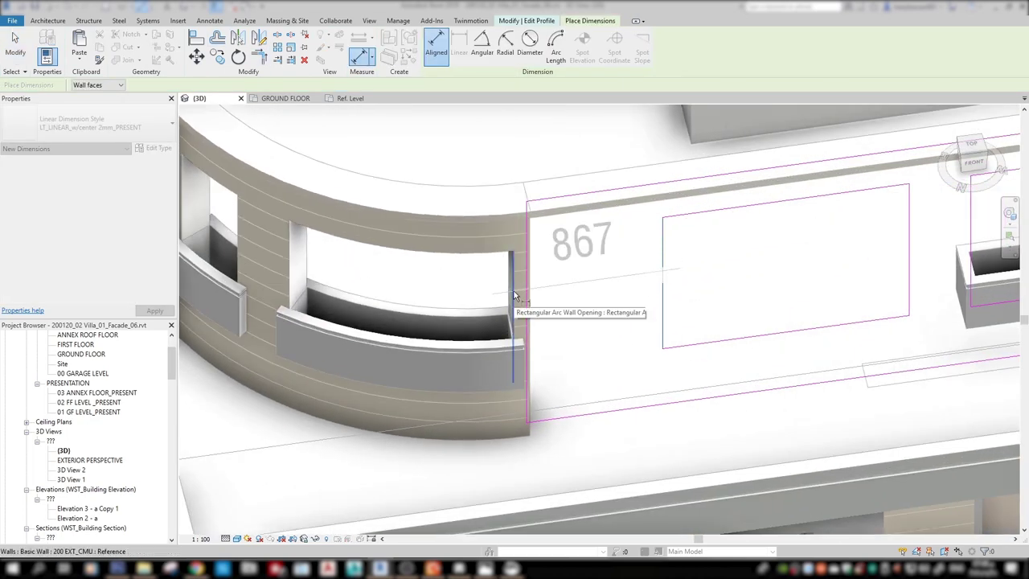
Dimension the 350 gap to the planter box and create a global parameter for it
middle_click_drag(687, 291, 473, 278)
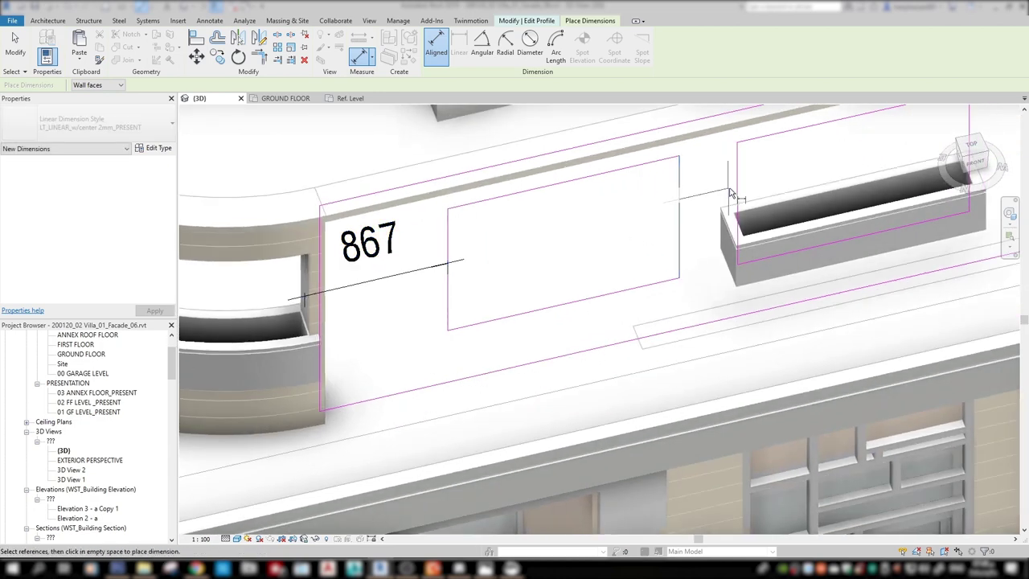
left_click(731, 193)
left_click(684, 241)
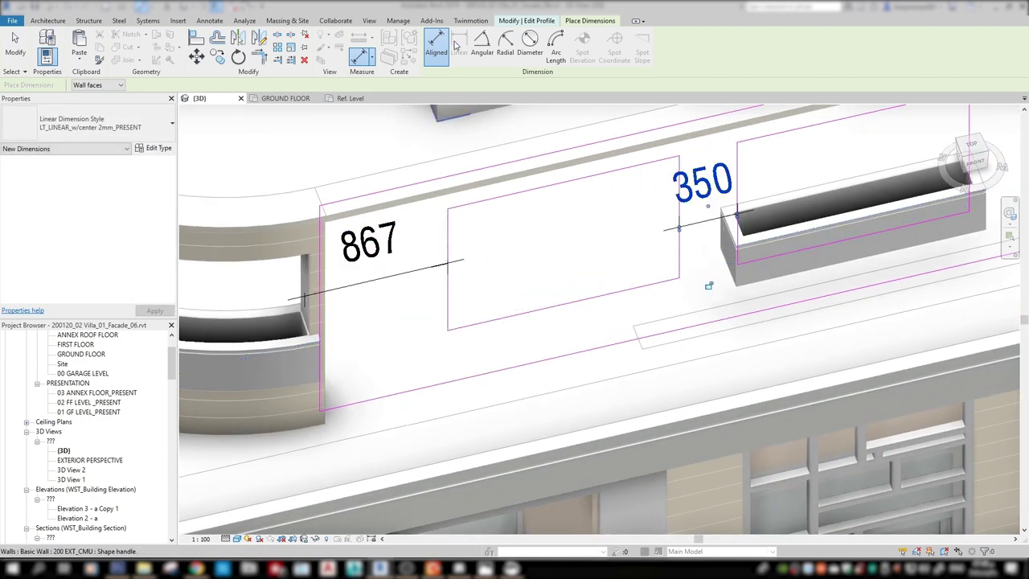
key("Escape")
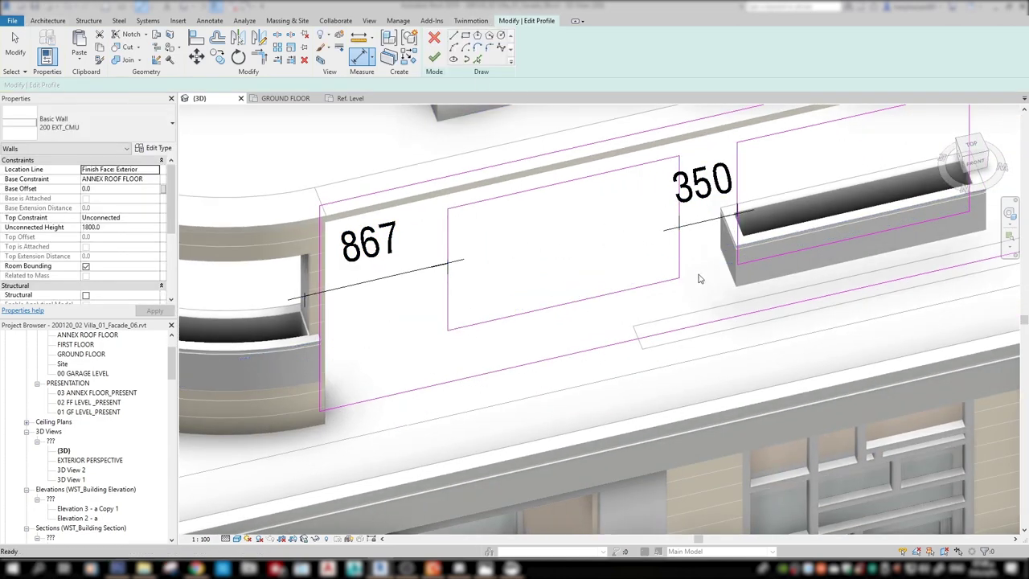
left_click(535, 58)
type("SPACING")
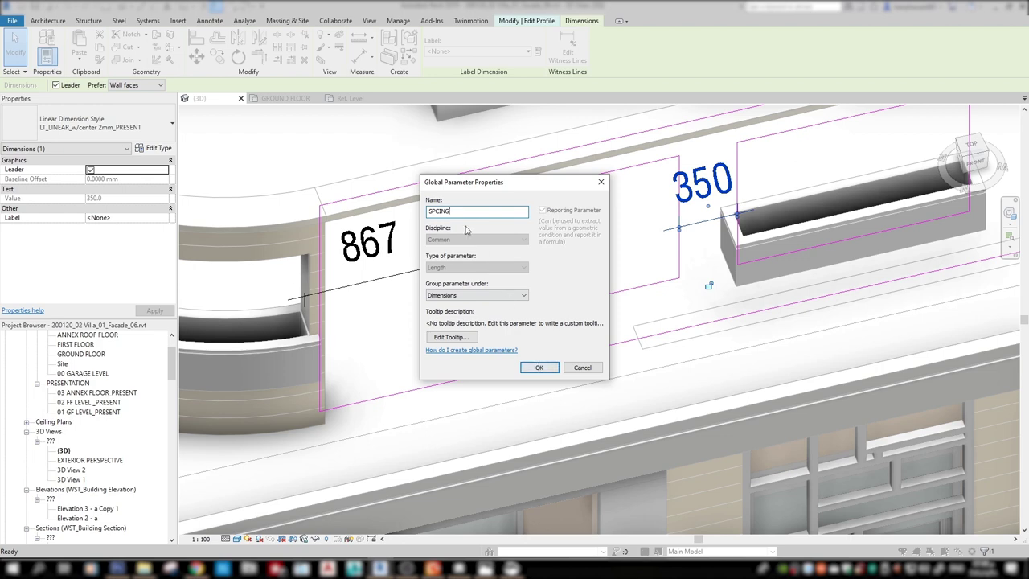
Confirm the SPACING global parameter and select the opening rectangle with its 867 dimension
left_click(537, 367)
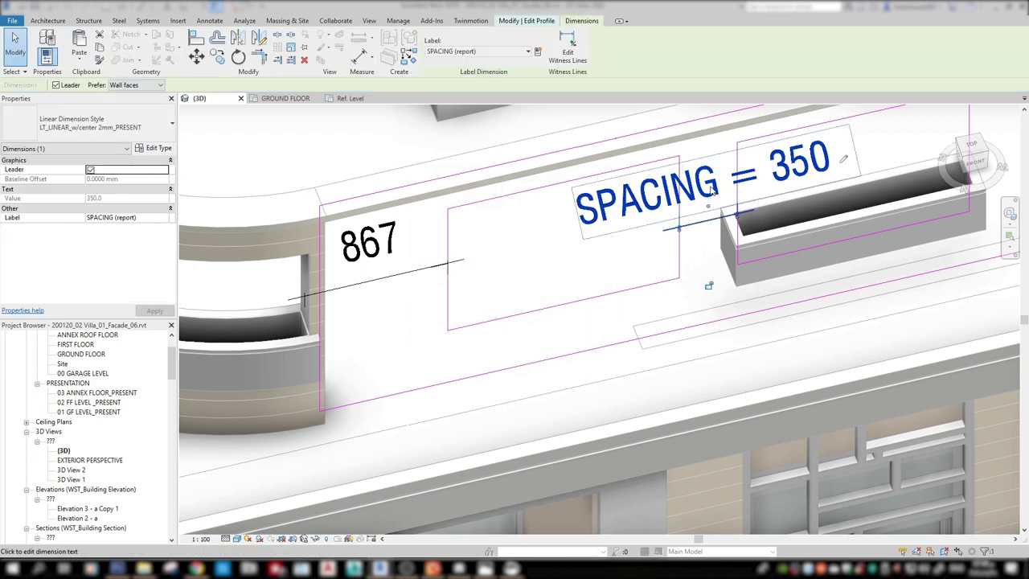
left_click(153, 148)
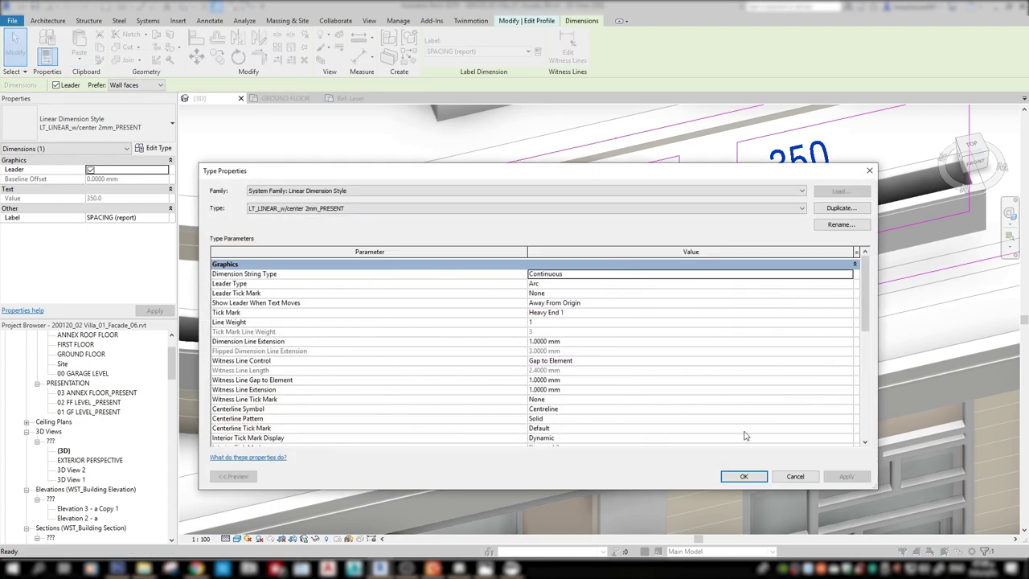
left_click(795, 476)
key("Escape")
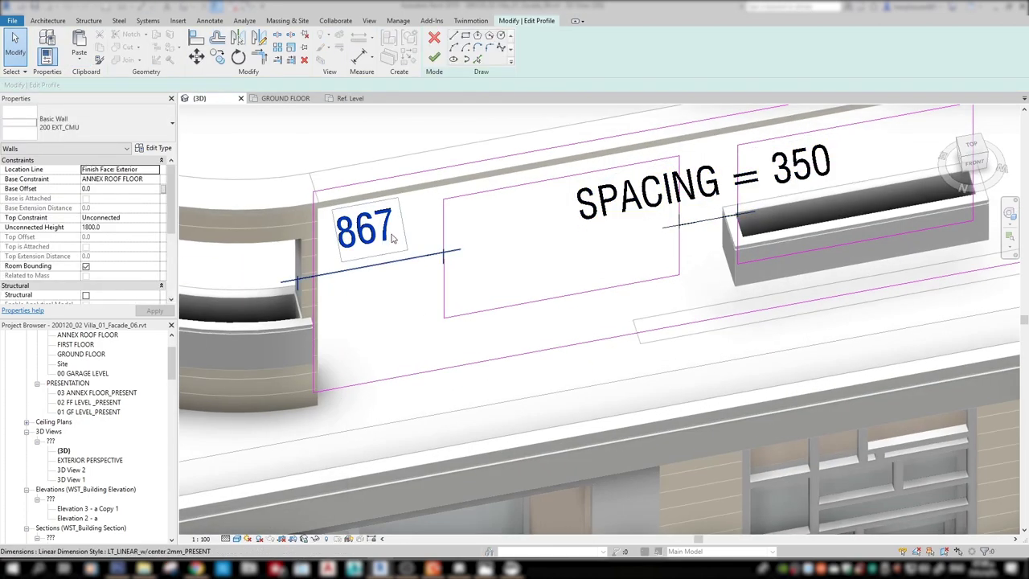
left_click(393, 238)
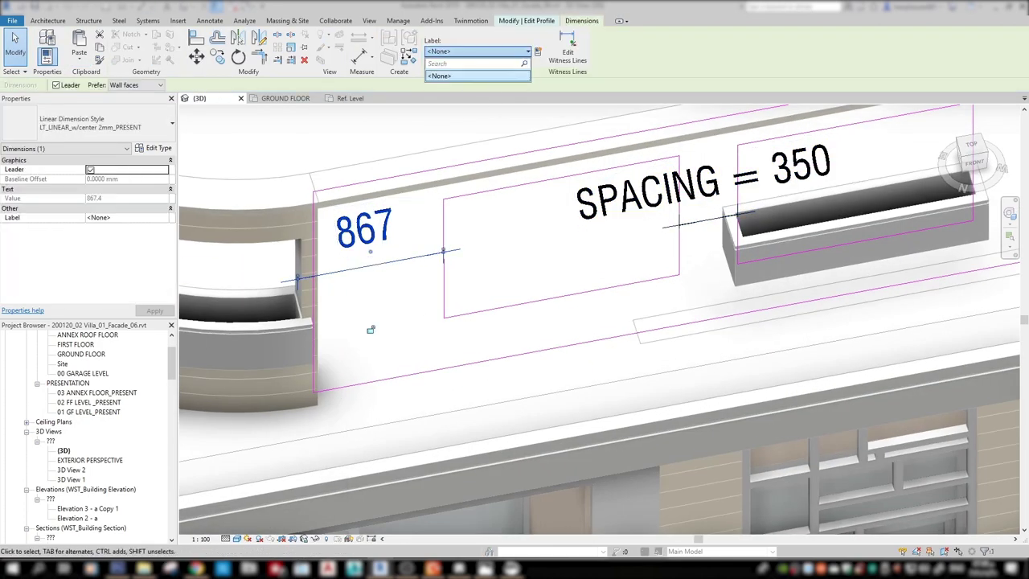
key("Escape")
key("Escape")
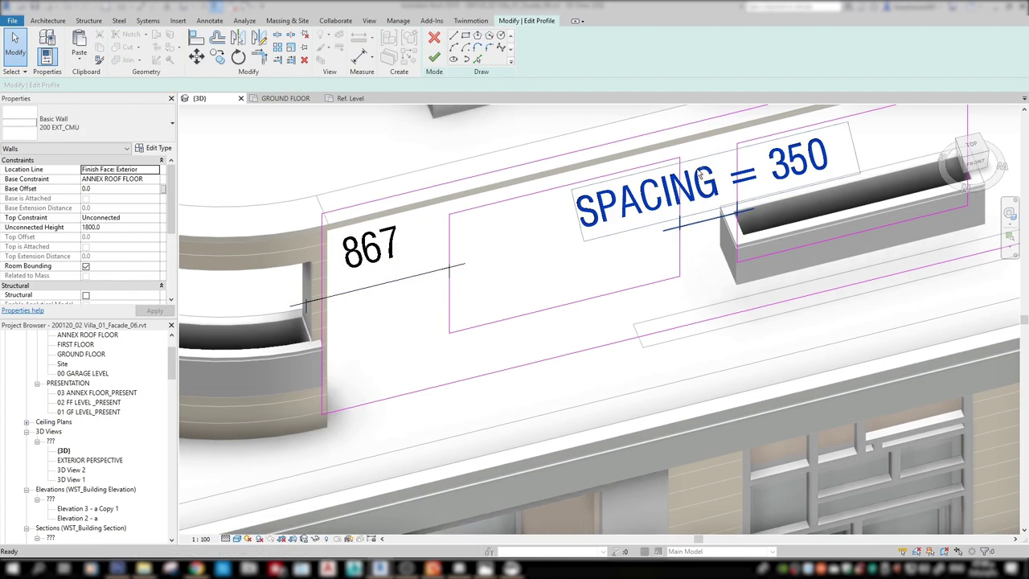
left_click(448, 238)
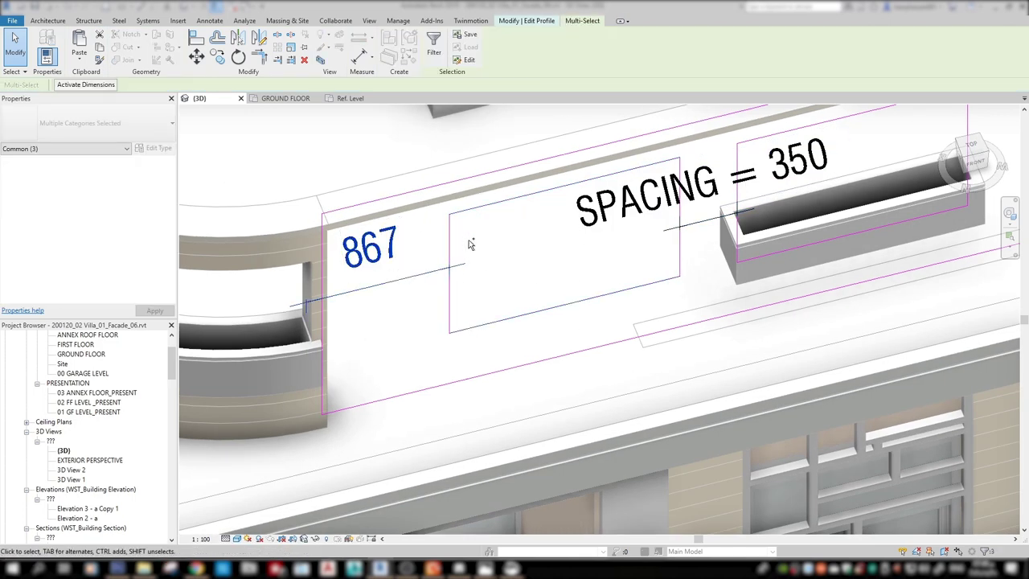
Move the opening left in stages until the gaps read 609 and 608, then finish the profile
left_click(196, 57)
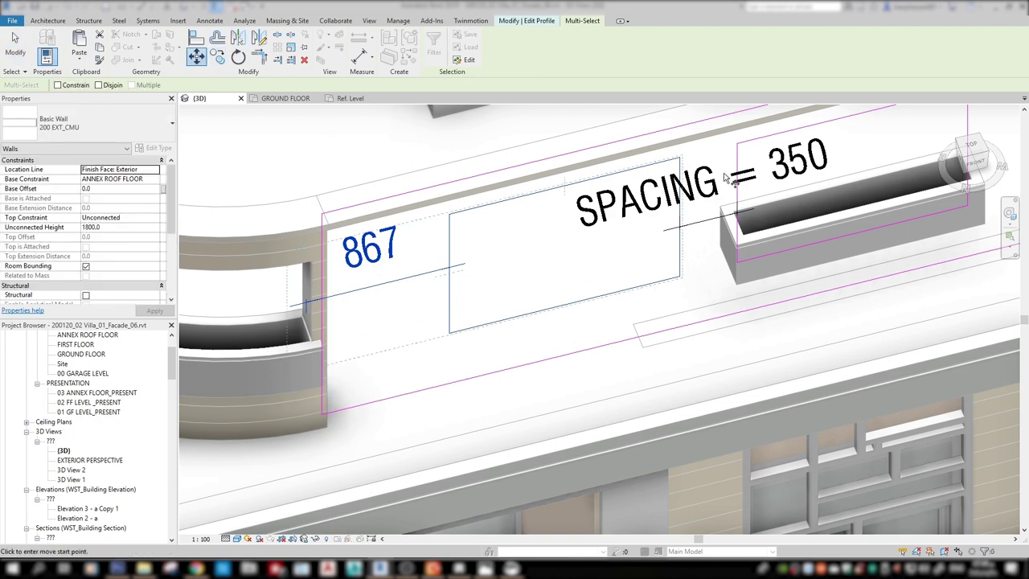
left_click(718, 148)
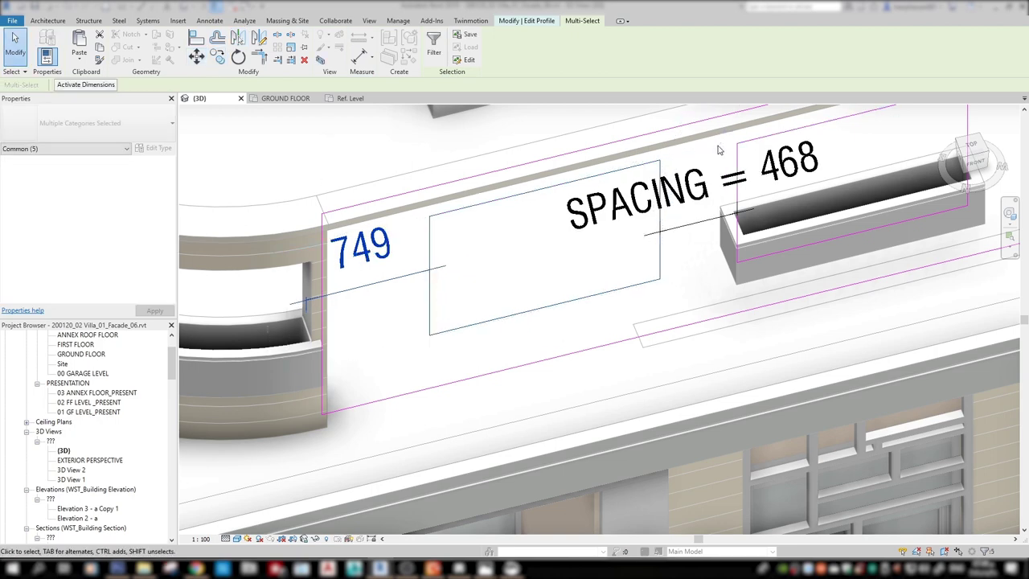
left_click(196, 58)
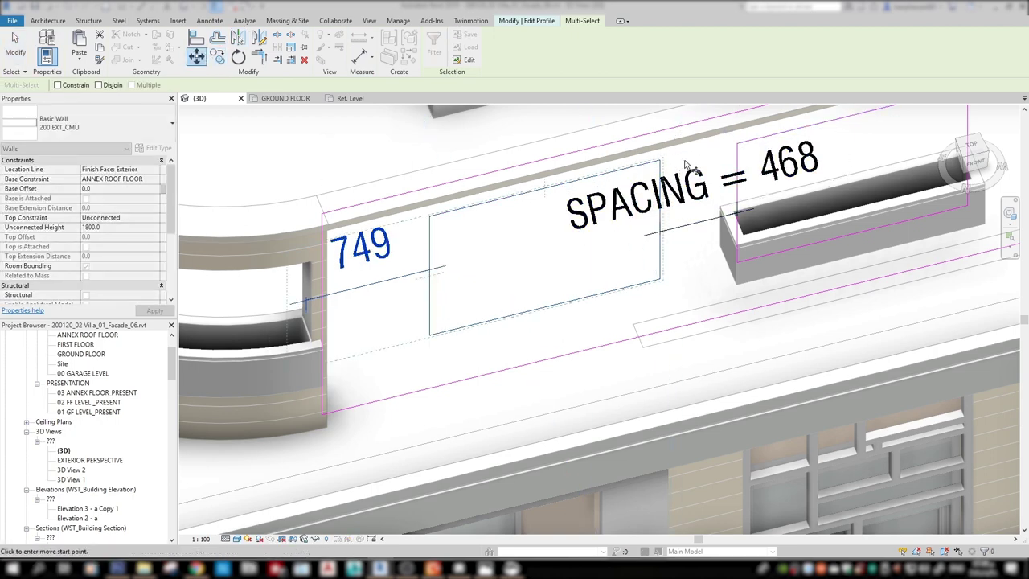
left_click(724, 151)
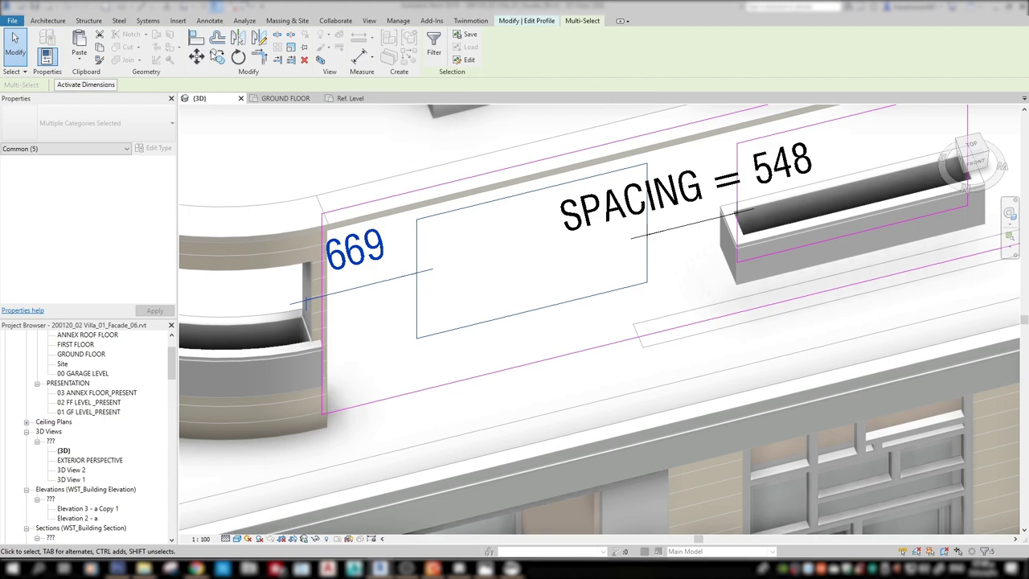
middle_click_drag(397, 231, 406, 234, "shift")
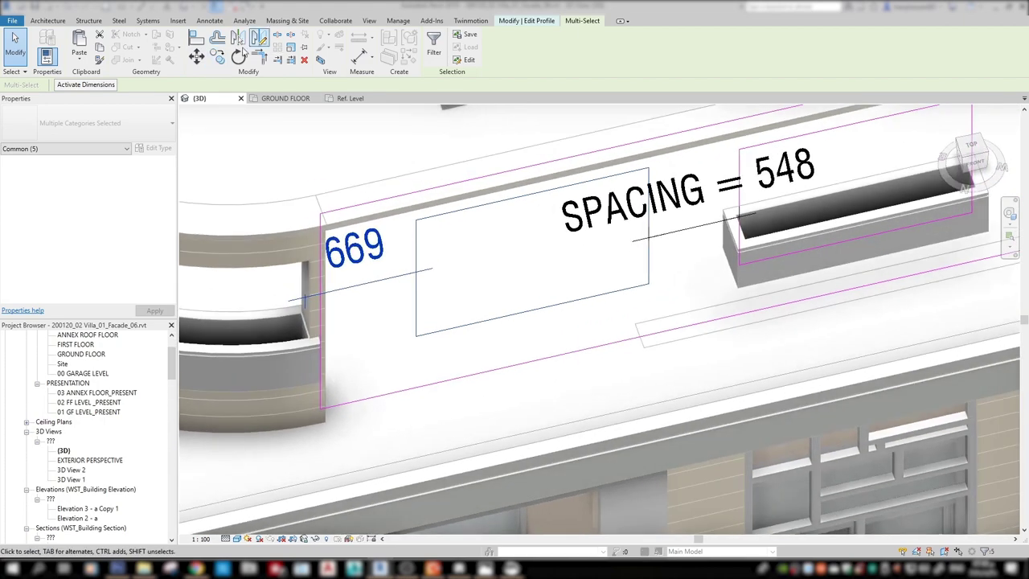
left_click(196, 57)
left_click(728, 153)
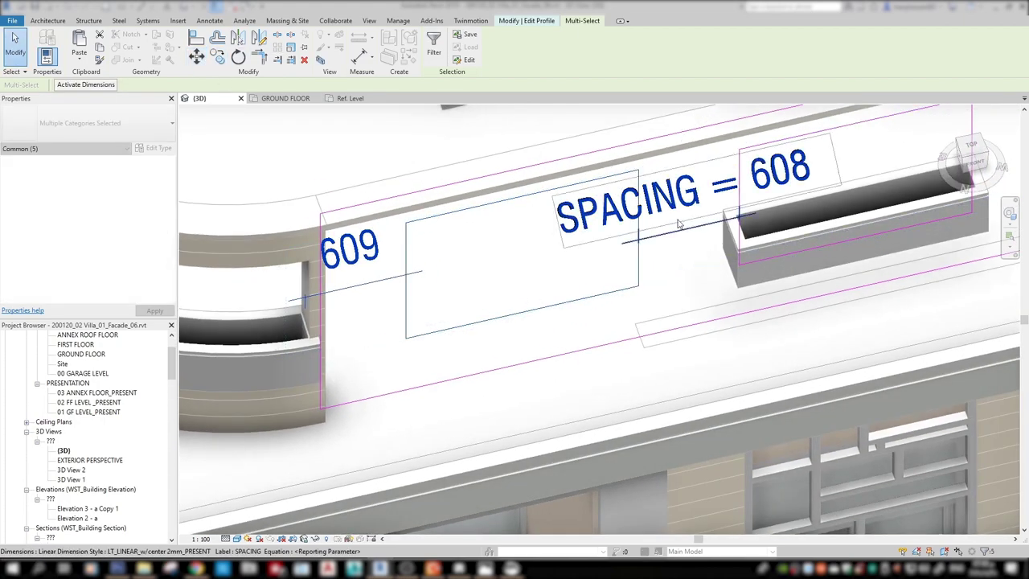
key("Escape")
middle_click_drag(665, 260, 632, 243, "shift")
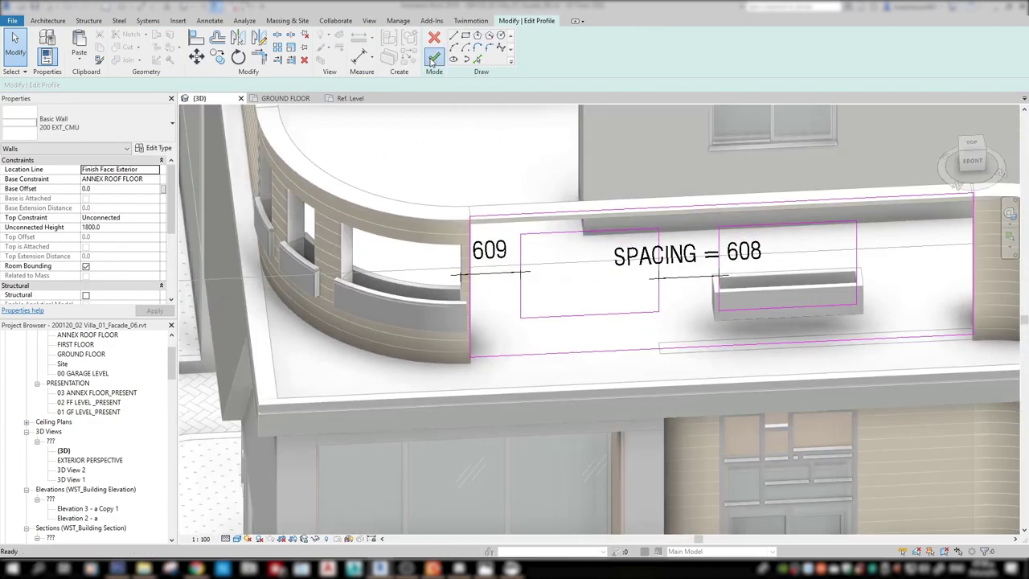
left_click(435, 58)
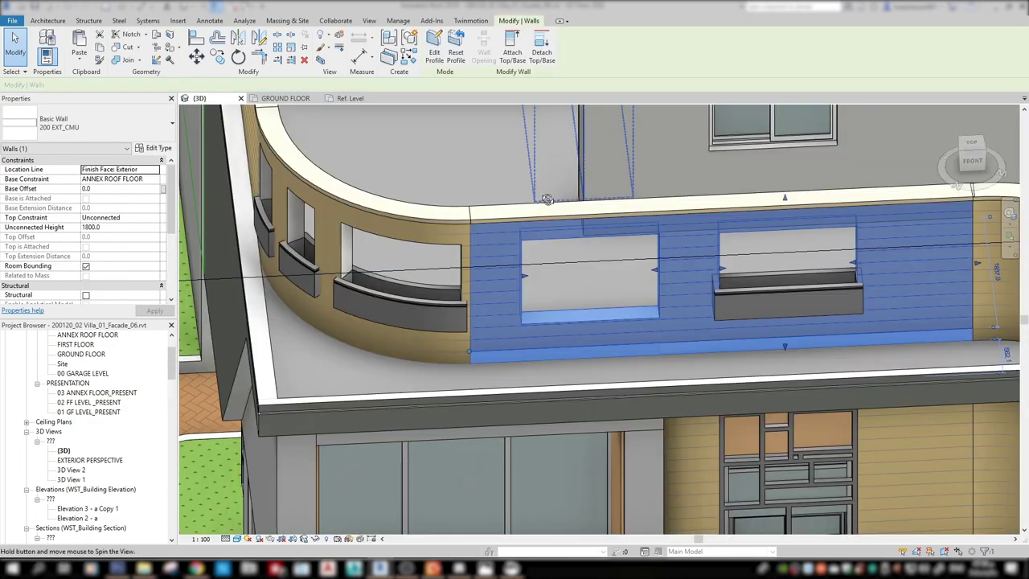
Delete the small planter box below the window on the curved facade
mouse_move(503, 155)
middle_mouse_down("shift")
mouse_move(633, 260)
mouse_move(464, 363)
mouse_move(405, 363)
middle_mouse_up("shift")
left_click(464, 363)
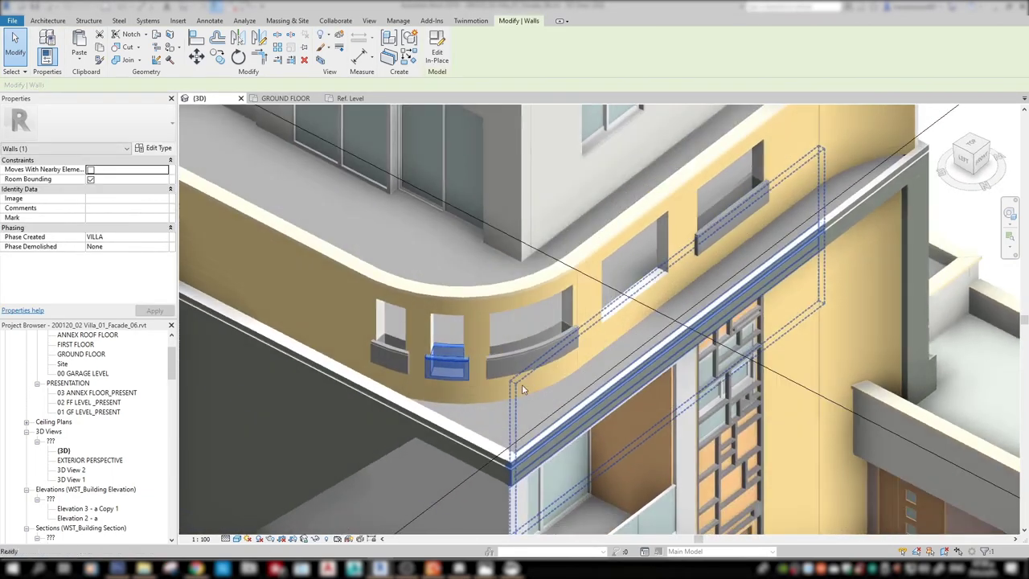
left_click(405, 362)
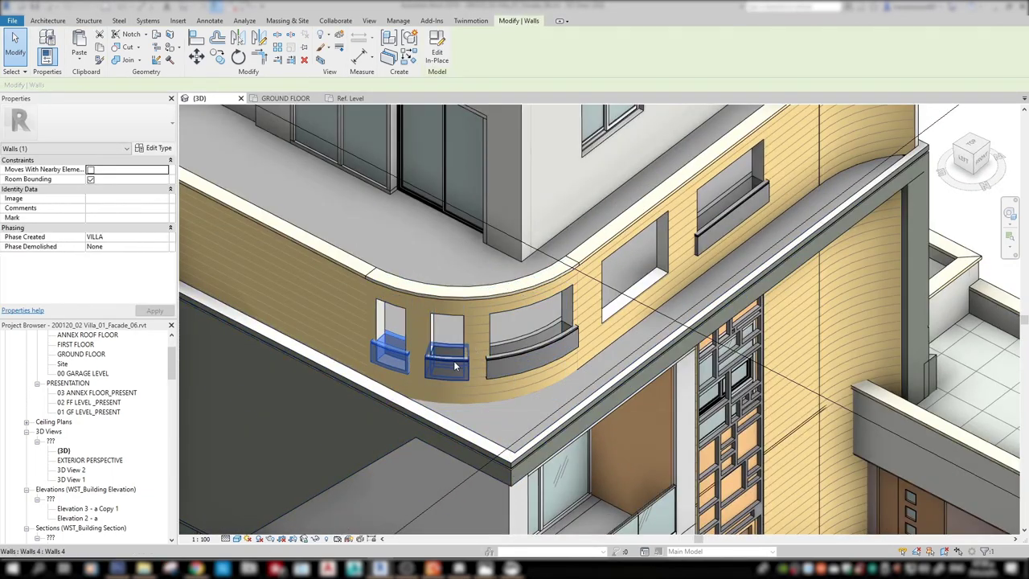
key("Delete")
Drag the narrow arc wall opening further left along the curved wall
left_click(438, 337)
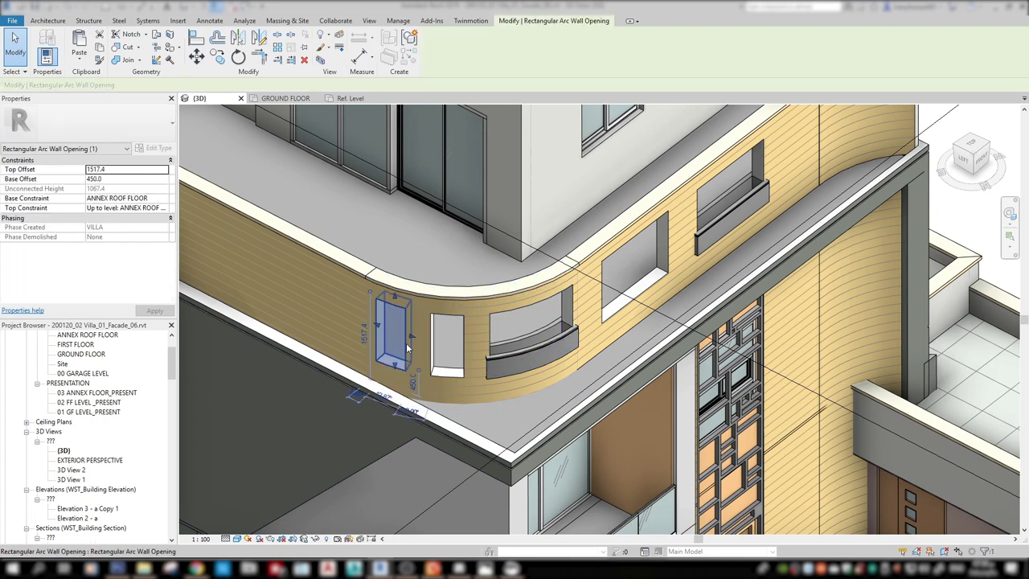
key("Escape")
left_click(438, 337)
left_click_drag(438, 337, 376, 329)
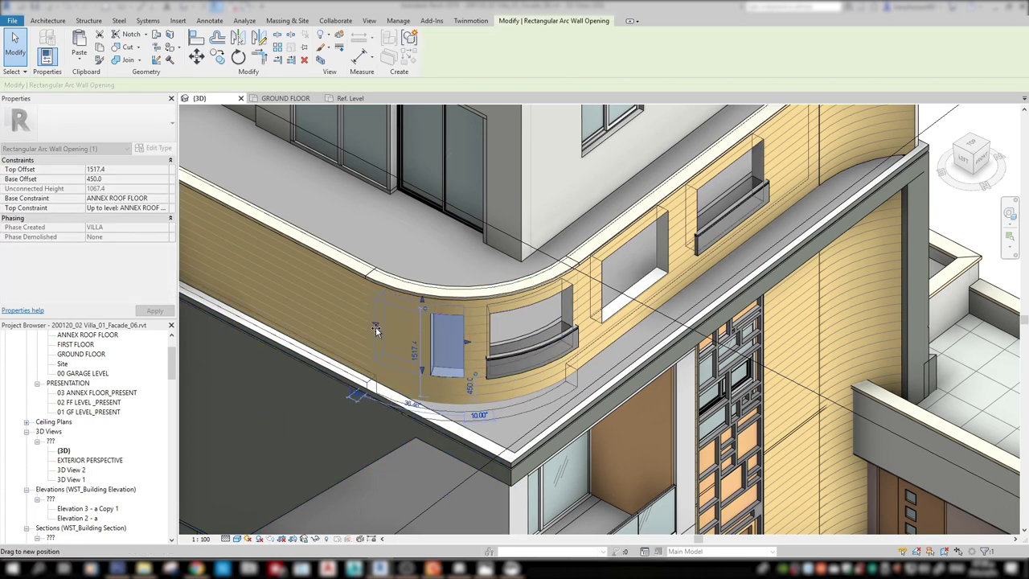
left_click(526, 326)
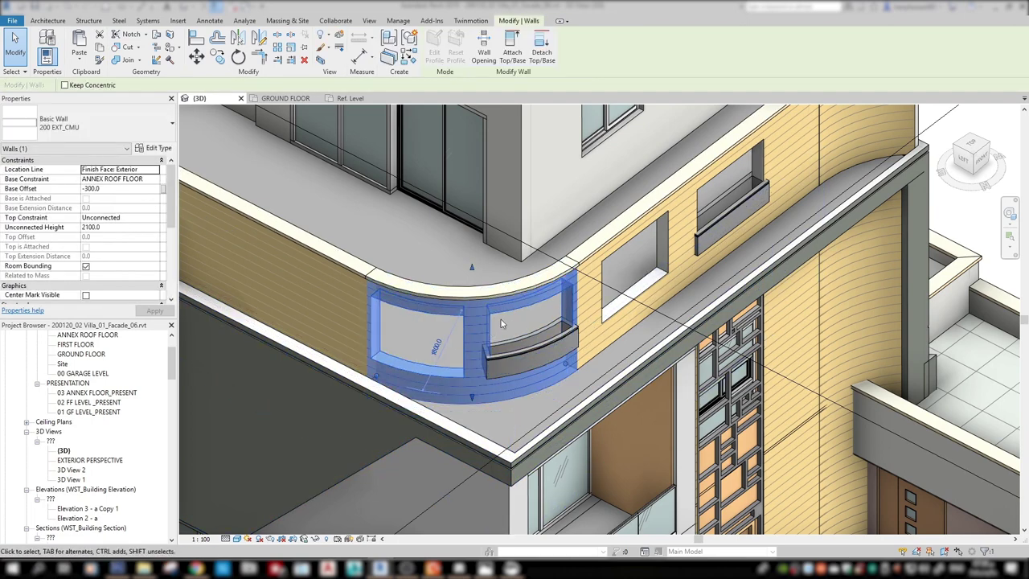
left_click(527, 326)
left_click(527, 326)
left_click(527, 326)
left_click_drag(527, 326, 461, 320)
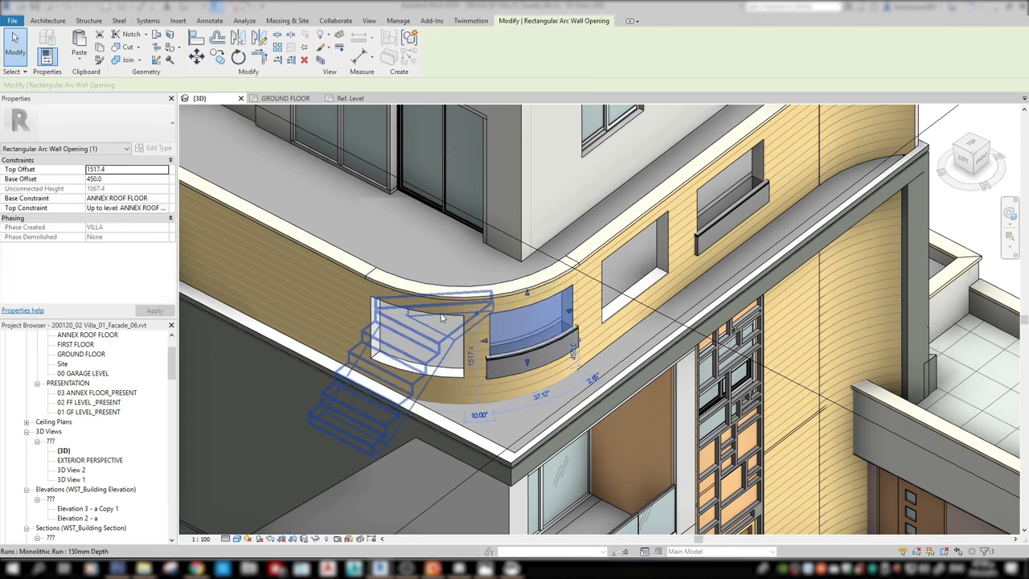
Edit the arc opening's angular value and confirm it at 13°
left_click(400, 400)
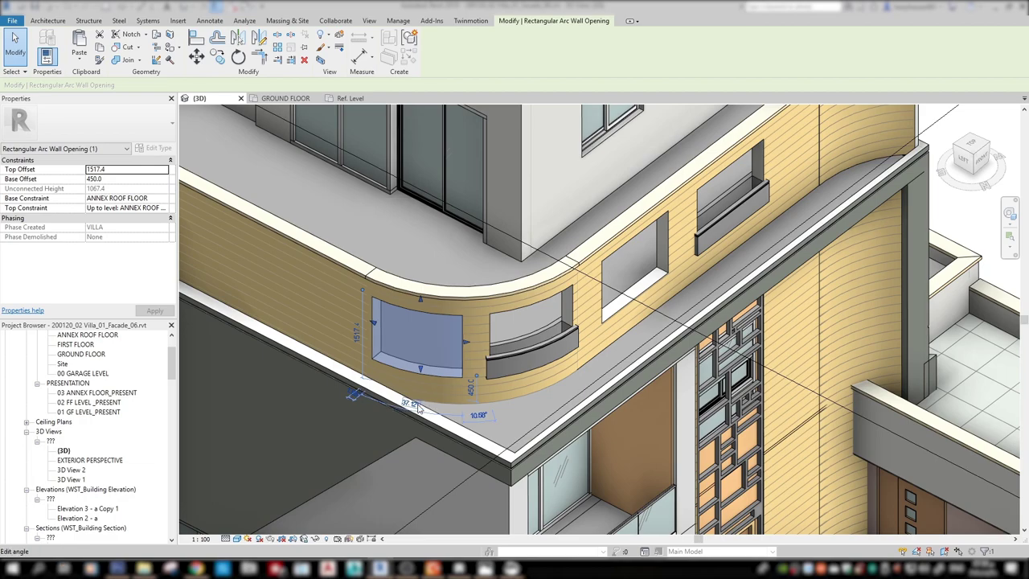
key("Return")
left_click(434, 177)
mouse_move(434, 177)
middle_mouse_down("shift")
mouse_move(560, 318)
mouse_move(388, 186)
mouse_move(474, 266)
mouse_move(491, 268)
mouse_move(533, 365)
mouse_move(492, 250)
middle_mouse_up("shift")
left_click(388, 186)
left_click(492, 250)
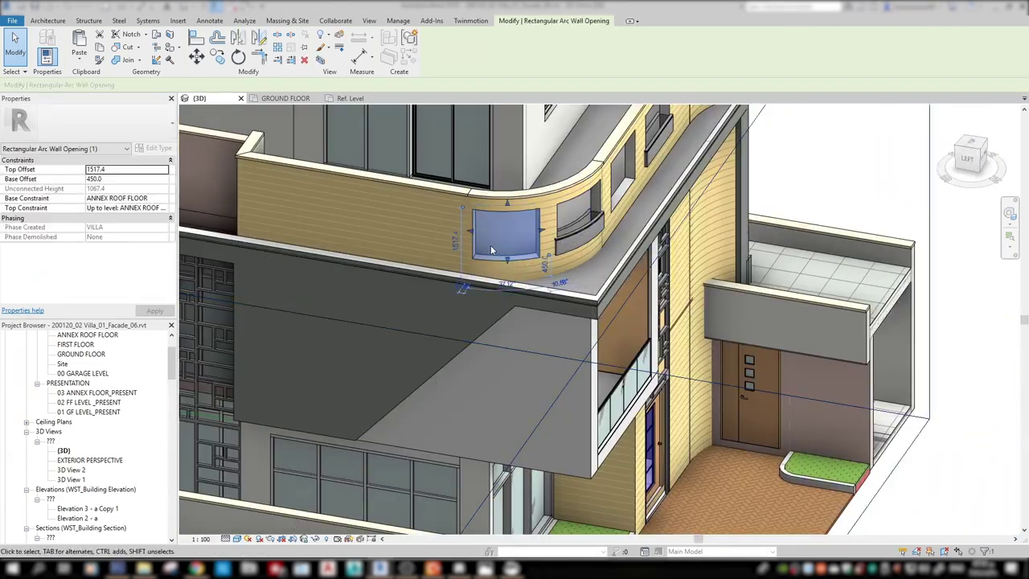
scroll(492, 250, "up", 3)
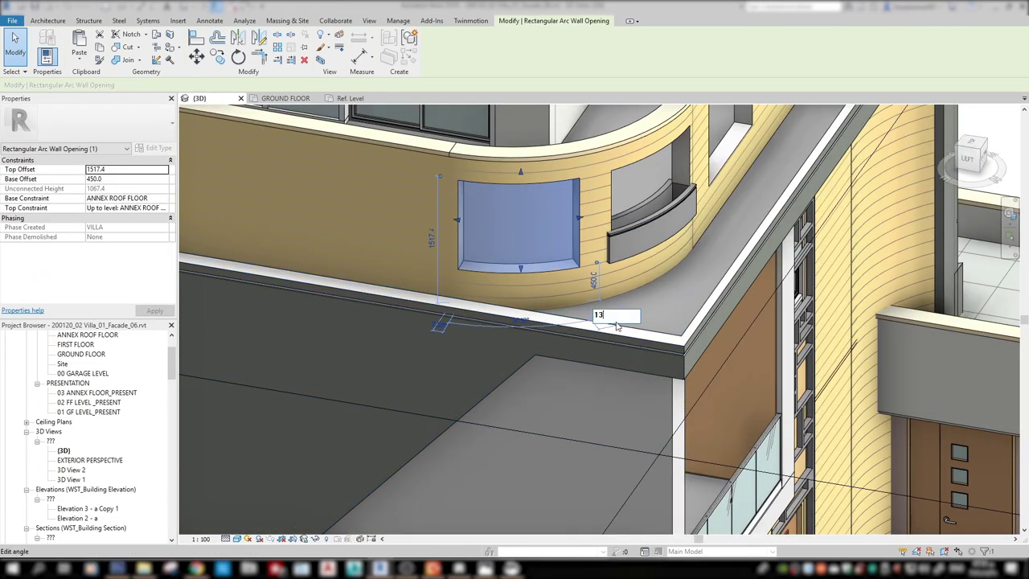
key("Return")
Reselect the arc opening and edit its angular dimension to 17°
mouse_move(617, 326)
middle_mouse_down("shift")
mouse_move(645, 333)
mouse_move(470, 315)
mouse_move(582, 252)
mouse_move(657, 298)
mouse_move(566, 279)
middle_mouse_up("shift")
key("Escape")
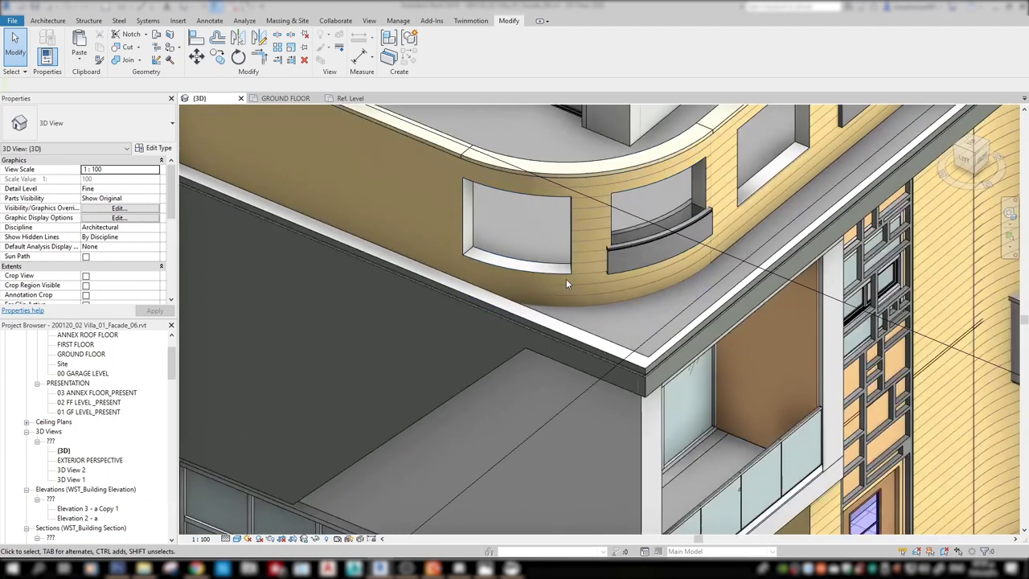
left_click(561, 271)
left_click(595, 314)
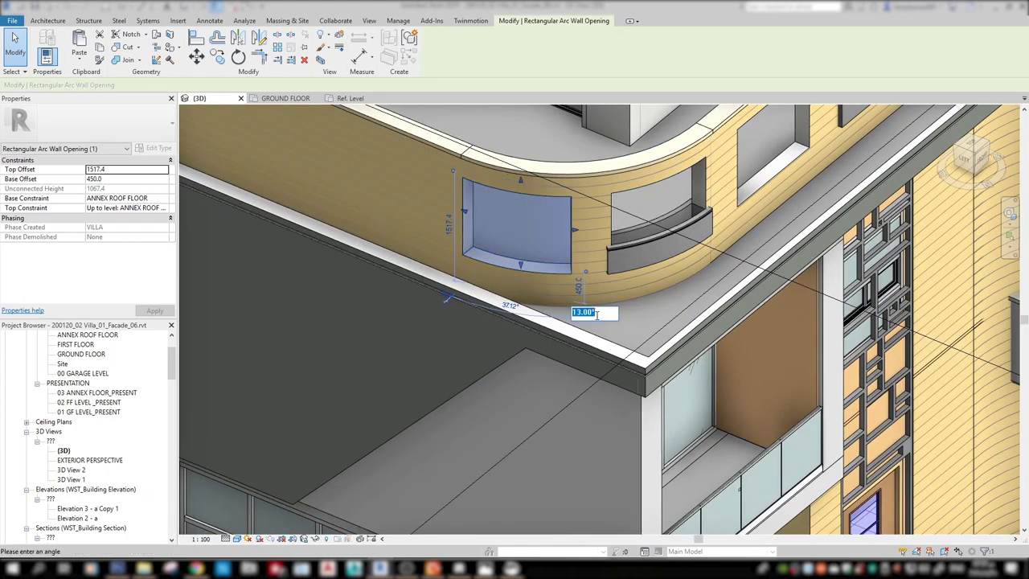
mouse_move(482, 238)
middle_mouse_down("shift")
mouse_move(577, 303)
mouse_move(576, 328)
middle_mouse_up("shift")
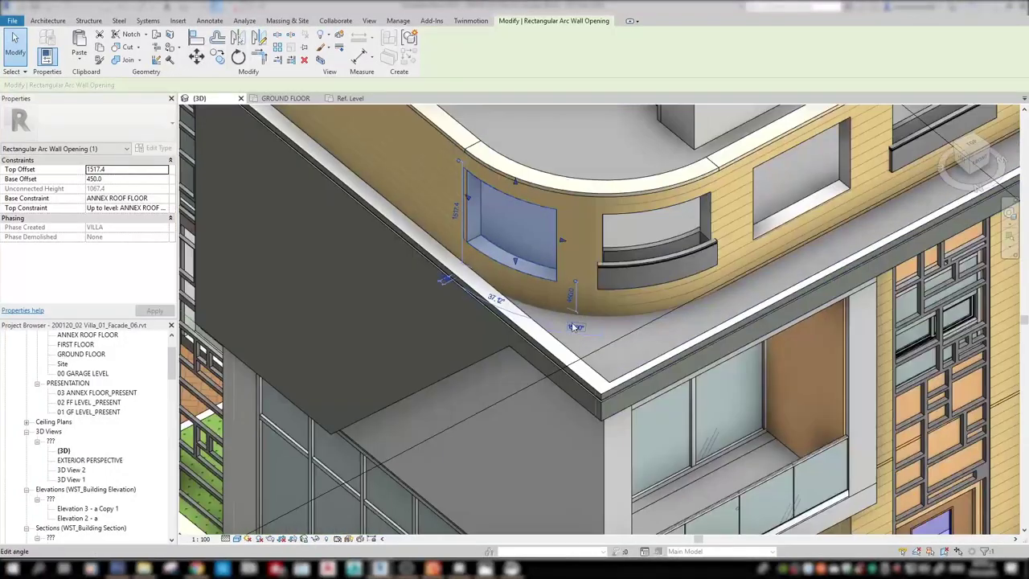
scroll(719, 294, "down", 5)
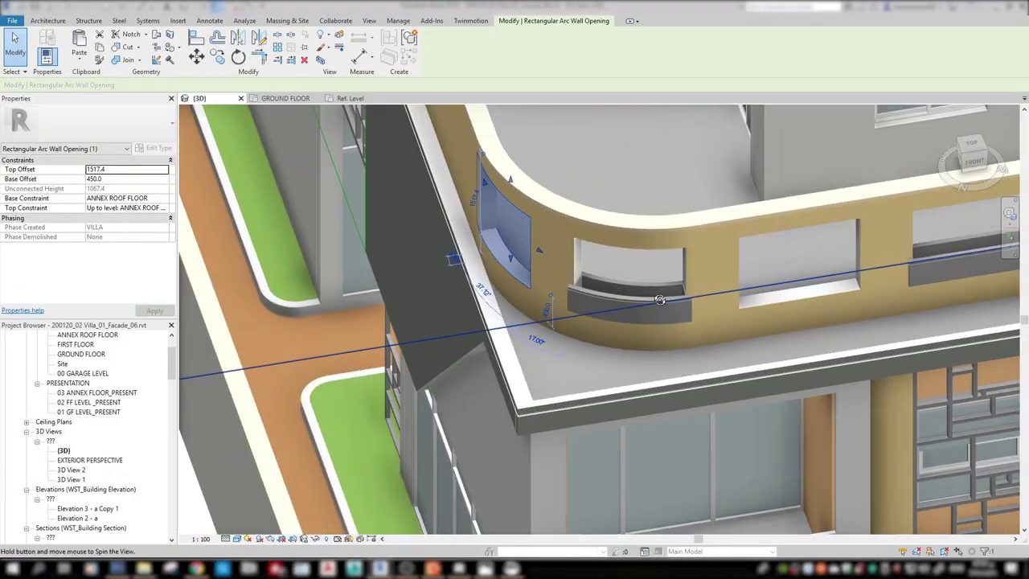
scroll(719, 294, "up", 5)
left_click(372, 58)
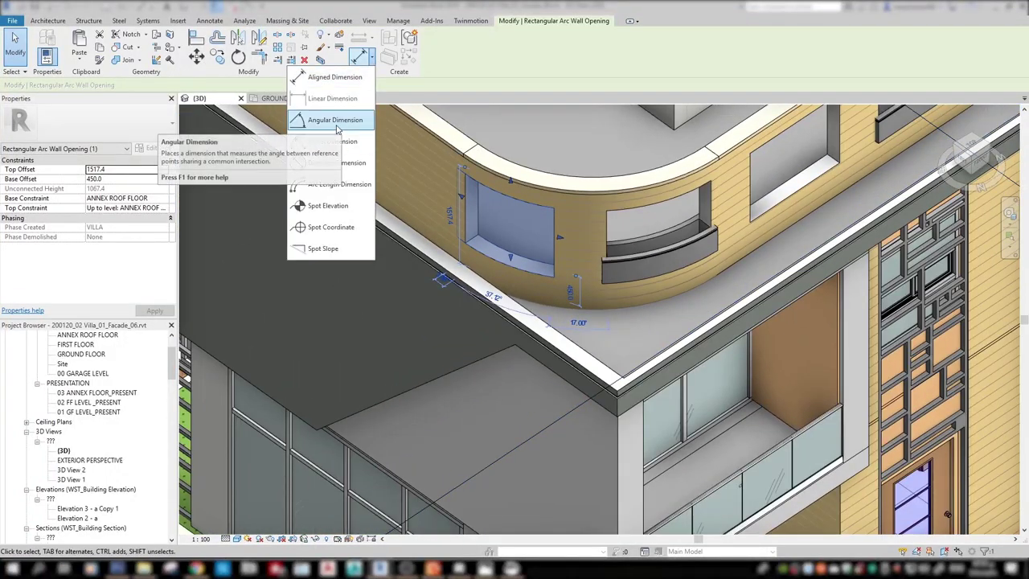
left_click(333, 140)
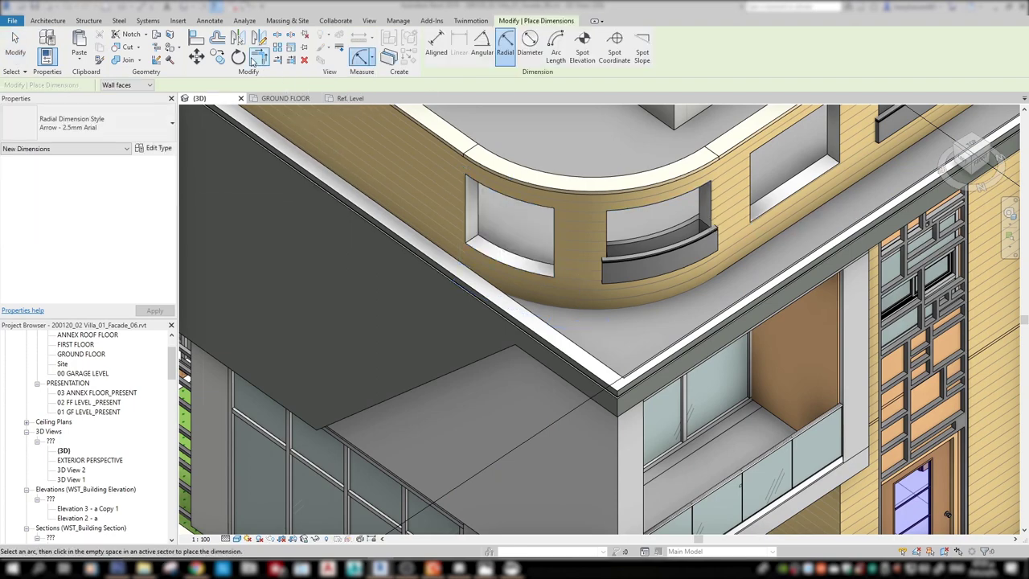
key("Escape")
key("Escape")
middle_click_drag(697, 186, 239, 71, "shift")
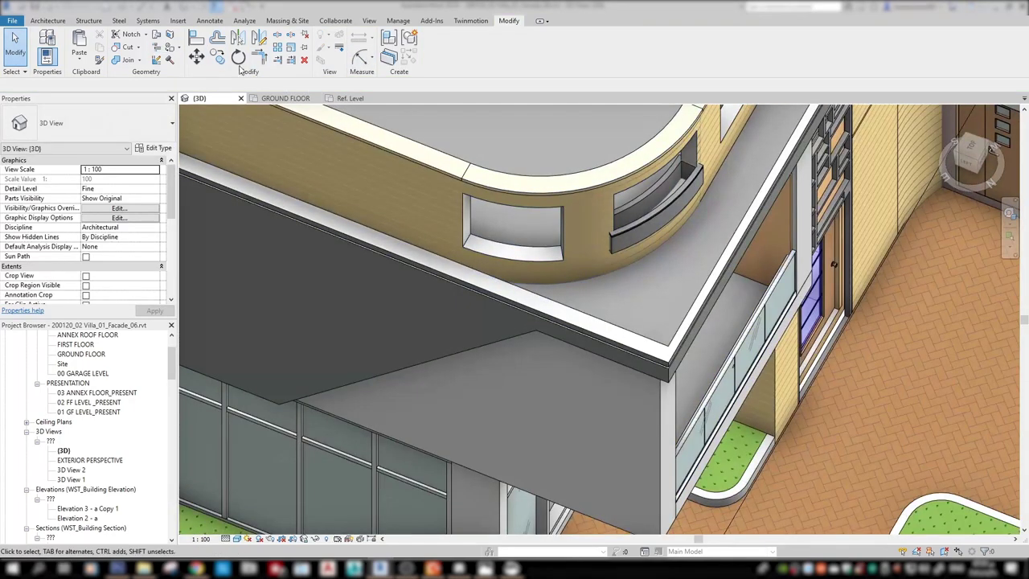
left_click(372, 58)
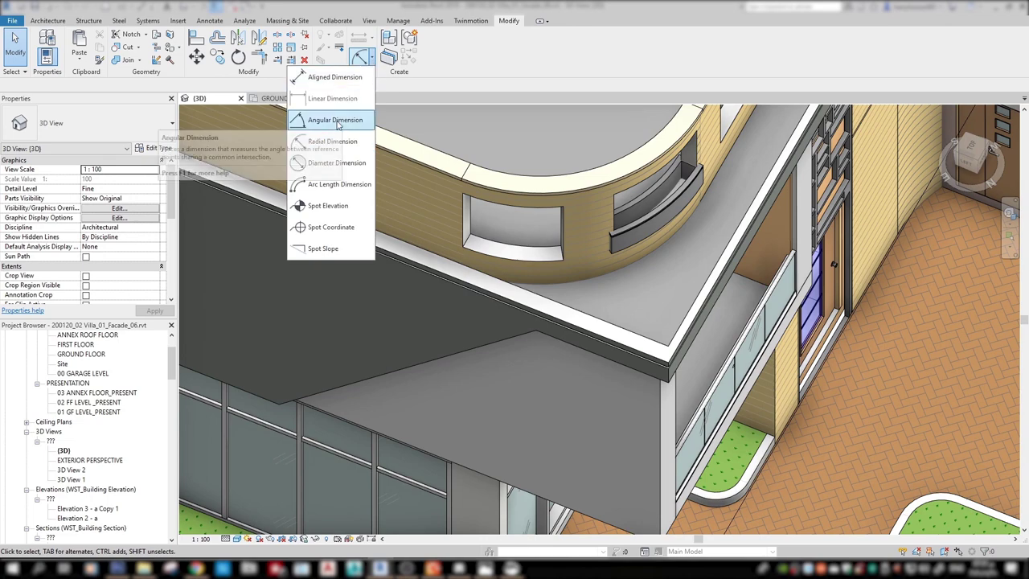
left_click(333, 178)
mouse_move(596, 238)
middle_mouse_down("shift")
mouse_move(559, 233)
mouse_move(565, 210)
middle_mouse_up("shift")
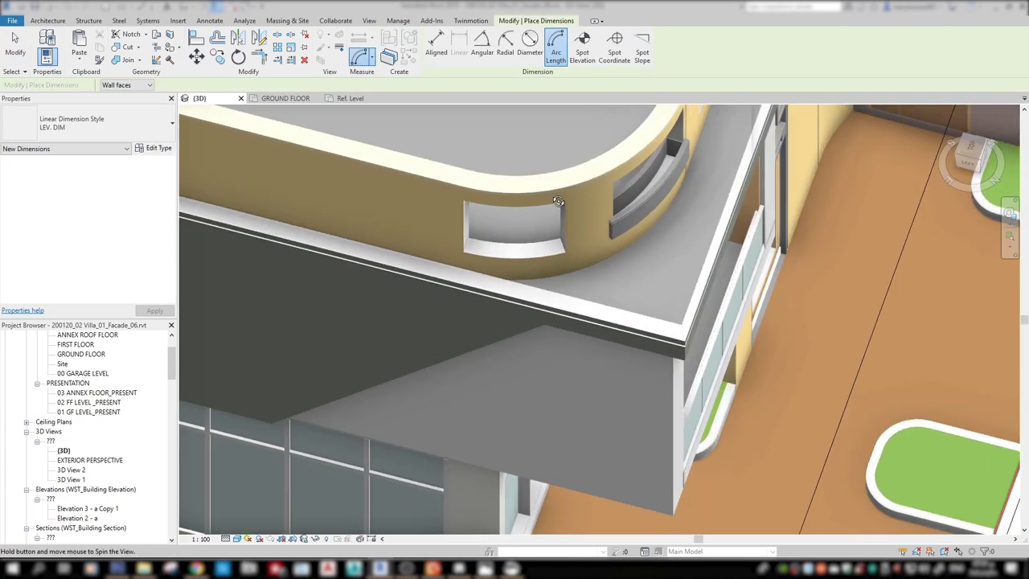
scroll(568, 201, "up", 5)
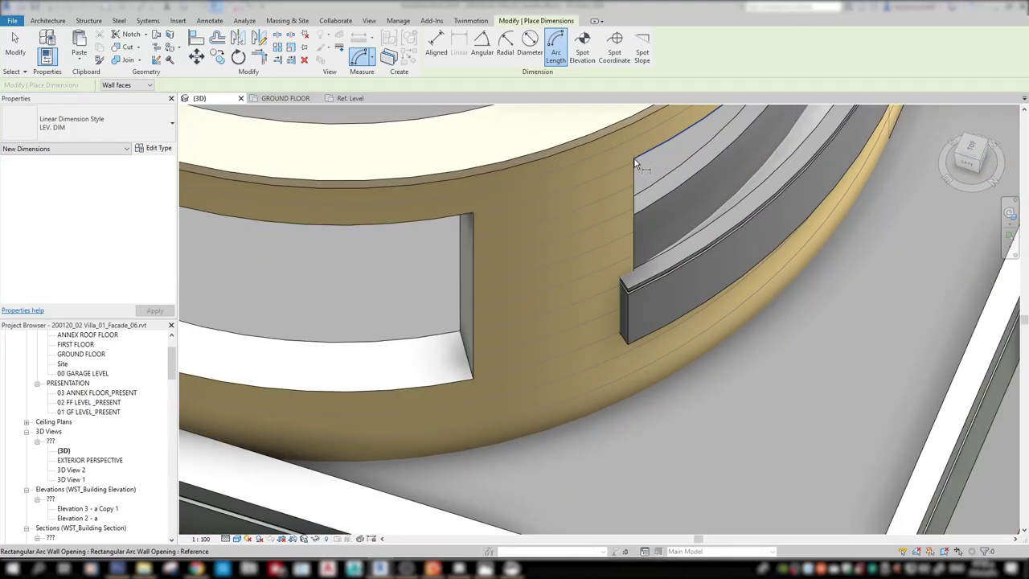
scroll(632, 157, "down", 2)
left_click(634, 161)
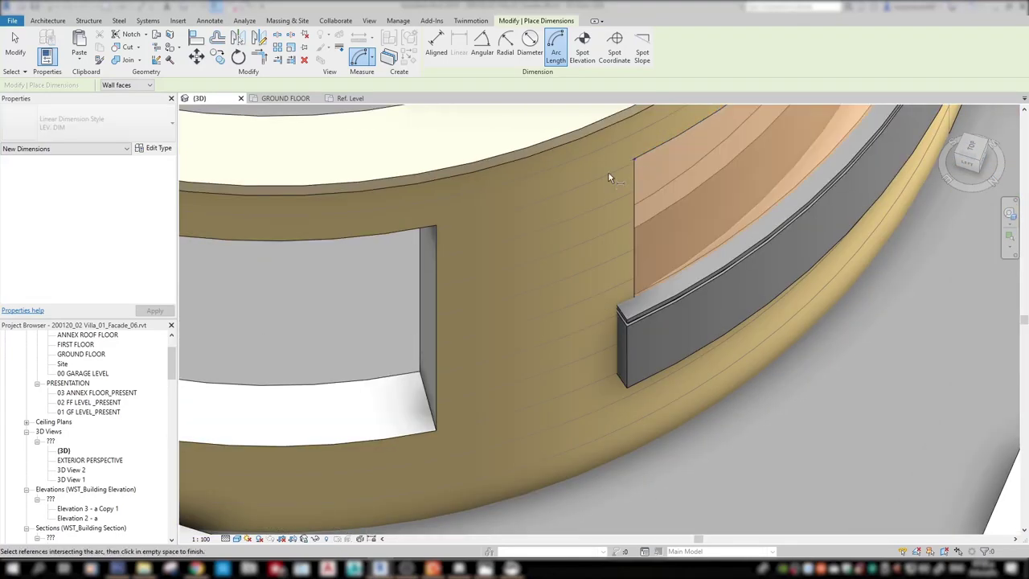
key("Escape")
scroll(483, 217, "down", 2)
key("Escape")
scroll(554, 201, "up", 1)
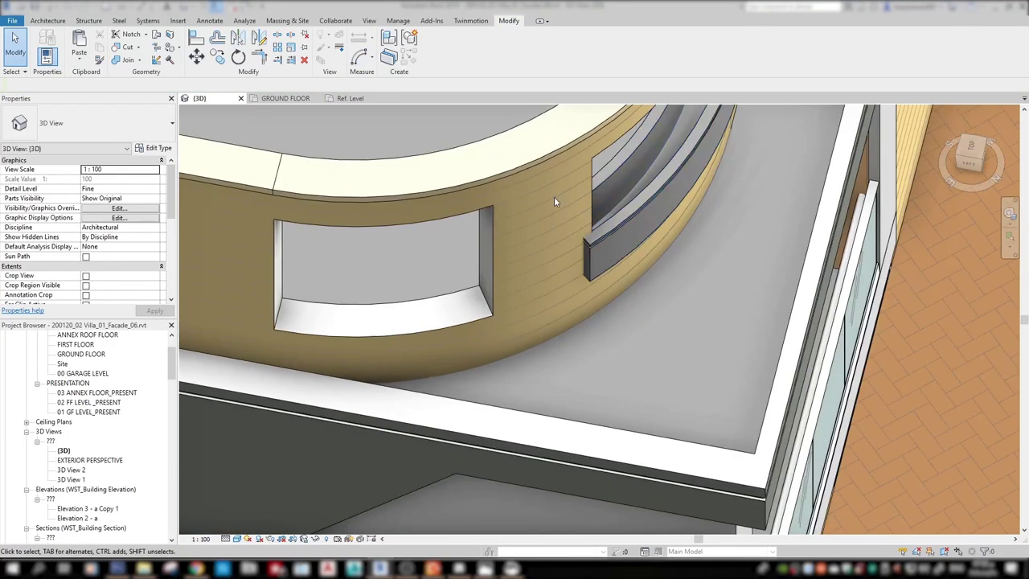
mouse_move(561, 332)
middle_mouse_down("shift")
mouse_move(593, 164)
mouse_move(460, 30)
middle_mouse_up("shift")
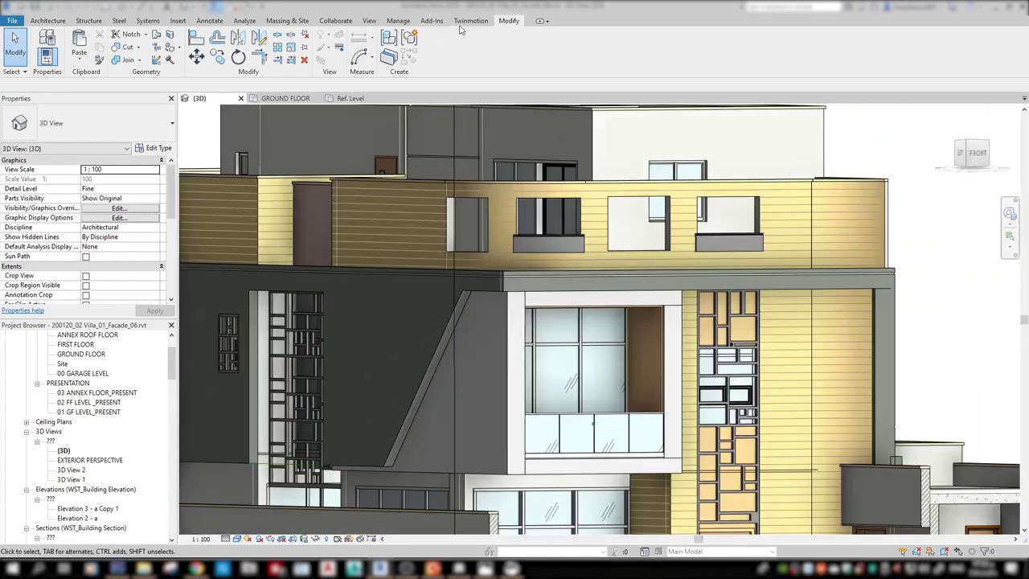
Start a new in-place model in the Walls category, keeping the default name
left_click(470, 22)
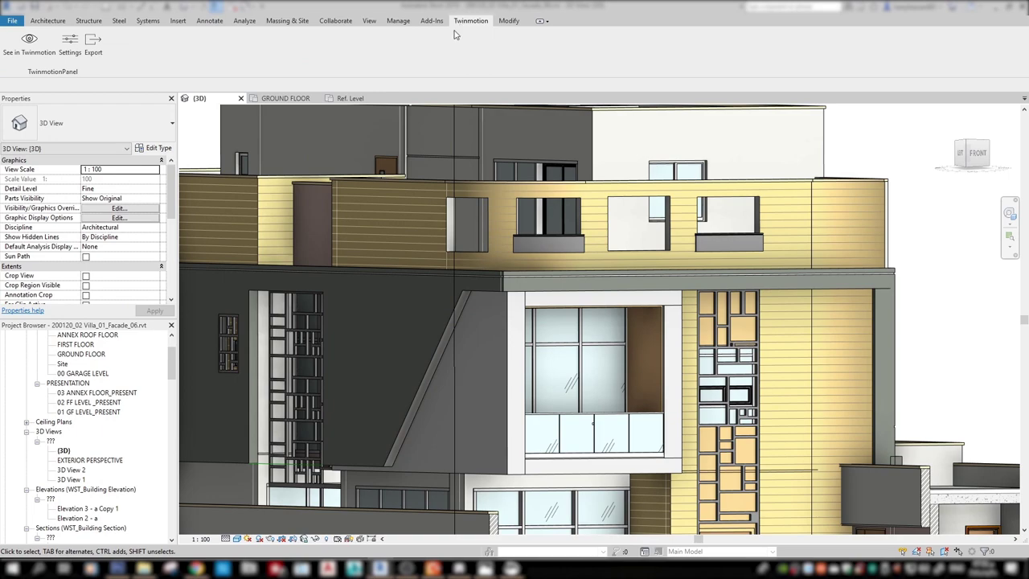
middle_click_drag(540, 188, 322, 96, "shift")
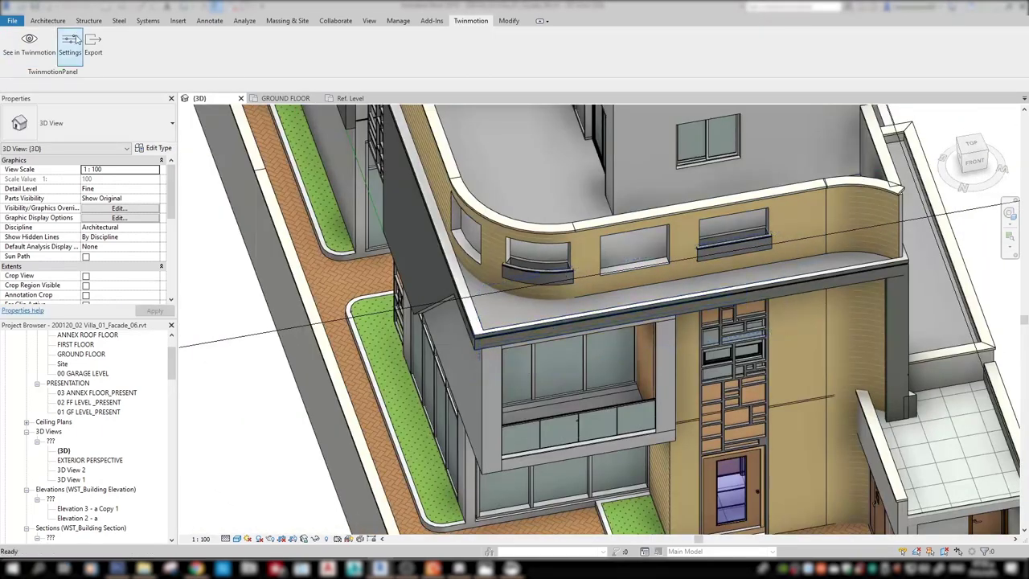
left_click(61, 22)
left_click(126, 60)
left_click(105, 103)
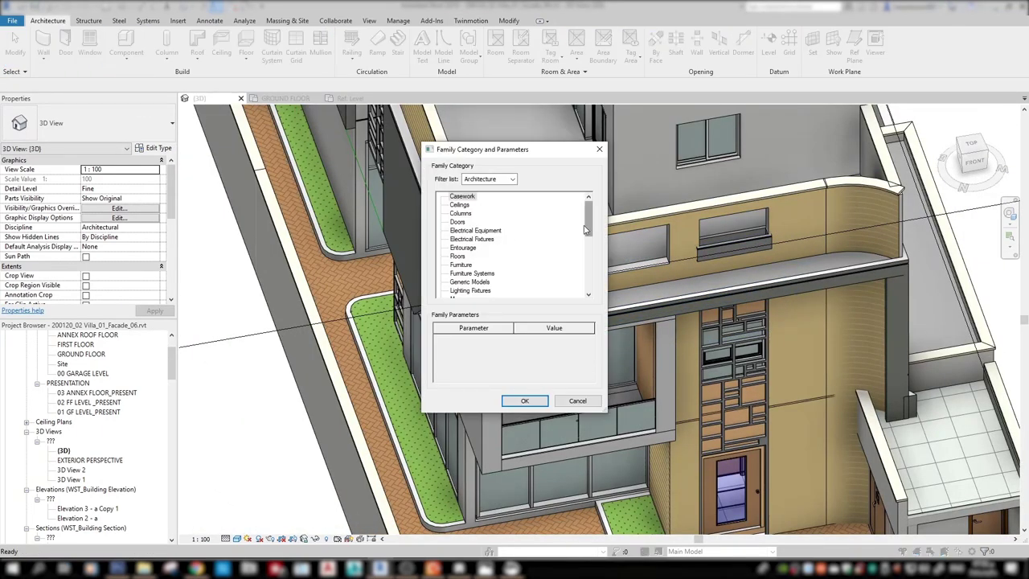
left_click(457, 282)
left_click(524, 401)
left_click(515, 303)
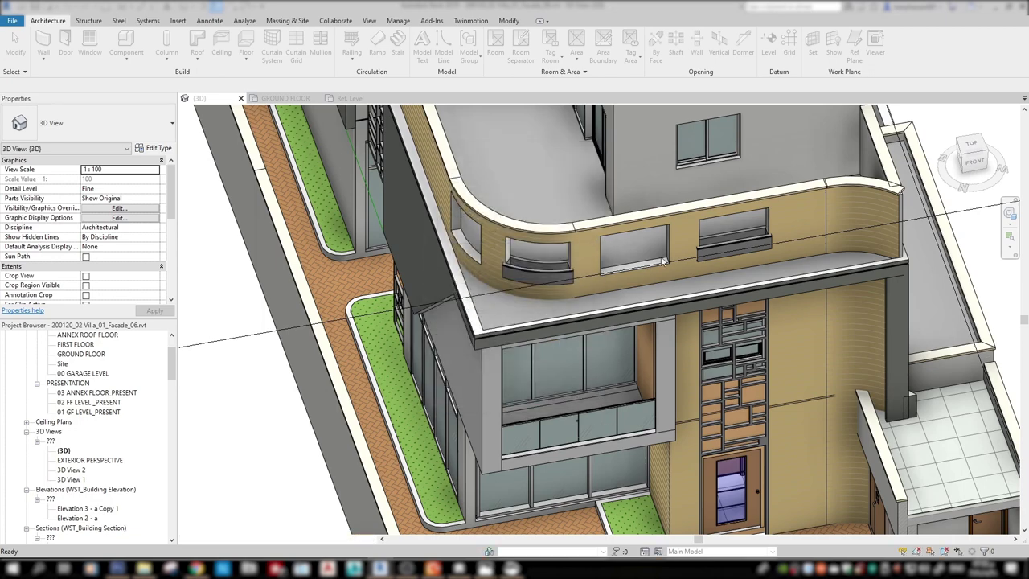
scroll(668, 280, "up", 5)
scroll(668, 279, "up", 2)
middle_click_drag(668, 280, 611, 265, "shift")
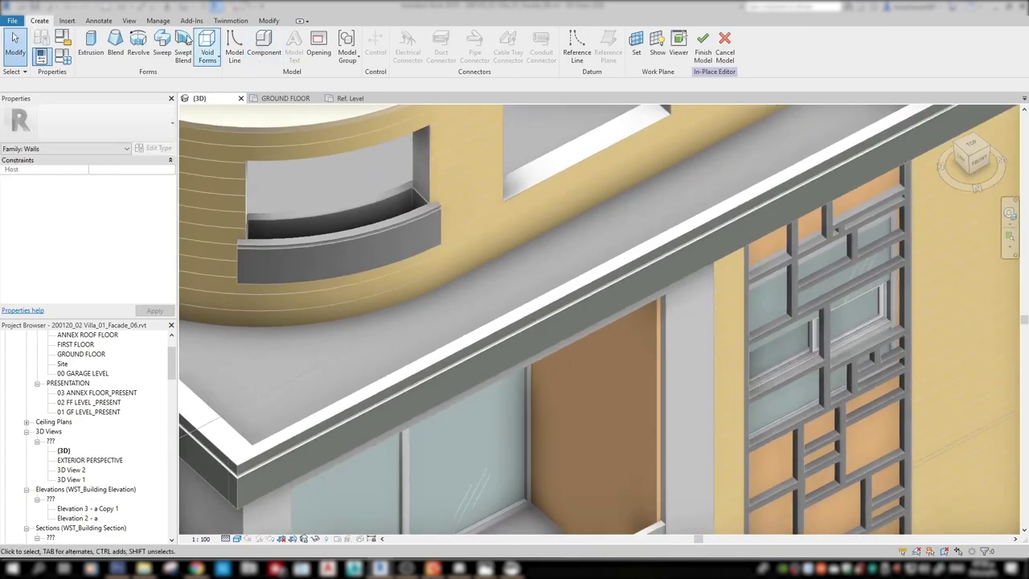
Begin a sweep and pick the upper-floor opening's sill edge as its path
left_click(162, 41)
left_click(483, 46)
middle_click_drag(671, 157, 612, 277)
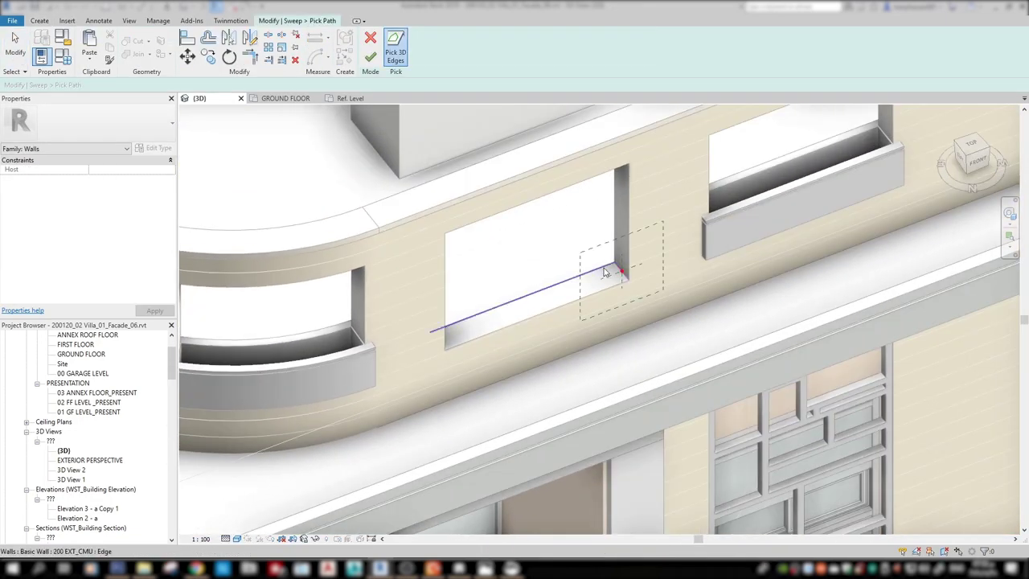
middle_click_drag(562, 314, 335, 496, "shift")
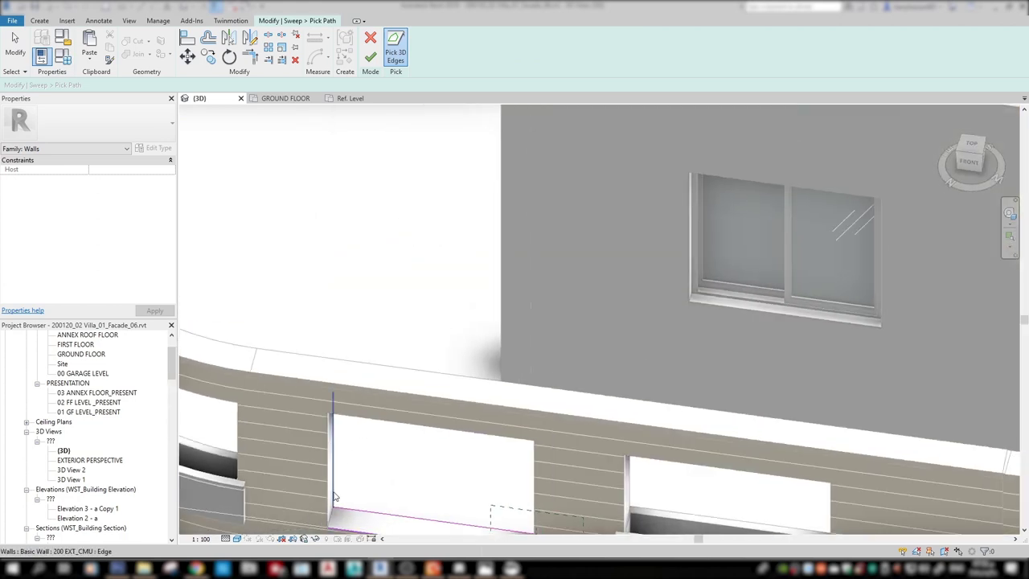
left_click(371, 58)
Give the sweep the 'sweep prfile planting box' profile and finish the planter sweep
left_click(587, 45)
scroll(579, 230, "down", 5)
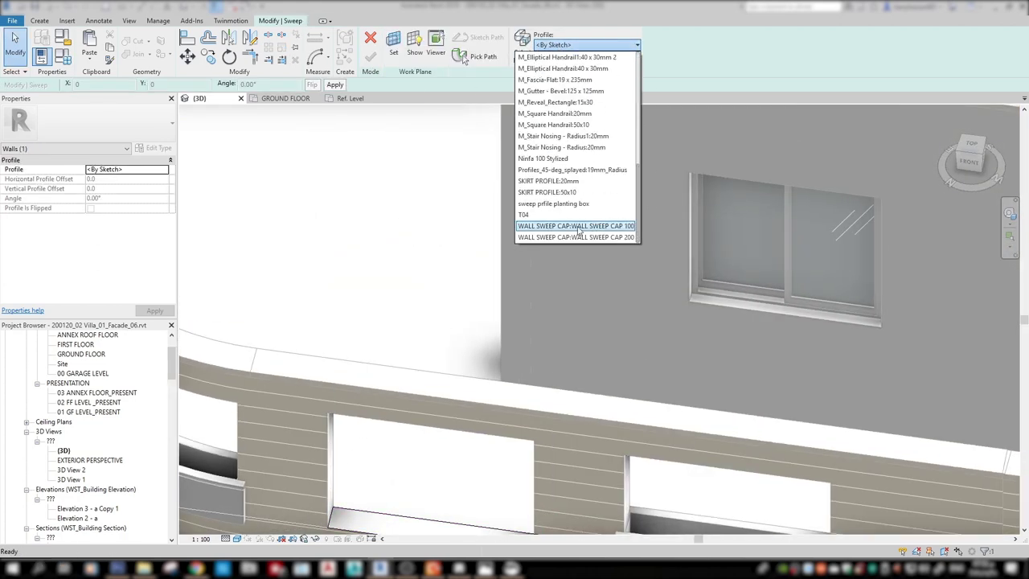
left_click(578, 226)
left_click(584, 48)
left_click_drag(638, 81, 635, 244)
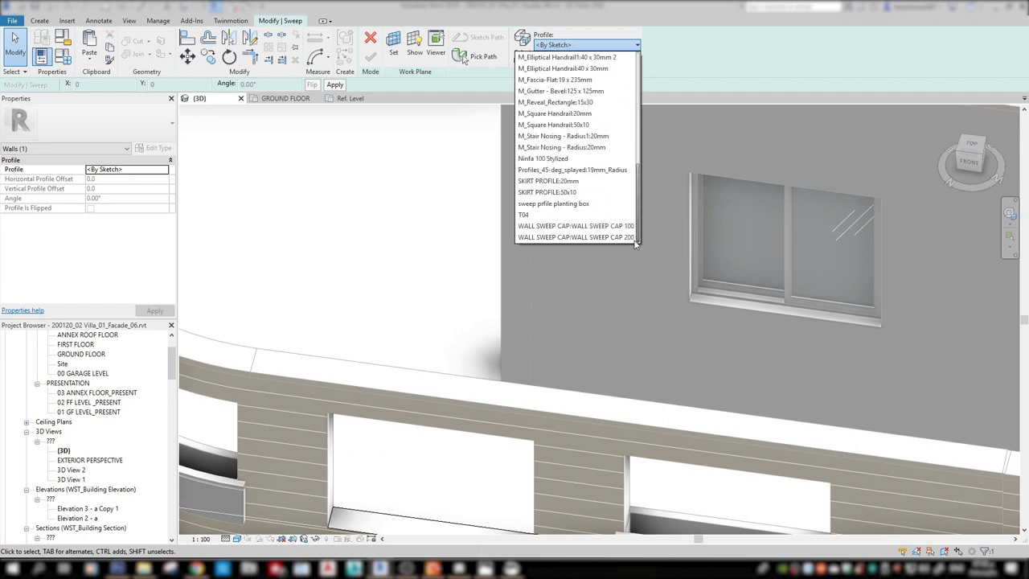
left_click(532, 204)
scroll(536, 241, "down", 3)
scroll(450, 321, "up", 5)
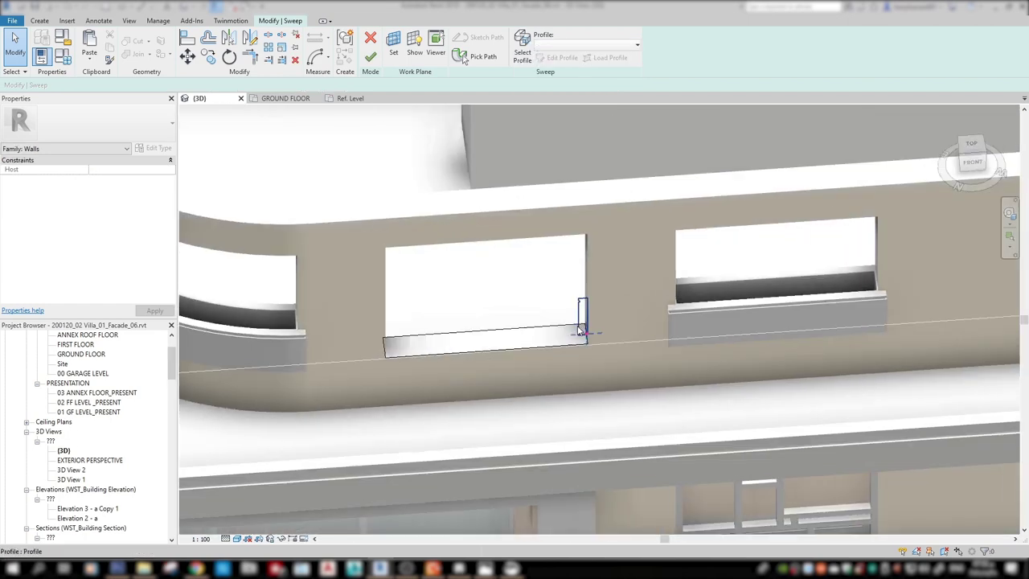
left_click(583, 297)
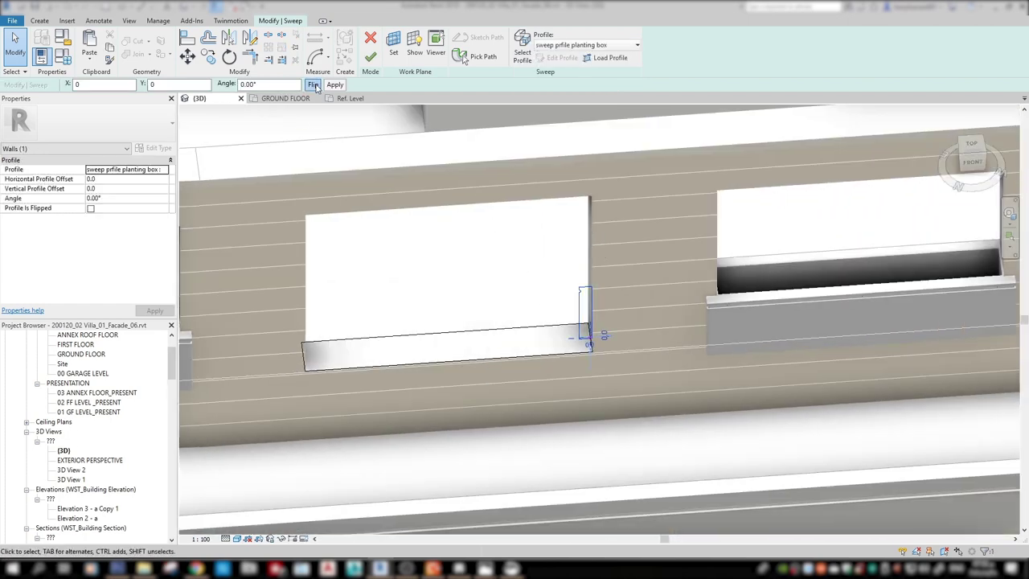
left_click(371, 56)
Finish the in-place planter model on the curved parapet
scroll(401, 116, "down", 3)
scroll(451, 298, "down", 2)
mouse_move(452, 297)
middle_mouse_down("shift")
mouse_move(474, 298)
mouse_move(452, 343)
mouse_move(525, 353)
middle_mouse_up("shift")
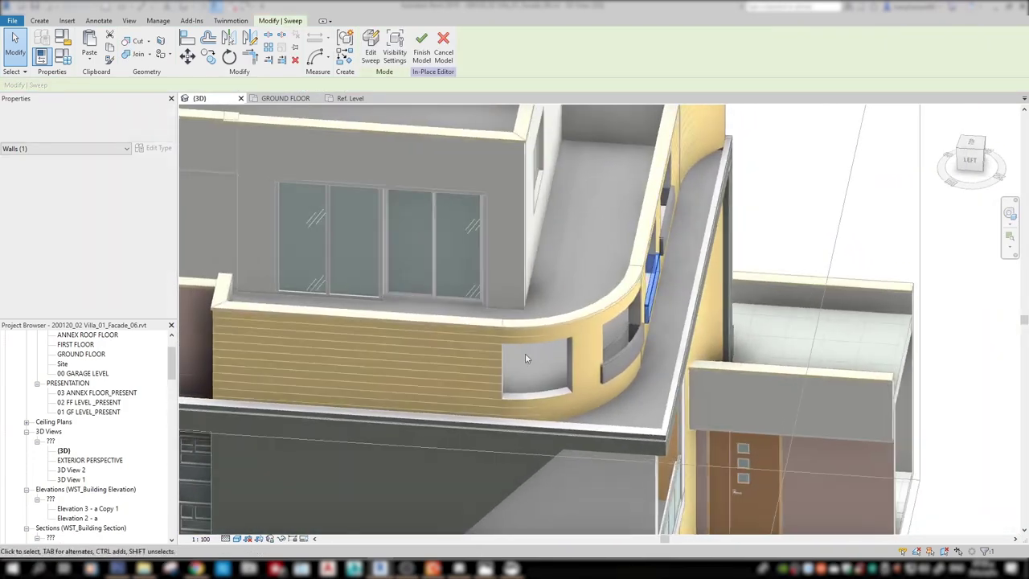
scroll(525, 353, "up", 4)
key("Escape")
middle_click_drag(441, 250, 418, 265, "shift")
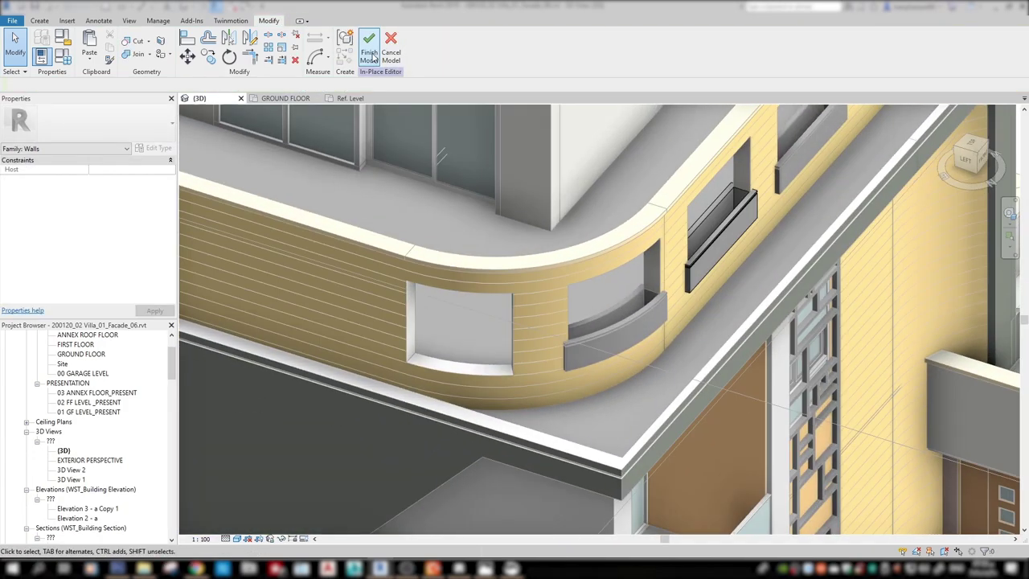
left_click(369, 44)
scroll(423, 341, "up", 3)
scroll(366, 209, "up", 2)
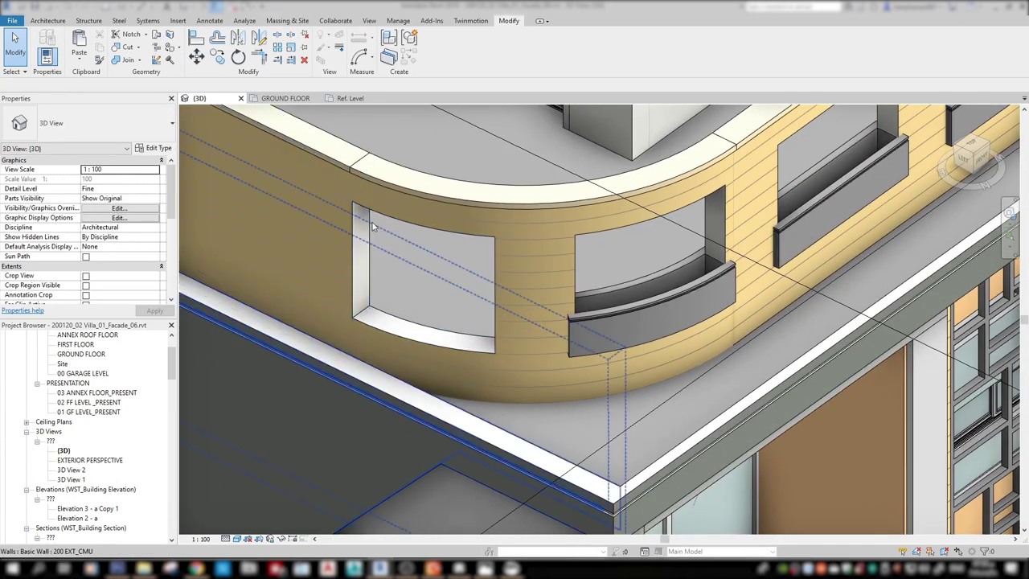
Edit the straight balcony wall's profile and draw a notch rectangle at its end
double_click(366, 209)
mouse_move(366, 209)
middle_mouse_down("shift")
mouse_move(415, 191)
mouse_move(491, 230)
middle_mouse_up("shift")
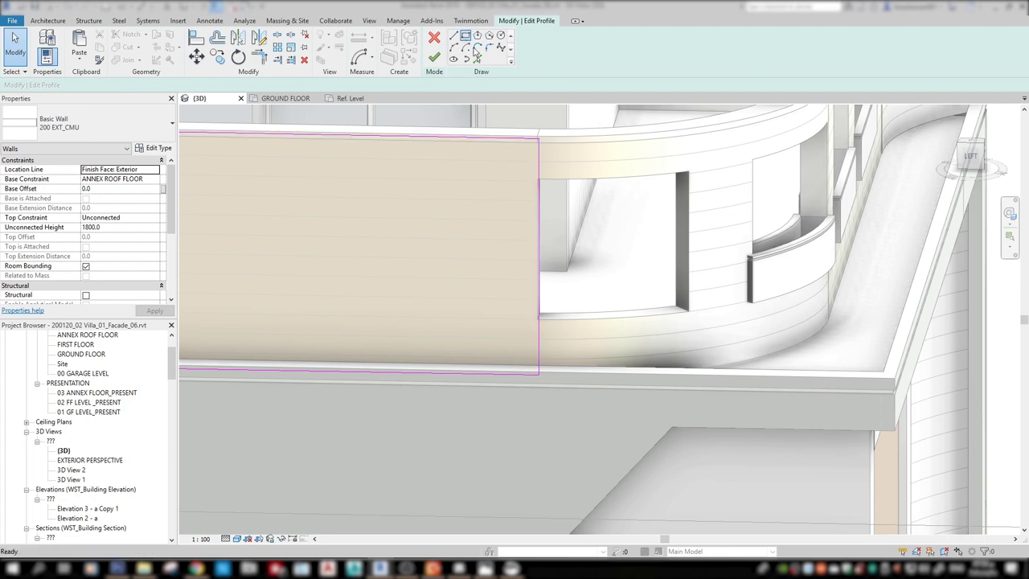
left_click(539, 176)
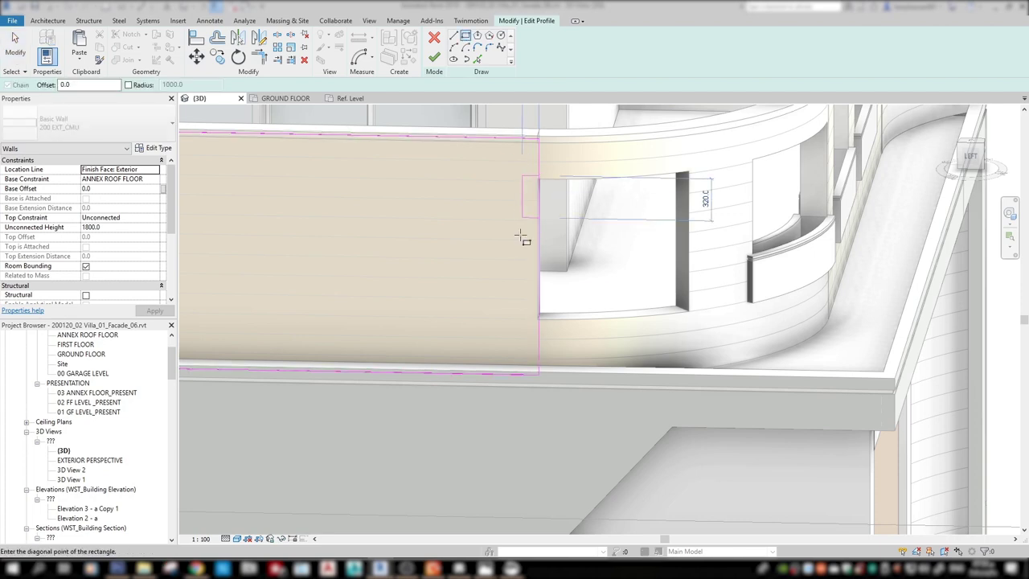
left_click(519, 315)
mouse_move(595, 265)
middle_mouse_down("shift")
mouse_move(627, 268)
mouse_move(575, 271)
mouse_move(601, 296)
middle_mouse_up("shift")
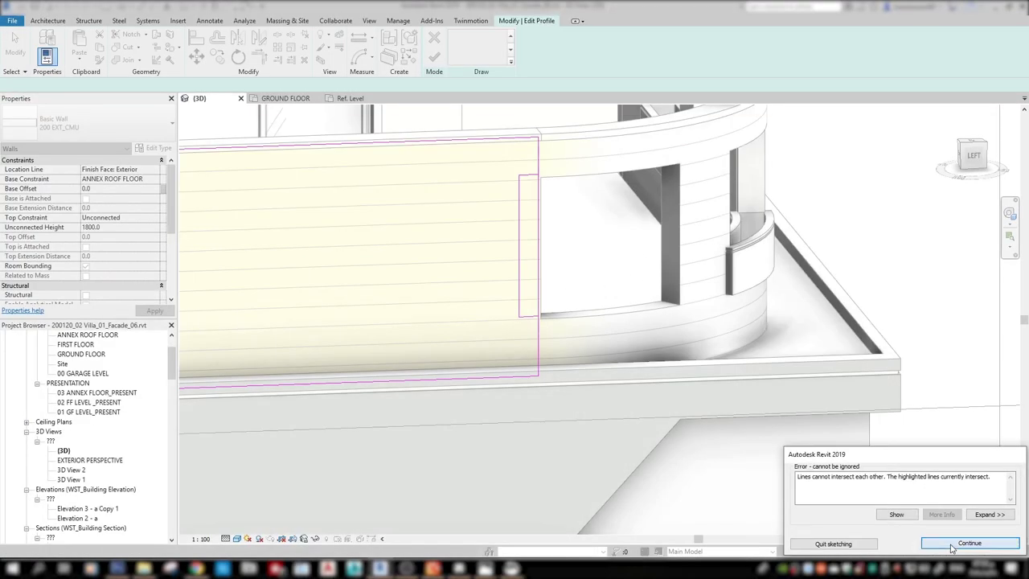
left_click(952, 547)
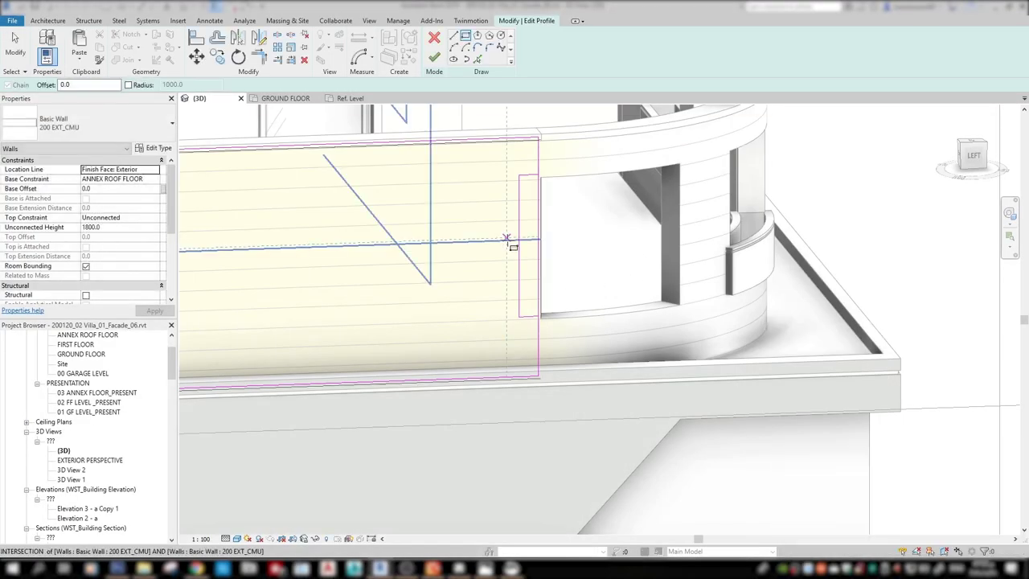
key("Escape")
key("Escape")
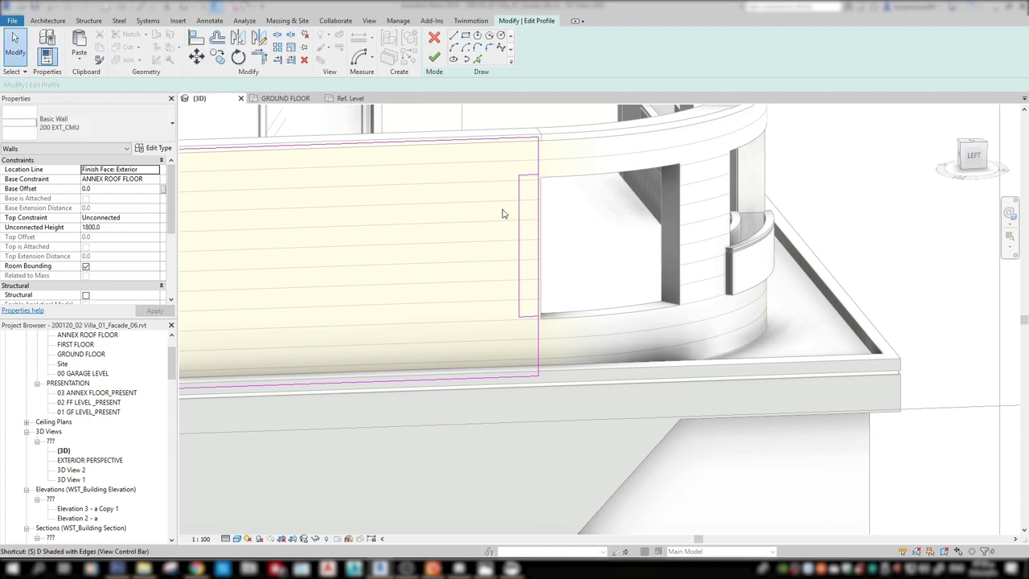
Split the wall's vertical edge at the notch corners and remove the leftover inner edge
key("s")
key("l")
left_click(539, 175)
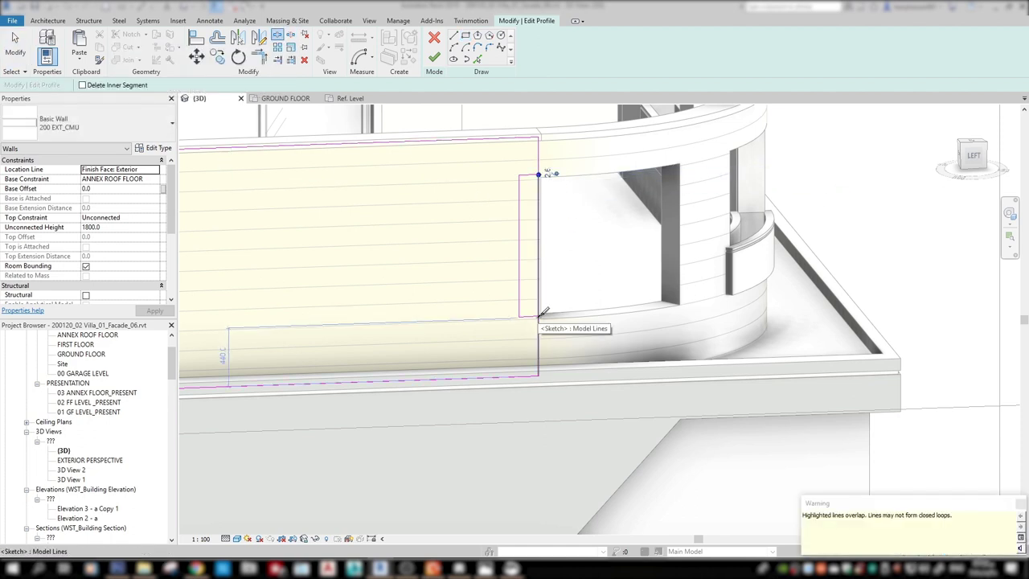
left_click(544, 315)
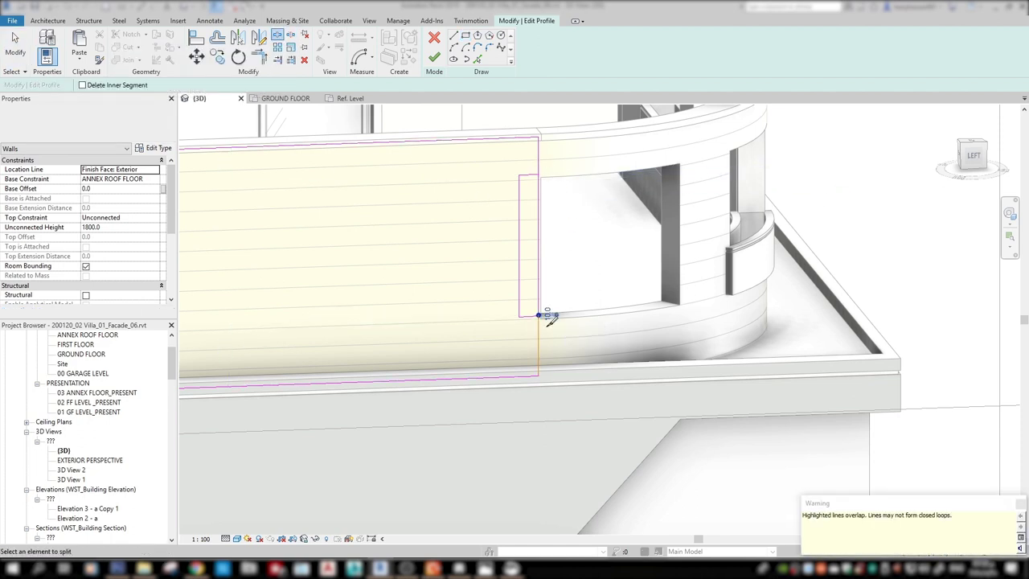
key("Escape")
left_click(537, 161)
key("Escape")
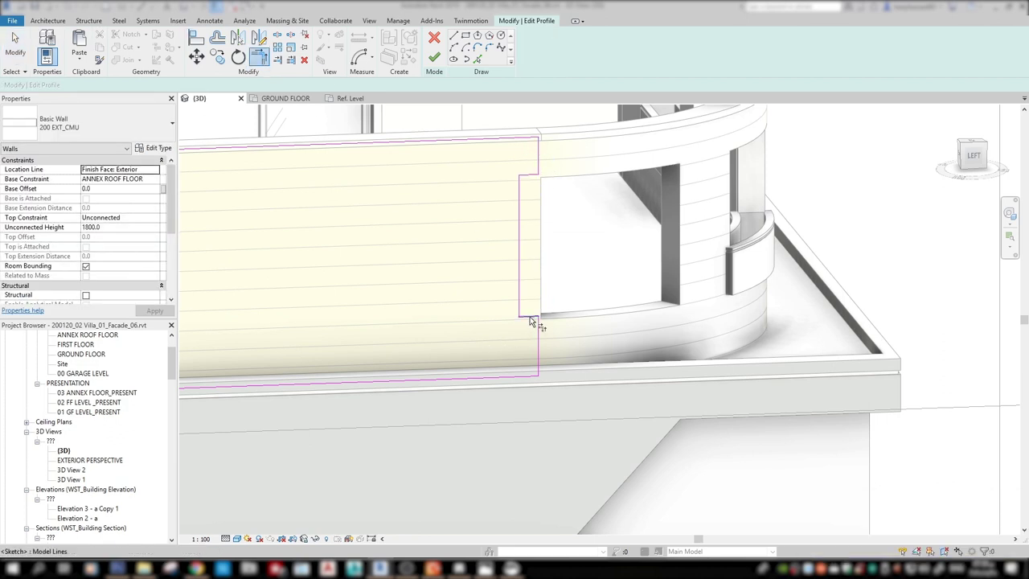
left_click(523, 266)
key("Delete")
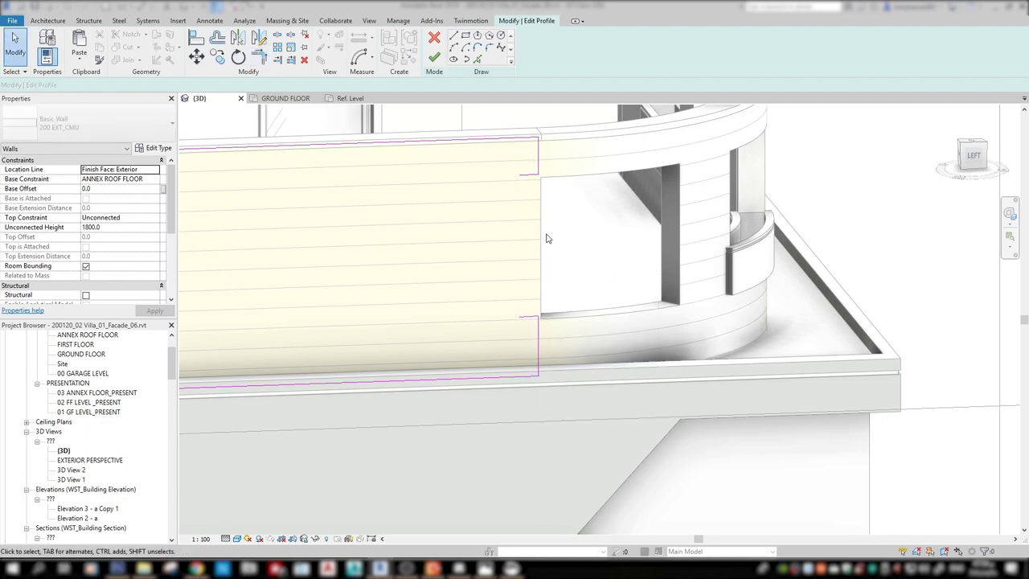
Finish the wall profile edit so the notch is cut
middle_click_drag(537, 253, 489, 265, "shift")
left_click(434, 57)
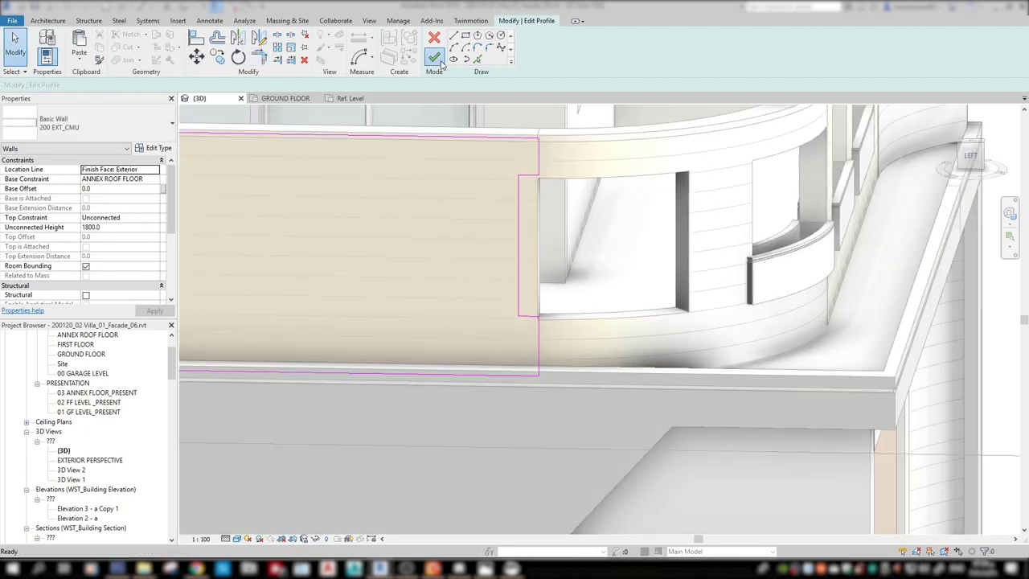
middle_click_drag(614, 273, 693, 424, "shift")
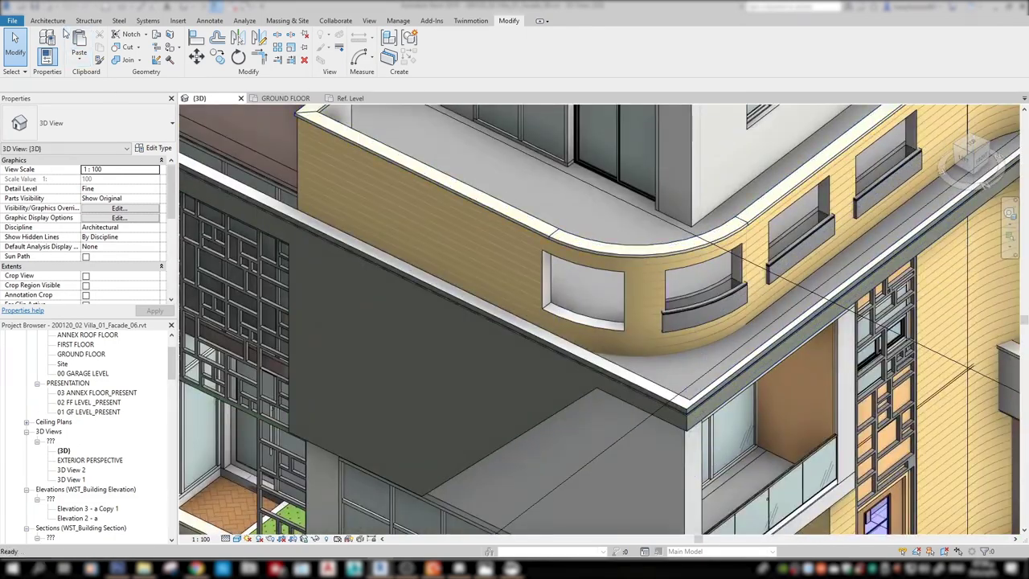
left_click(47, 20)
Start another in-place model in the Walls category with the default name
left_click(126, 60)
left_click(104, 102)
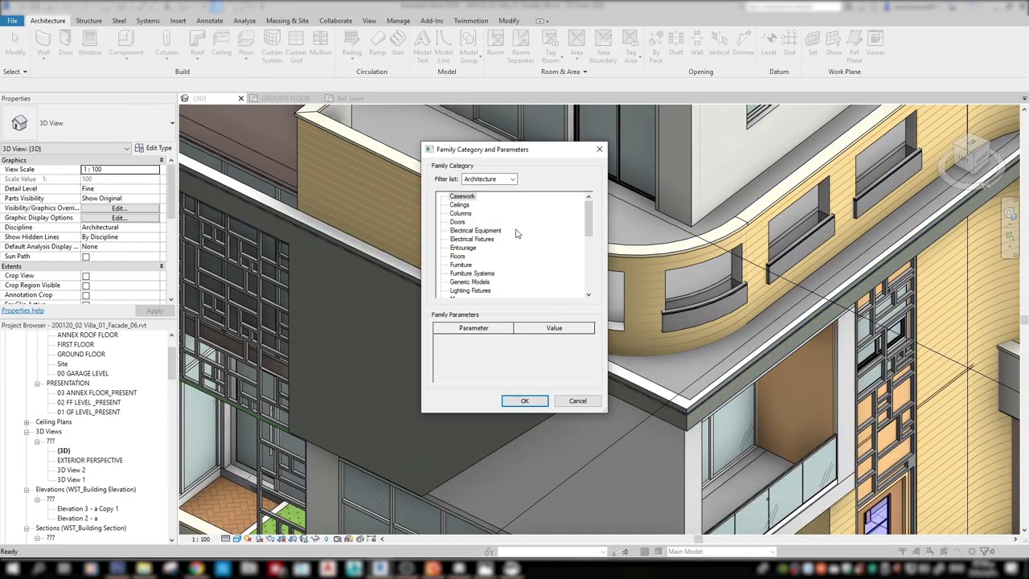
double_click(458, 283)
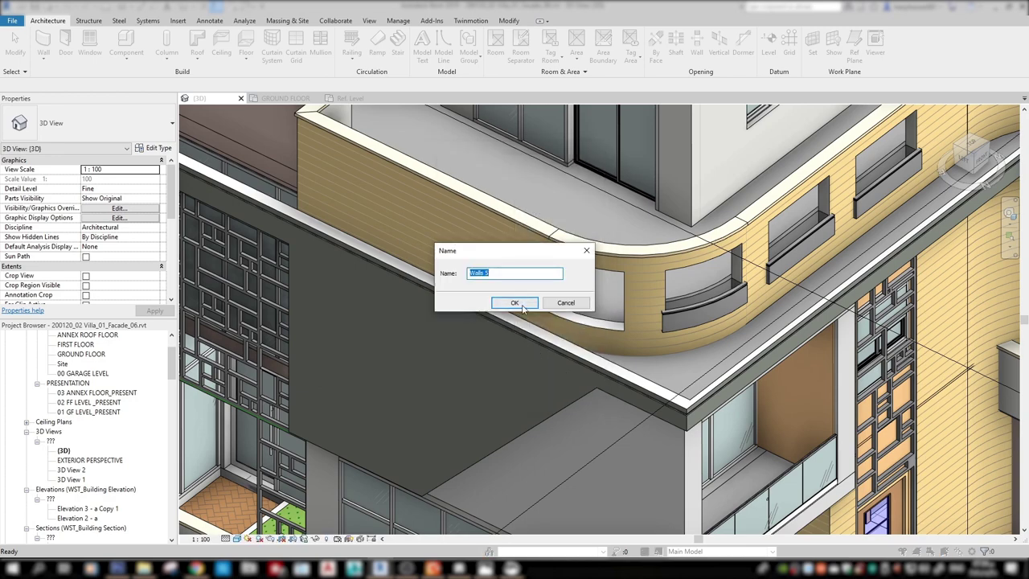
left_click(528, 301)
Create a sweep whose path follows the opening's lower curved edge
left_click(164, 48)
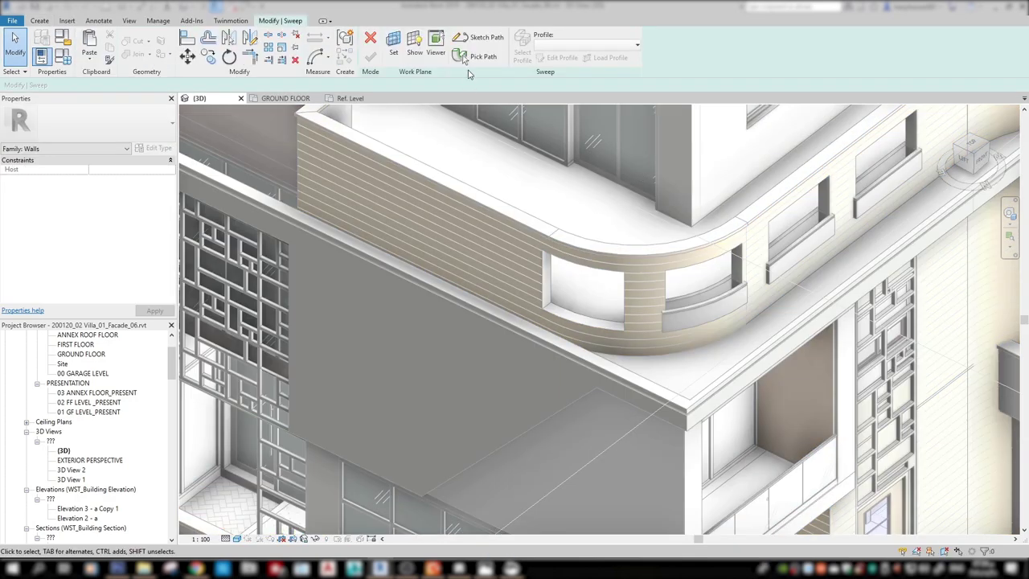
left_click(475, 57)
scroll(555, 309, "up", 3)
scroll(493, 300, "up", 2)
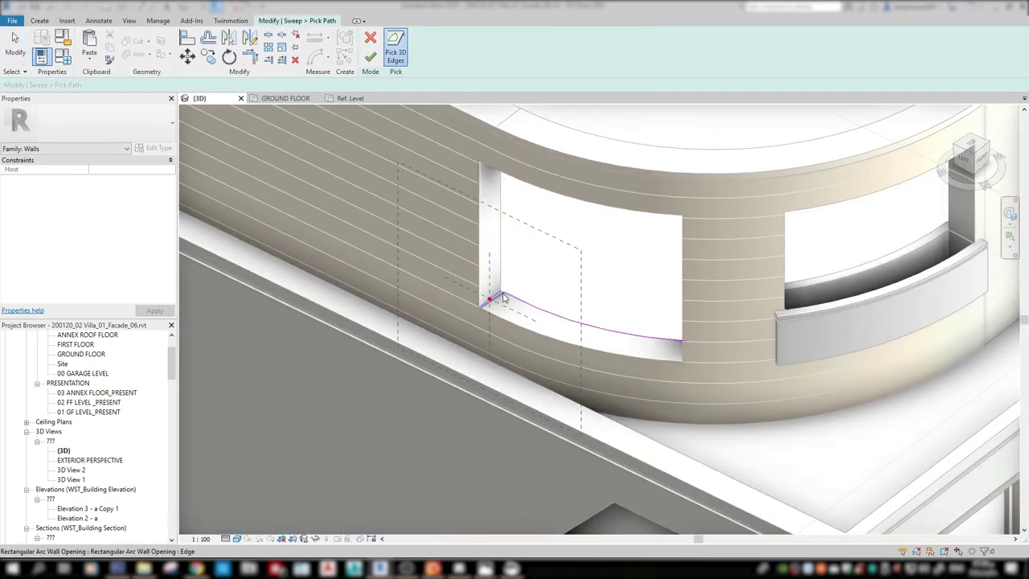
scroll(502, 298, "up", 2)
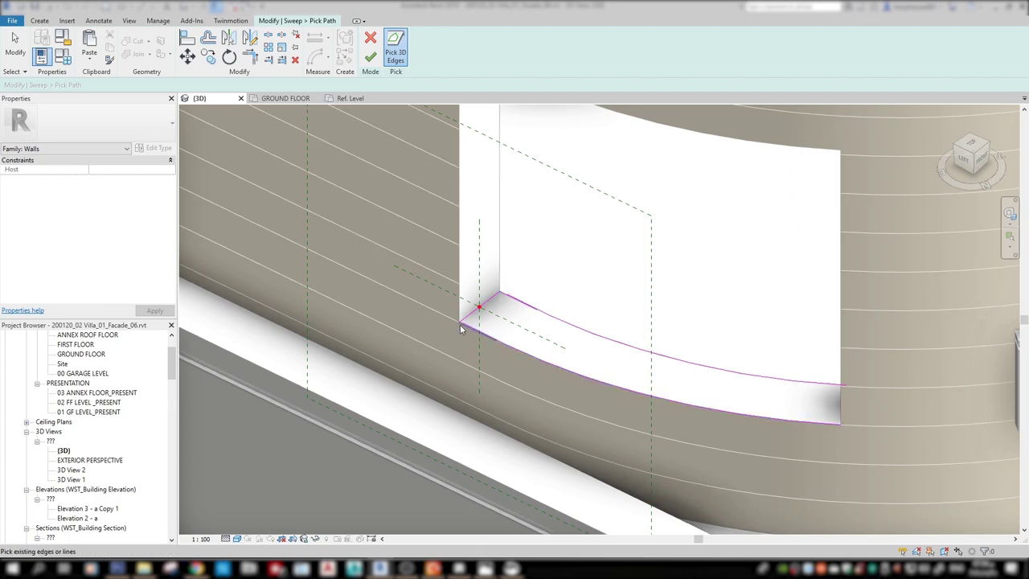
scroll(463, 326, "up", 2)
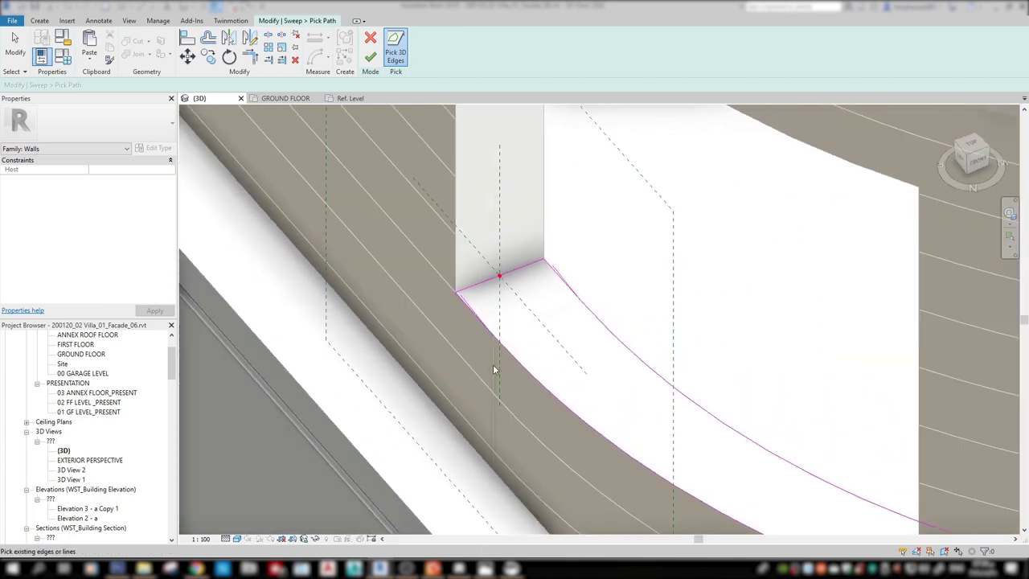
mouse_move(495, 370)
middle_mouse_down("shift")
mouse_move(651, 377)
mouse_move(471, 407)
mouse_move(711, 273)
middle_mouse_up("shift")
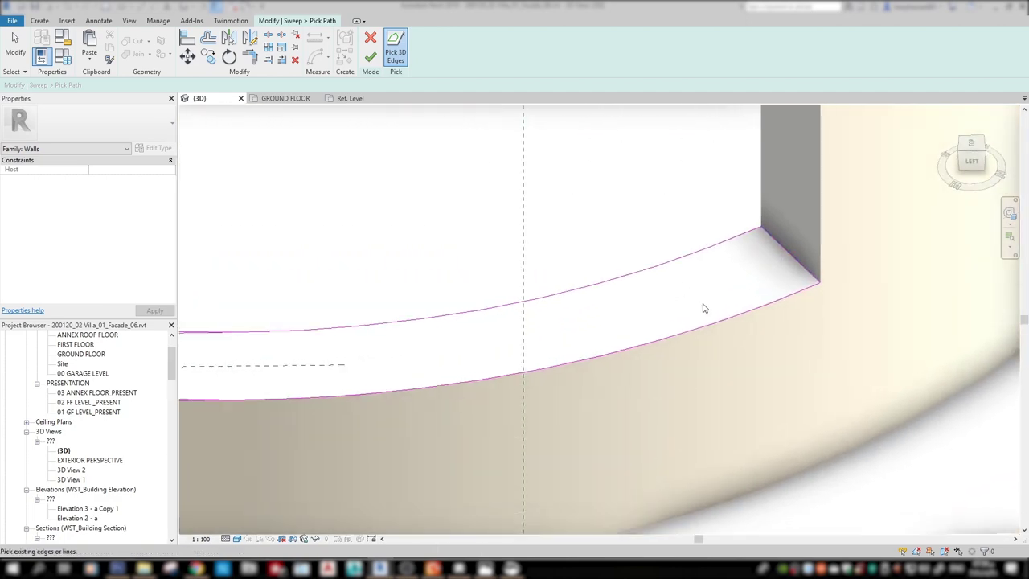
mouse_move(704, 308)
middle_mouse_down("shift")
mouse_move(485, 322)
mouse_move(330, 352)
middle_mouse_up("shift")
key("Escape")
scroll(398, 301, "up", 3)
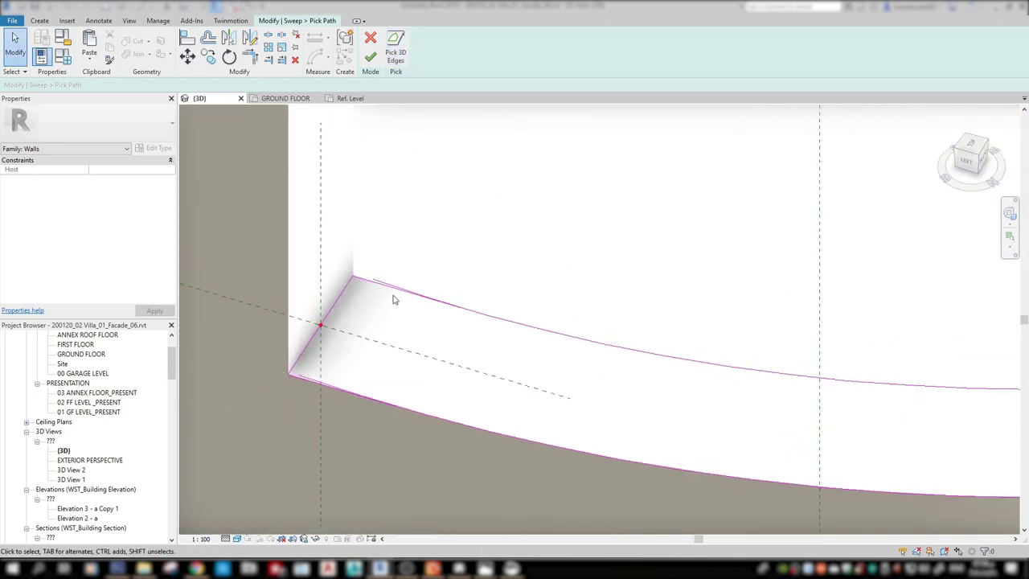
scroll(398, 302, "up", 1)
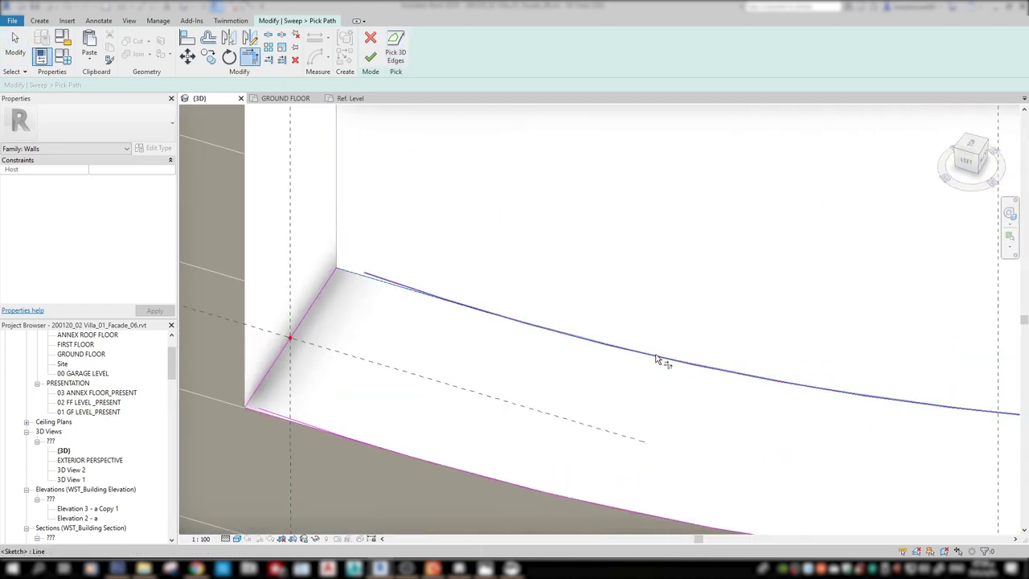
middle_click_drag(483, 372, 322, 324, "shift")
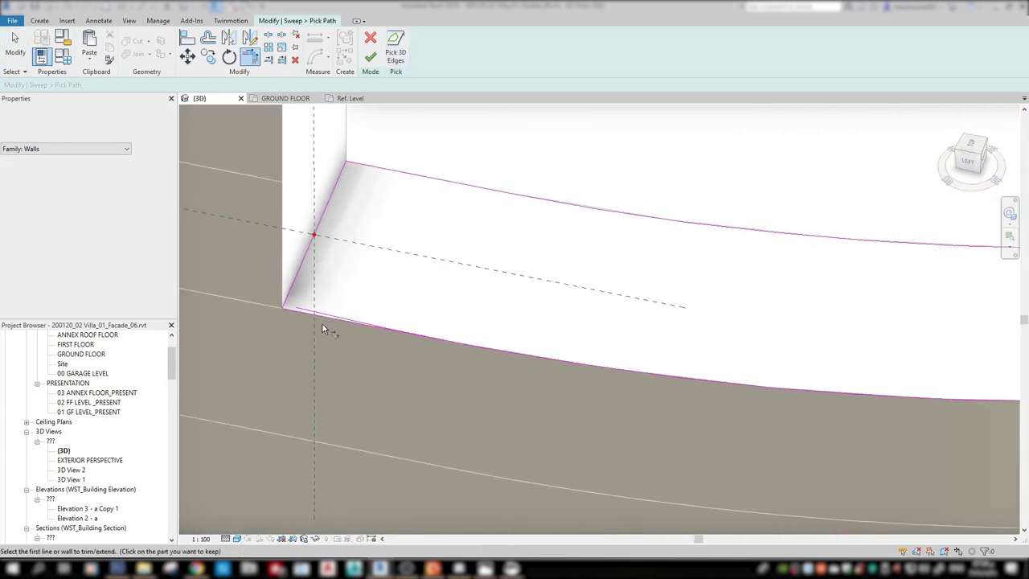
left_click(653, 377)
scroll(601, 230, "down", 3)
left_click(369, 56)
middle_click_drag(466, 225, 475, 270, "shift")
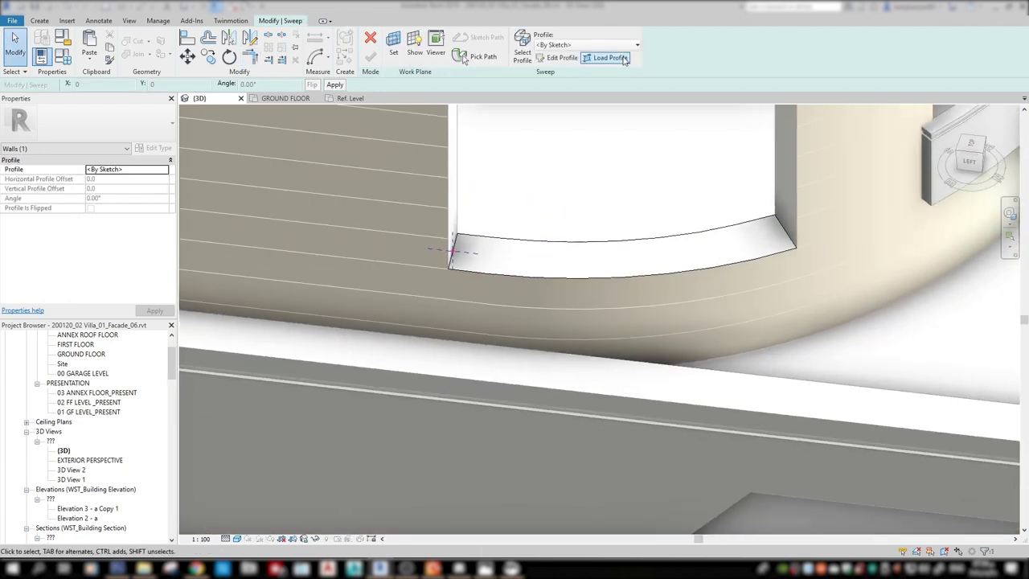
Apply the 'sweep prfile planting box' profile and finish the planter sweep
left_click(611, 45)
scroll(563, 177, "down", 5)
left_click(551, 212)
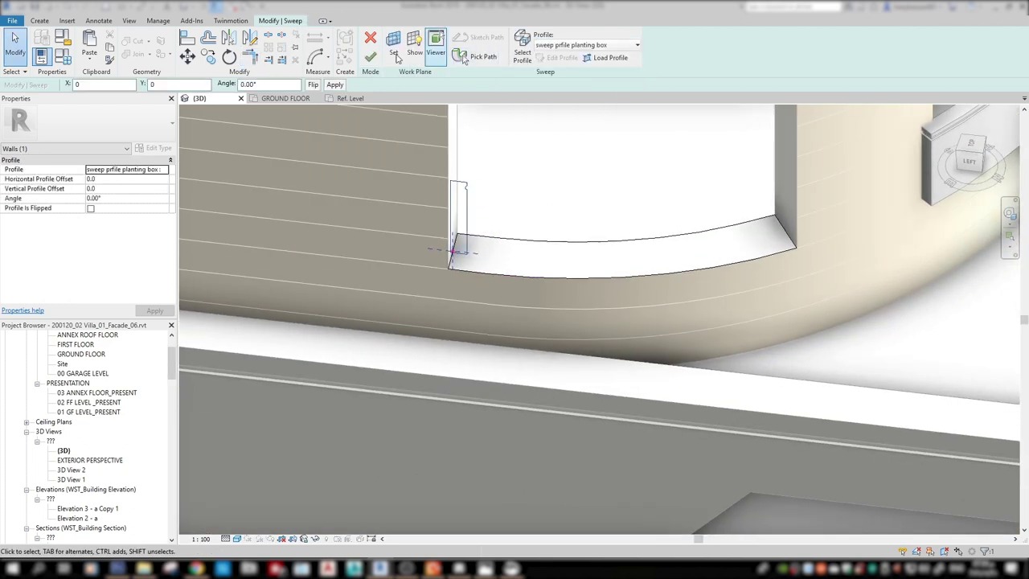
left_click(369, 56)
Finish the in-place planter model
scroll(591, 209, "down", 3)
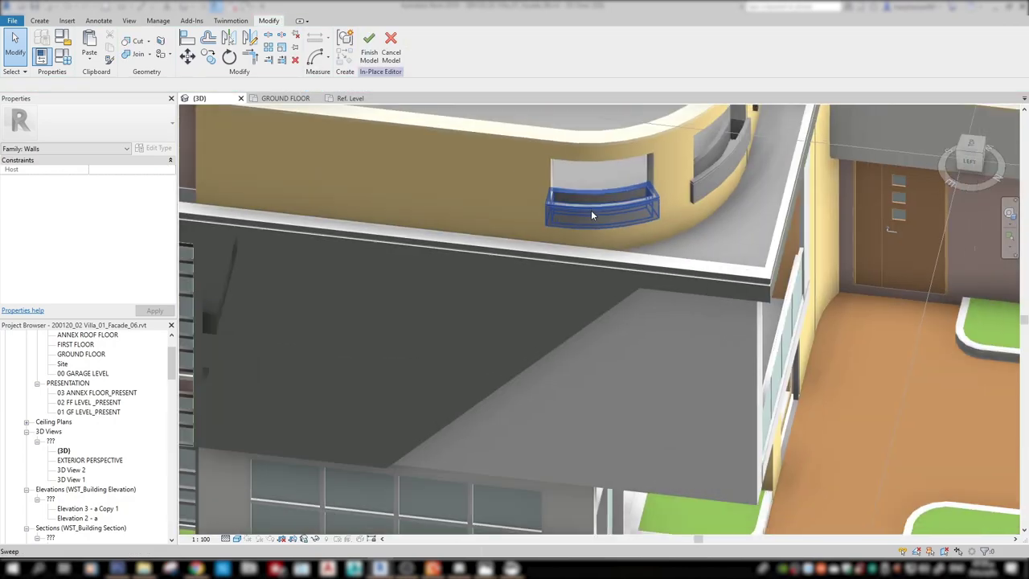
middle_click_drag(591, 210, 574, 187, "shift")
mouse_move(627, 308)
middle_mouse_down("shift")
mouse_move(620, 236)
mouse_move(459, 172)
middle_mouse_up("shift")
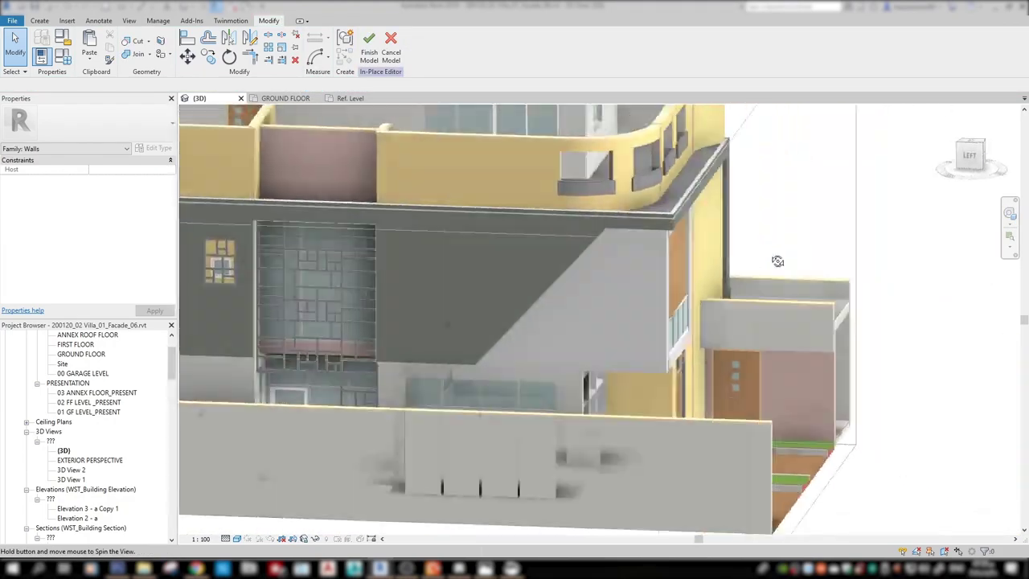
scroll(459, 172, "up", 3)
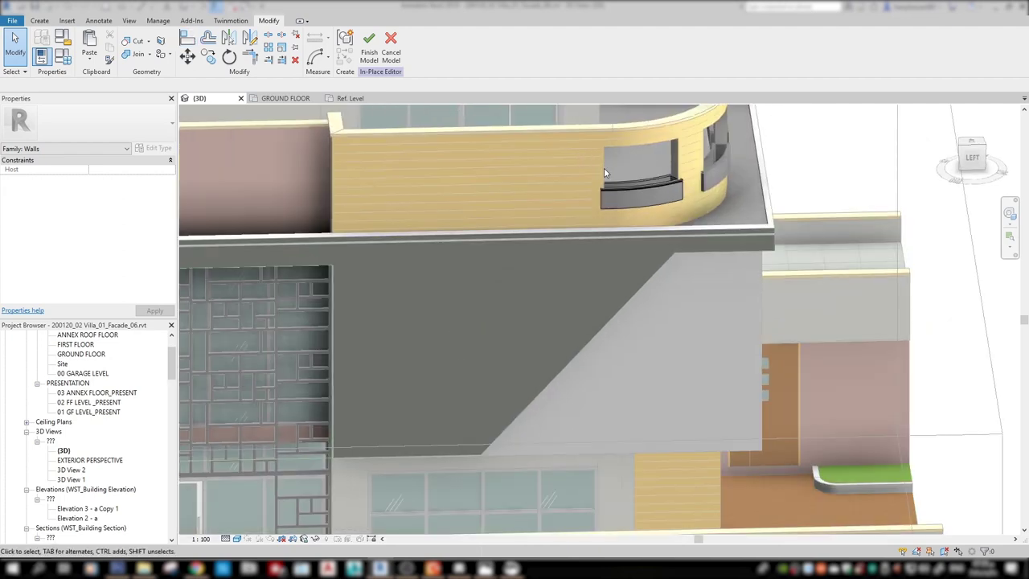
left_click(368, 44)
Edit the straight balcony wall's profile, drawing two rectangular openings beside the curve
left_click(604, 177)
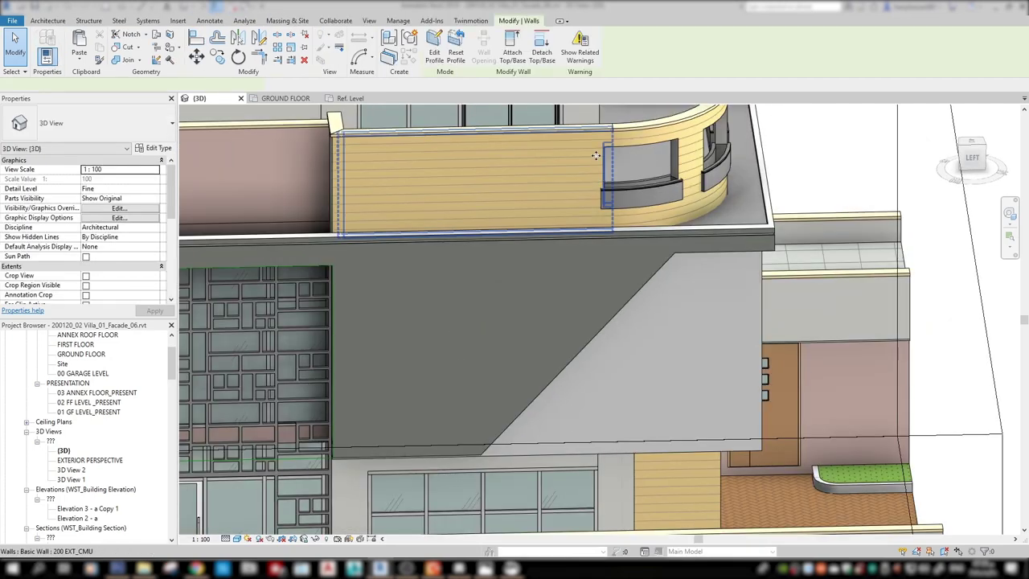
key("Escape")
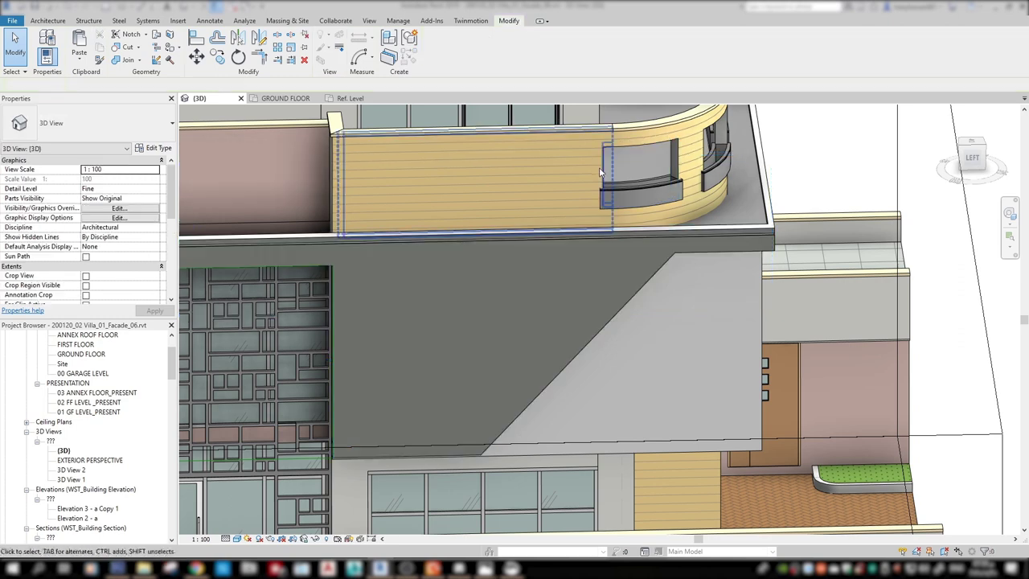
double_click(599, 167)
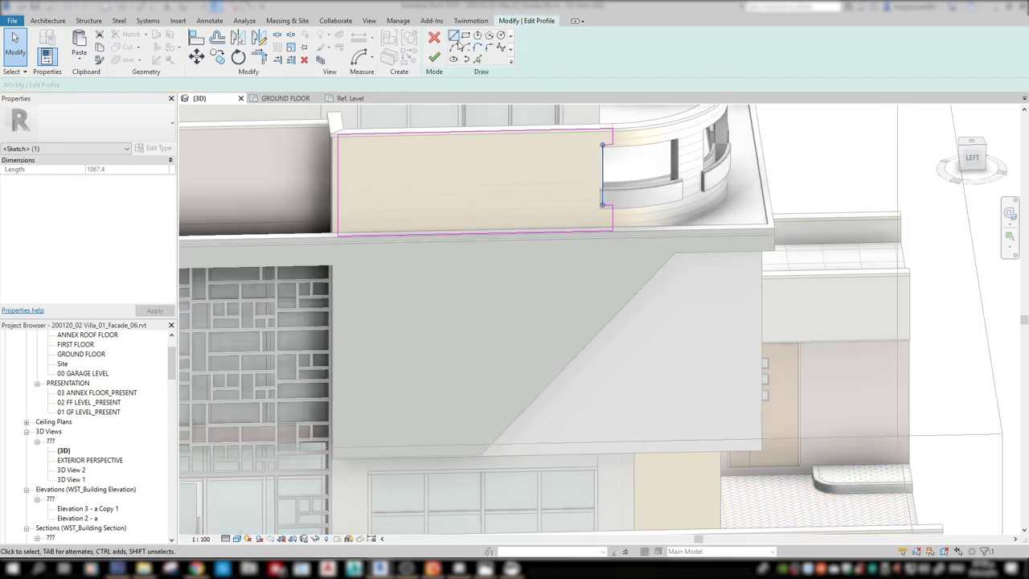
left_click(466, 37)
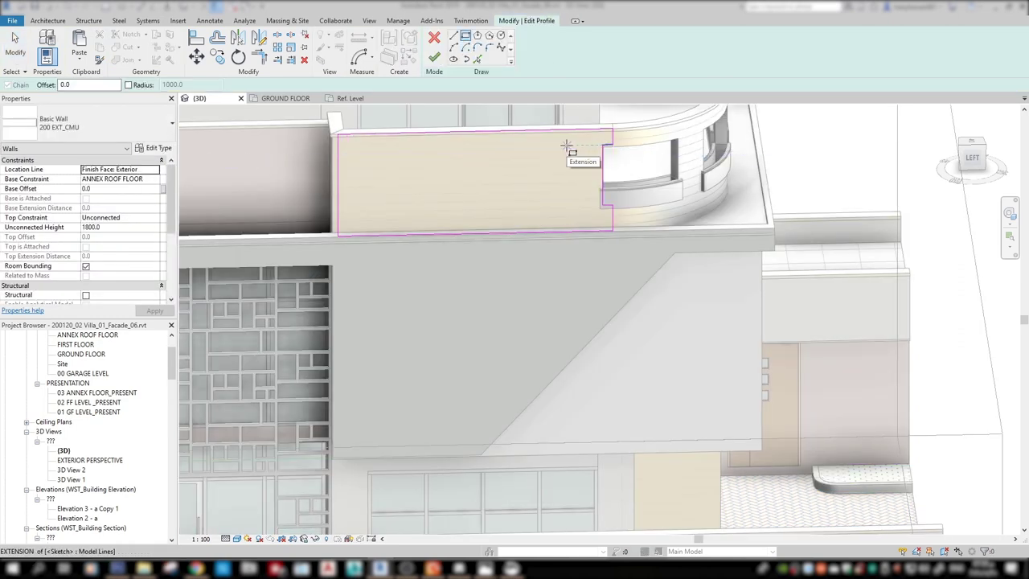
left_click(565, 146)
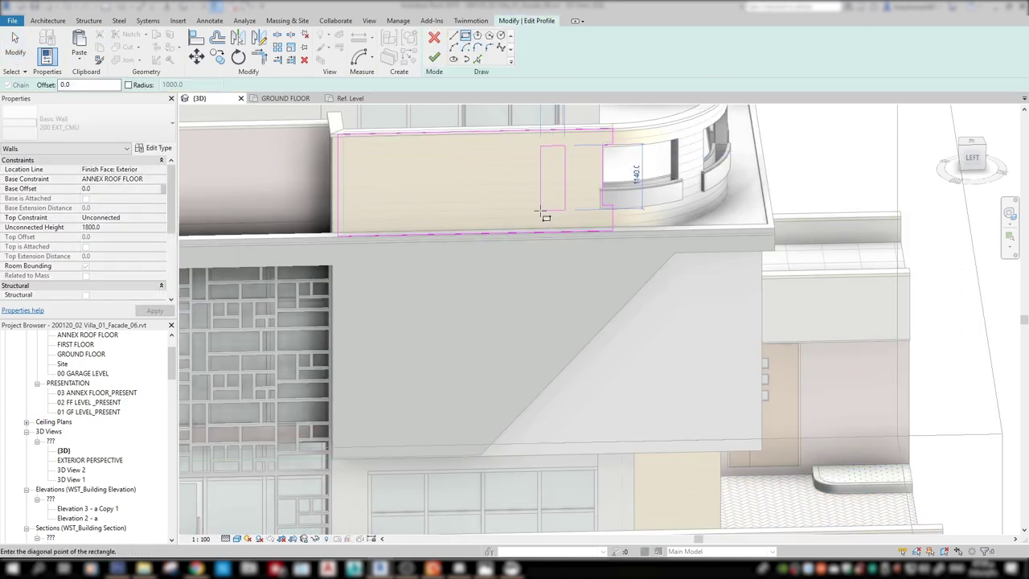
left_click(490, 206)
mouse_move(490, 206)
middle_mouse_down("shift")
mouse_move(512, 291)
mouse_move(360, 303)
middle_mouse_up("shift")
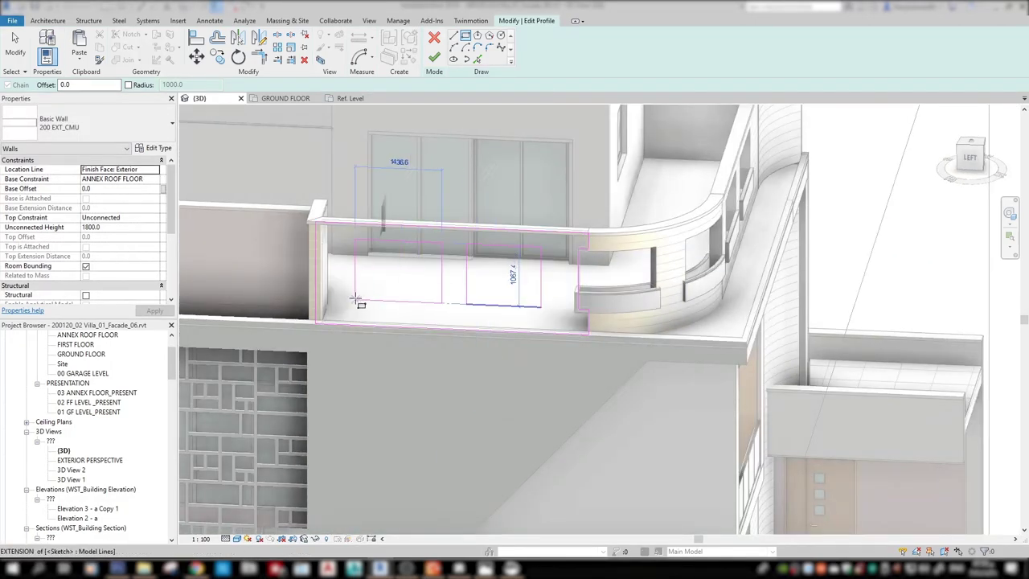
left_click(376, 300)
left_click(434, 57)
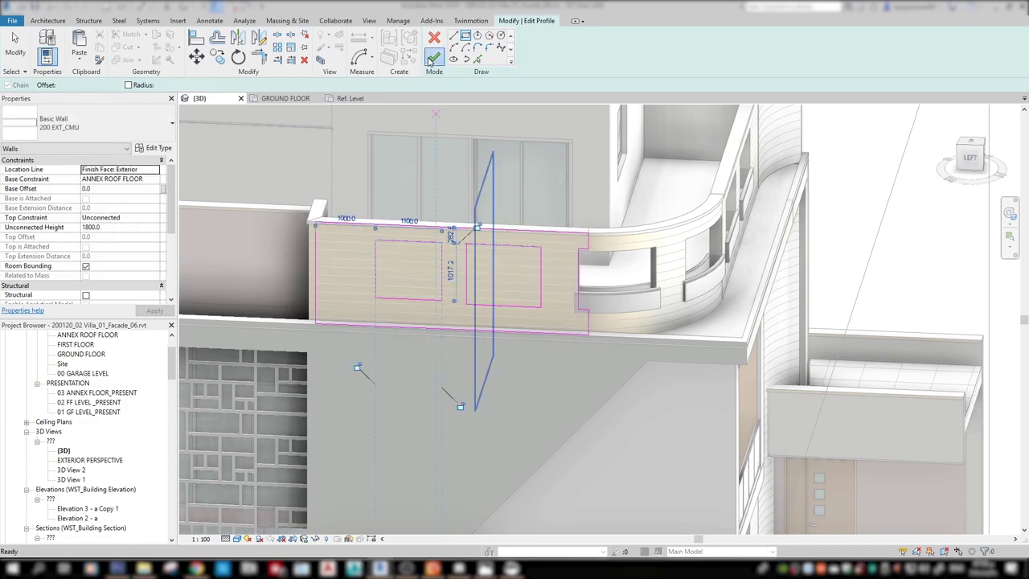
mouse_move(468, 404)
middle_mouse_down("shift")
mouse_move(809, 312)
mouse_move(687, 284)
middle_mouse_up("shift")
key("Escape")
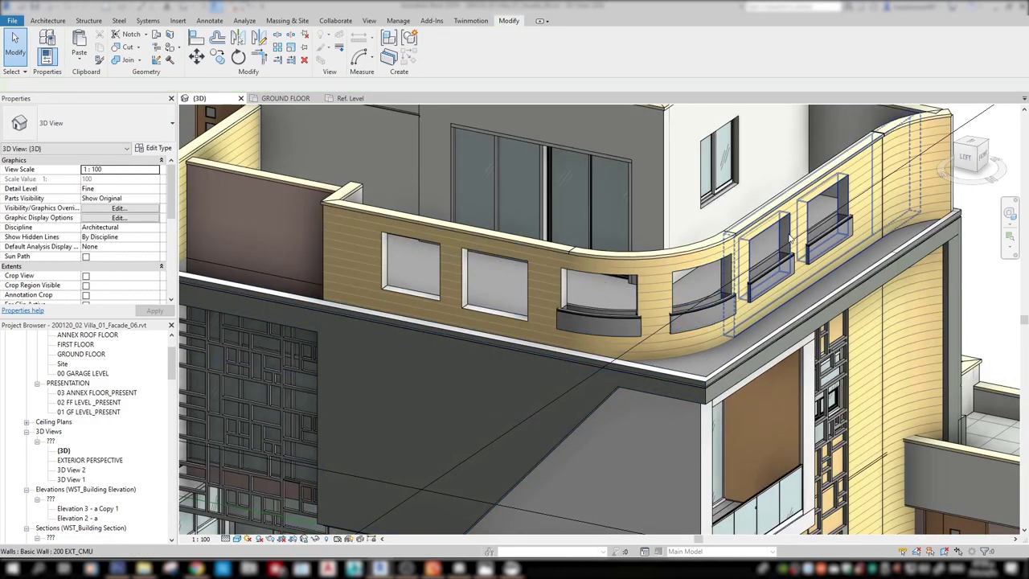
double_click(783, 226)
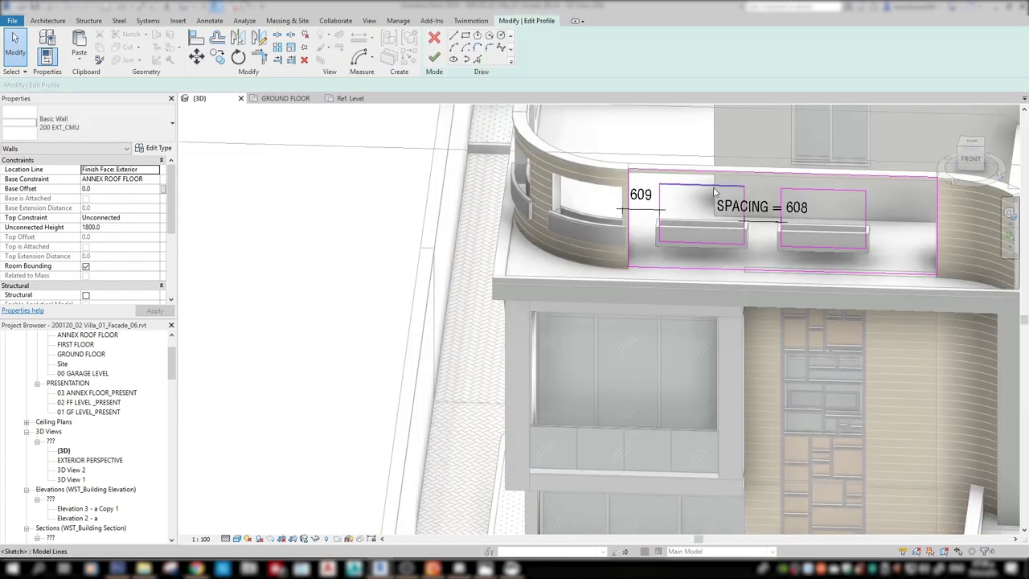
left_click(715, 193)
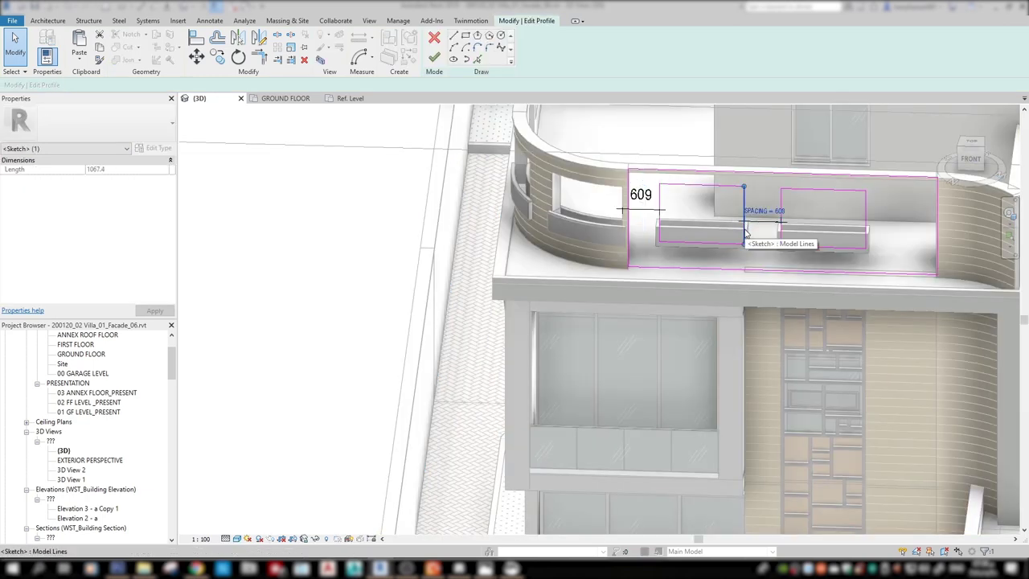
middle_click_drag(661, 232, 734, 218, "shift")
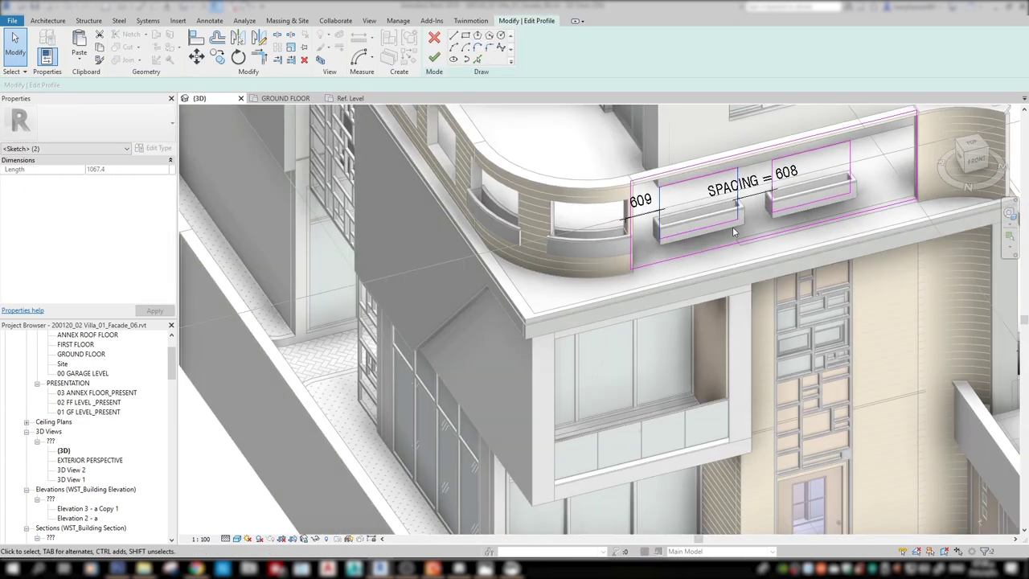
key("Escape")
left_click(855, 171)
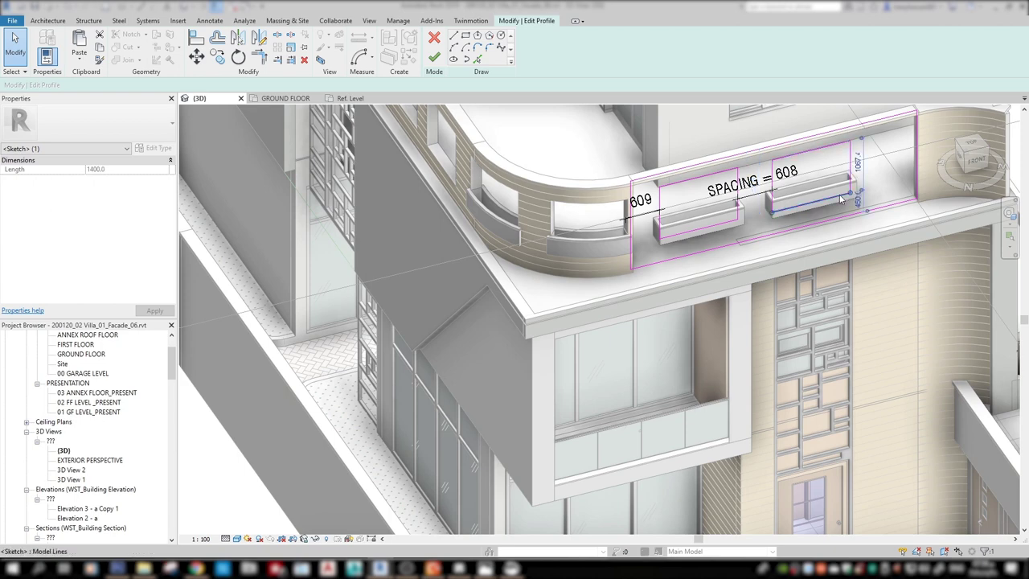
key("Escape")
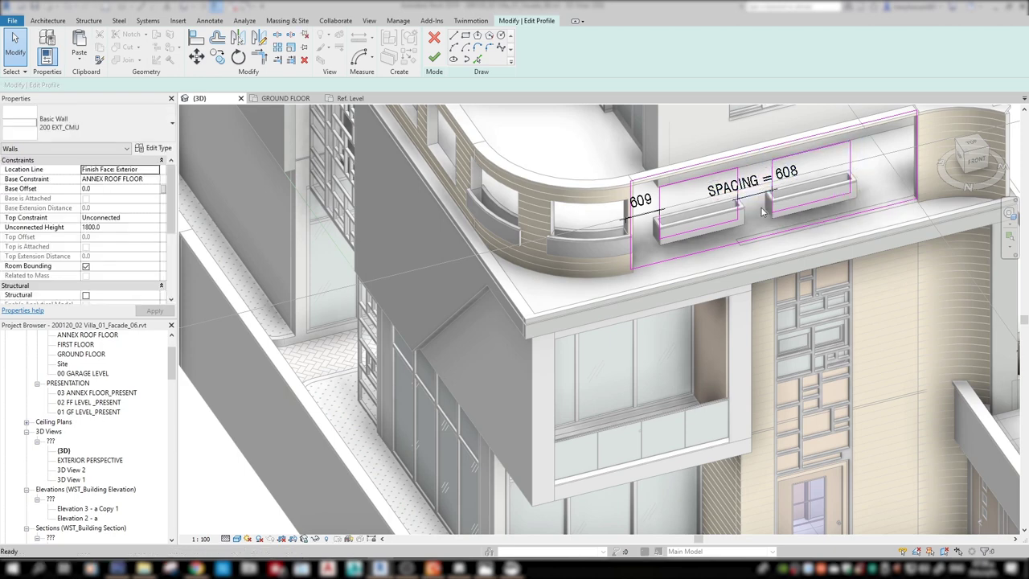
left_click(759, 189)
key("Escape")
left_click(784, 163)
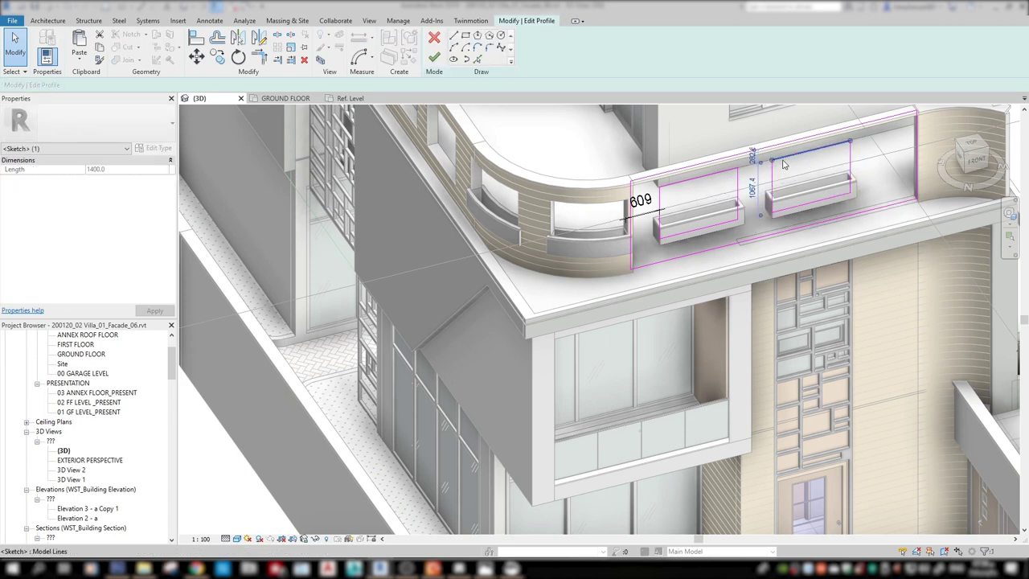
middle_click_drag(810, 224, 601, 381)
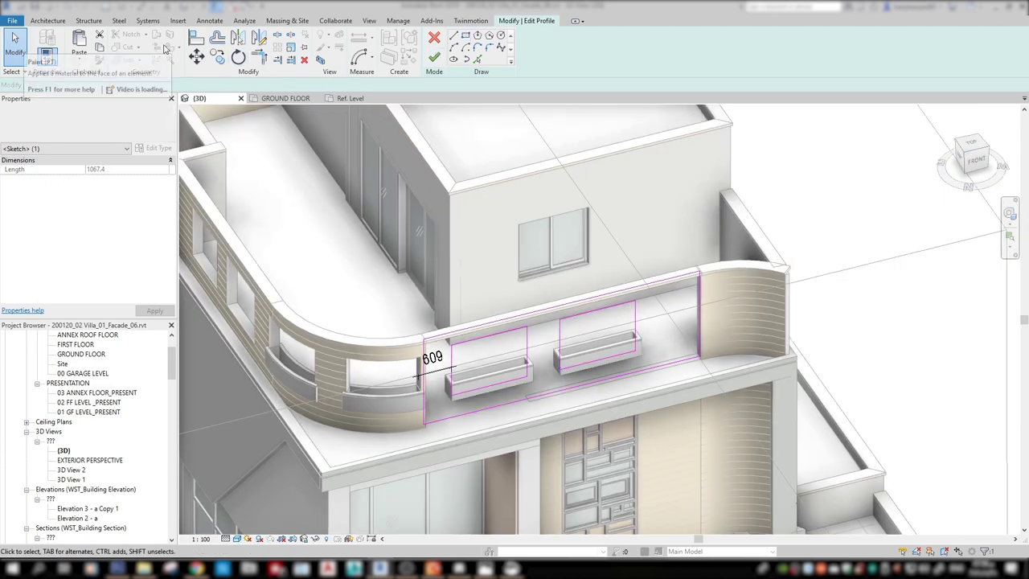
key("Escape")
left_click(434, 37)
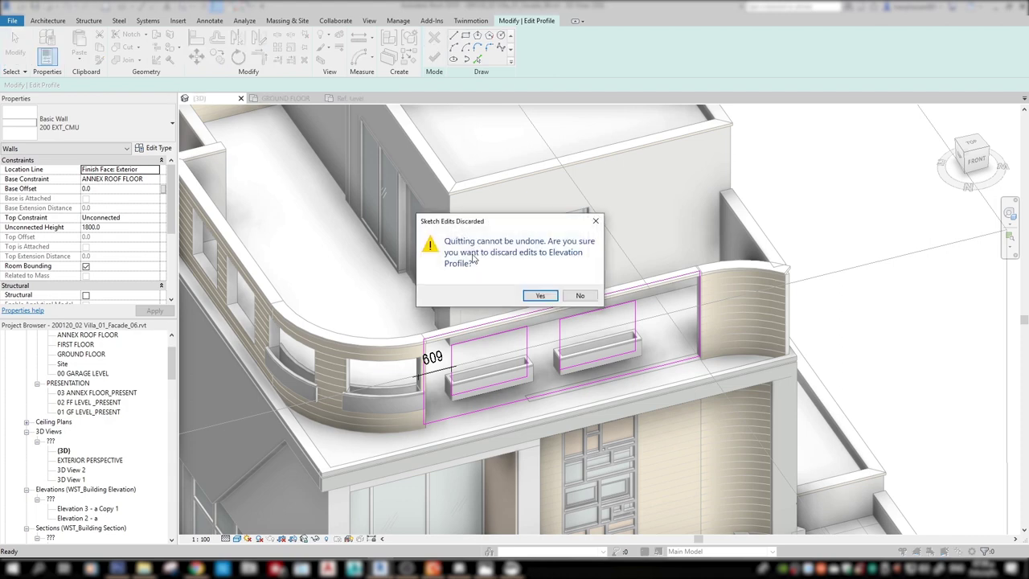
left_click(591, 296)
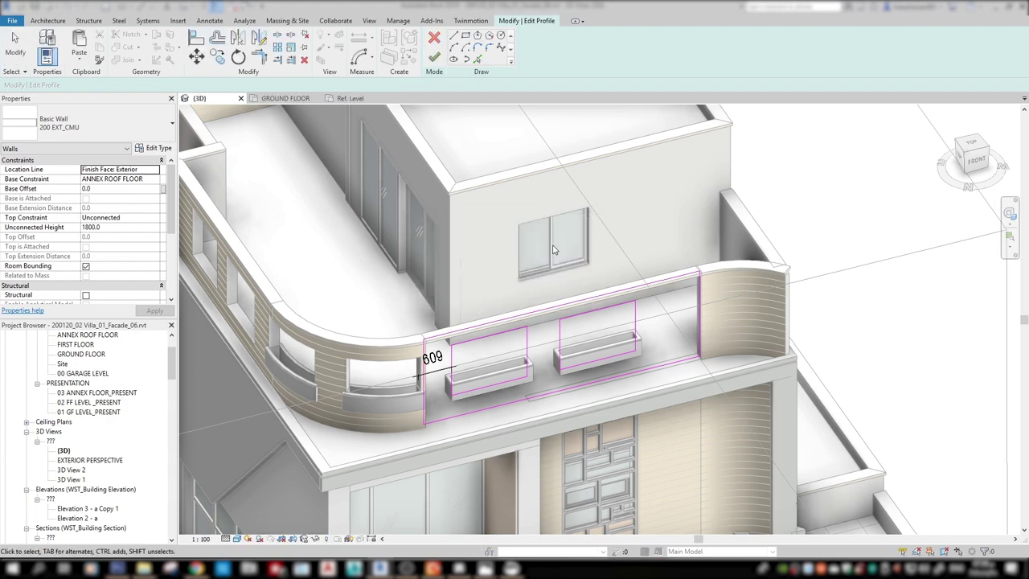
left_click(434, 37)
left_click(541, 296)
Edit the upper parapet wall's profile and move the left opening's outline leftward
left_click(371, 60)
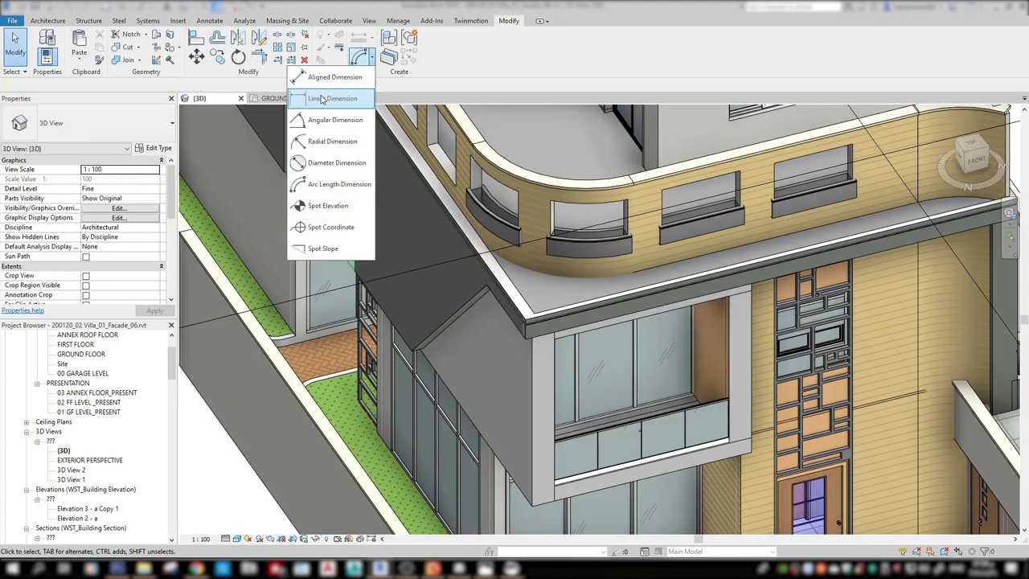
left_click(322, 77)
scroll(832, 177, "down", 2)
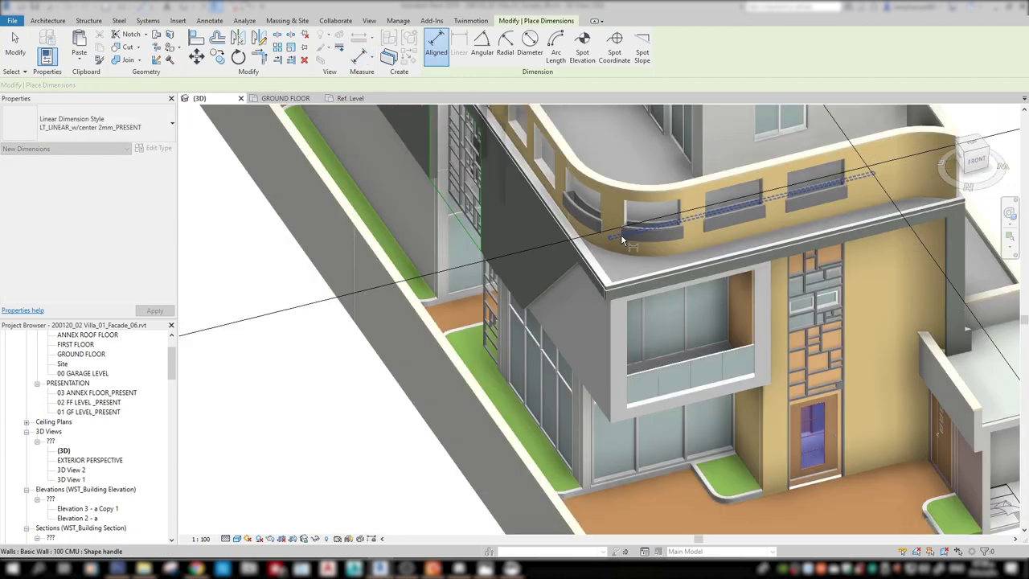
middle_click_drag(621, 234, 541, 308, "shift")
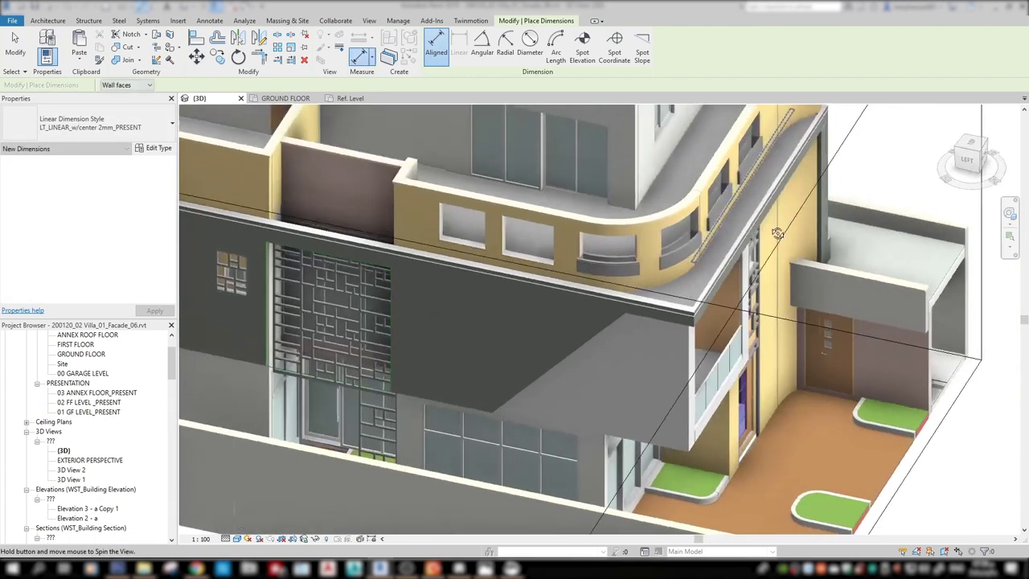
key("Escape")
double_click(541, 307)
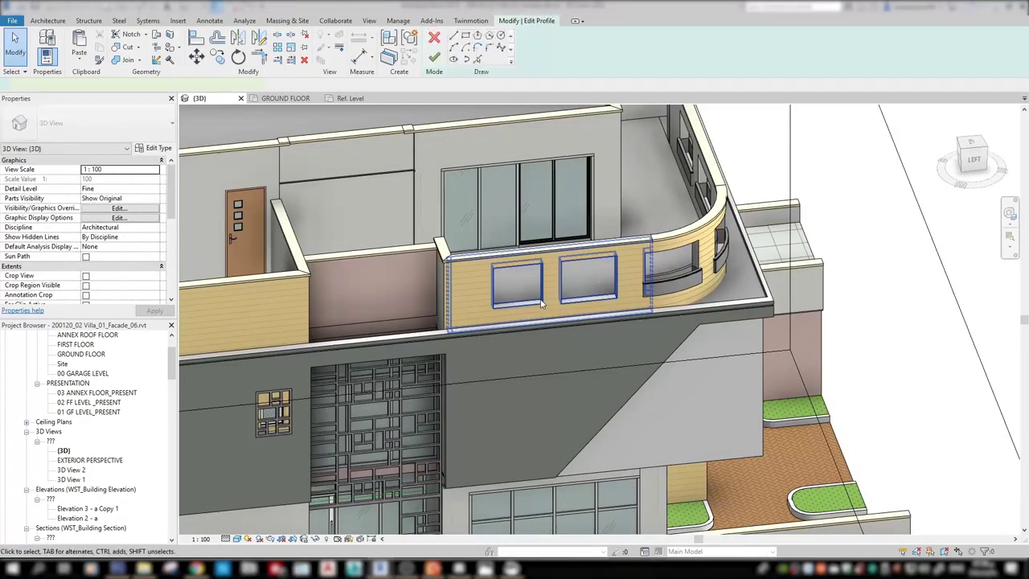
left_click_drag(546, 262, 546, 264)
middle_click_drag(545, 264, 475, 277, "shift")
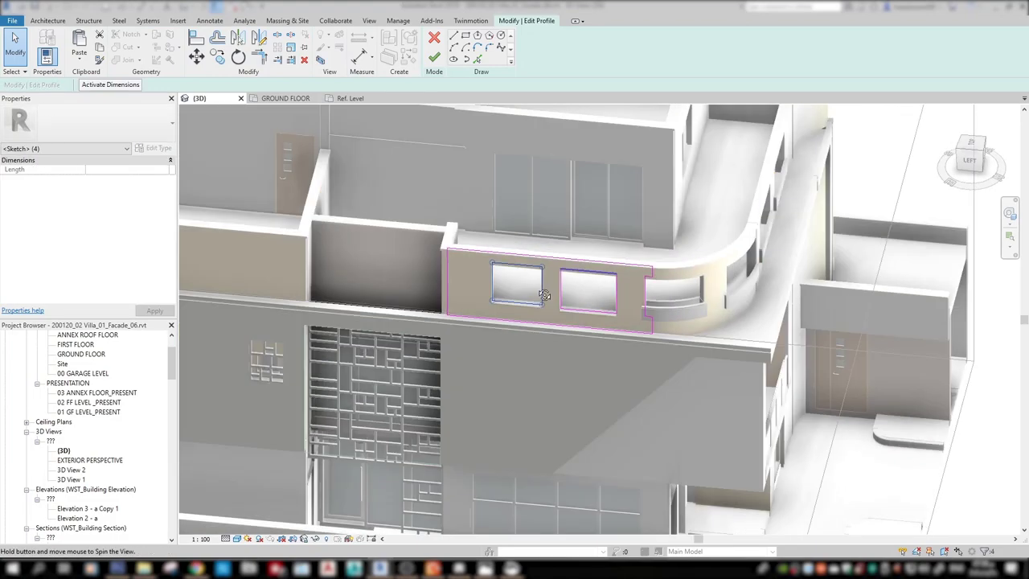
scroll(465, 273, "up", 3)
left_click_drag(465, 274, 446, 274)
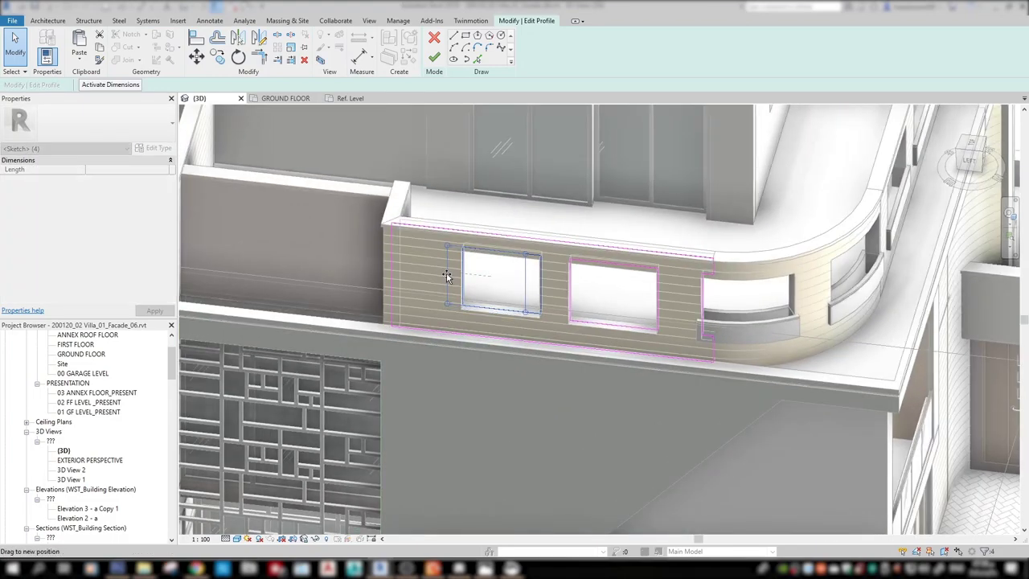
Shift the left opening further left, check its spacing against the right opening, and finish
mouse_move(447, 274)
middle_mouse_down("shift")
mouse_move(586, 267)
mouse_move(563, 277)
mouse_move(567, 236)
middle_mouse_up("shift")
left_click(553, 289)
left_click_drag(427, 335, 427, 335)
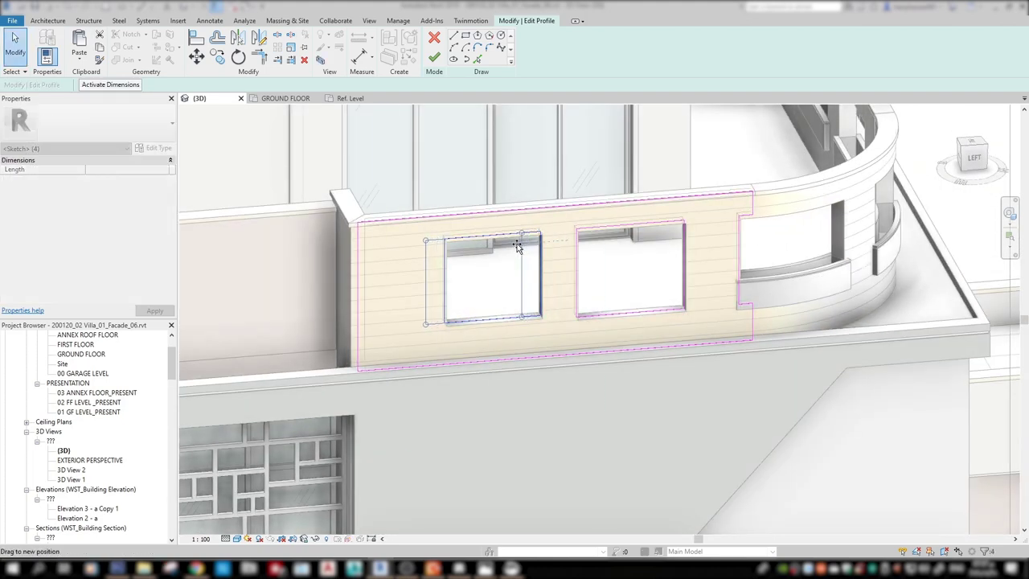
left_click_drag(541, 265, 516, 266)
left_click(553, 239)
left_click(516, 274)
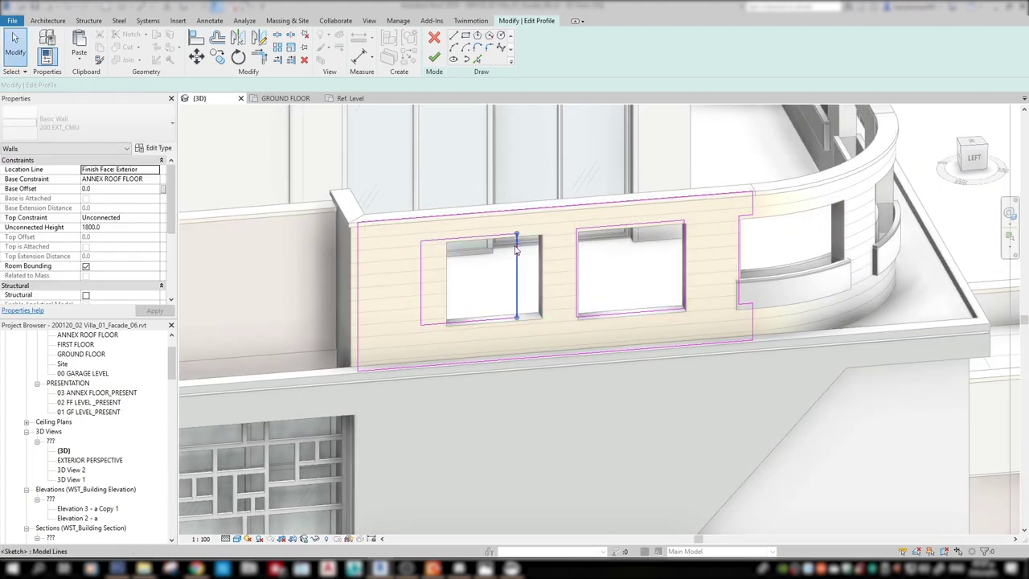
left_click(598, 227)
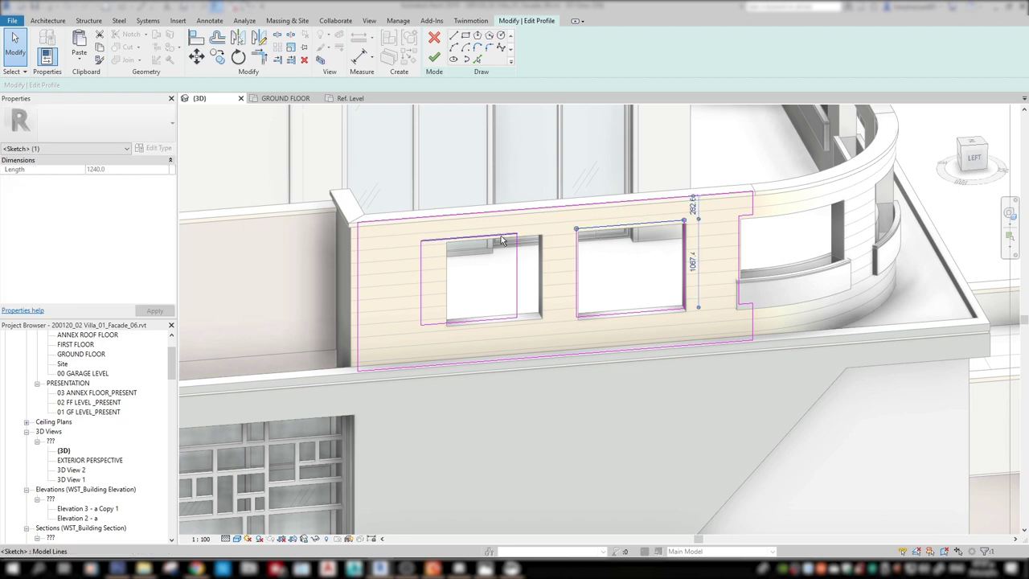
left_click(552, 256)
left_click(420, 288)
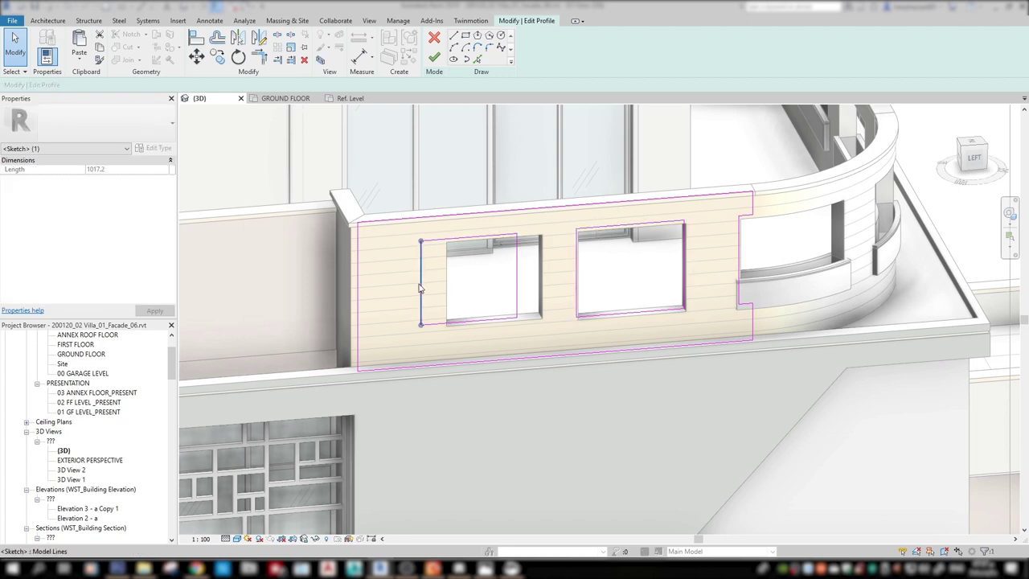
scroll(499, 272, "down", 2)
middle_click_drag(705, 202, 656, 241, "shift")
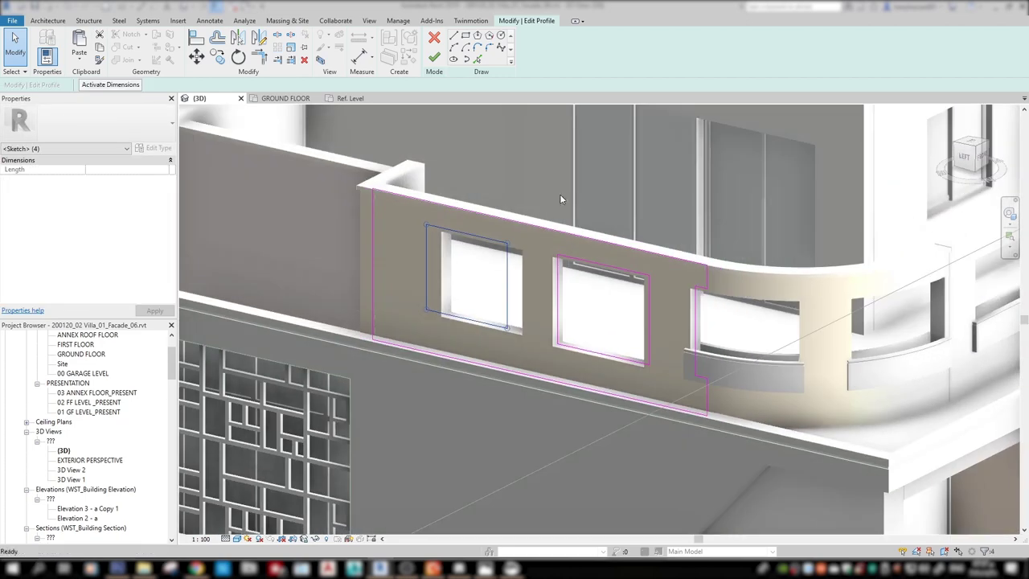
left_click(434, 56)
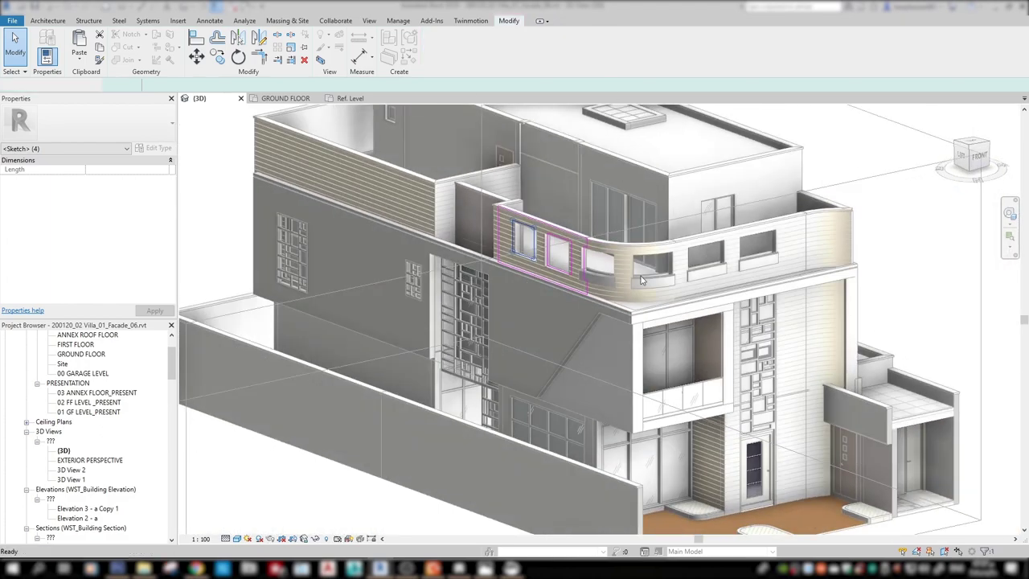
Send the villa model to Twinmotion with See in Twinmotion
middle_click_drag(691, 316, 569, 241, "shift")
key("Escape")
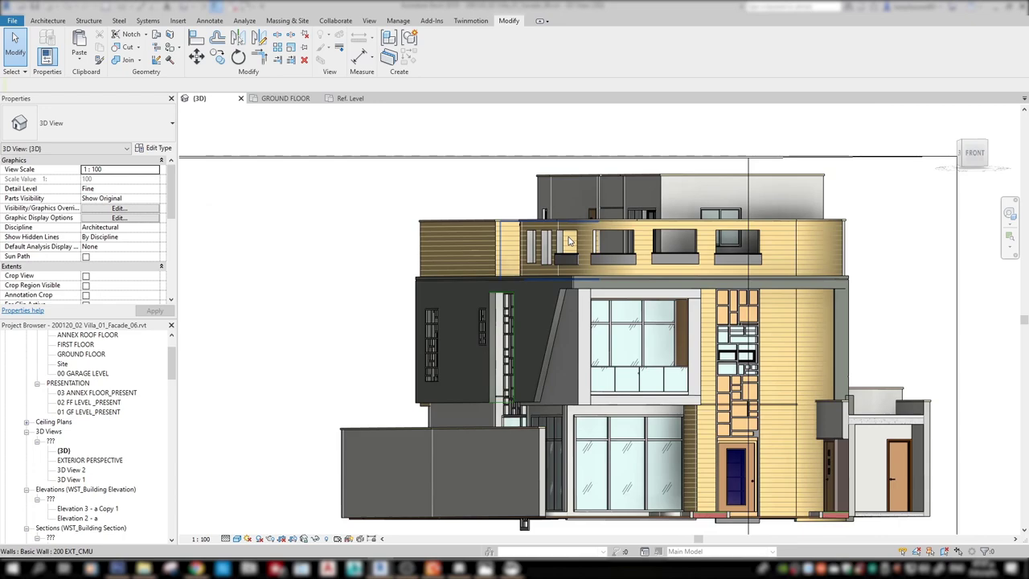
left_click(471, 22)
left_click(29, 42)
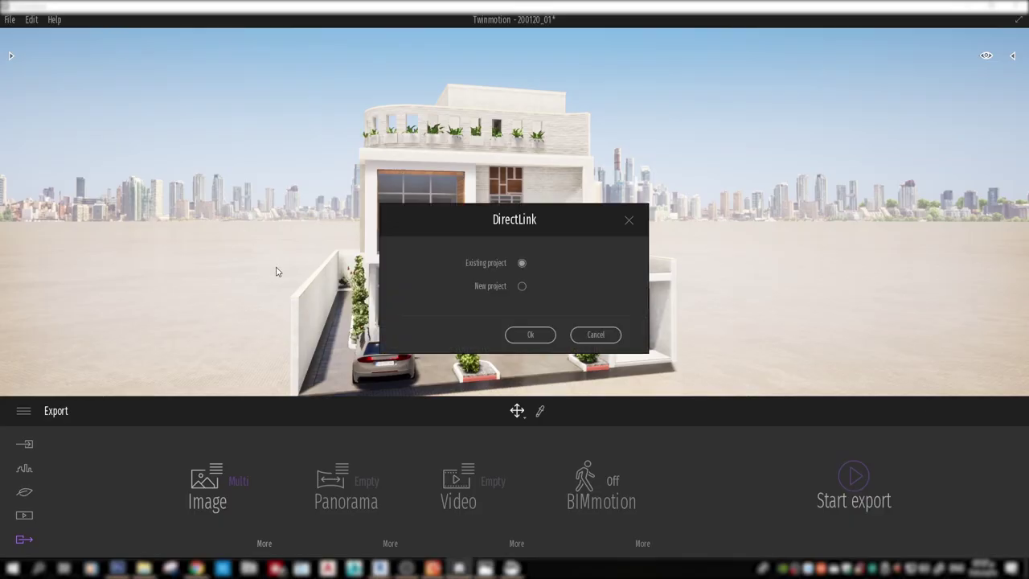
Sync into the existing project and save it as 200120_02.tm
left_click(530, 334)
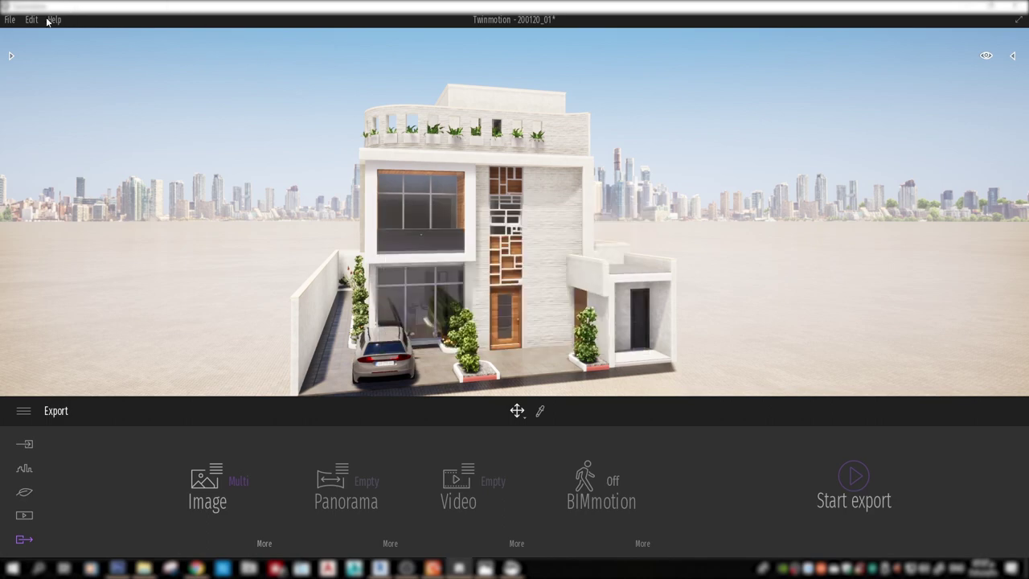
left_click(9, 19)
left_click(46, 122)
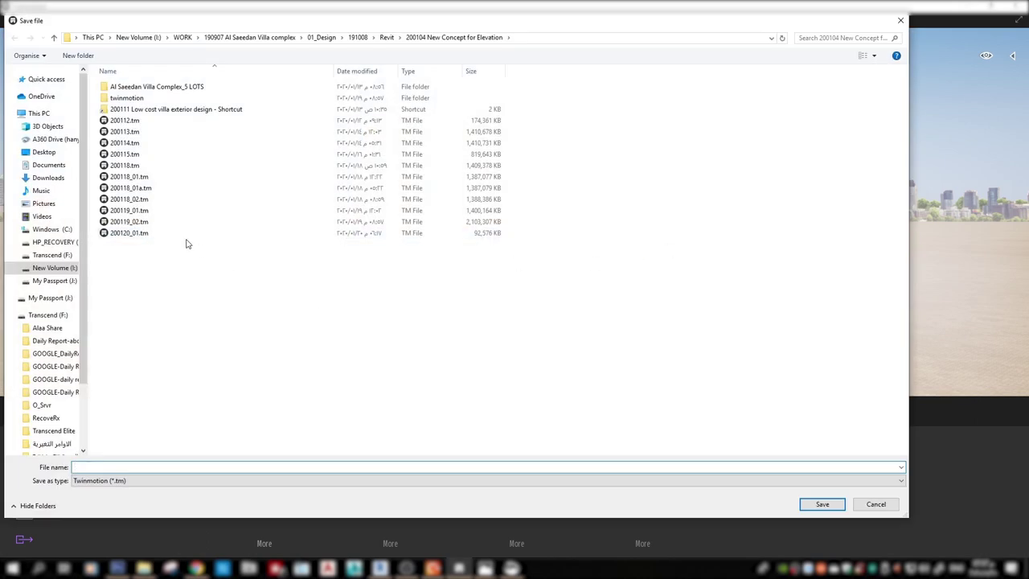
left_click(187, 234)
left_click(90, 467)
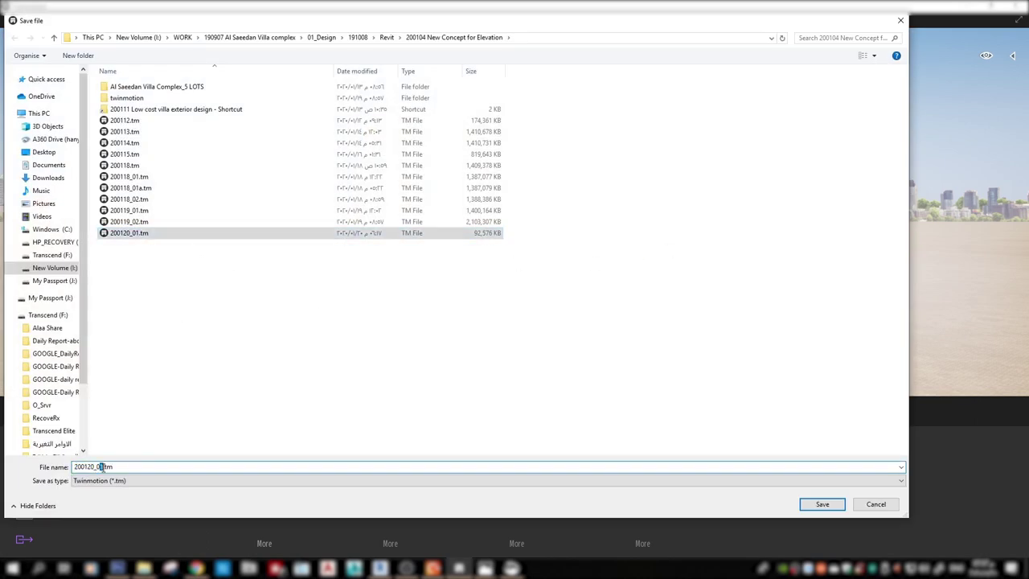
type("2")
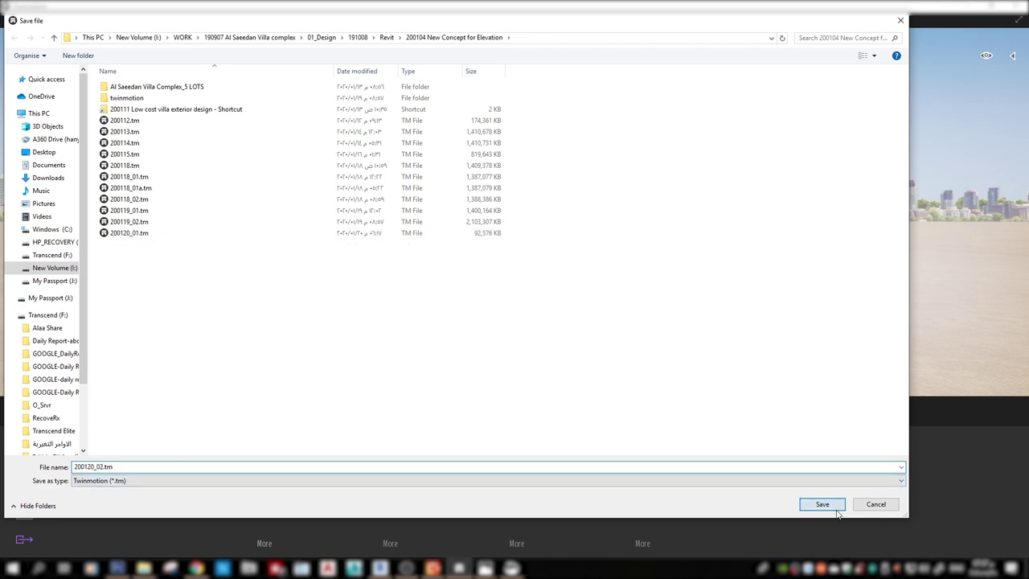
left_click(821, 504)
Attempt another Save As reusing the 200120_02 name and dismiss the save prompt
left_click(9, 20)
left_click(46, 122)
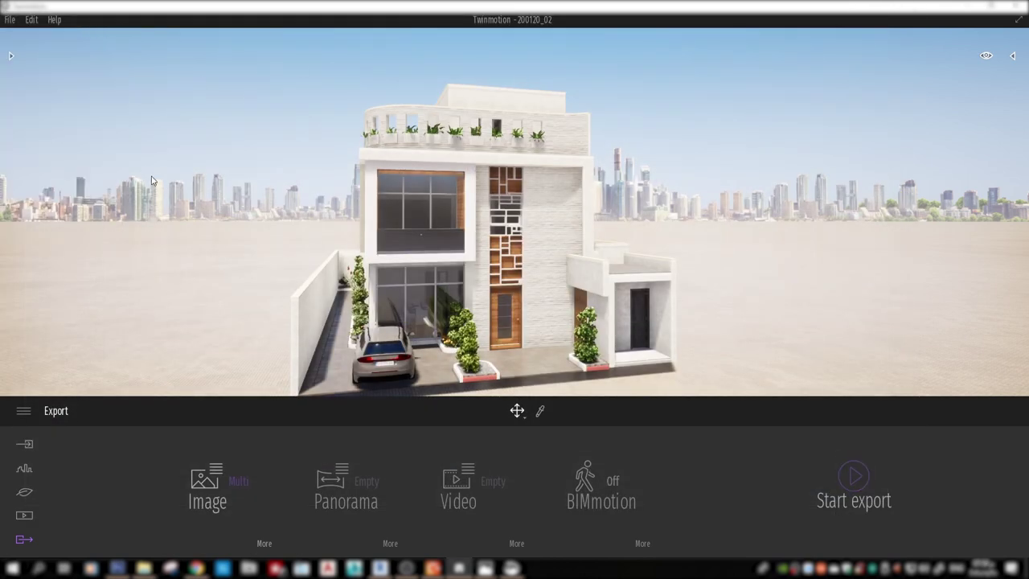
left_click(138, 243)
left_click(100, 467)
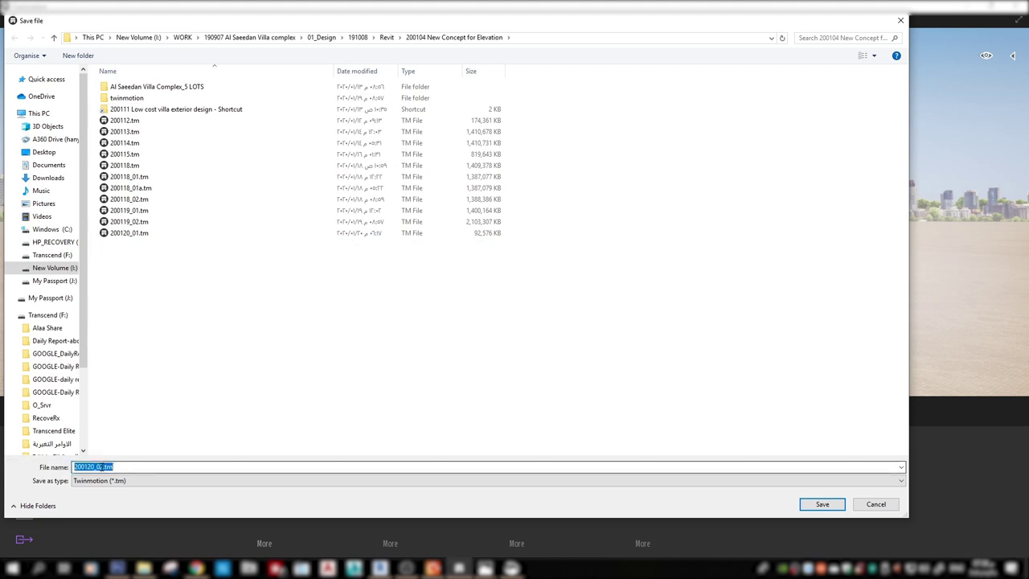
left_click(98, 466)
type("2")
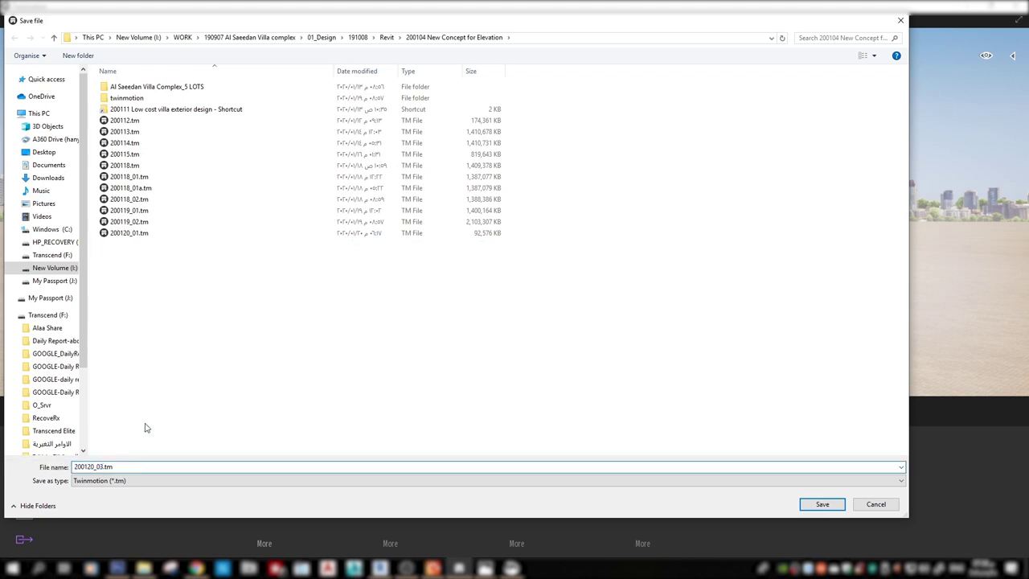
left_click(822, 504)
Save the project as 200120_03.tm
left_click(9, 19)
left_click(47, 123)
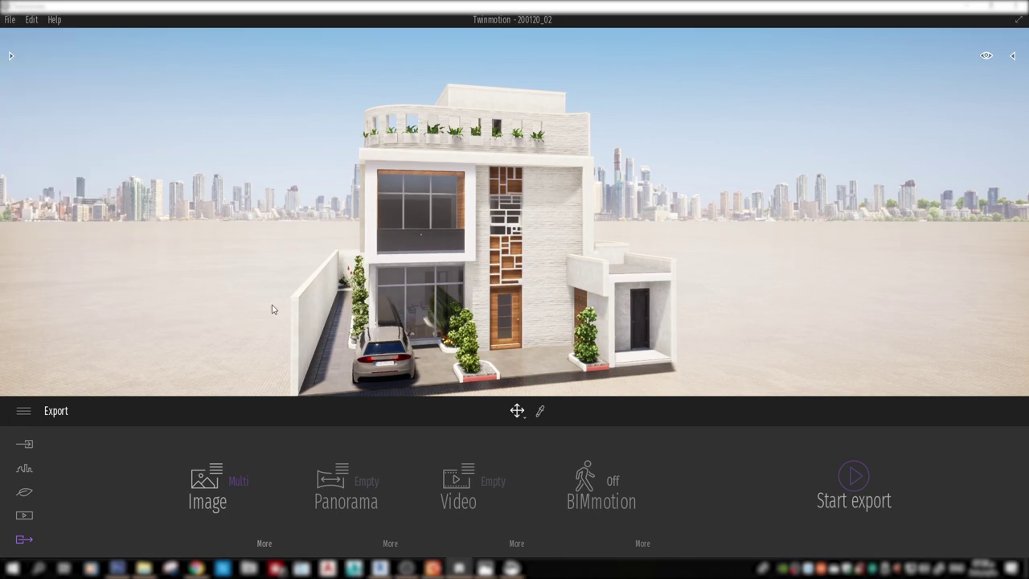
left_click(129, 244)
left_click(94, 467)
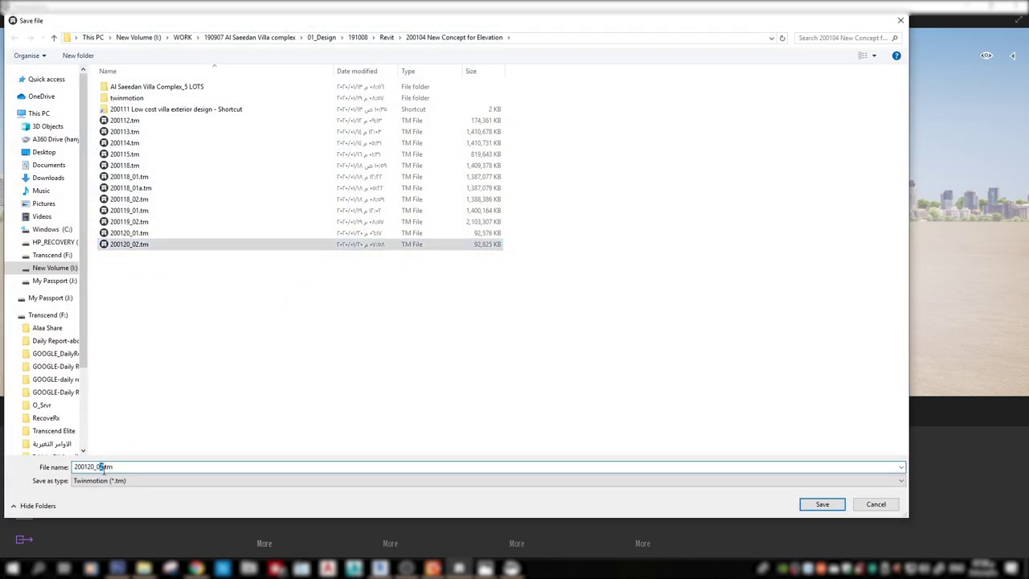
type("3")
left_click(822, 504)
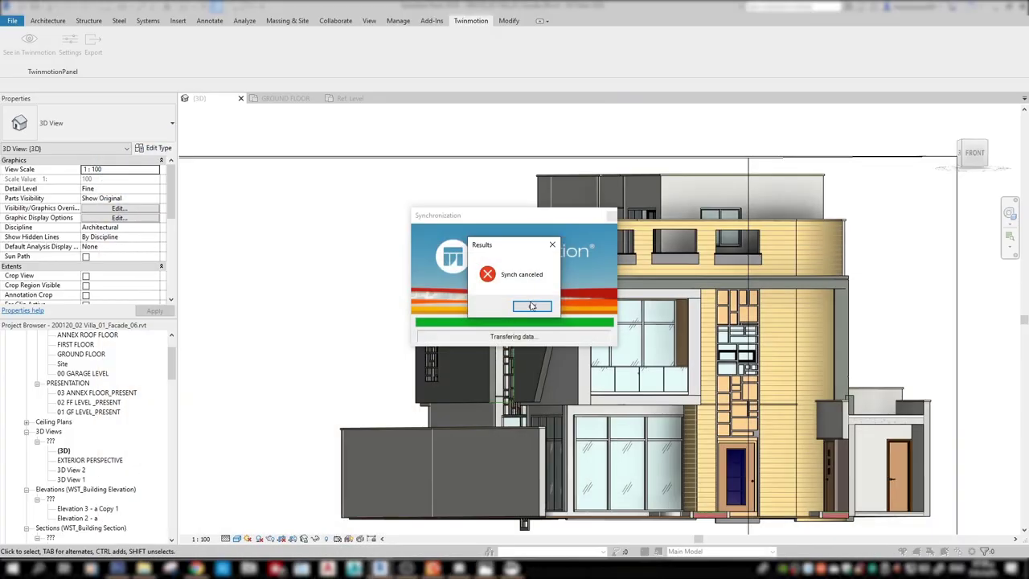
Sync the updated Revit model into existing project 200120_03.tm, then orbit to the roof planters
left_click(532, 307)
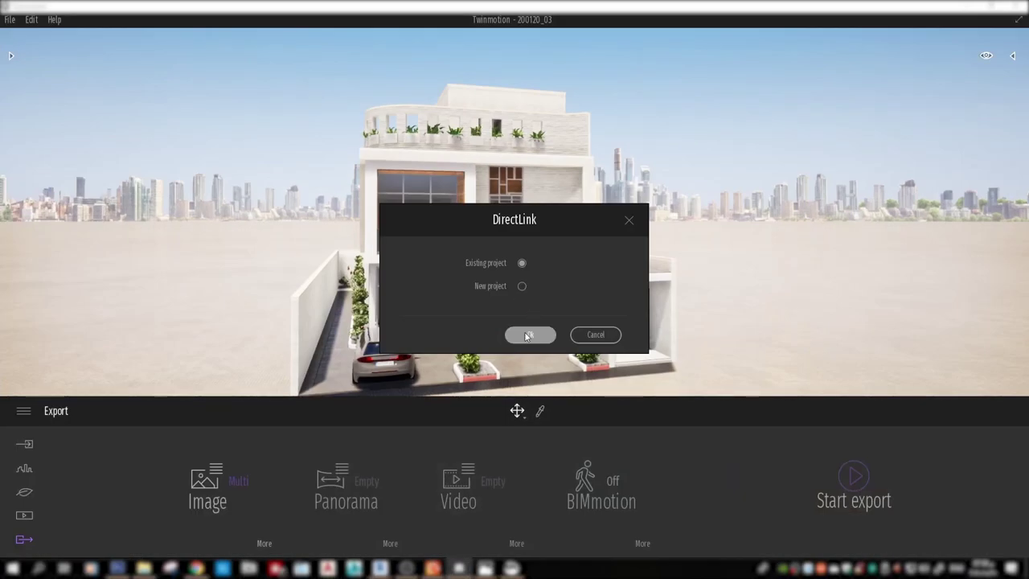
left_click(527, 336)
left_click(177, 249)
double_click(177, 249)
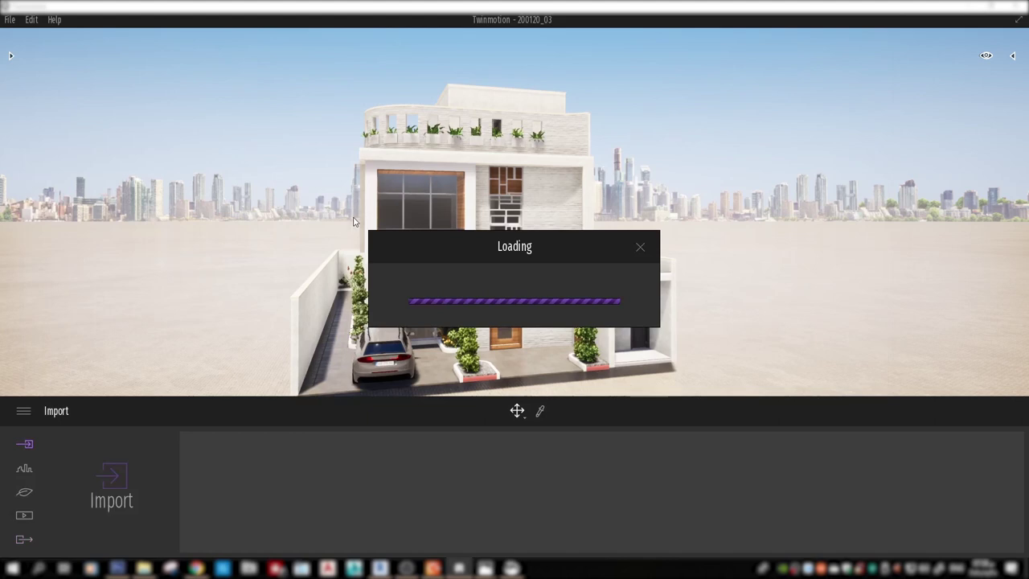
left_click(616, 332)
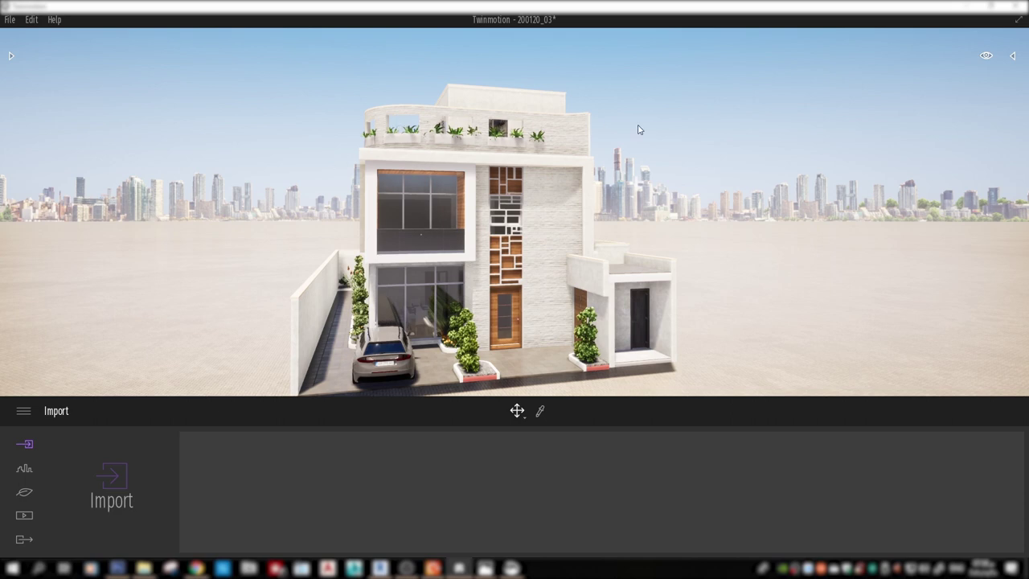
left_click_drag(490, 178, 495, 168)
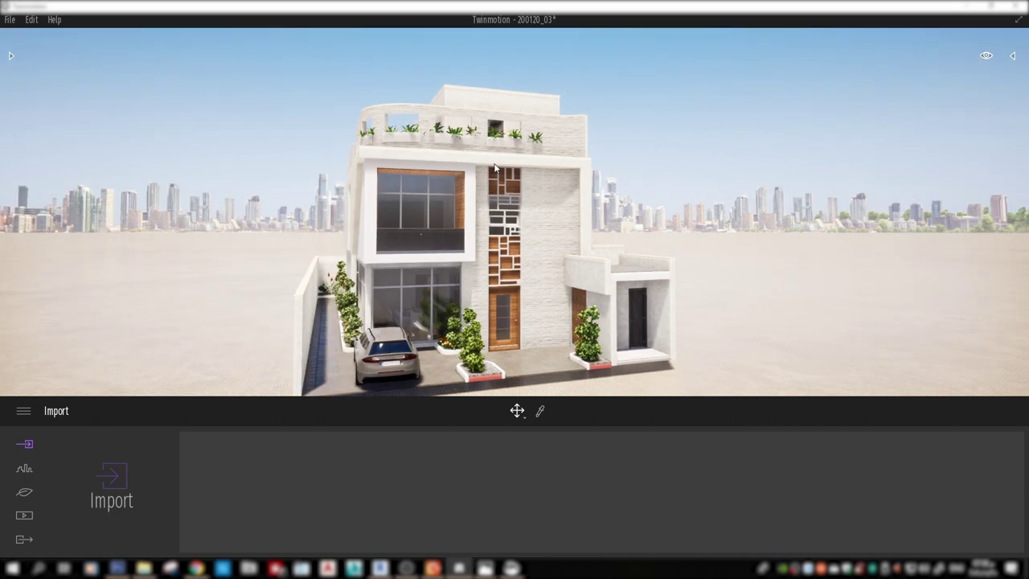
mouse_move(494, 167)
left_mouse_down()
mouse_move(526, 116)
mouse_move(700, 206)
left_mouse_up()
Zoom and orbit down onto the curved terrace, then select a Cinnamon fern in its planters
left_click(699, 206)
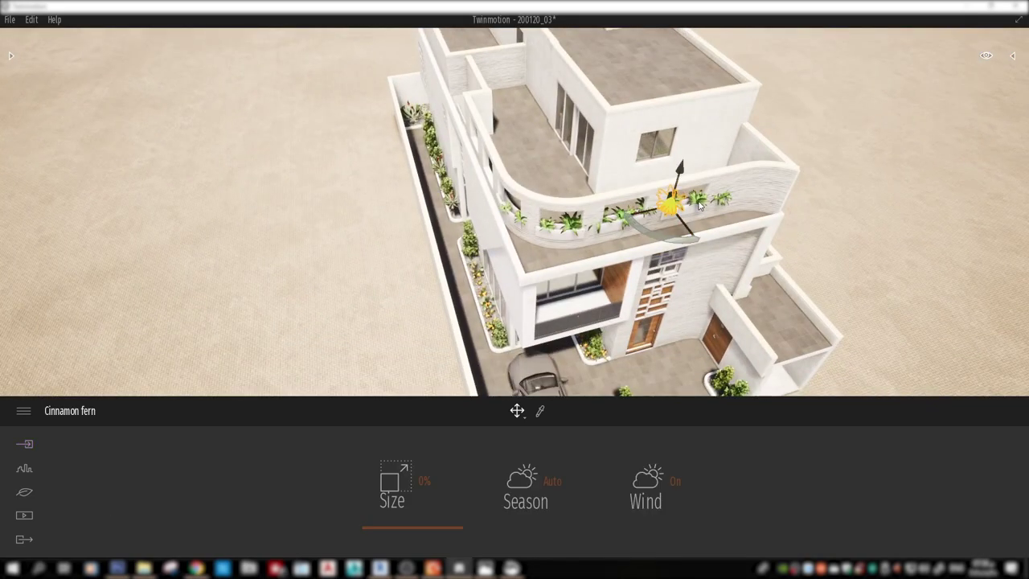
left_click(699, 211, "ctrl")
scroll(701, 221, "up", 2)
key("Escape")
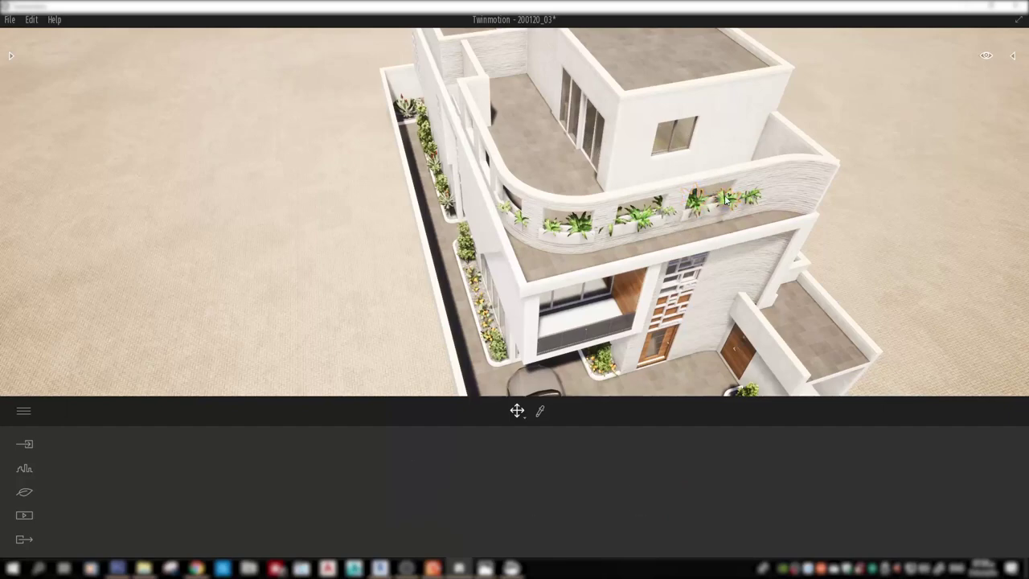
left_click(726, 199)
left_click_drag(892, 200, 792, 265)
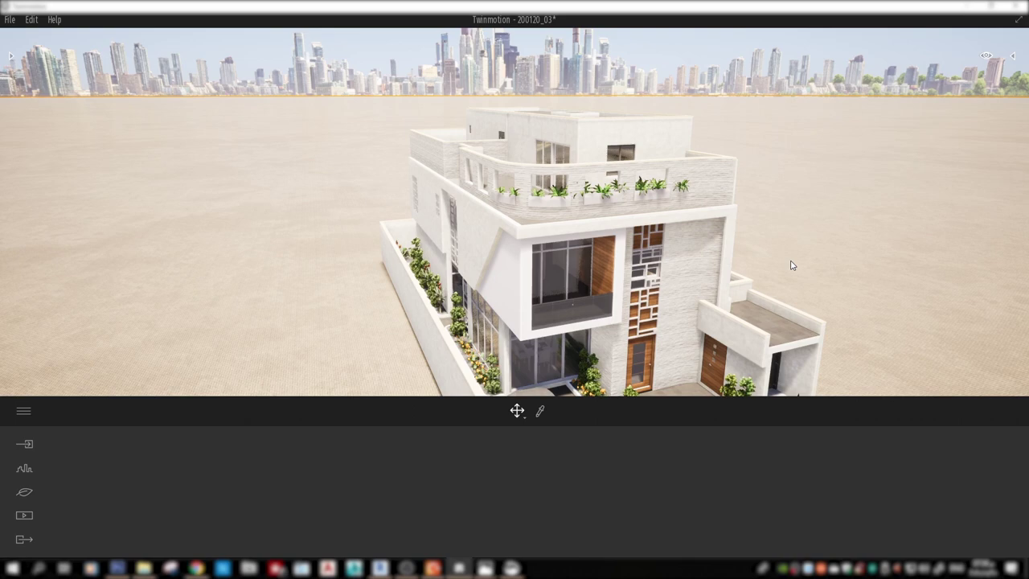
mouse_move(792, 266)
left_mouse_down()
mouse_move(599, 262)
mouse_move(497, 296)
mouse_move(548, 315)
mouse_move(580, 275)
left_mouse_up()
left_click(527, 288)
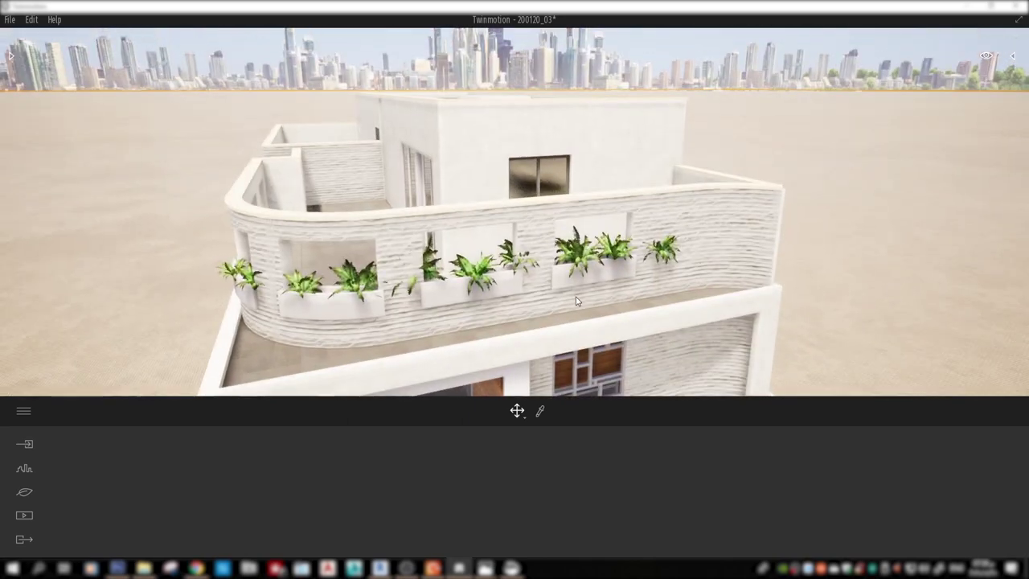
left_click(611, 233)
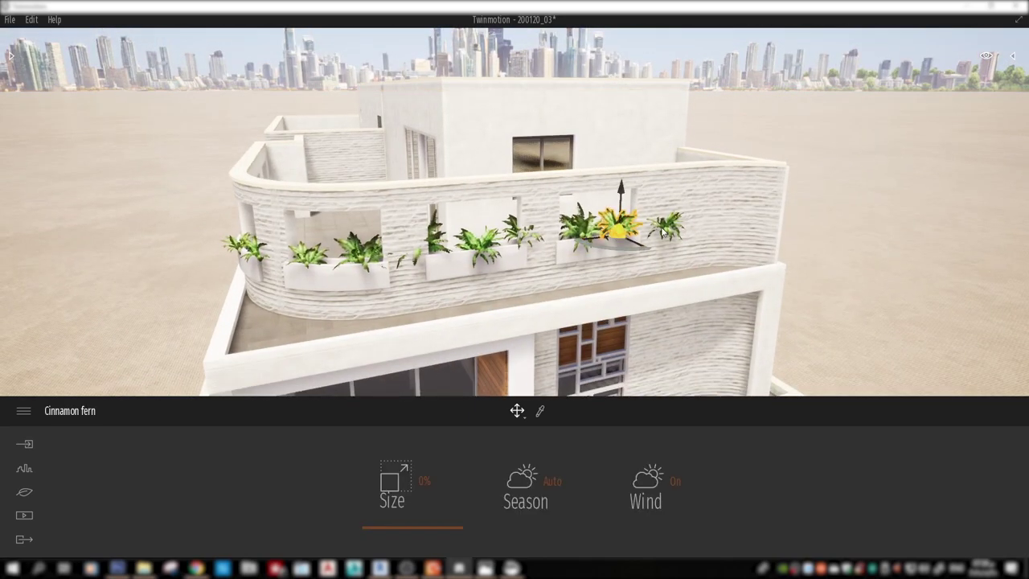
Move the rightmost Cinnamon fern into the middle terrace planter
left_click(667, 227)
mouse_move(666, 227)
left_mouse_down()
mouse_move(475, 260)
mouse_move(508, 261)
mouse_move(460, 256)
left_mouse_up()
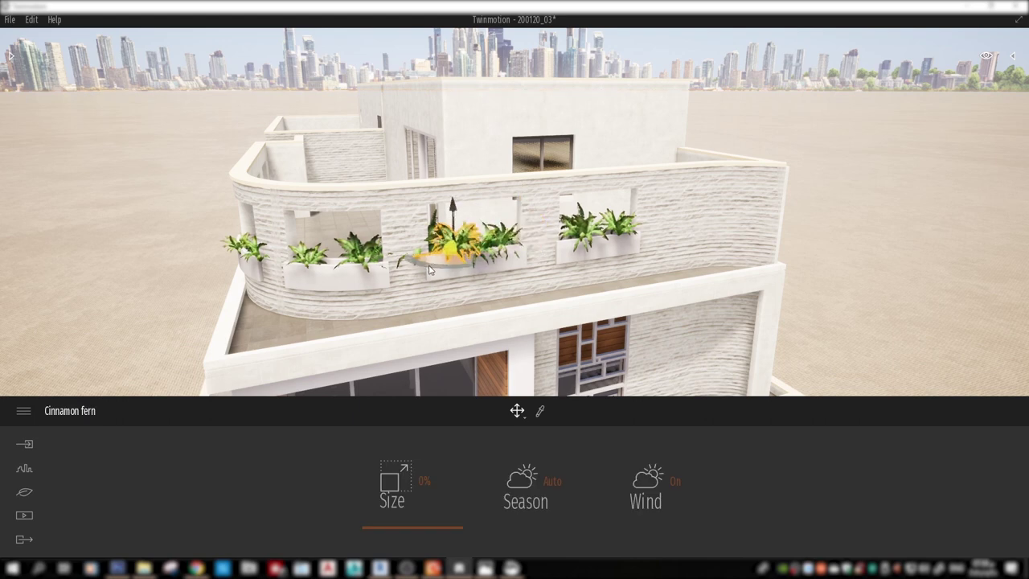
left_click(922, 153)
left_click(487, 243)
left_click(474, 274)
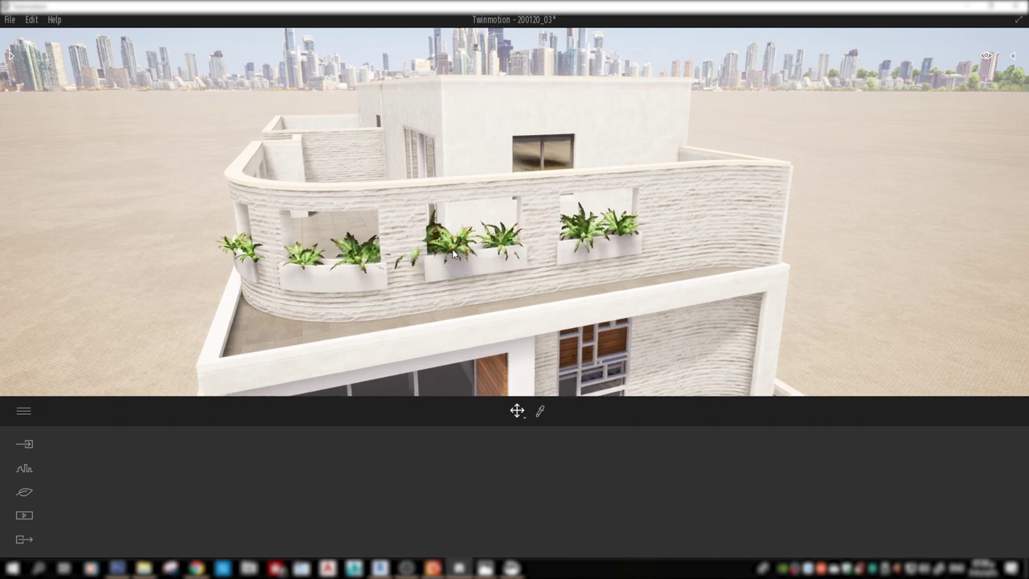
left_click(467, 257)
left_click(748, 285)
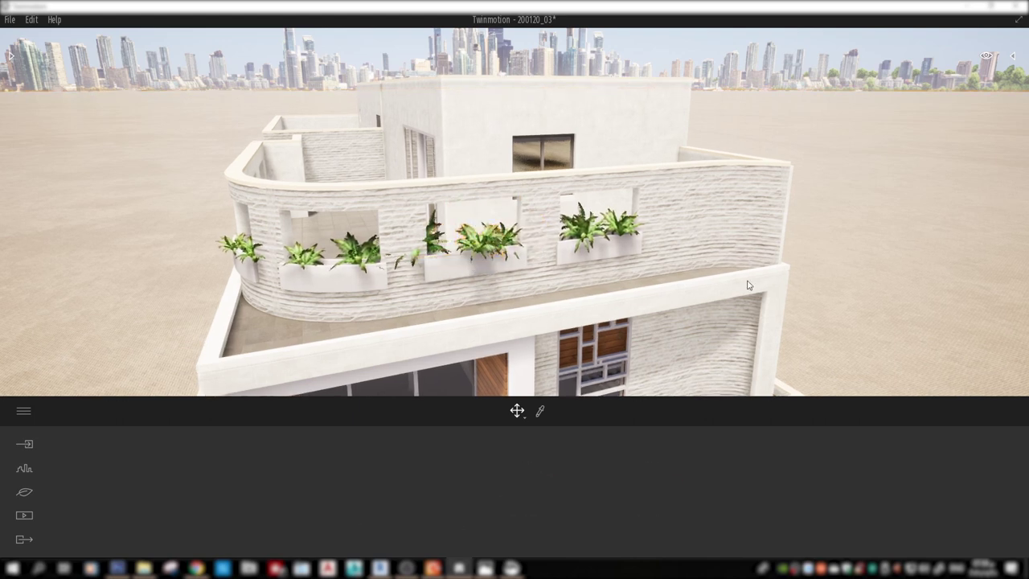
Nudge the fern rightward to settle it within the middle planter
left_click(437, 256)
left_click_drag(438, 256, 470, 258)
left_click(485, 302)
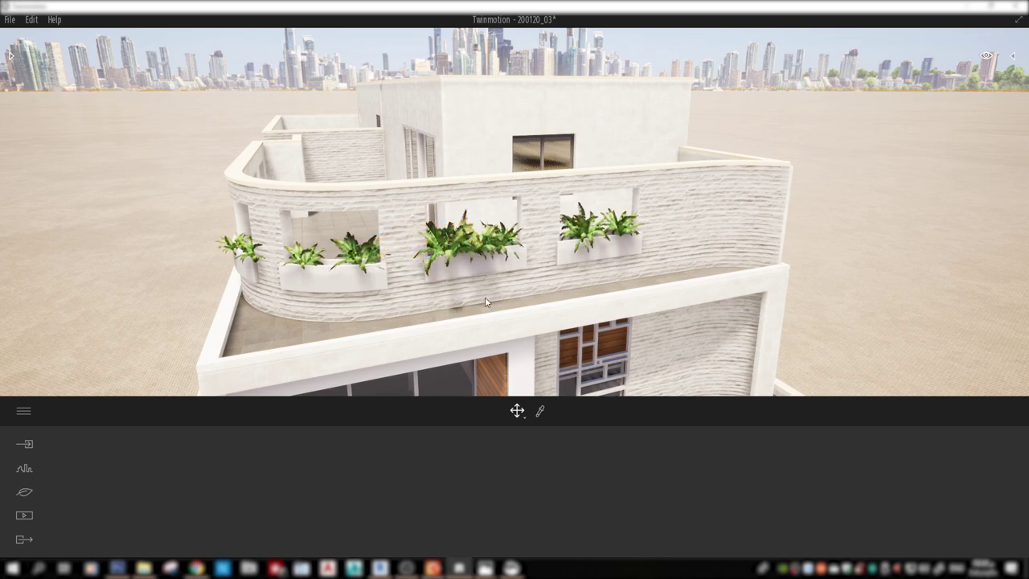
right_click_drag(485, 302, 563, 270)
scroll(563, 269, "up", 3)
left_click(563, 269)
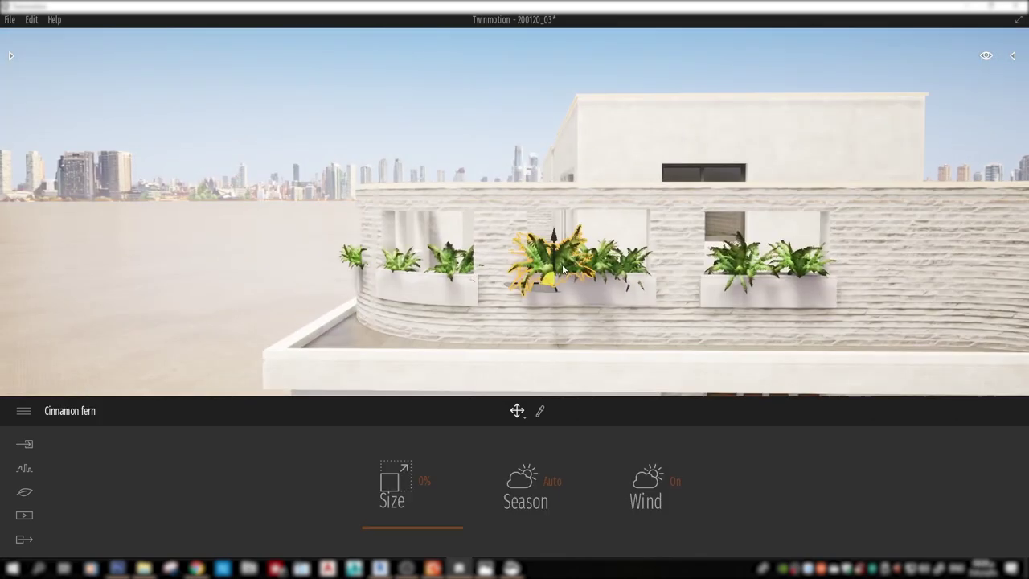
left_click_drag(563, 269, 623, 235)
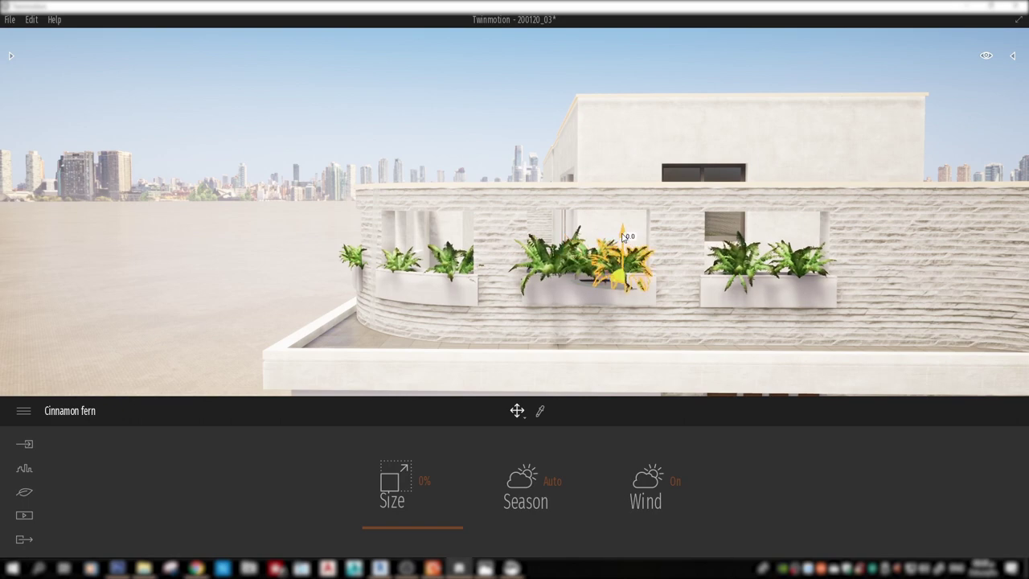
Turn the selected terrace fern to a new angle with the gizmo arc
left_click(471, 115)
mouse_move(471, 115)
right_mouse_down()
mouse_move(451, 160)
mouse_move(804, 251)
right_mouse_up()
right_click_drag(702, 234, 604, 255)
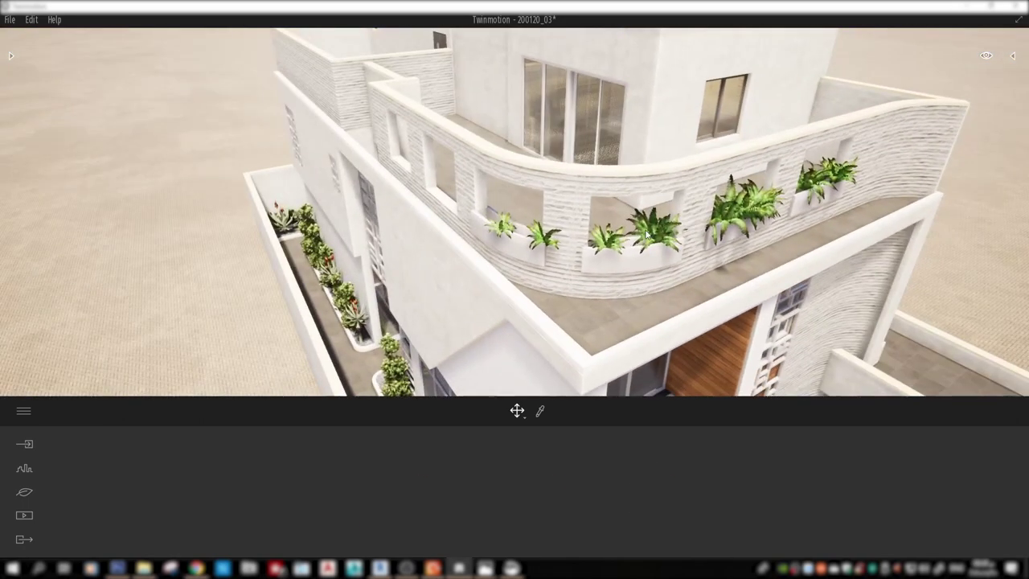
left_click(604, 255)
left_click_drag(634, 262, 635, 235)
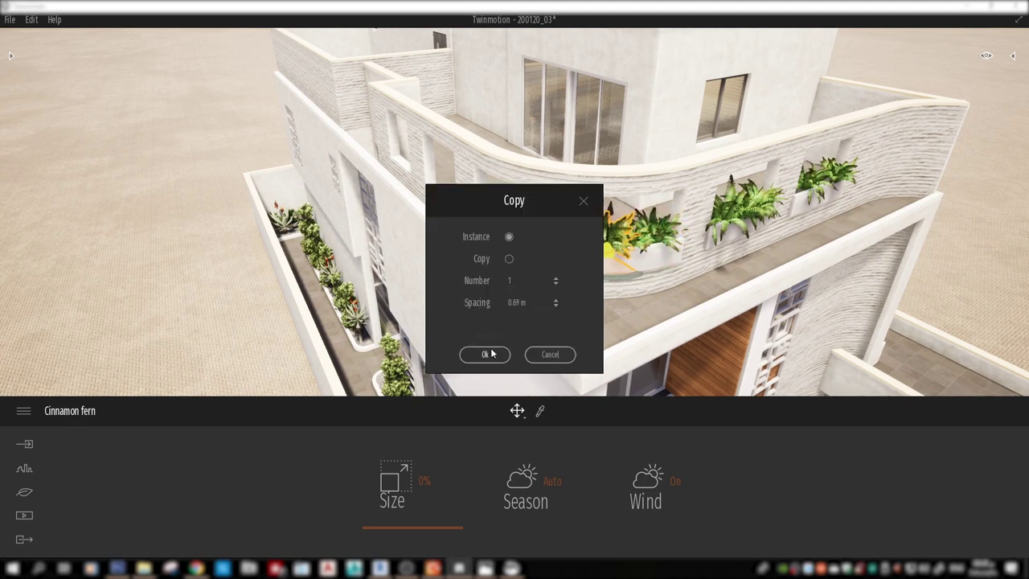
Create the instanced Cinnamon fern copy and bring the balcony planter into close view
left_click(485, 357)
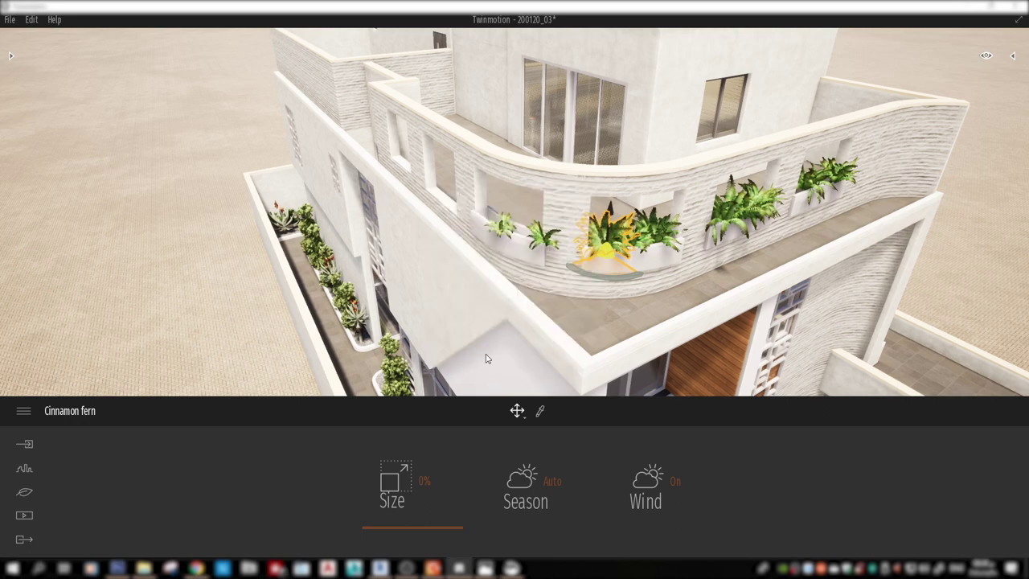
left_click(991, 193)
right_click_drag(991, 193, 909, 268)
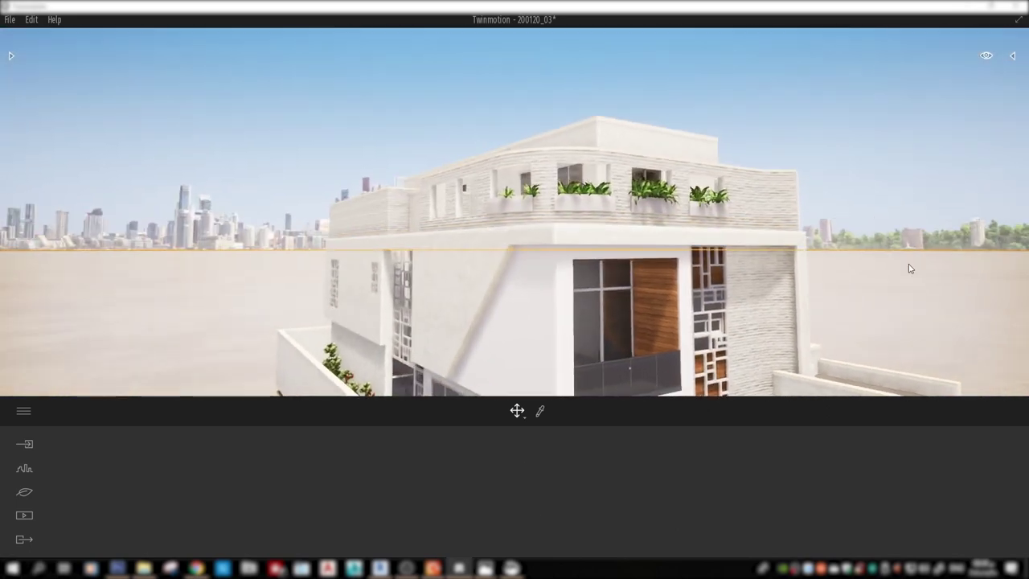
left_click(652, 187)
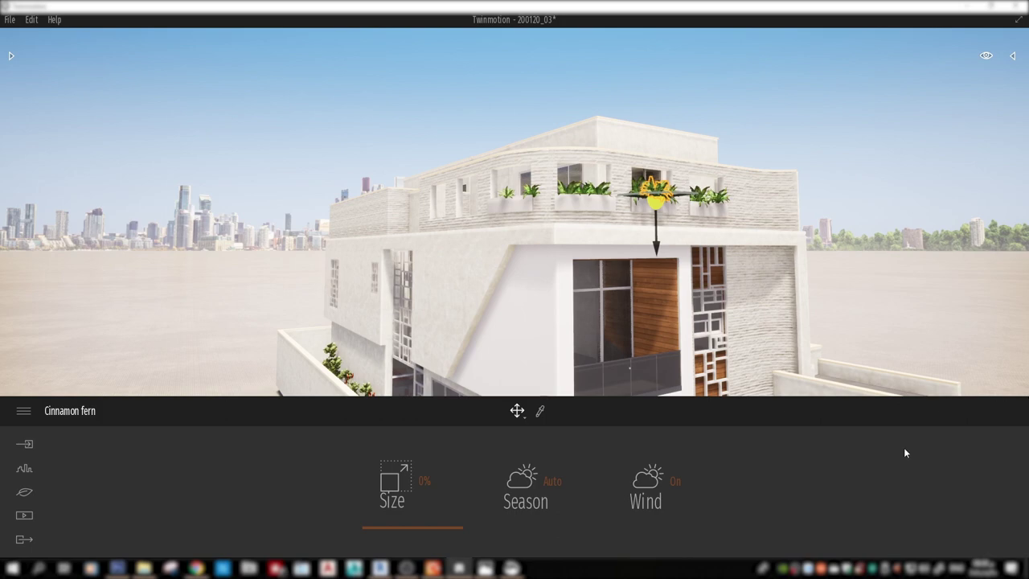
left_click(905, 306)
right_click_drag(905, 305, 804, 266)
left_click(701, 178)
right_click_drag(700, 178, 697, 185)
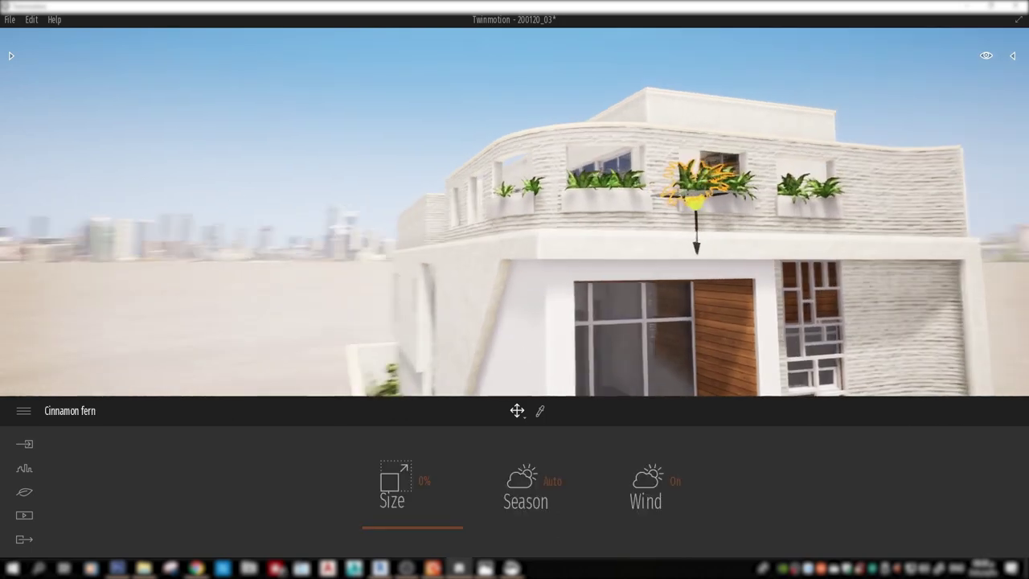
Slide the ferns left and right along the balcony planters to space them out
left_click(735, 75)
left_click(709, 186)
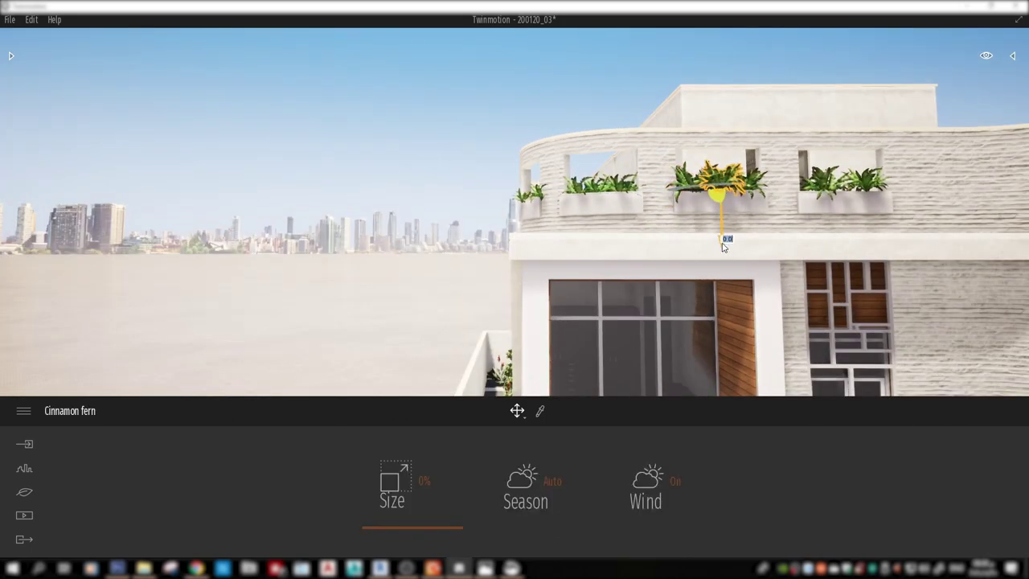
left_click_drag(721, 186, 697, 185)
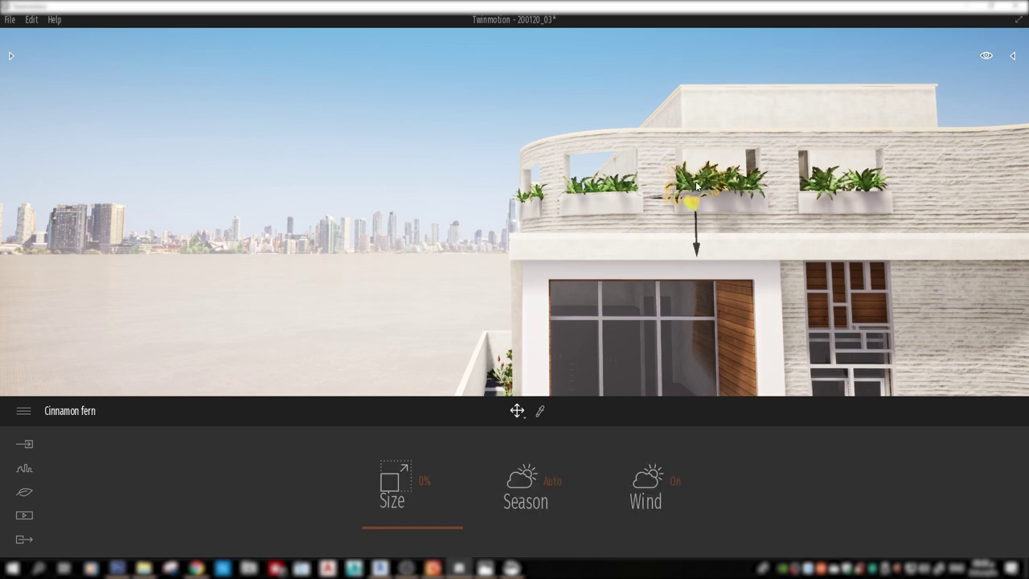
left_click(653, 102)
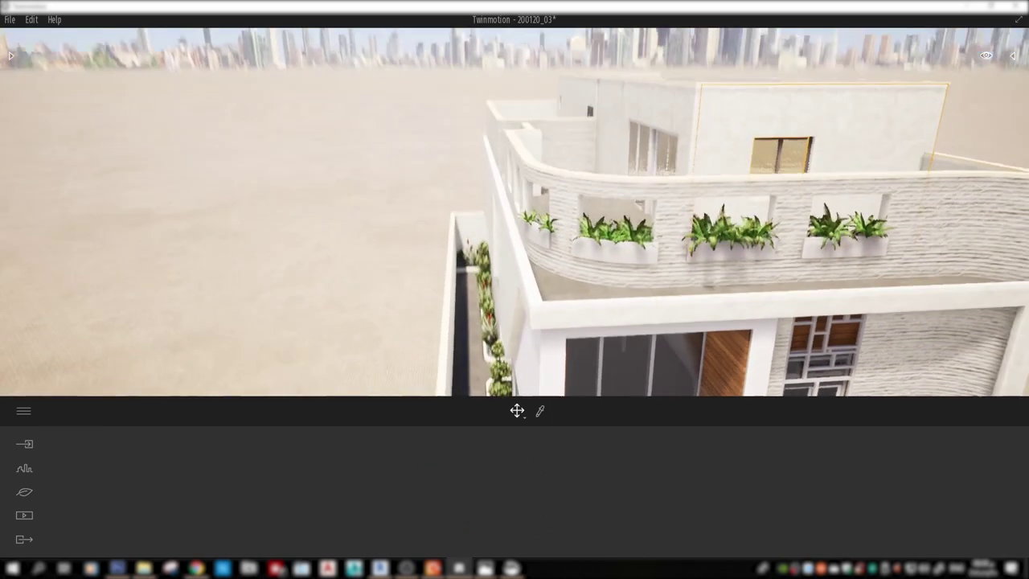
left_click(824, 254)
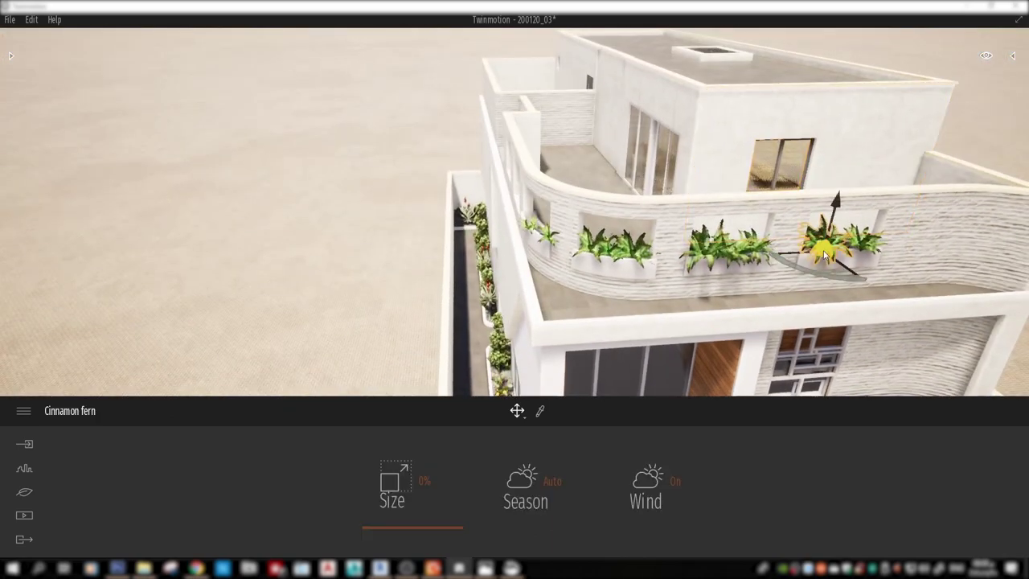
mouse_move(832, 273)
left_mouse_down()
mouse_move(864, 256)
mouse_move(810, 264)
left_mouse_up()
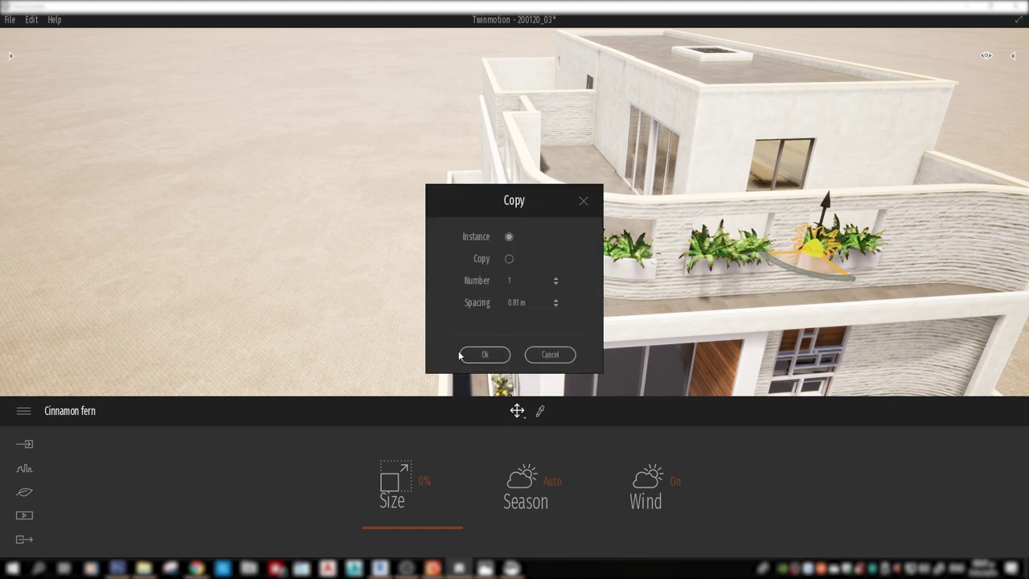
mouse_move(898, 267)
left_mouse_down()
mouse_move(643, 242)
mouse_move(710, 336)
left_mouse_up()
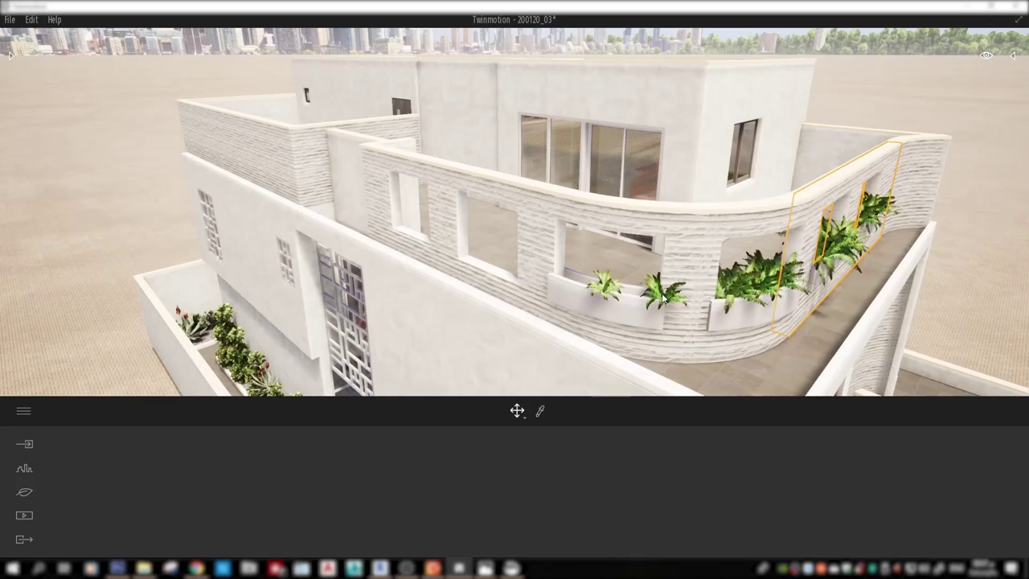
Slide a fern along the planter and confirm the fern copies along the curved wall
mouse_move(664, 298)
left_mouse_down()
mouse_move(643, 316)
mouse_move(610, 312)
left_mouse_up()
mouse_move(711, 343)
left_mouse_down()
mouse_move(613, 304)
mouse_move(559, 310)
mouse_move(559, 333)
left_mouse_up()
left_click(485, 355)
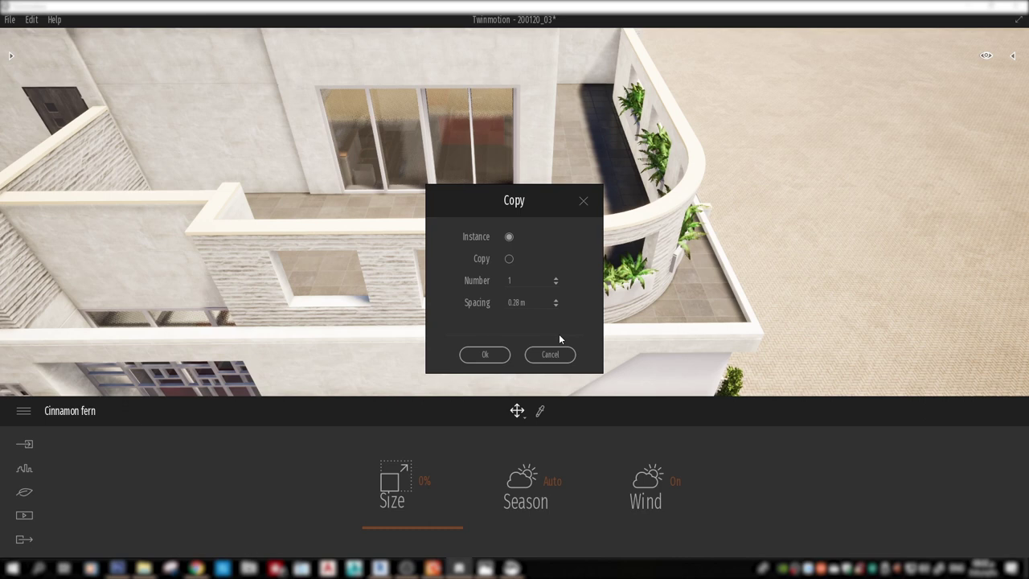
left_click(508, 258)
left_click(485, 354)
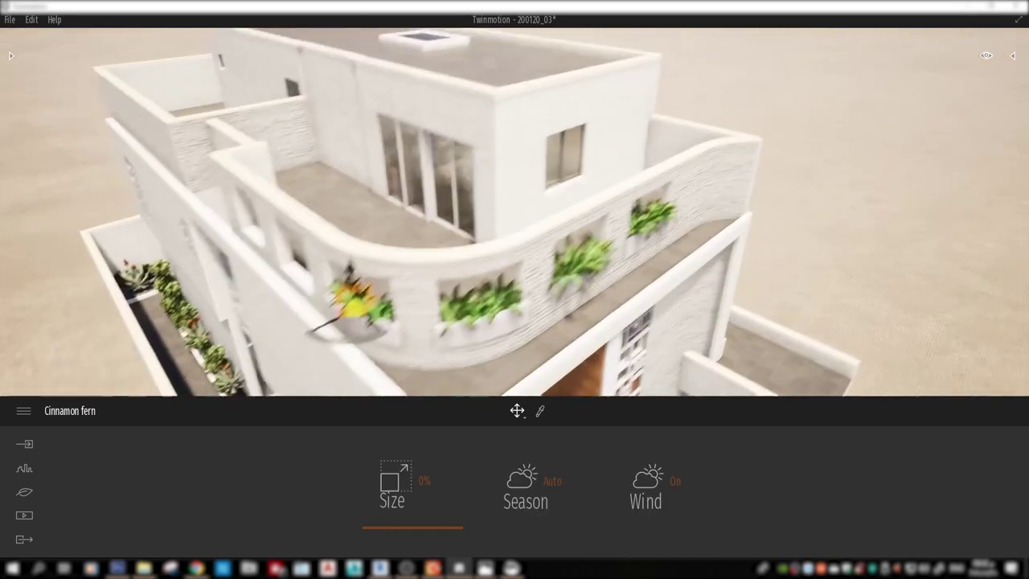
Review the fern placements in the curved-wall planters from frontal and side views
right_click_drag(494, 356, 494, 357)
left_click(396, 89)
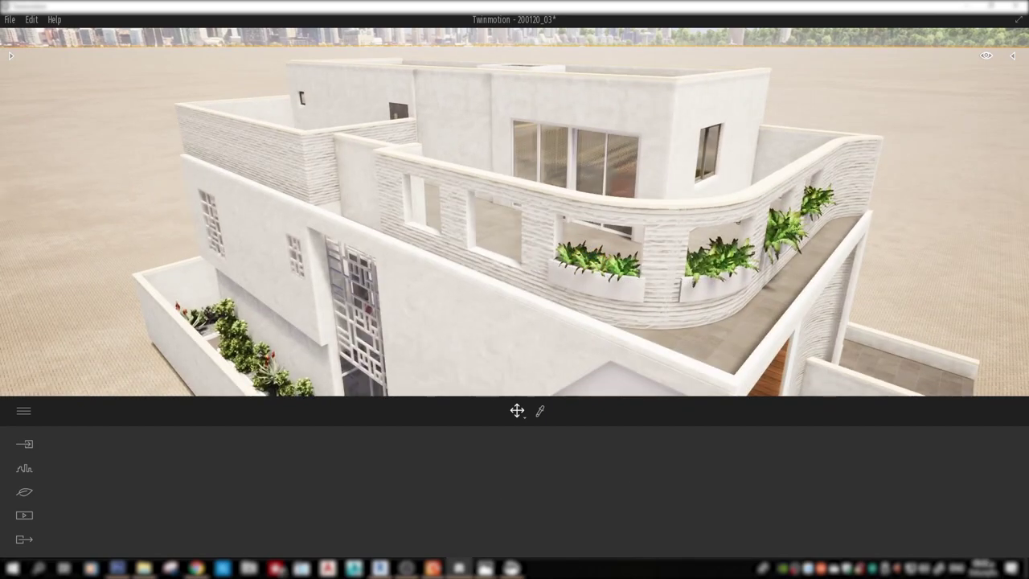
scroll(668, 276, "up", 2)
right_click_drag(586, 298, 588, 303)
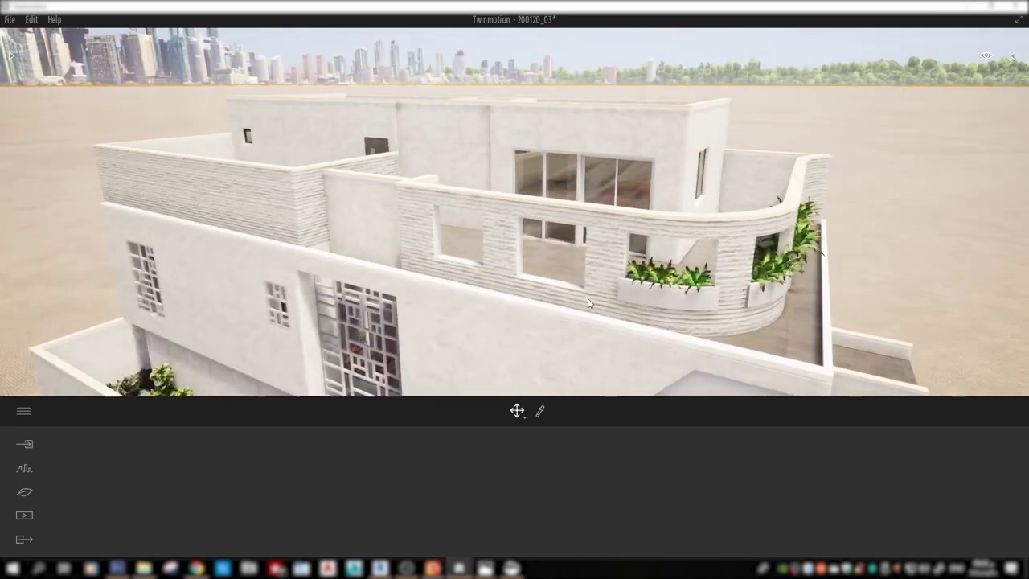
left_click(677, 299)
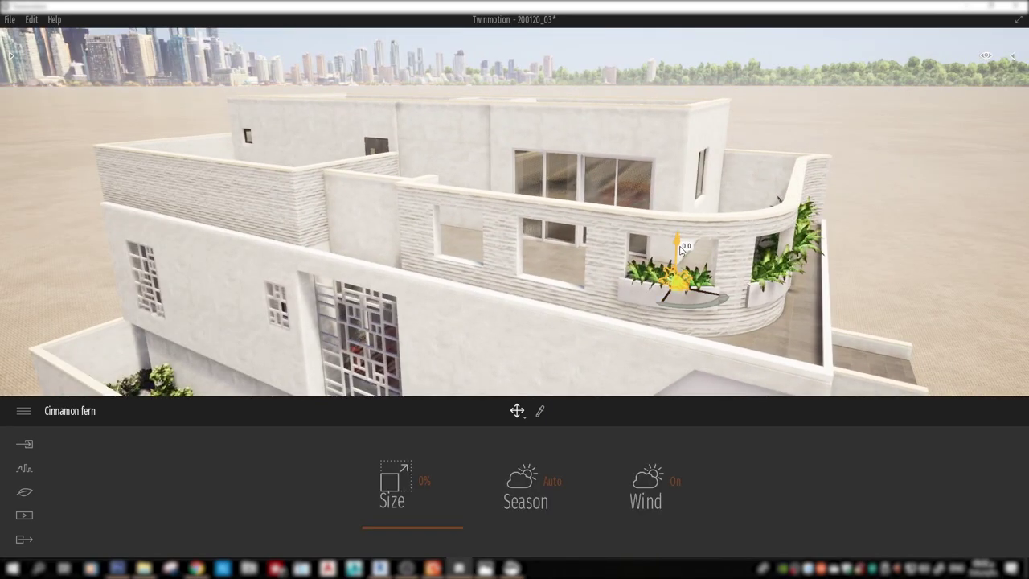
left_click(869, 314)
mouse_move(868, 315)
right_mouse_down()
mouse_move(661, 257)
mouse_move(595, 209)
right_mouse_up()
left_click(568, 174)
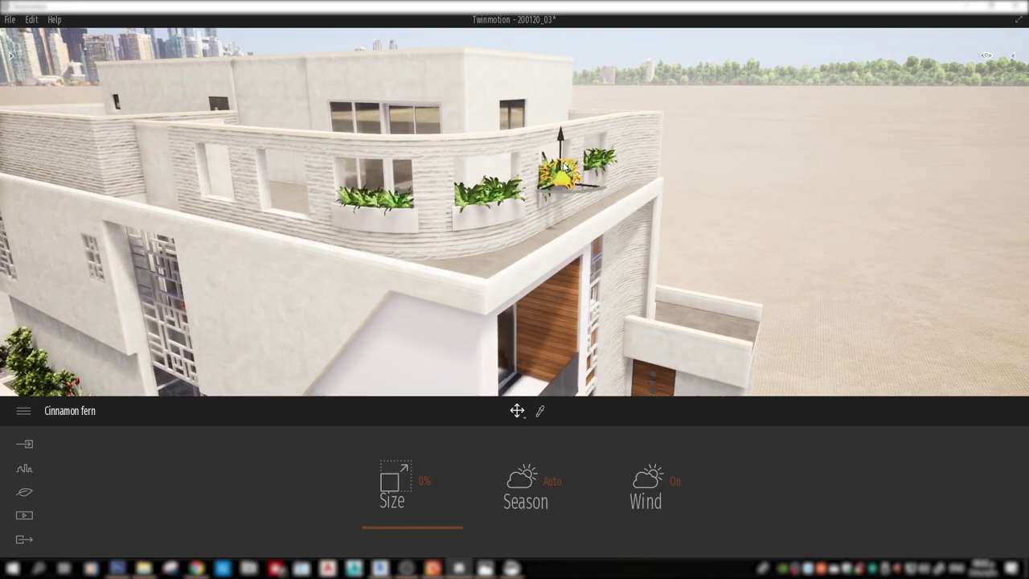
left_click(726, 217)
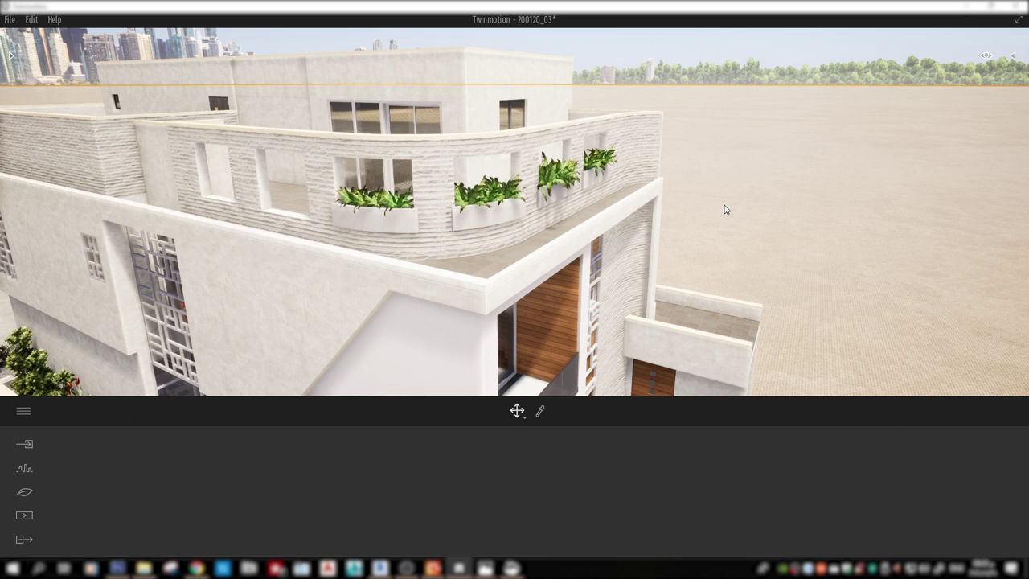
Orbit the Twinmotion villa to the front facade and select the Cinnamon fern planter
mouse_move(724, 210)
left_mouse_down()
mouse_move(347, 248)
mouse_move(394, 239)
left_mouse_up()
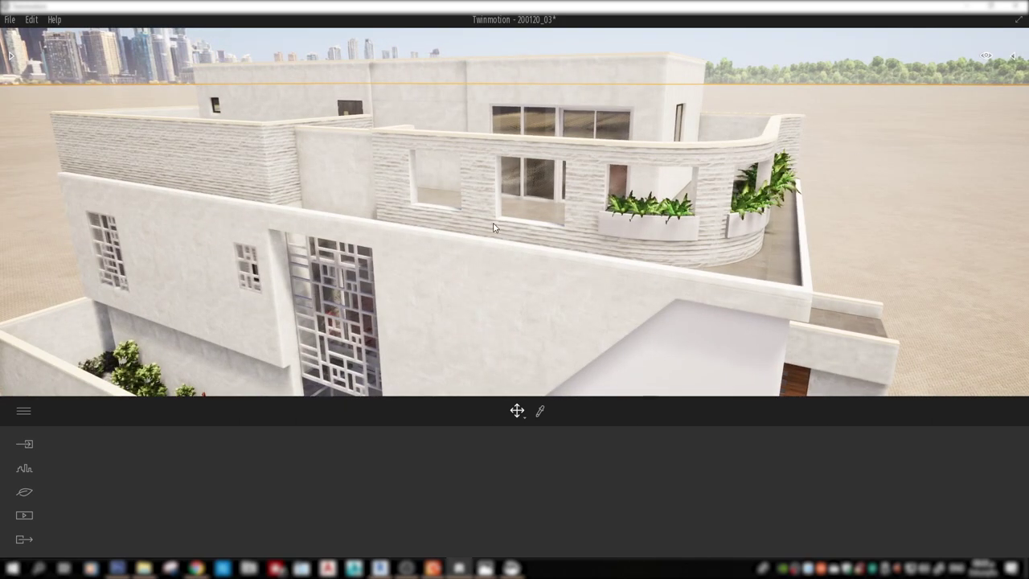
left_click_drag(662, 252, 662, 252)
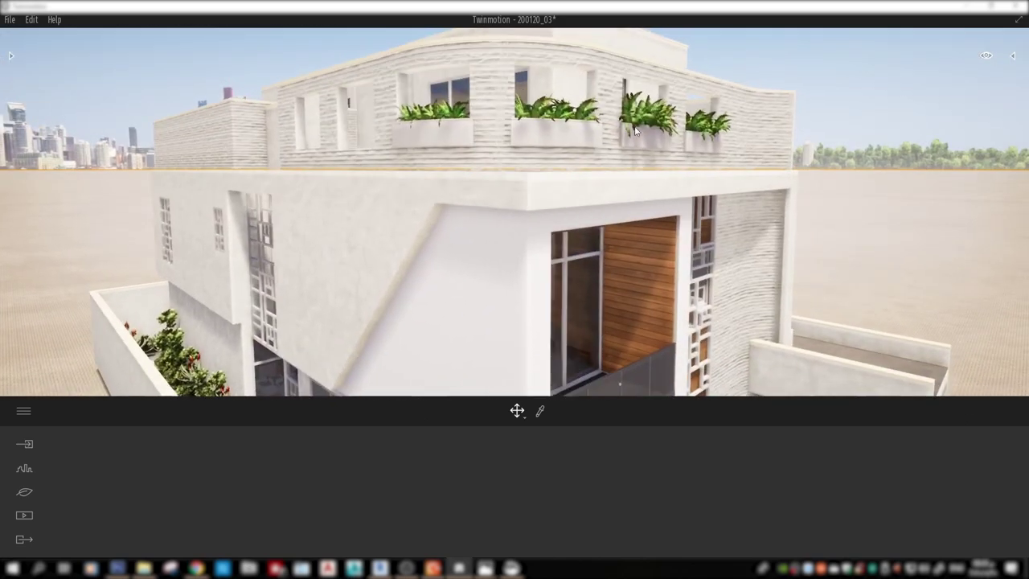
left_click(643, 113)
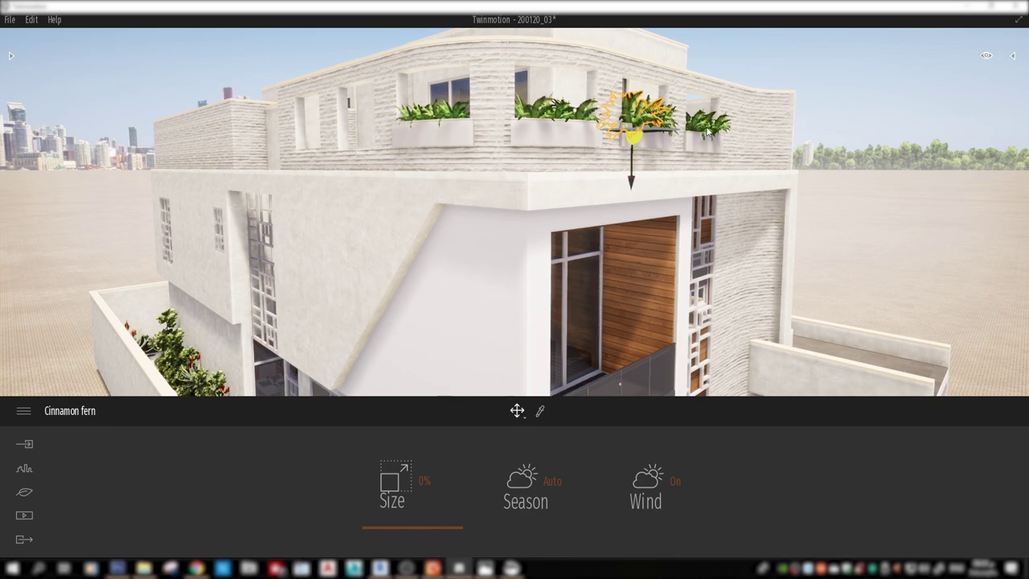
Swing to a close frontal view and select the curved balcony wall in Revit
mouse_move(632, 187)
left_mouse_down()
mouse_move(901, 271)
mouse_move(857, 266)
left_mouse_up()
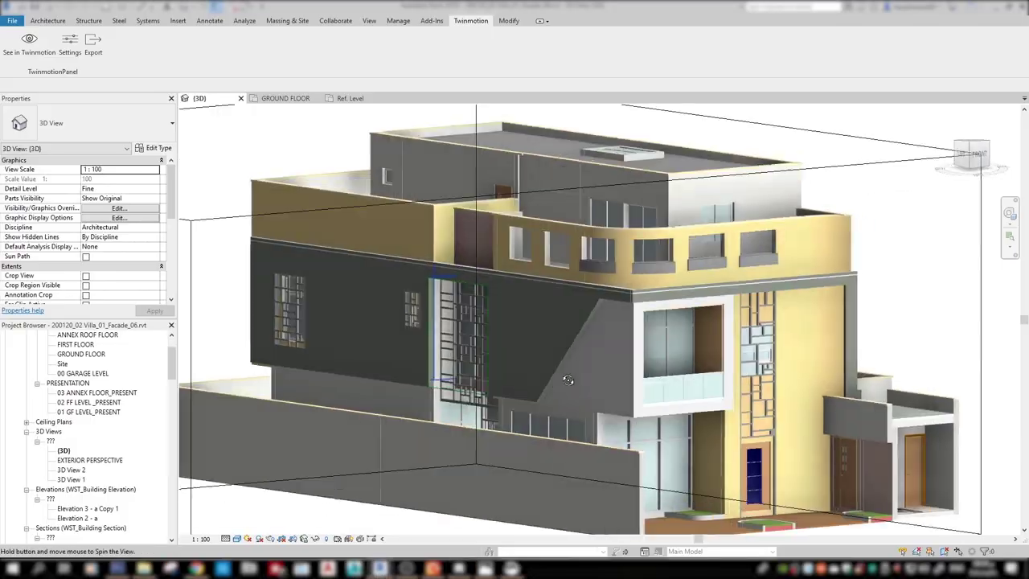
scroll(568, 379, "up", 5)
mouse_move(609, 275)
middle_mouse_down("shift")
mouse_move(703, 247)
mouse_move(517, 271)
mouse_move(725, 306)
mouse_move(582, 243)
middle_mouse_up("shift")
left_click(704, 247)
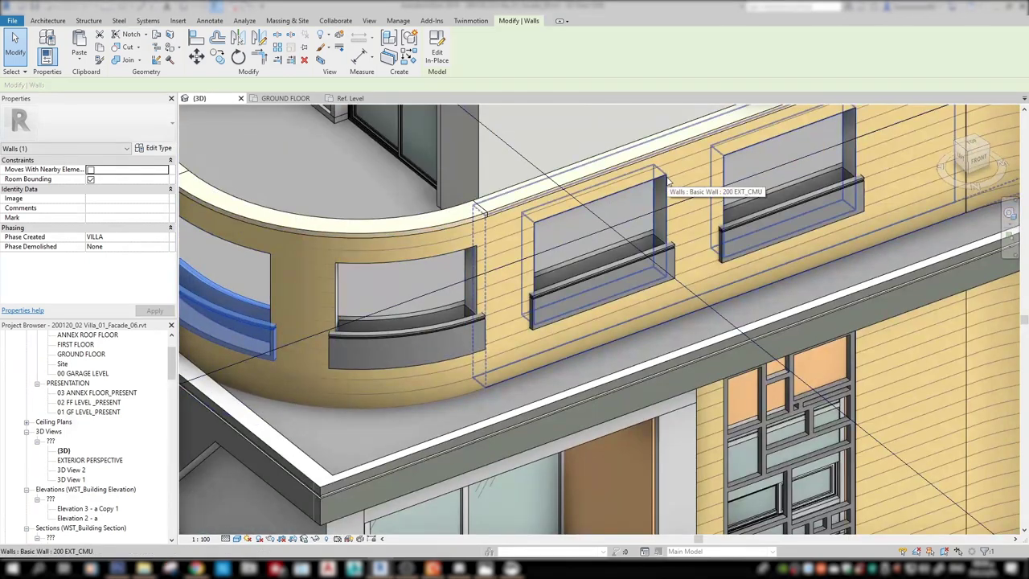
Open the Elevation 3 - a Copy 1 view from the Project Browser
scroll(87, 442, "down", 2)
scroll(87, 442, "down", 2)
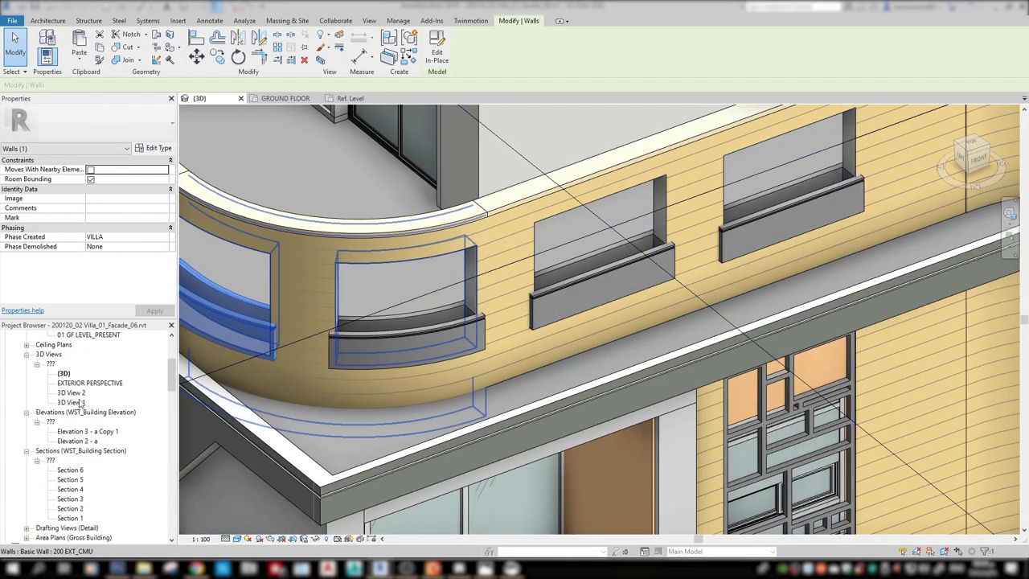
scroll(78, 430, "up", 1)
scroll(78, 430, "up", 1)
double_click(80, 471)
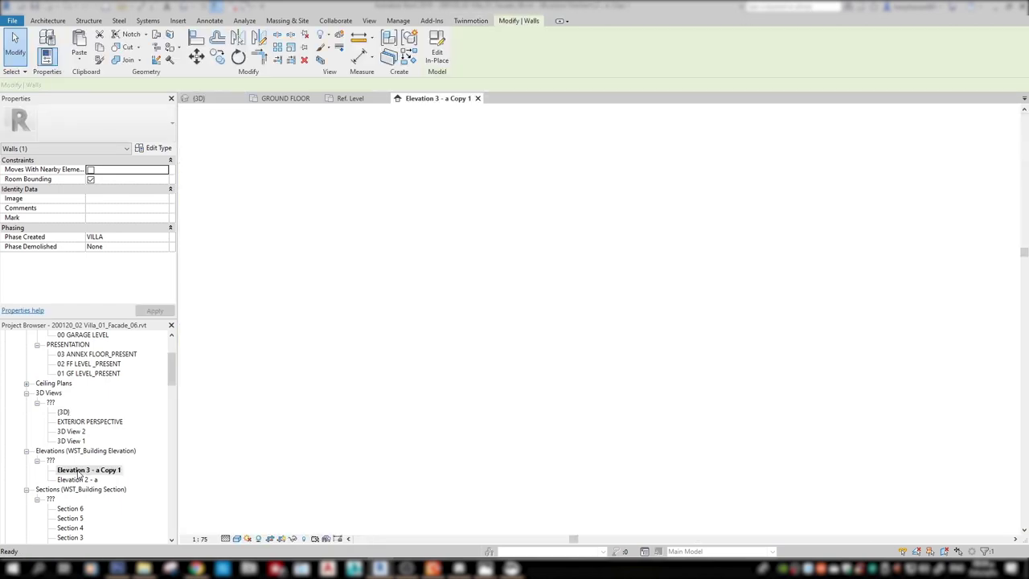
scroll(469, 310, "up", 3)
scroll(499, 266, "up", 2)
scroll(531, 222, "up", 2)
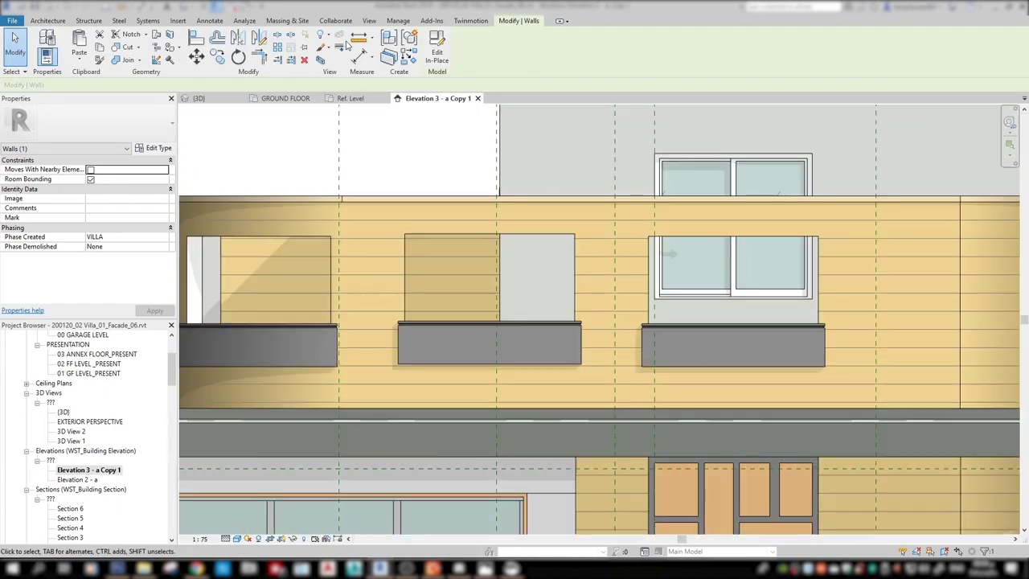
Add a 1400 aligned dimension (DI) across the balcony window opening
key("d")
key("i")
left_click(575, 238)
left_click(407, 281)
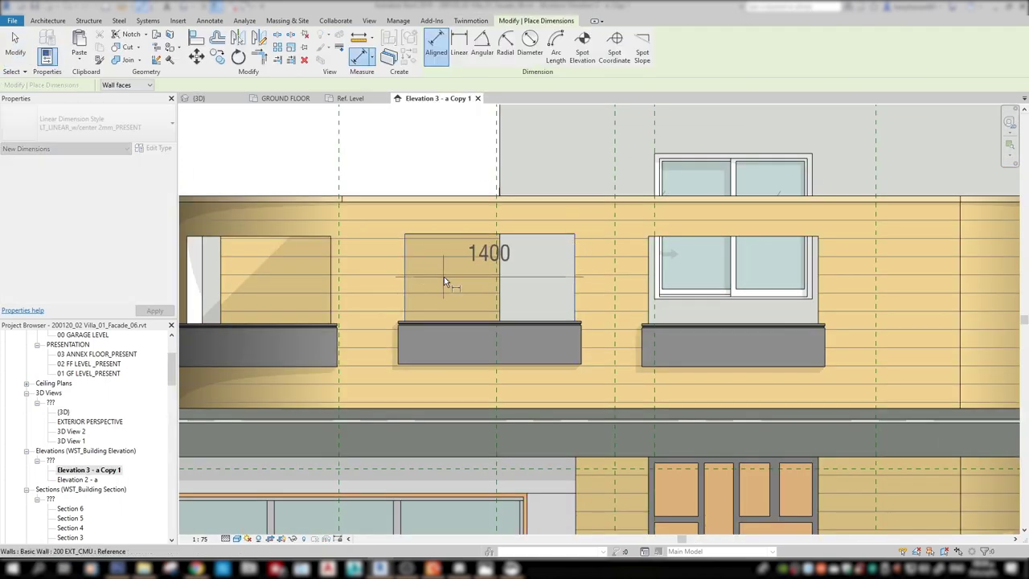
left_click(444, 276)
Return to the 3D view and orbit toward the balcony wall openings
middle_click_drag(391, 202, 485, 195)
scroll(485, 195, "down", 2)
scroll(484, 195, "down", 2)
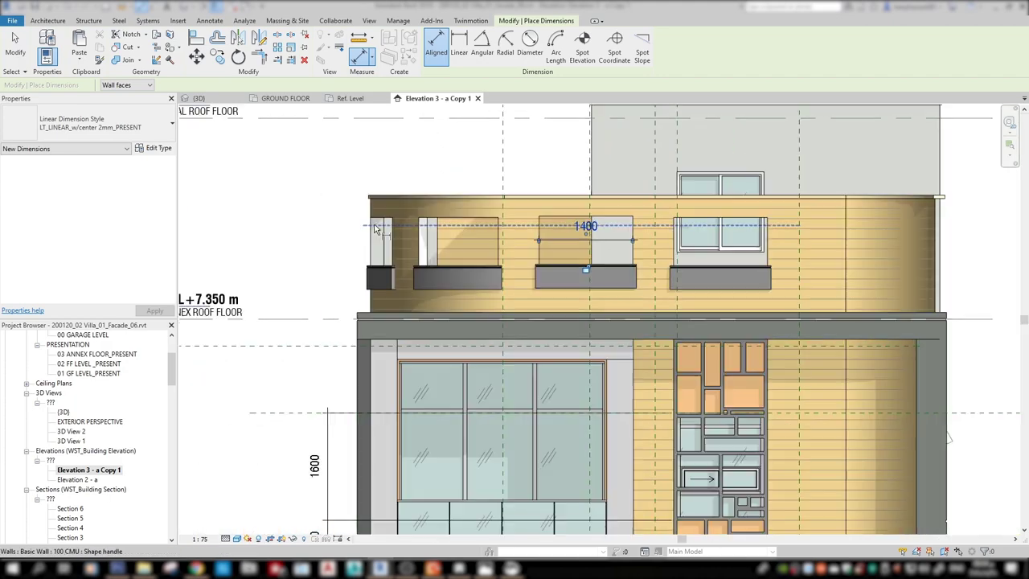
left_click(197, 98)
mouse_move(483, 322)
middle_mouse_down("shift")
mouse_move(414, 266)
mouse_move(537, 383)
middle_mouse_up("shift")
Dimension the middle balcony opening, which reads 1240
left_click(614, 334)
left_click(477, 322)
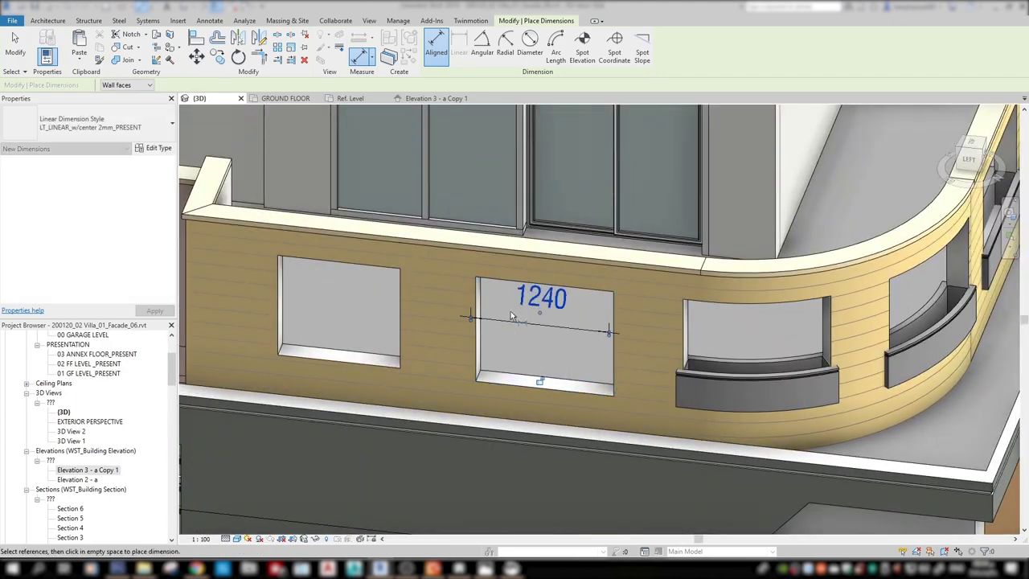
left_click(535, 318)
key("Escape")
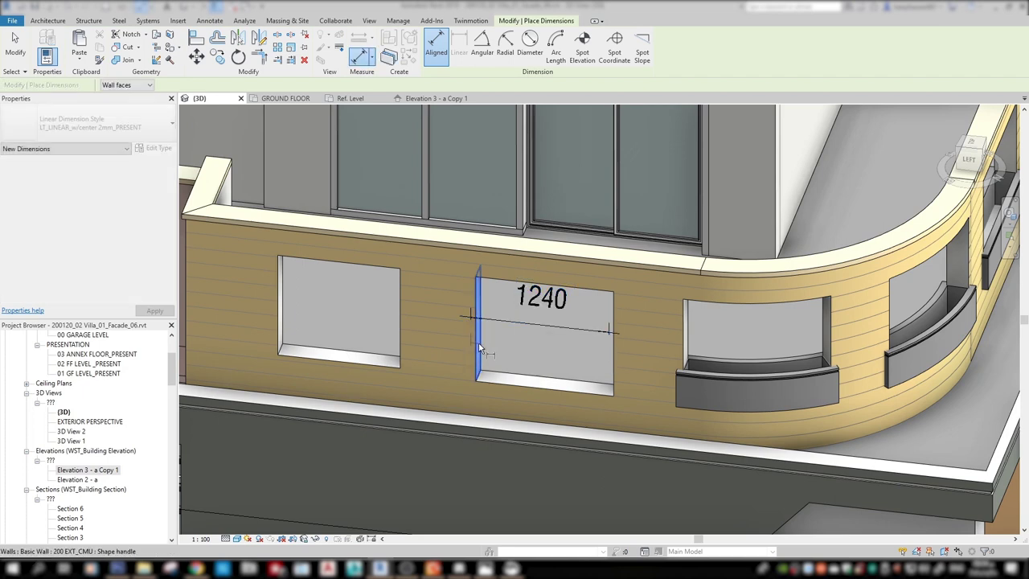
key("Escape")
Edit the wall profile and try retyping the opening's 1447 temporary dimension, cancelling after the error
double_click(481, 349)
left_click(456, 345)
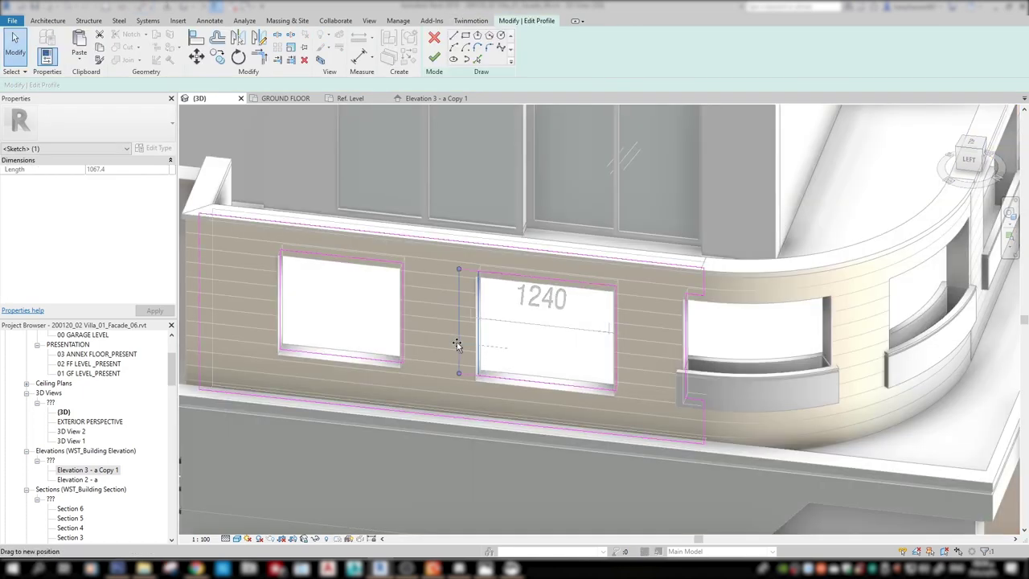
left_click(517, 327)
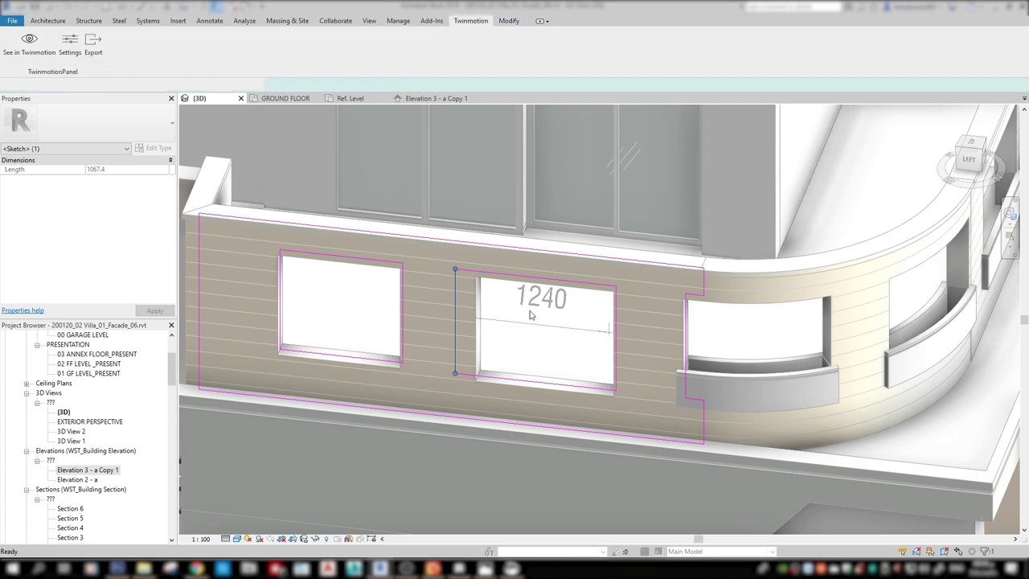
left_click(499, 342)
left_click(532, 298)
type("1")
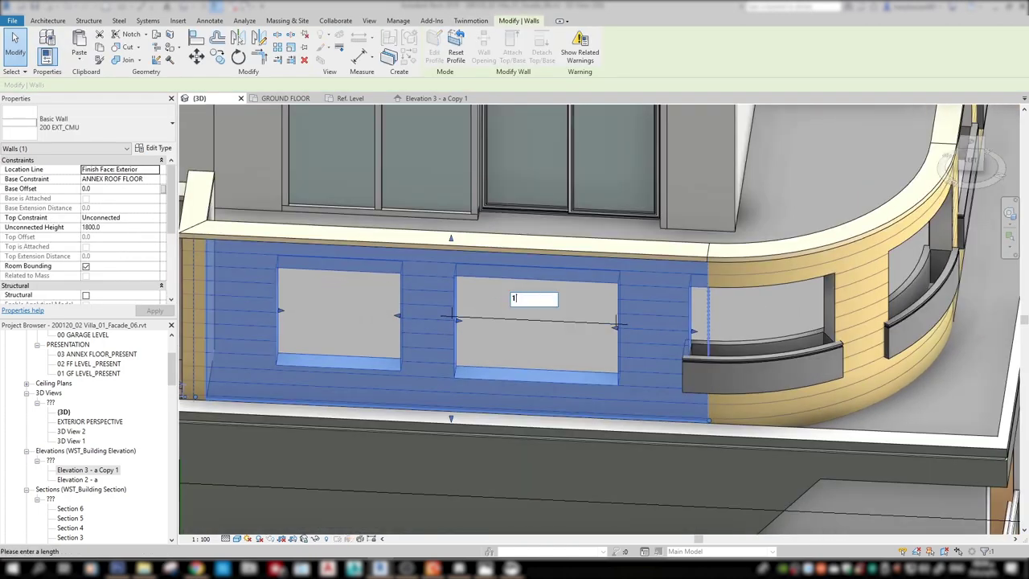
key("Return")
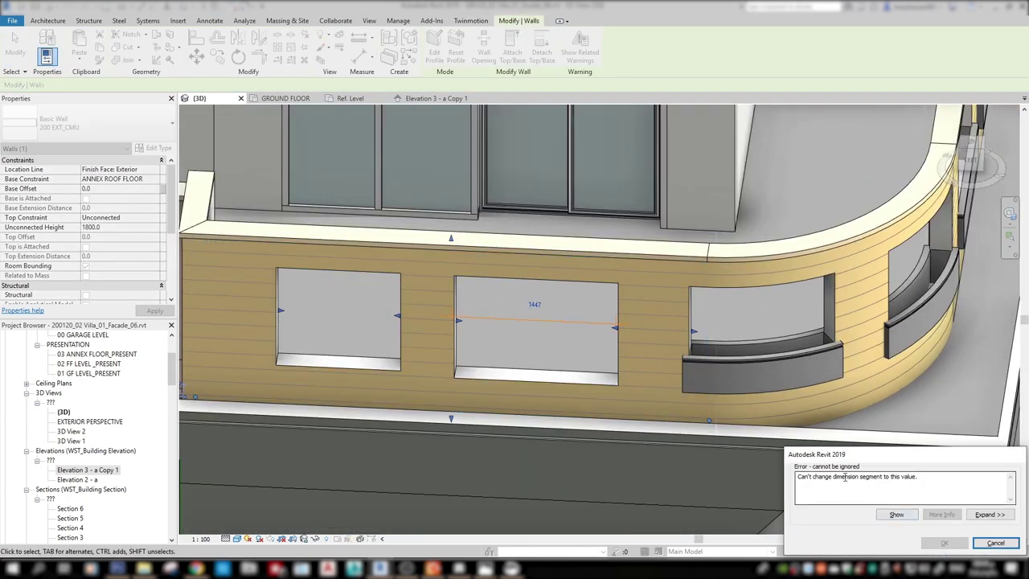
left_click(977, 541)
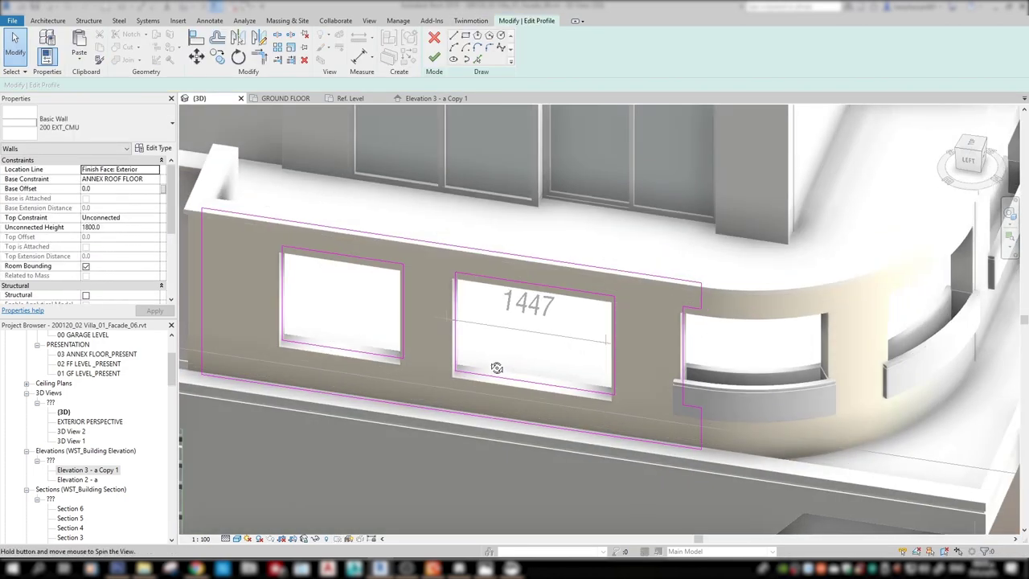
Drag the middle opening's left sketch edge outward to widen it and finish the profile edit
left_click(456, 287)
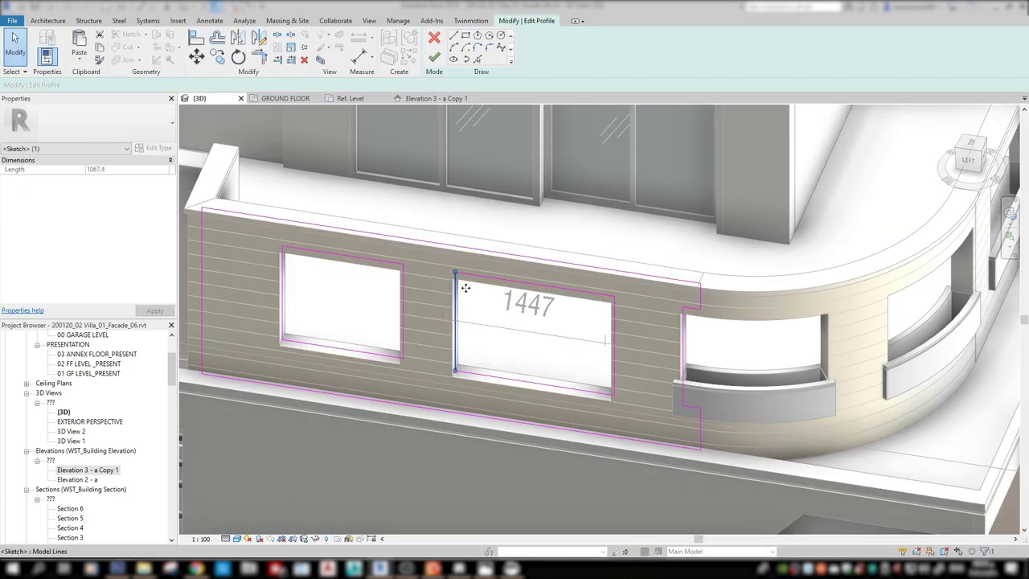
left_click_drag(466, 287, 465, 292)
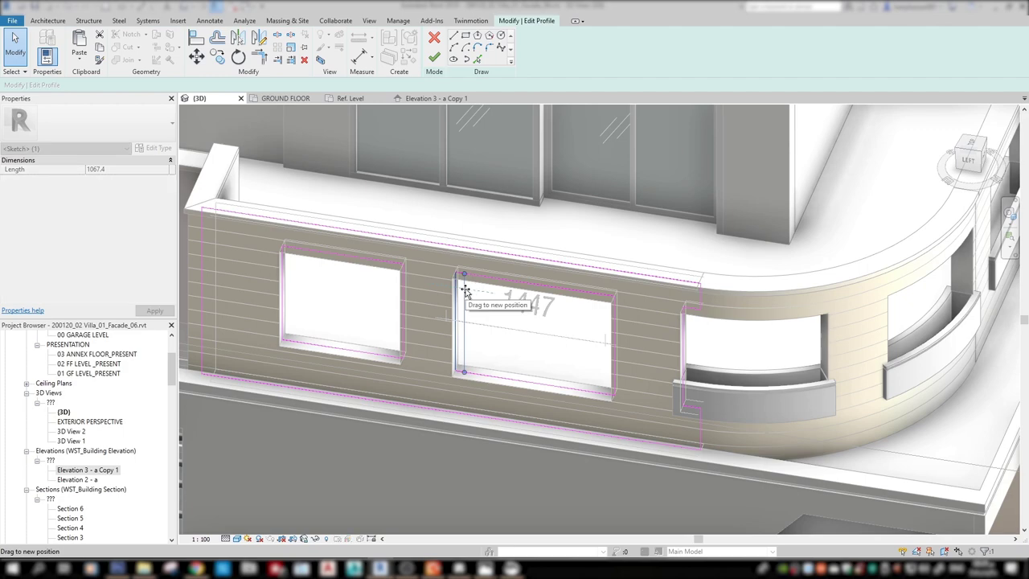
left_click(434, 58)
mouse_move(498, 378)
middle_mouse_down("shift")
mouse_move(440, 380)
mouse_move(477, 360)
mouse_move(672, 387)
middle_mouse_up("shift")
scroll(477, 360, "up", 5)
scroll(477, 360, "up", 2)
scroll(482, 362, "down", 3)
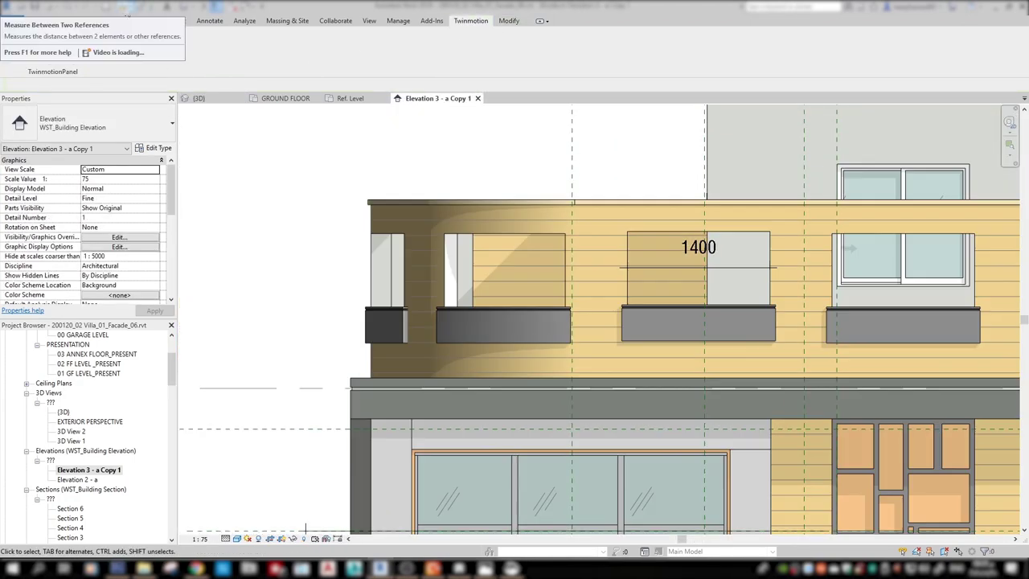
Measure the window opening's edge, then re-enter the balcony wall's profile edit in 3D
left_click(141, 7)
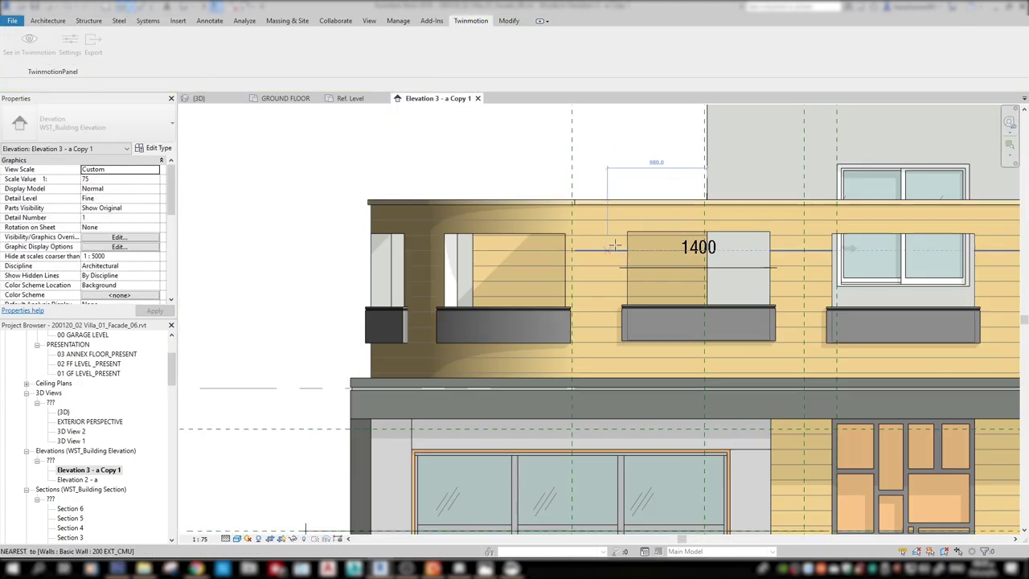
left_click(628, 240)
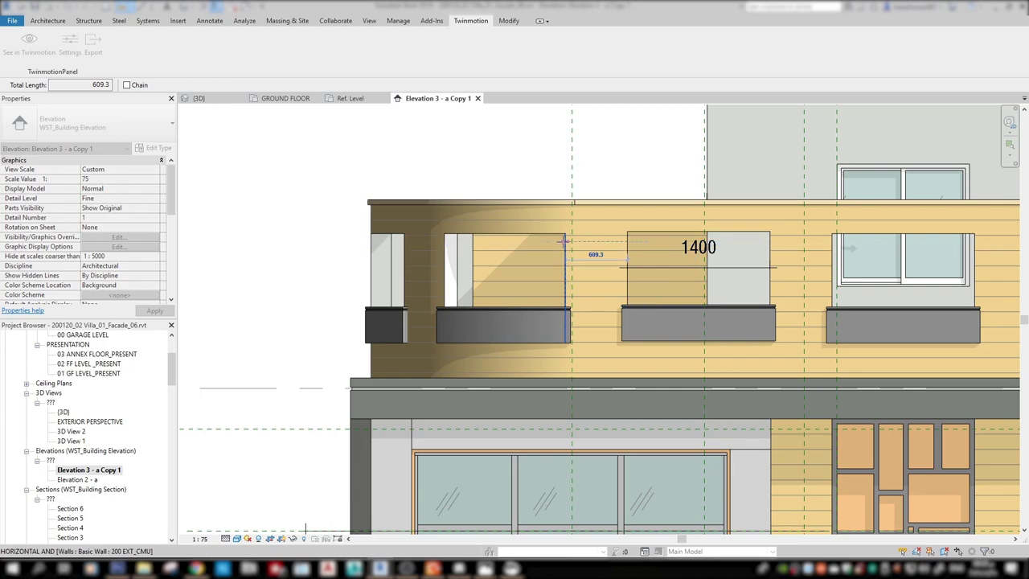
left_click(198, 98)
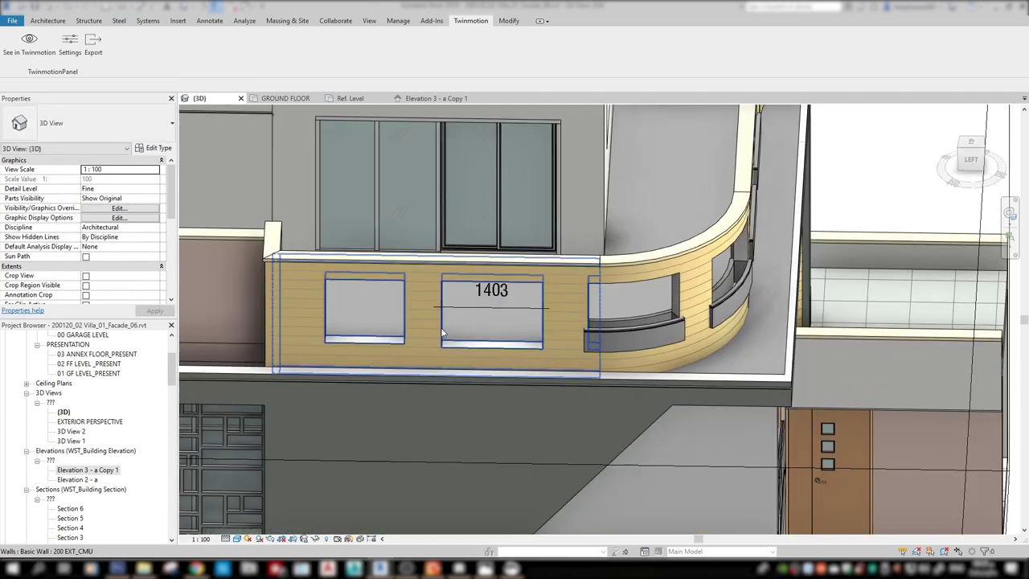
double_click(417, 306)
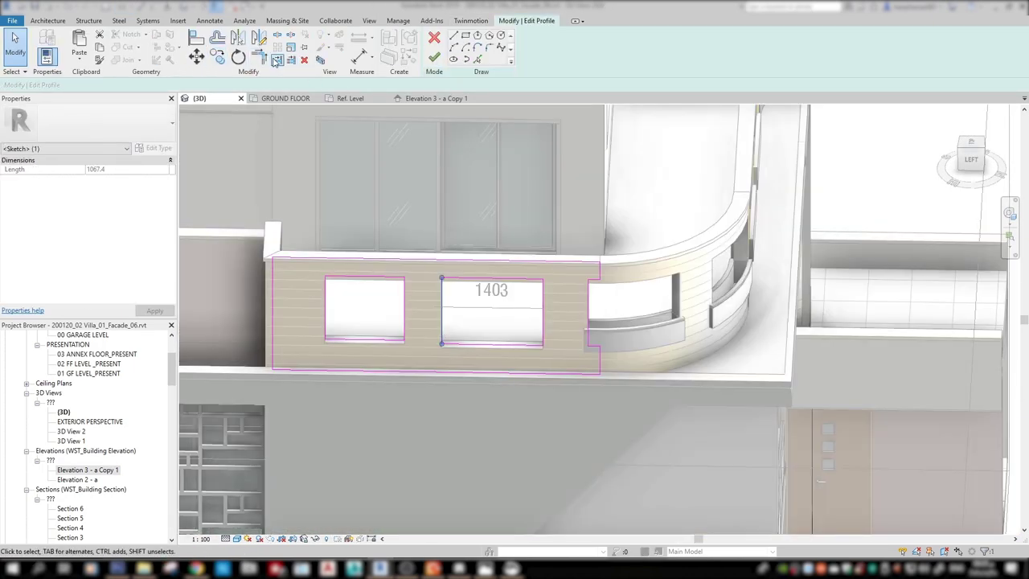
Offset the left opening's sketch lines, adding a line 1400 in from the window edge
left_click(217, 45)
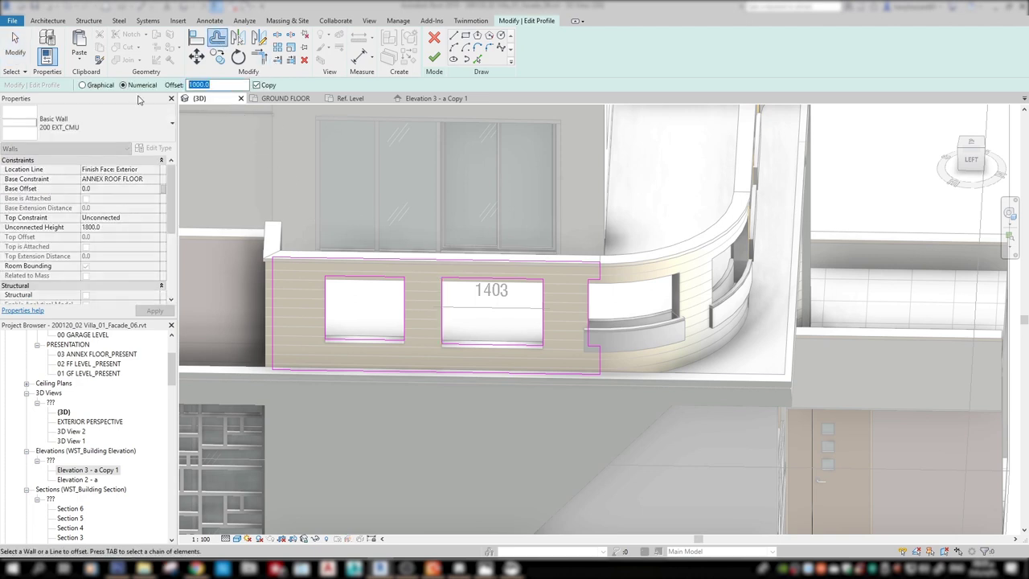
left_click(443, 326)
key("Escape")
middle_click_drag(394, 322, 475, 301)
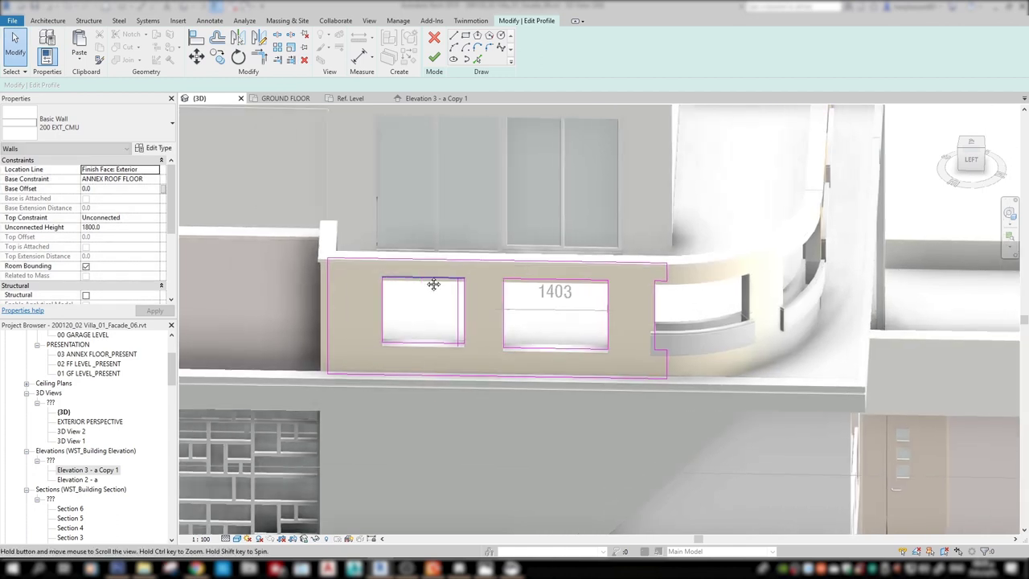
left_click(218, 38)
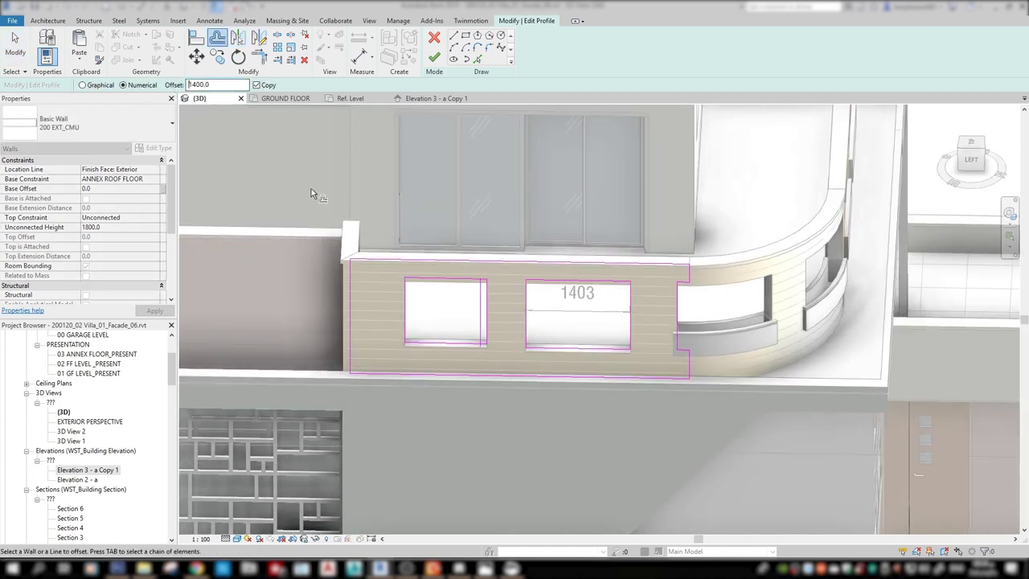
left_click(485, 322)
left_click(432, 61)
scroll(528, 363, "up", 1)
left_click(985, 544)
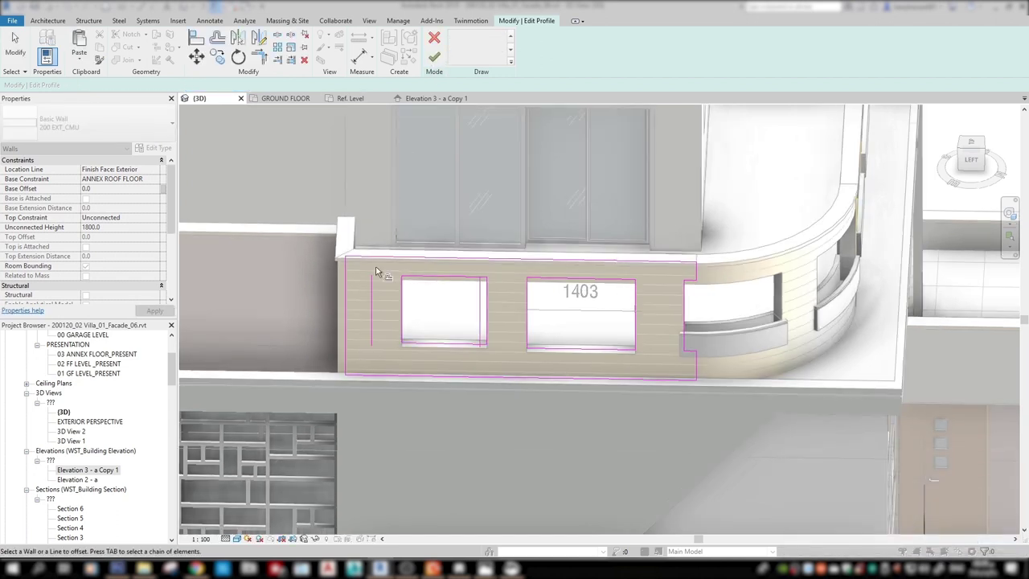
Trim the new line to a corner, delete the leftover vertical line and finish the profile
left_click(258, 57)
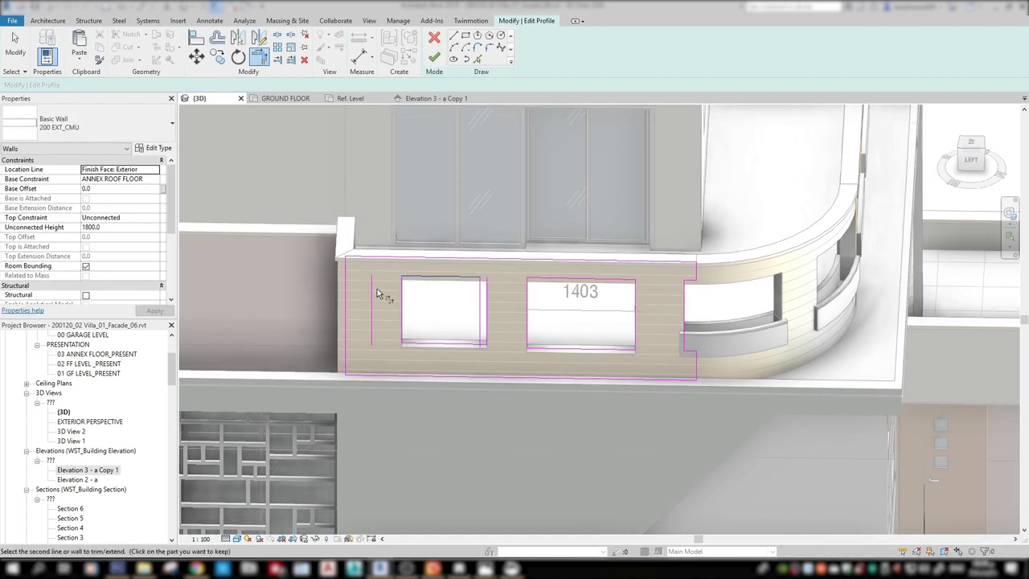
left_click(375, 337)
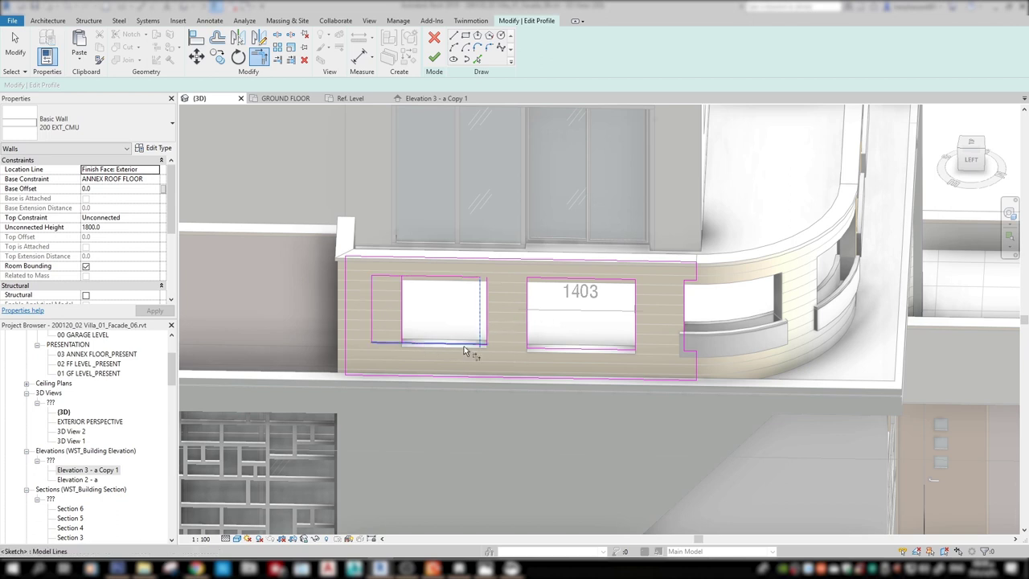
key("Escape")
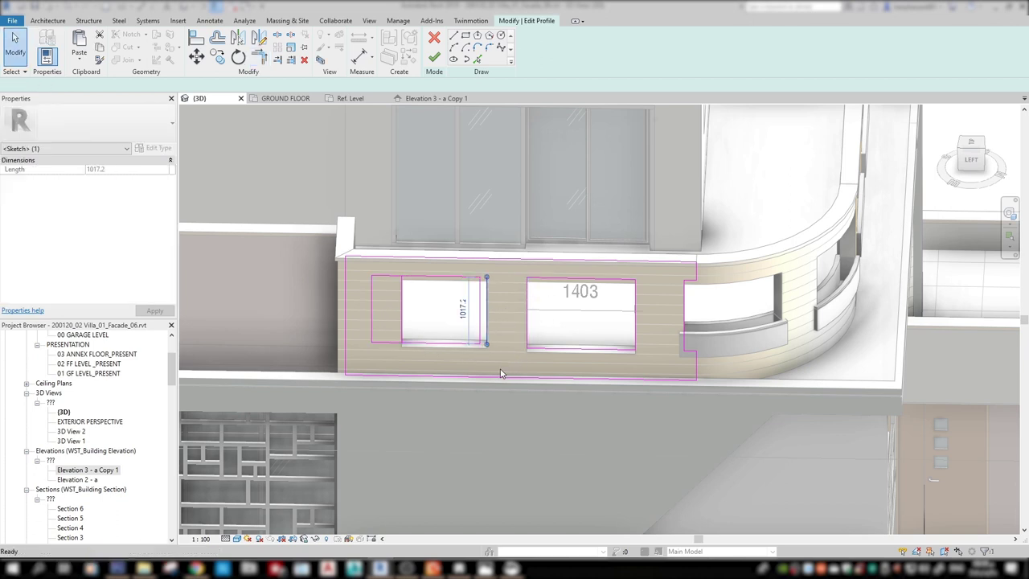
left_click(401, 309)
key("Delete")
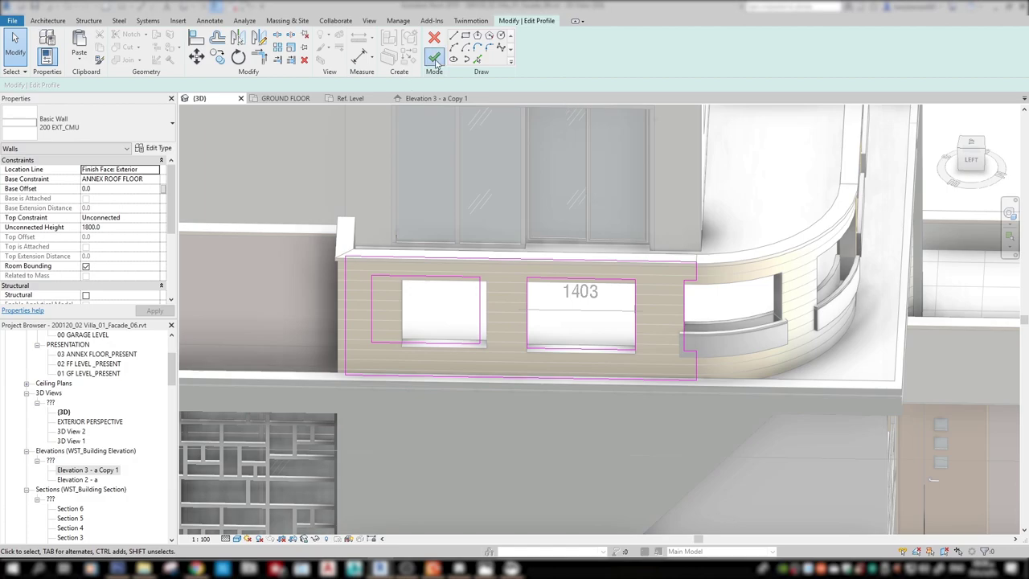
left_click(434, 60)
key("Escape")
Orbit around the balcony and select the curved sill planter on the corner
mouse_move(611, 345)
middle_mouse_down("shift")
mouse_move(784, 418)
mouse_move(584, 329)
middle_mouse_up("shift")
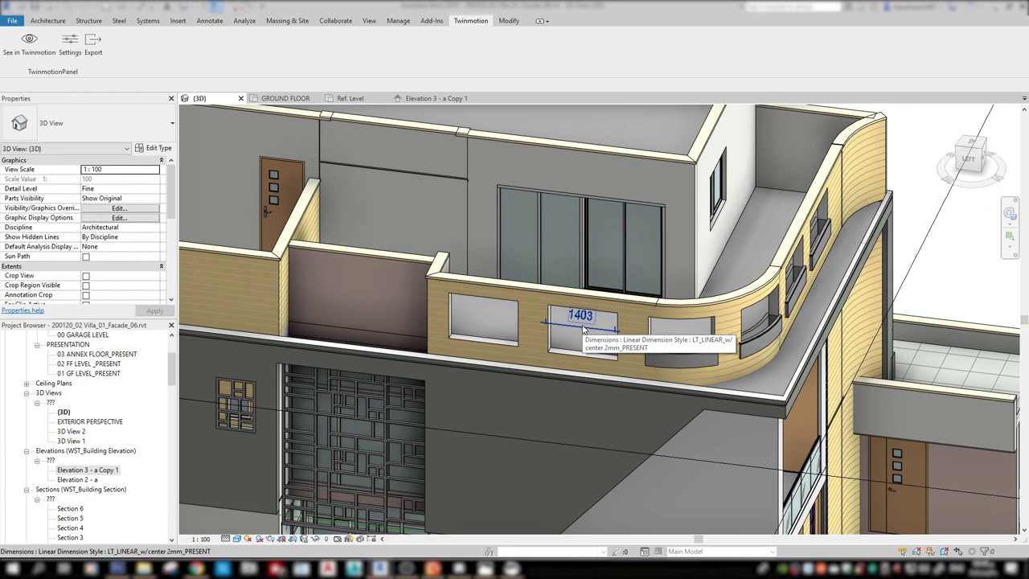
middle_click_drag(535, 341, 611, 330, "shift")
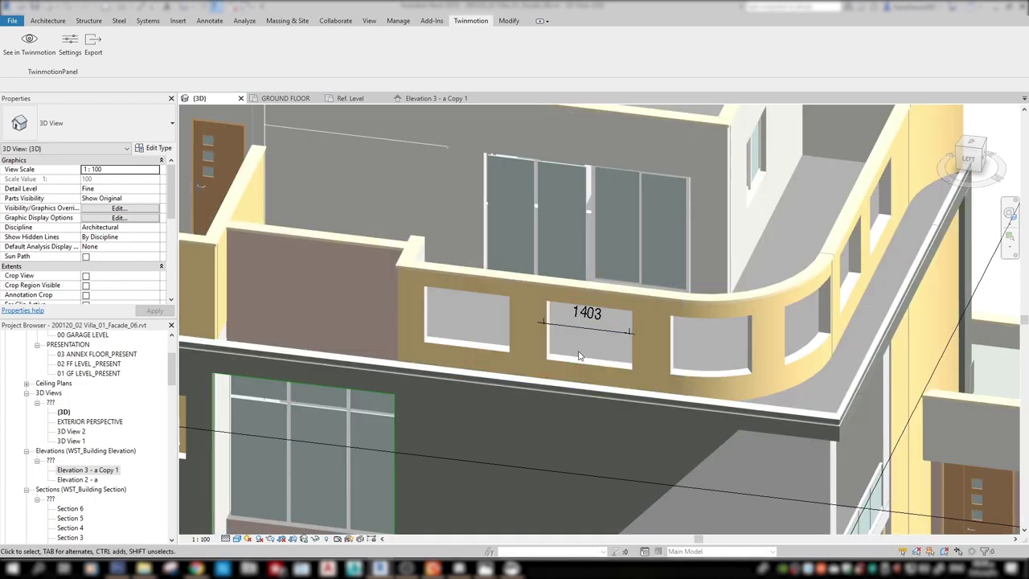
left_click(708, 321)
Start an in-place model in the Walls category with the default family name
left_click(471, 20)
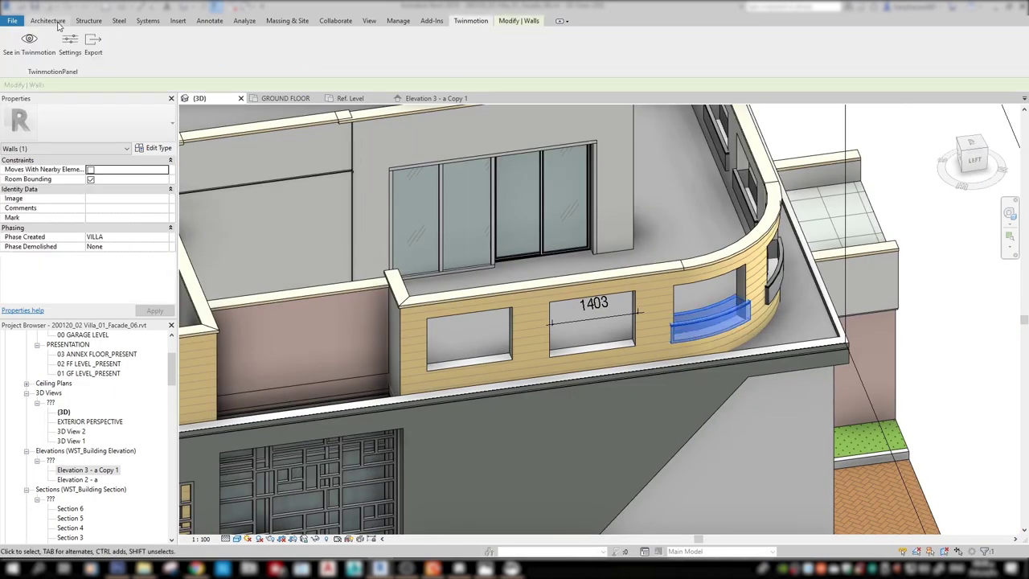
left_click(47, 20)
left_click(126, 58)
left_click(104, 94)
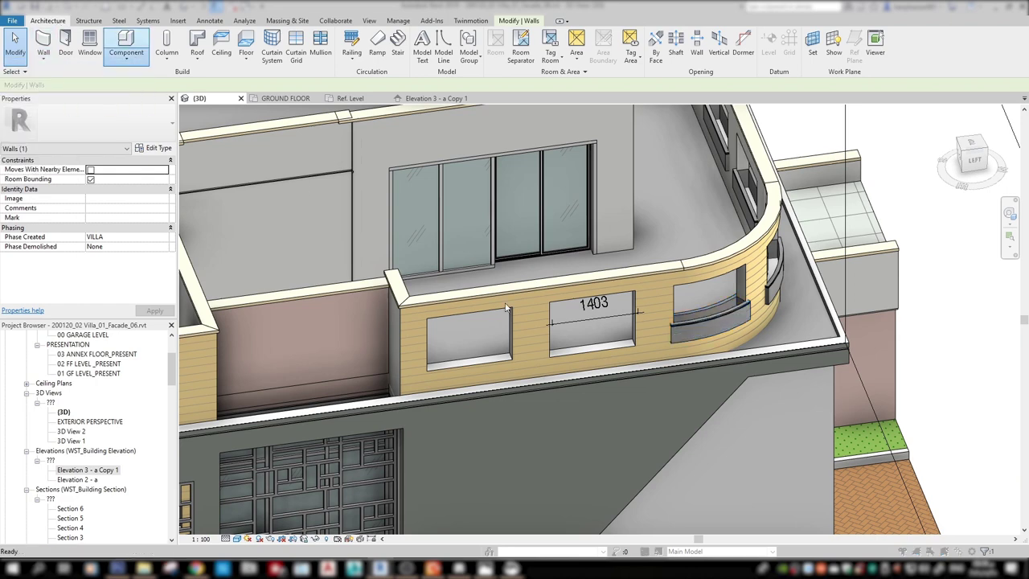
scroll(498, 241, "down", 5)
left_click(458, 283)
left_click(526, 400)
left_click(515, 302)
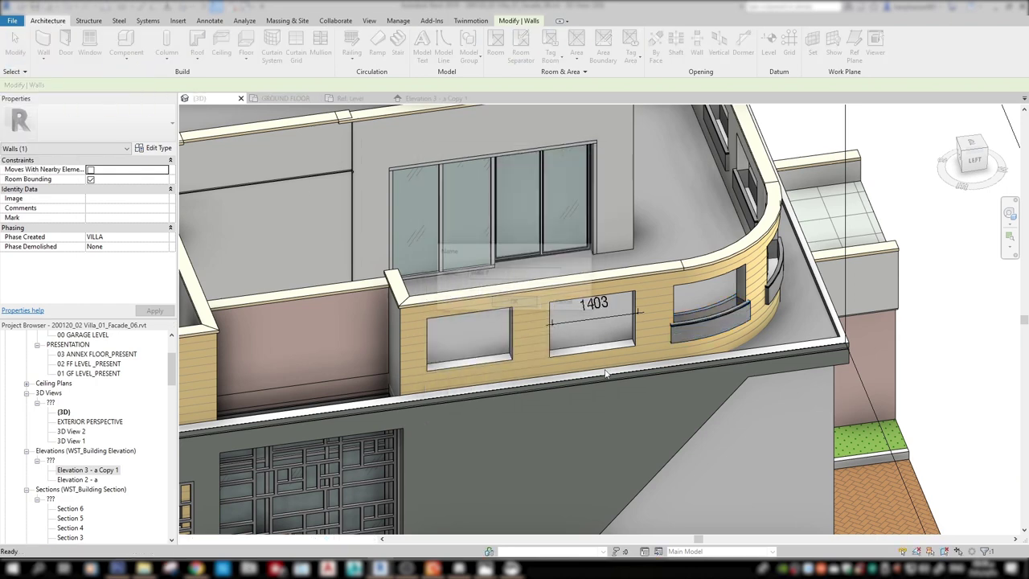
Create a sweep whose path is the middle window's sill edge
left_click(161, 44)
scroll(509, 342, "up", 3)
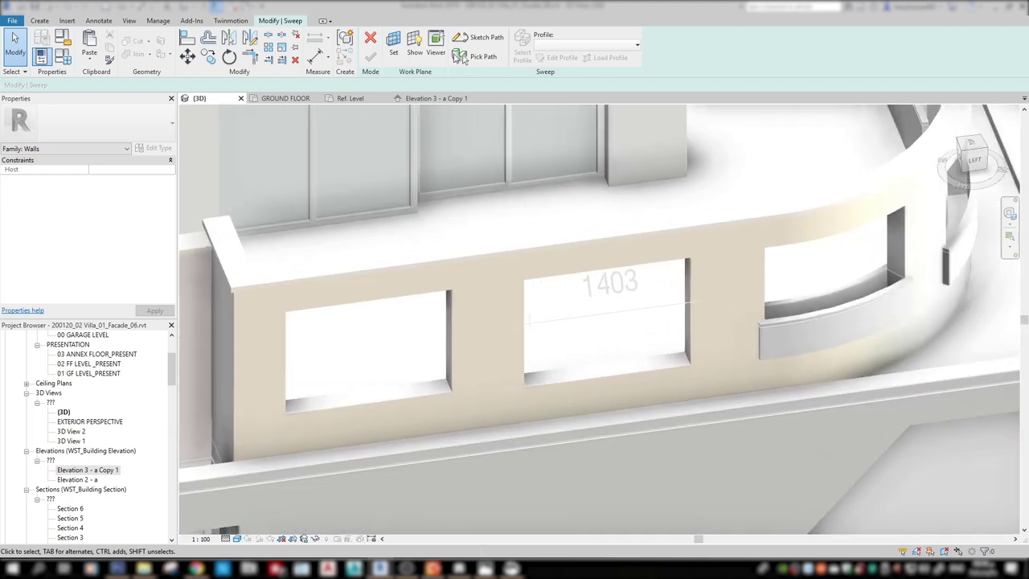
left_click(484, 56)
mouse_move(547, 378)
middle_mouse_down("shift")
mouse_move(521, 405)
mouse_move(527, 396)
mouse_move(473, 181)
middle_mouse_up("shift")
left_click(370, 56)
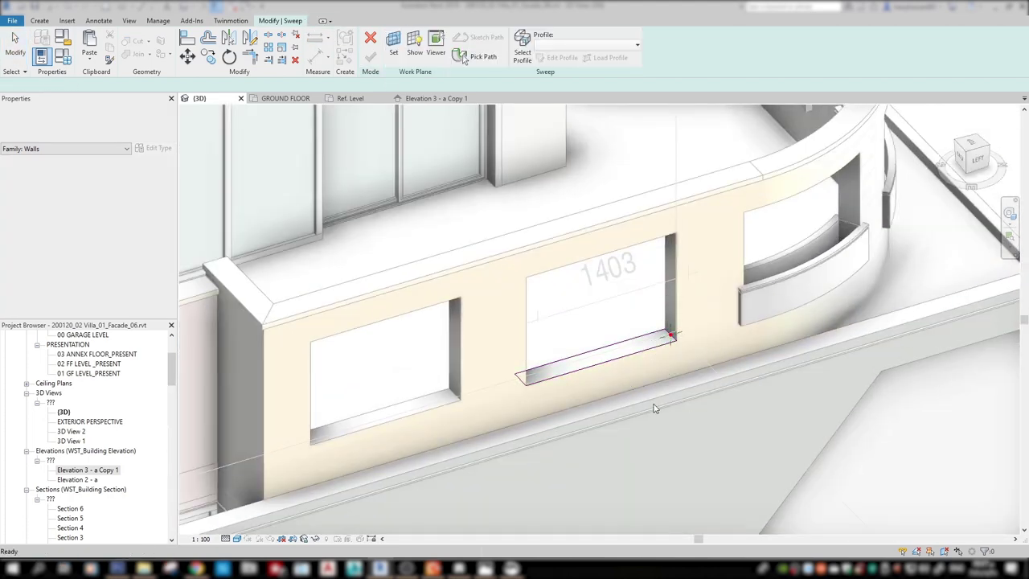
Give the sweep the planting box profile and finish the in-place planter model
left_click(587, 45)
scroll(612, 206, "down", 5)
left_click(612, 206)
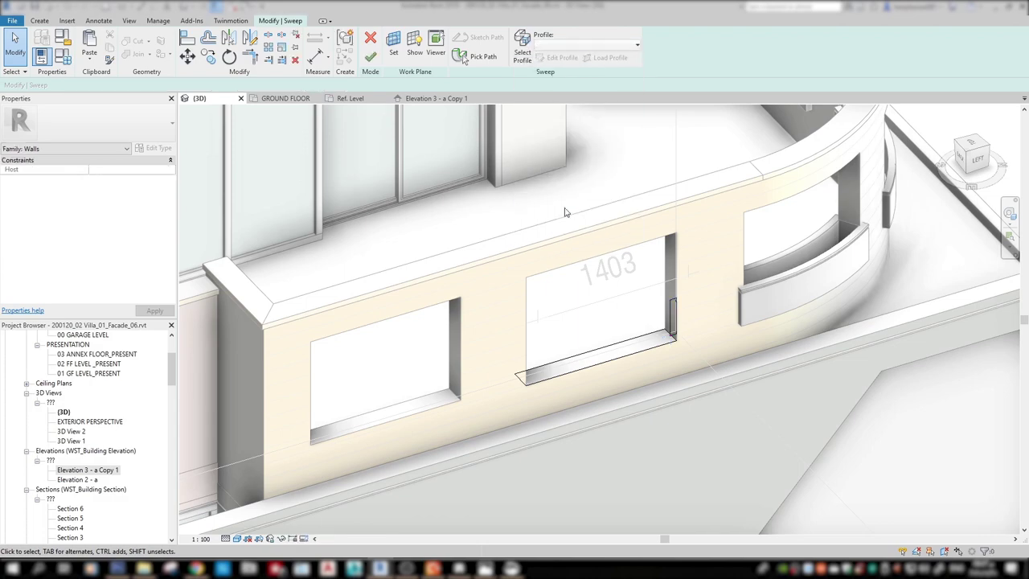
middle_click_drag(673, 333, 560, 89, "shift")
middle_click_drag(562, 242, 499, 161, "shift")
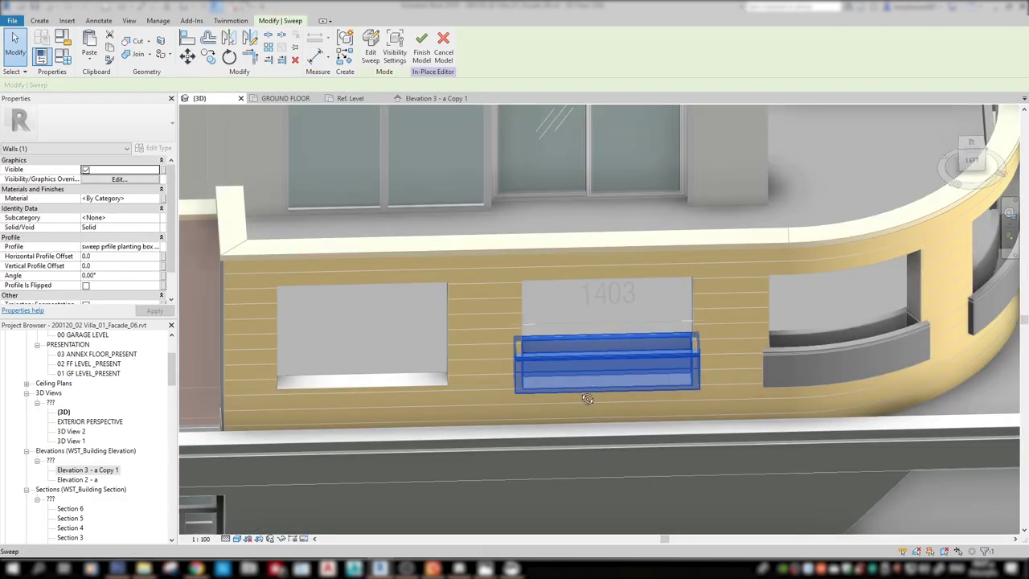
left_click(370, 56)
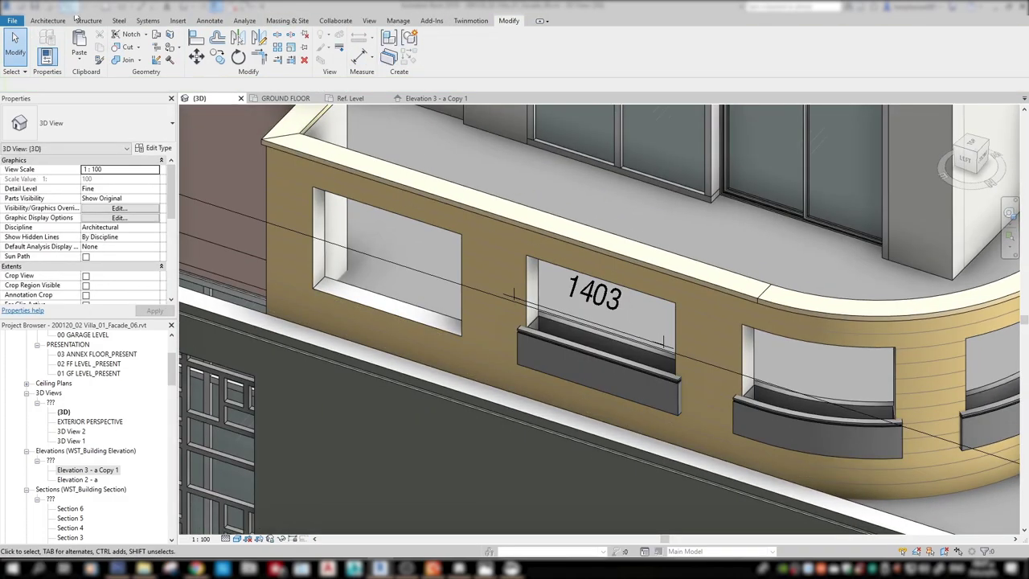
left_click(48, 20)
Start another in-place Walls model, keeping the default family name
left_click(126, 58)
left_click(112, 103)
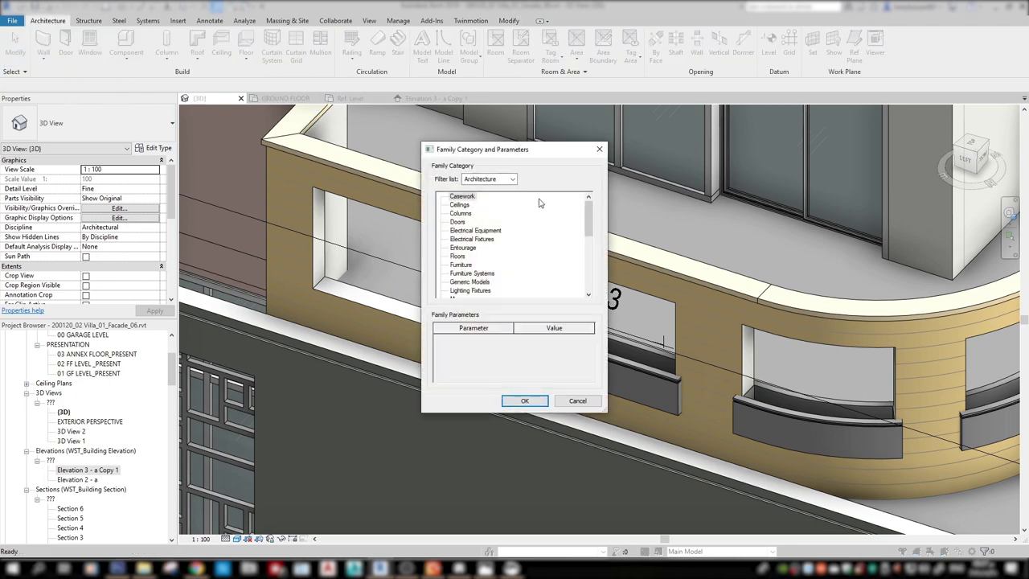
left_click_drag(588, 216, 590, 285)
double_click(462, 286)
key("Return")
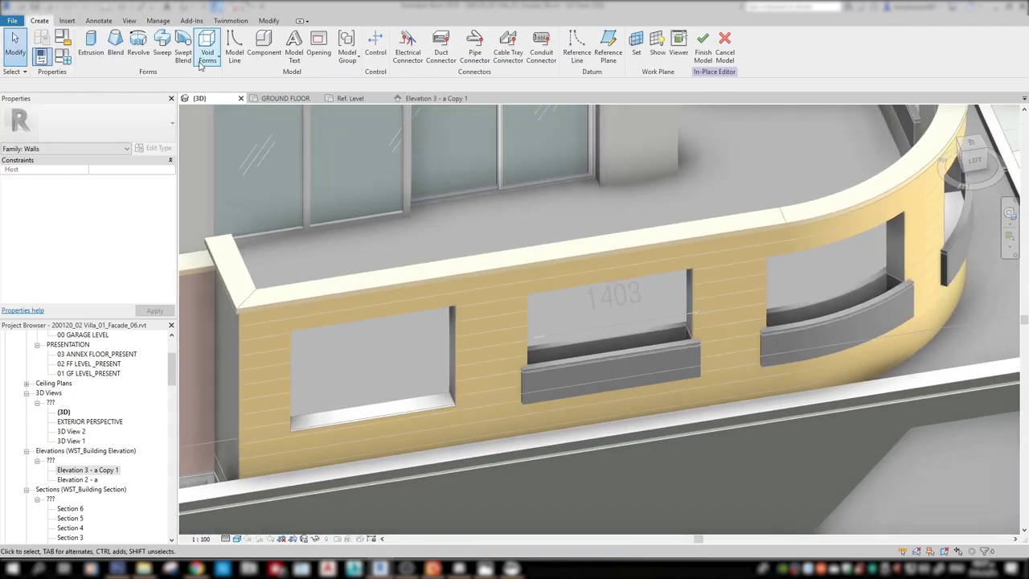
Sweep the planting box profile along the left window sill and finish the model
left_click(162, 47)
left_click(474, 55)
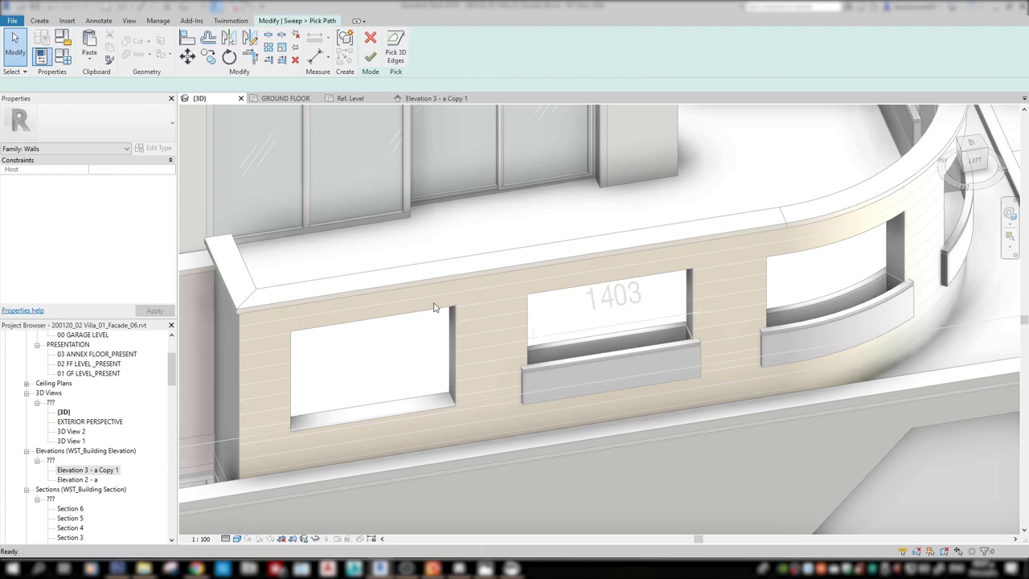
middle_click_drag(418, 412, 304, 291, "shift")
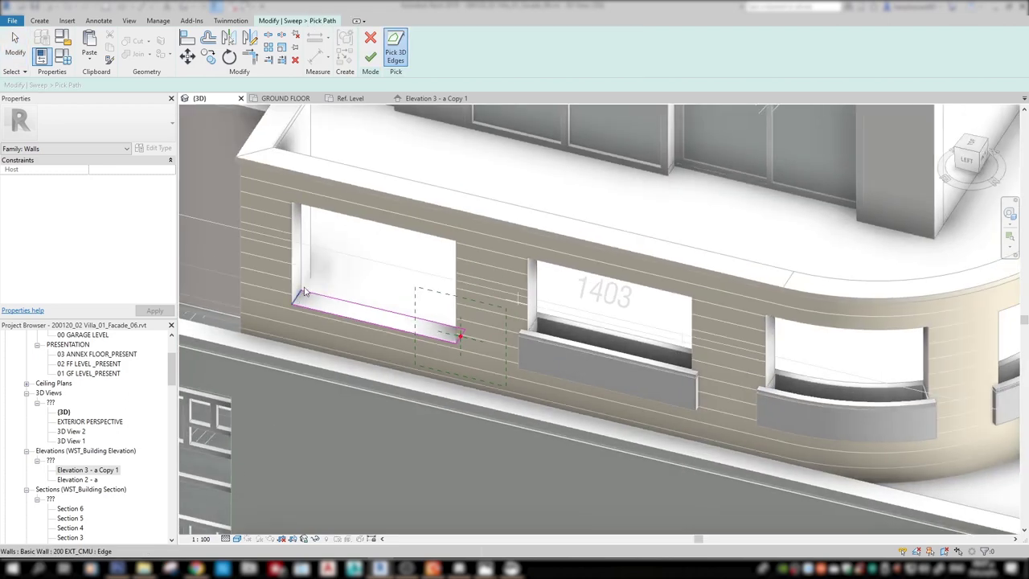
left_click(370, 56)
left_click(585, 45)
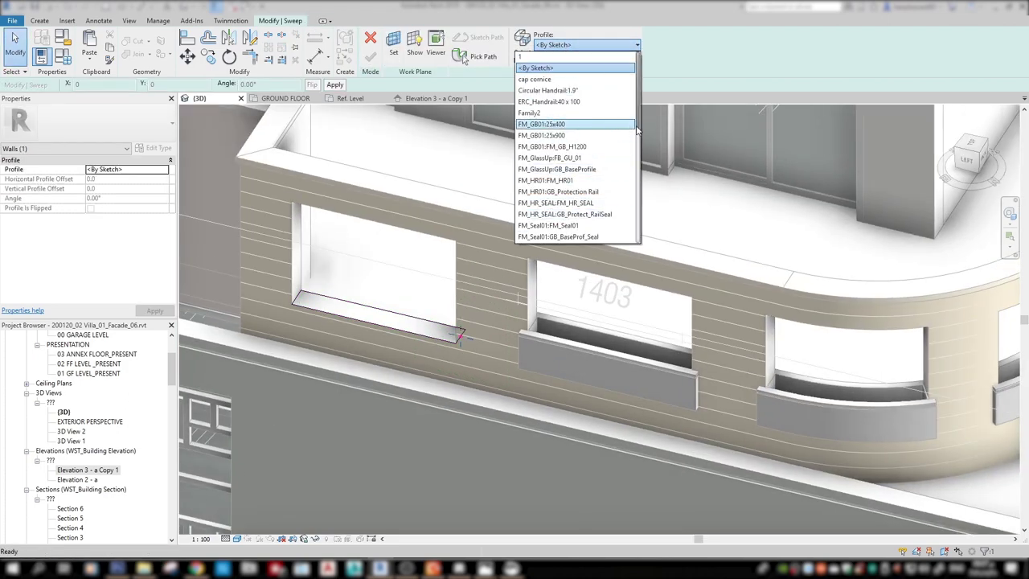
scroll(581, 209, "down", 5)
left_click(573, 204)
left_click(372, 58)
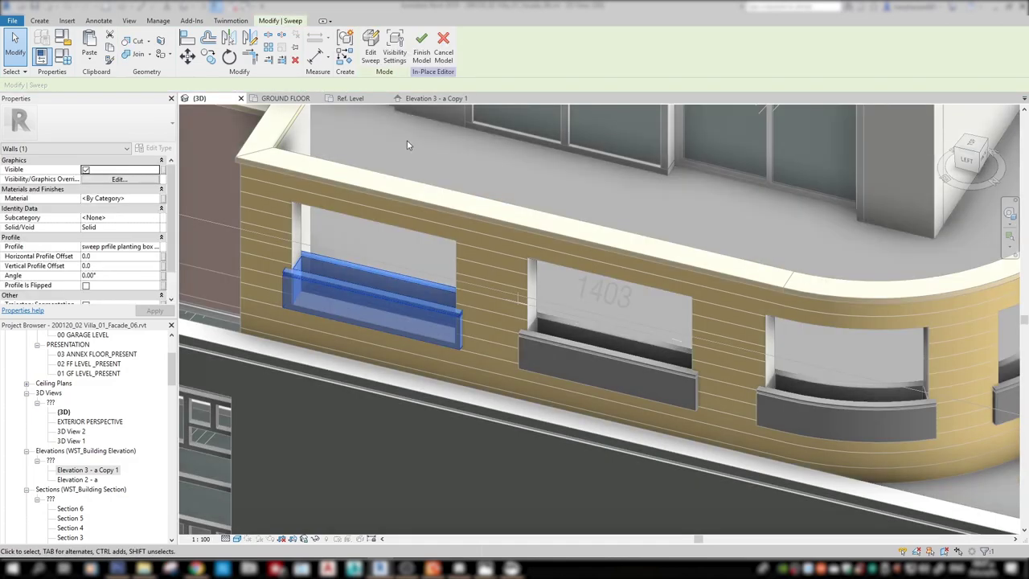
left_click(425, 39)
Orbit around the curved balcony to view the new left planter
mouse_move(478, 245)
middle_mouse_down("shift")
mouse_move(580, 256)
mouse_move(596, 212)
middle_mouse_up("shift")
scroll(596, 212, "up", 3)
middle_click_drag(776, 242, 582, 145, "shift")
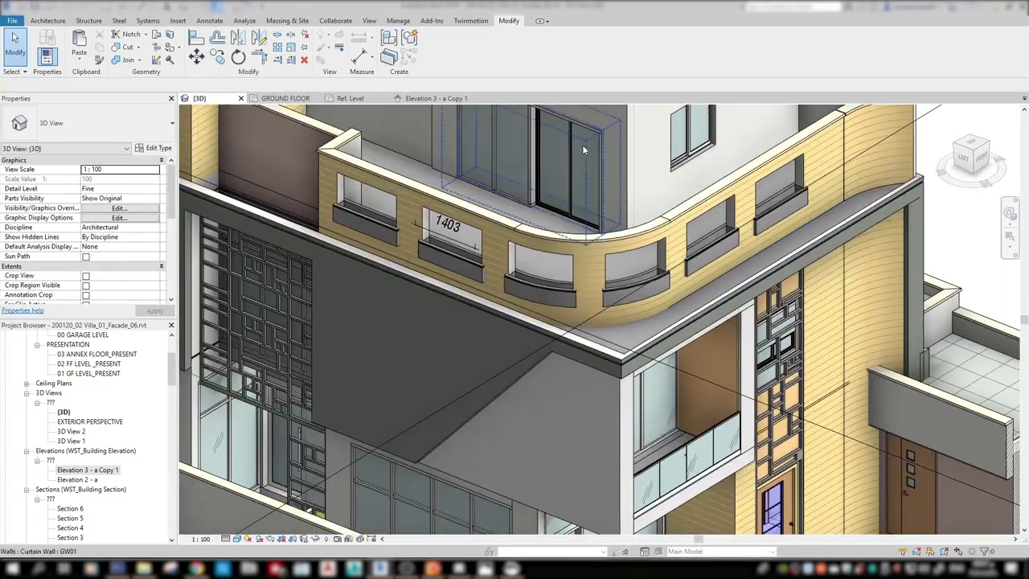
left_click(473, 21)
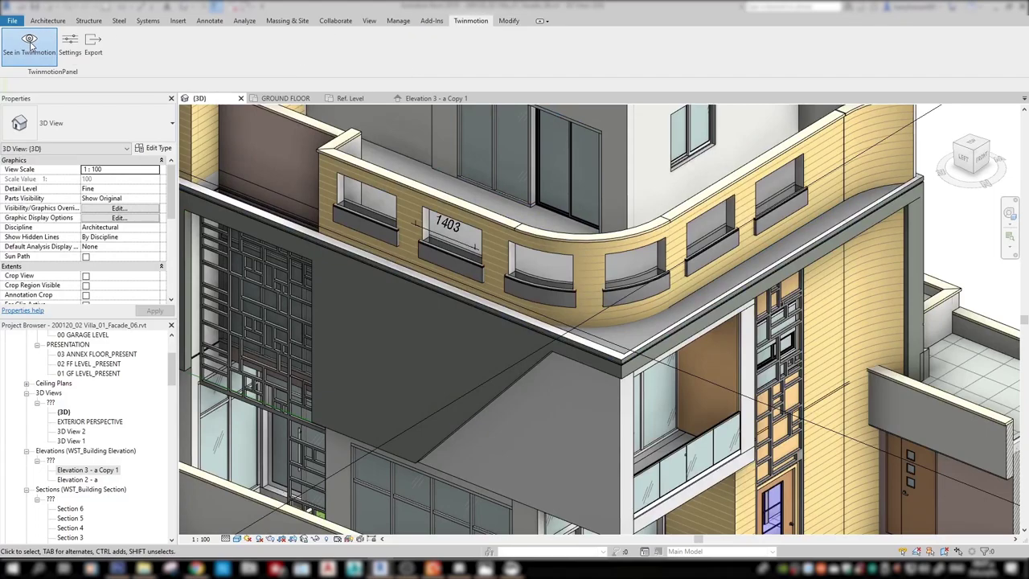
Sync the villa into Twinmotion and open the saved still images under Media
left_click(32, 47)
left_click_drag(637, 234, 324, 490)
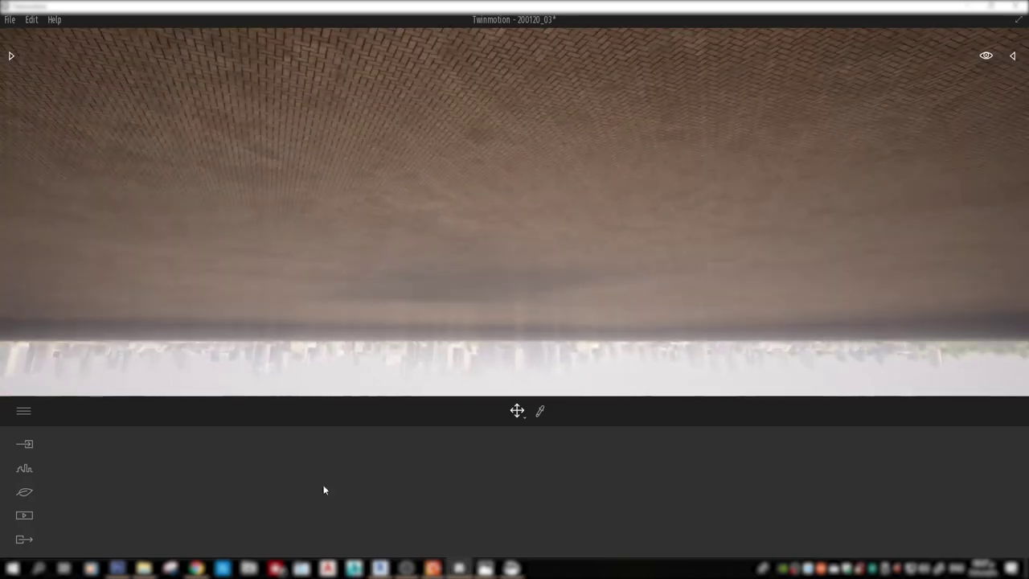
left_click(30, 517)
left_click(349, 478)
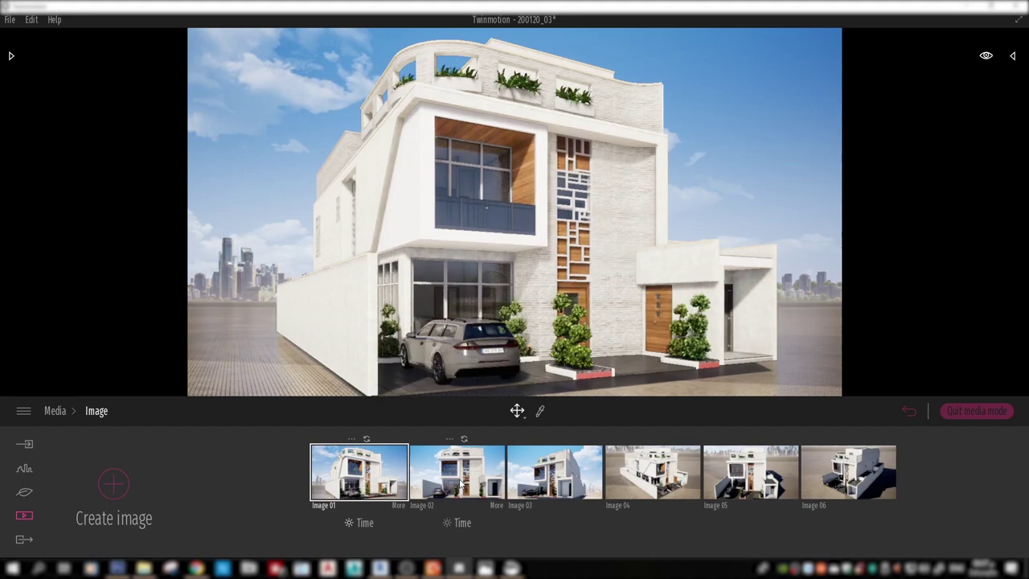
Browse the Image 03 and Image 04 views, then zoom in and select the balcony's cinnamon fern
left_click(457, 474)
left_click(637, 474)
left_click(574, 474)
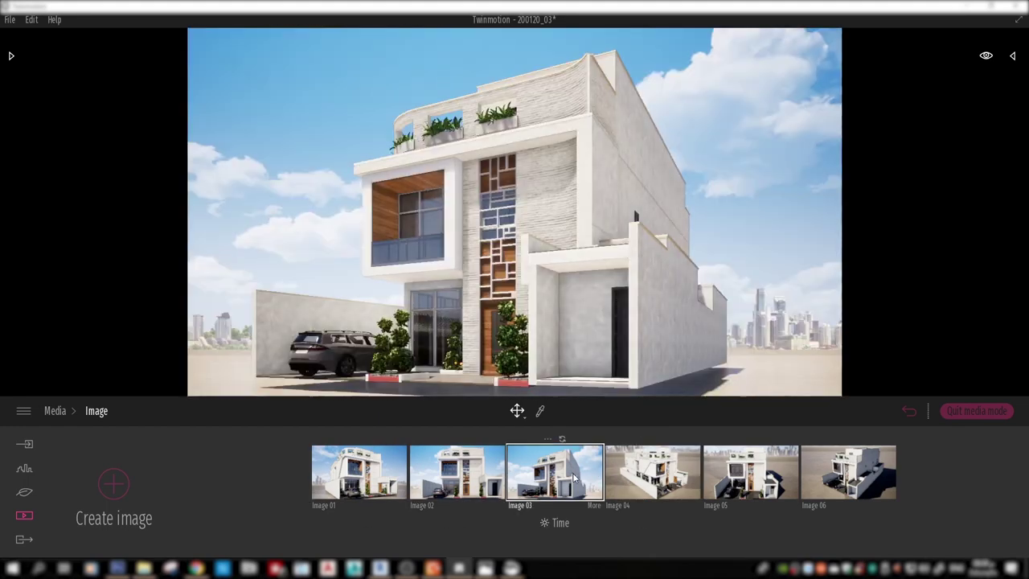
left_click(682, 481)
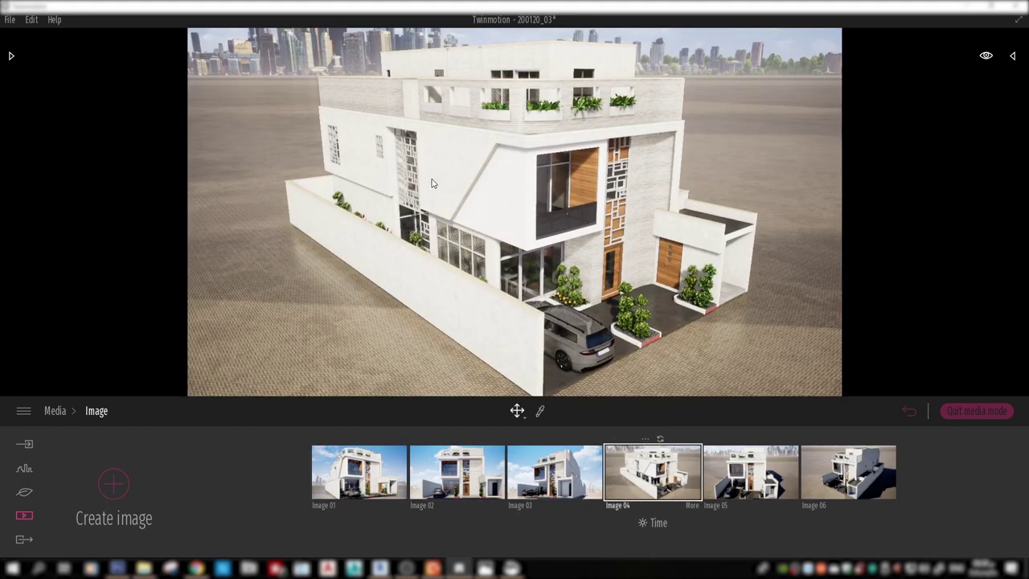
left_click_drag(432, 183, 635, 258)
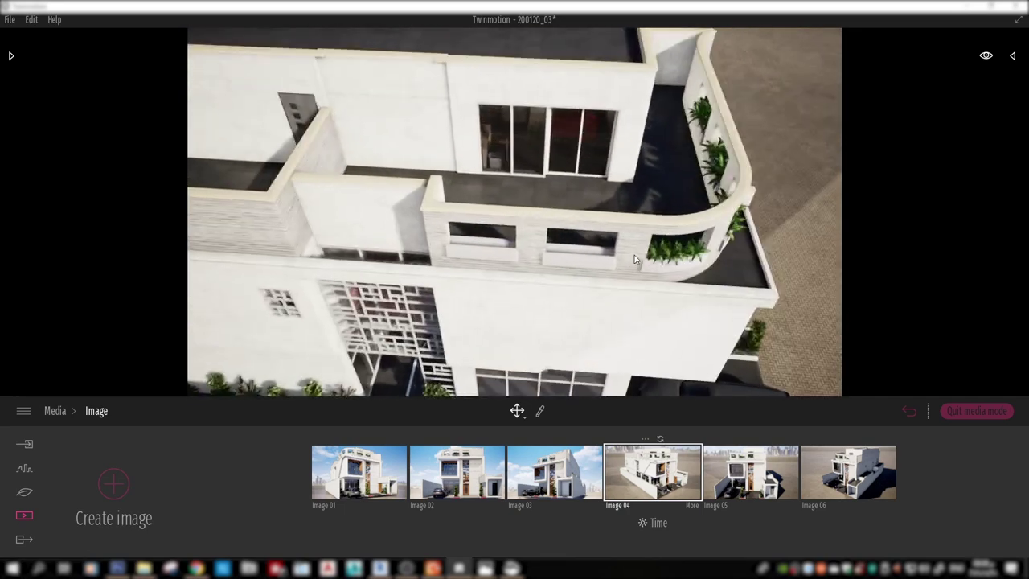
left_click(685, 265)
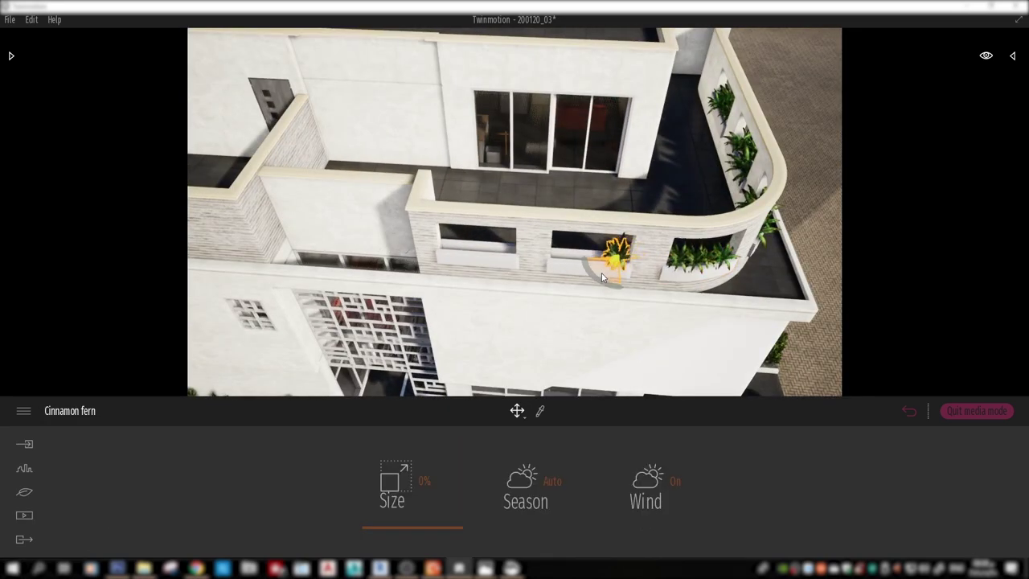
Alt-drag copies of the cinnamon fern along the upper-floor window box
left_click_drag(603, 277, 561, 275, "ctrl")
left_click(485, 354)
key("Return")
key("Return")
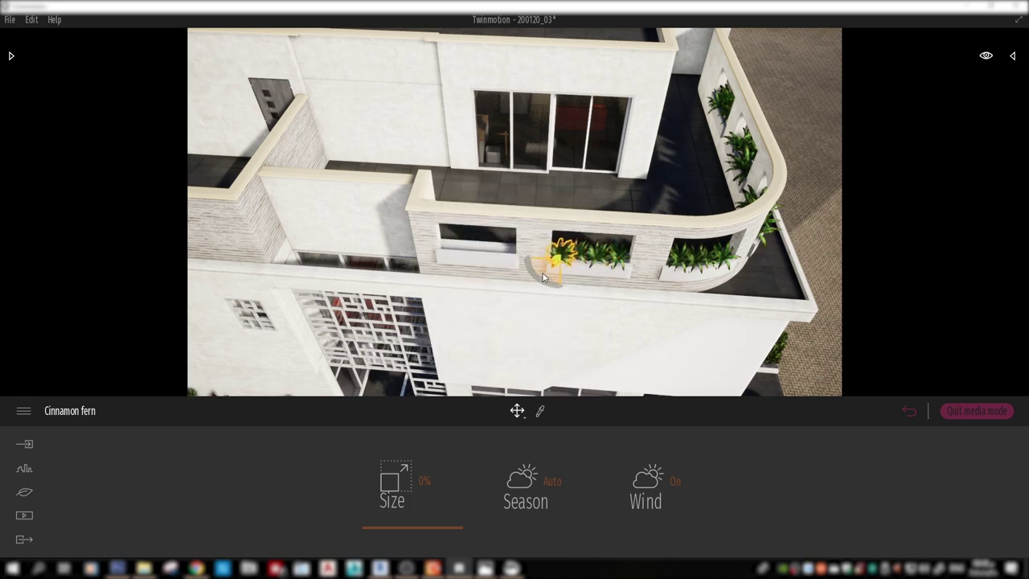
mouse_move(488, 266)
left_mouse_down("ctrl")
mouse_move(463, 272)
mouse_move(493, 268)
left_mouse_up("ctrl")
left_click(492, 354)
key("Return")
left_click(485, 355)
Enlarge the cinnamon fern copy in the window box with the scale gizmo
left_click_drag(484, 355, 608, 171)
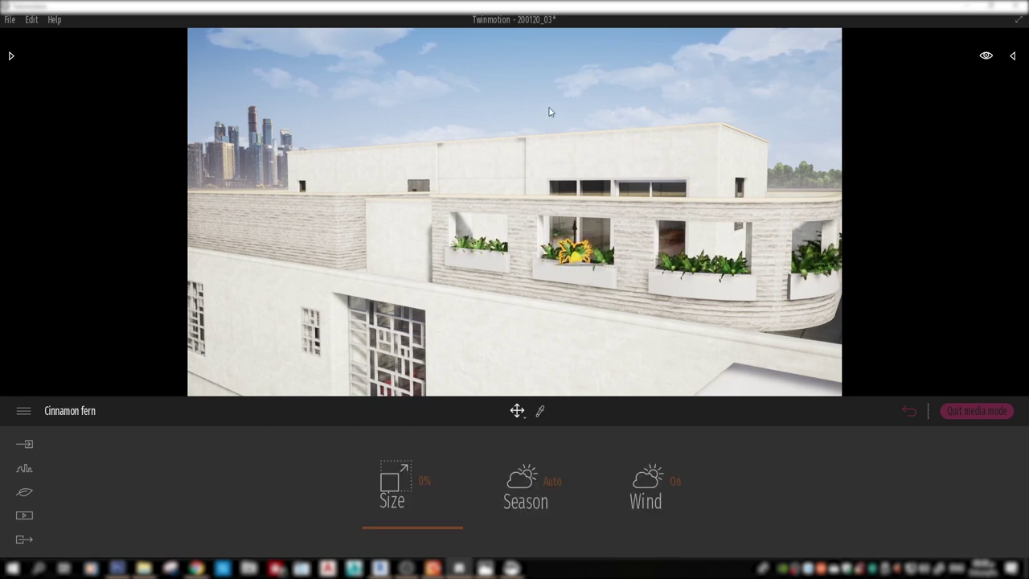
left_click_drag(550, 112, 648, 280)
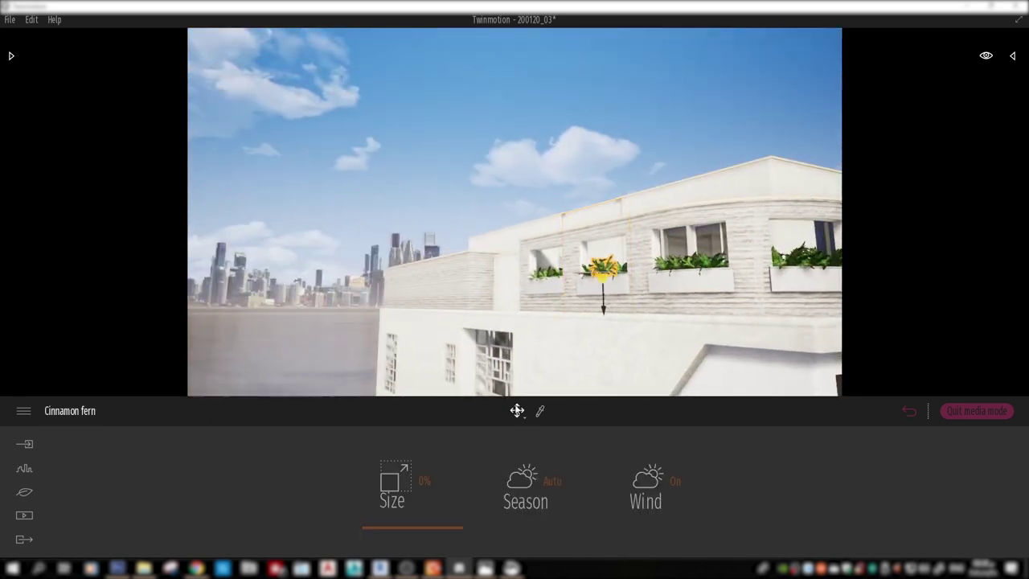
left_click_drag(429, 518, 444, 546)
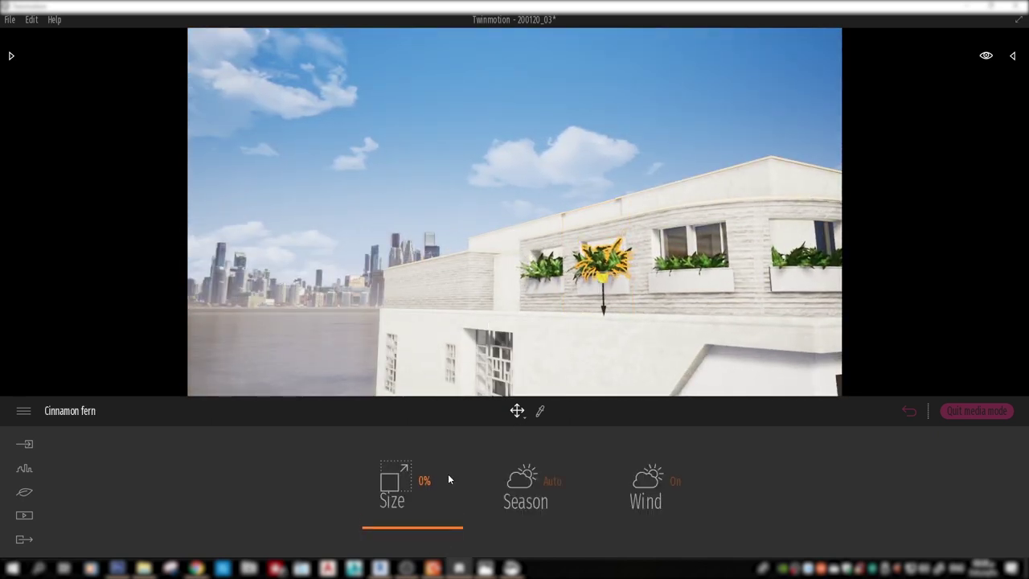
left_click_drag(595, 126, 563, 241)
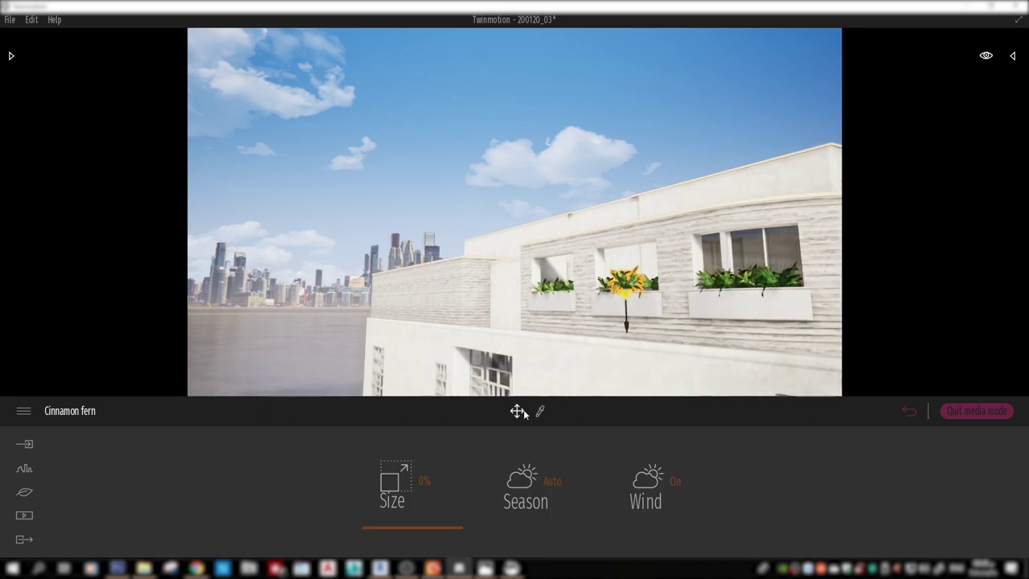
left_click(519, 411)
left_click(527, 336)
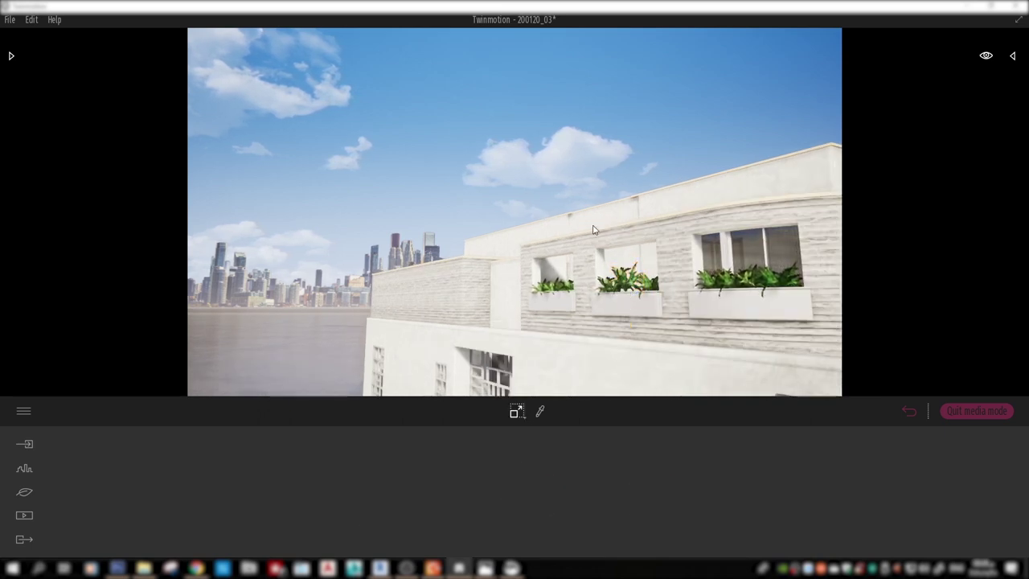
left_click(699, 298)
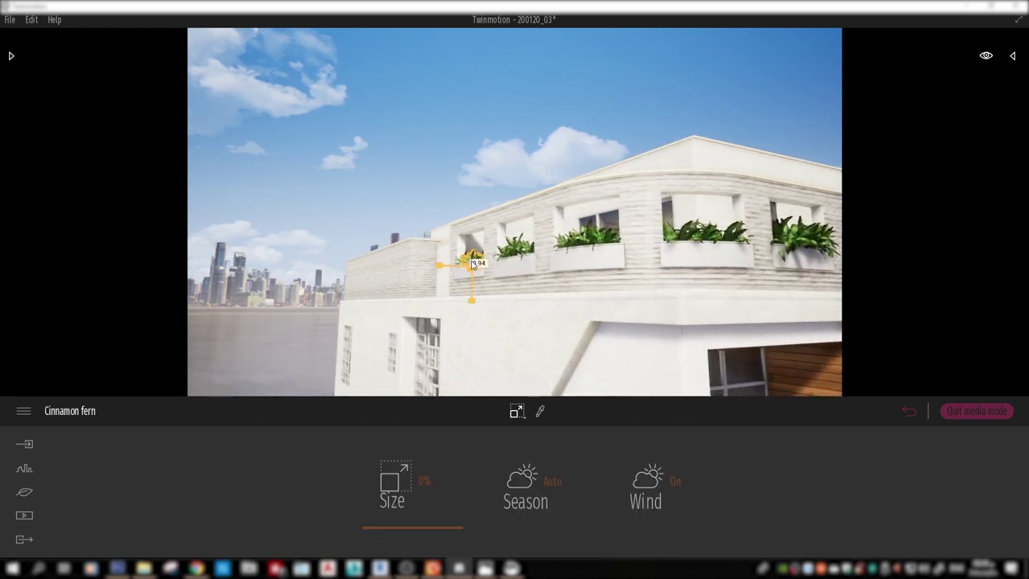
Move the cinnamon fern into the right-hand window box
left_click_drag(481, 297, 641, 222)
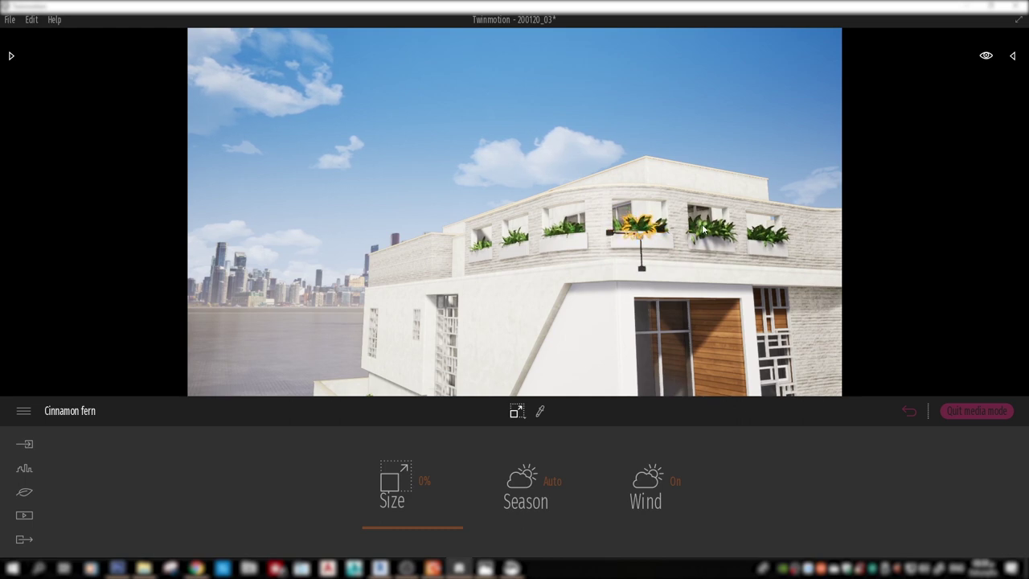
left_click_drag(636, 268, 702, 231)
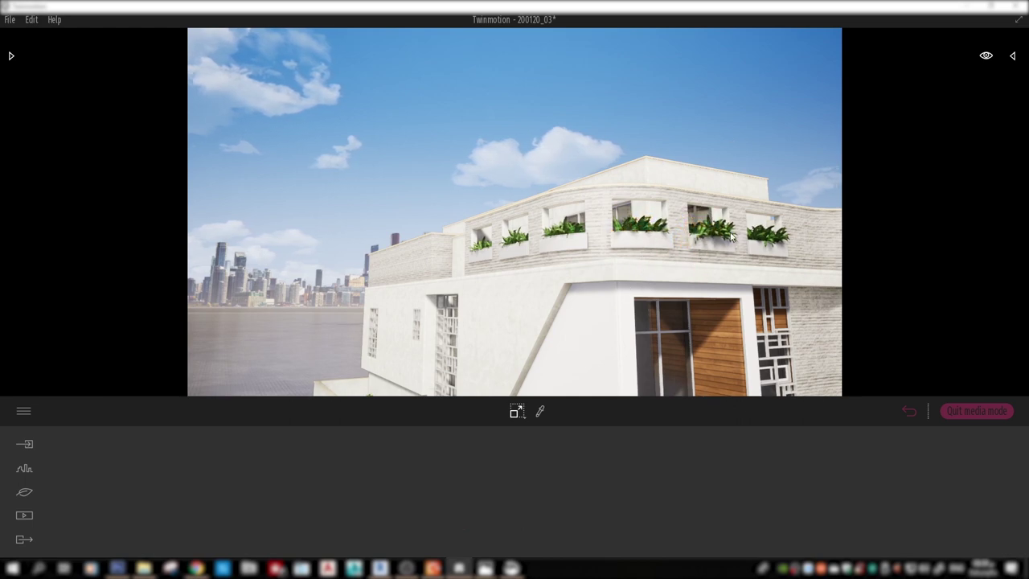
left_click(731, 231)
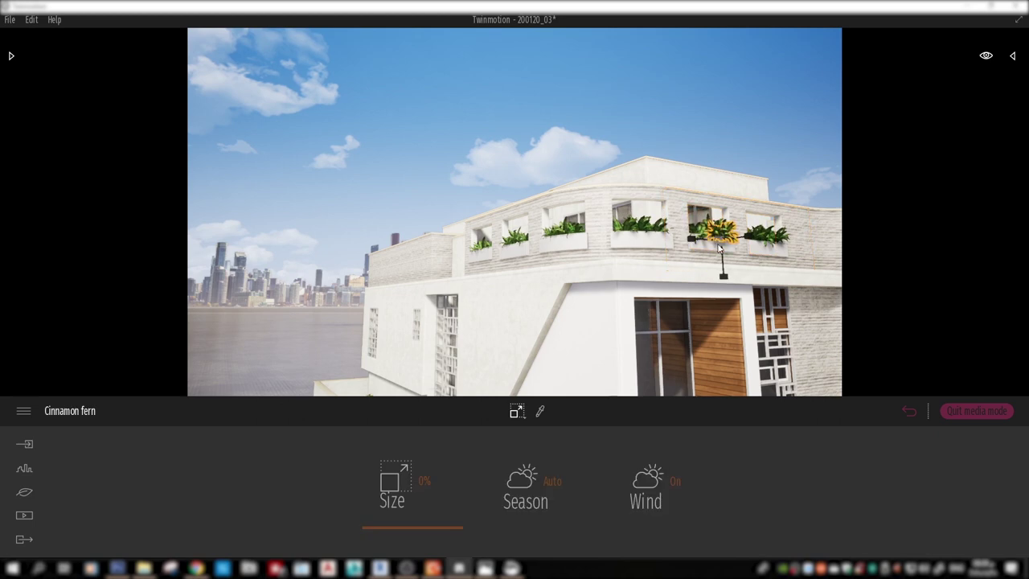
left_click_drag(734, 122, 2, 464)
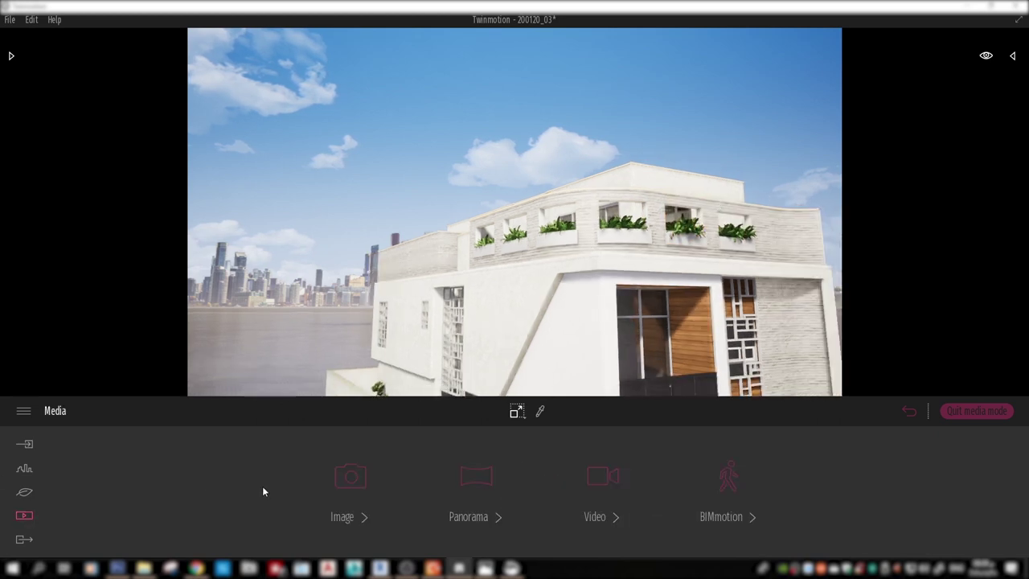
Browse the saved Media > Image views from Image 01 through Image 06 and back
left_click(351, 483)
left_click(360, 472)
left_click(457, 472)
left_click(554, 472)
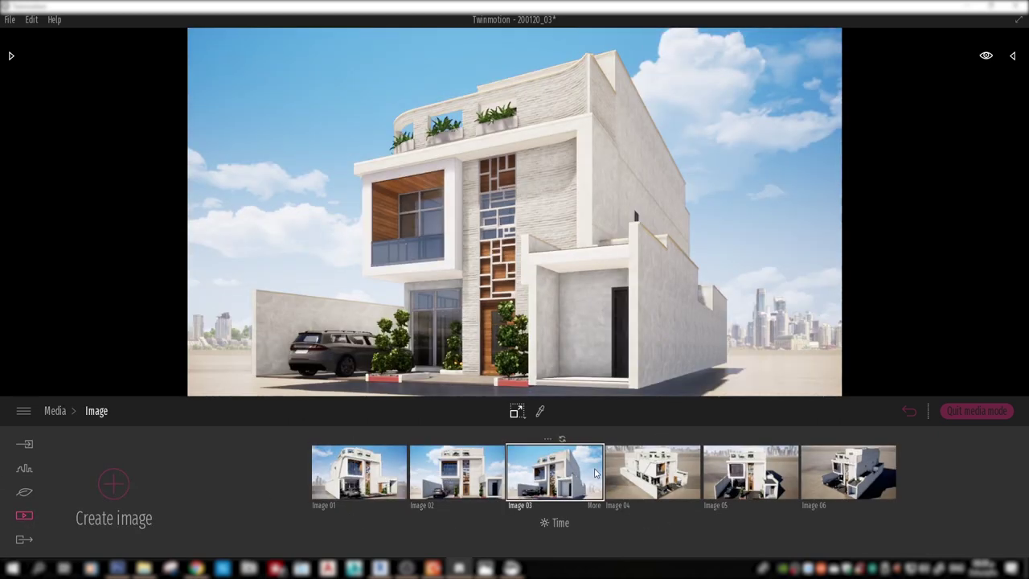
left_click(629, 473)
left_click(737, 480)
left_click(839, 480)
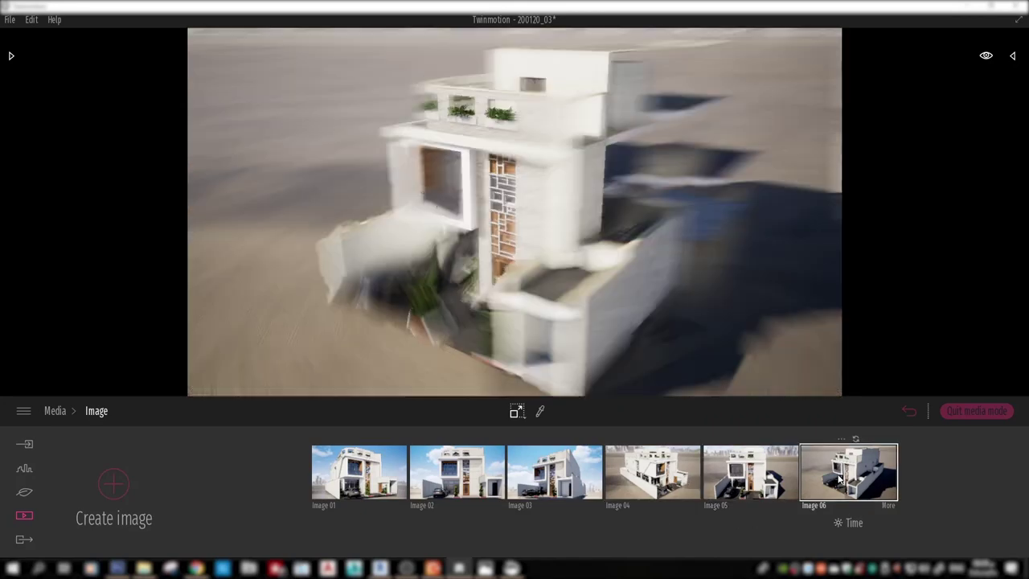
left_click(748, 480)
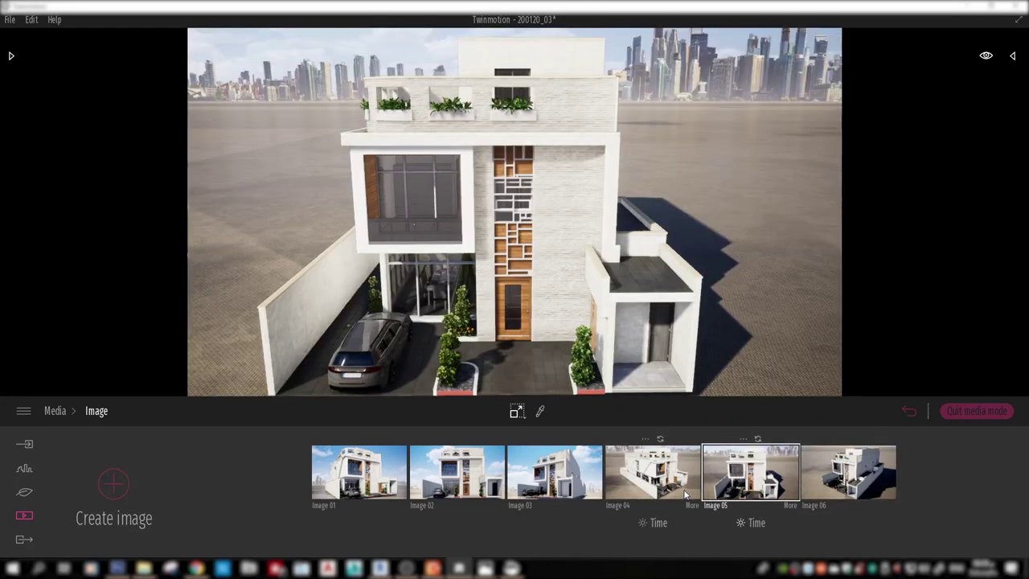
left_click(652, 480)
left_click(555, 480)
left_click(437, 480)
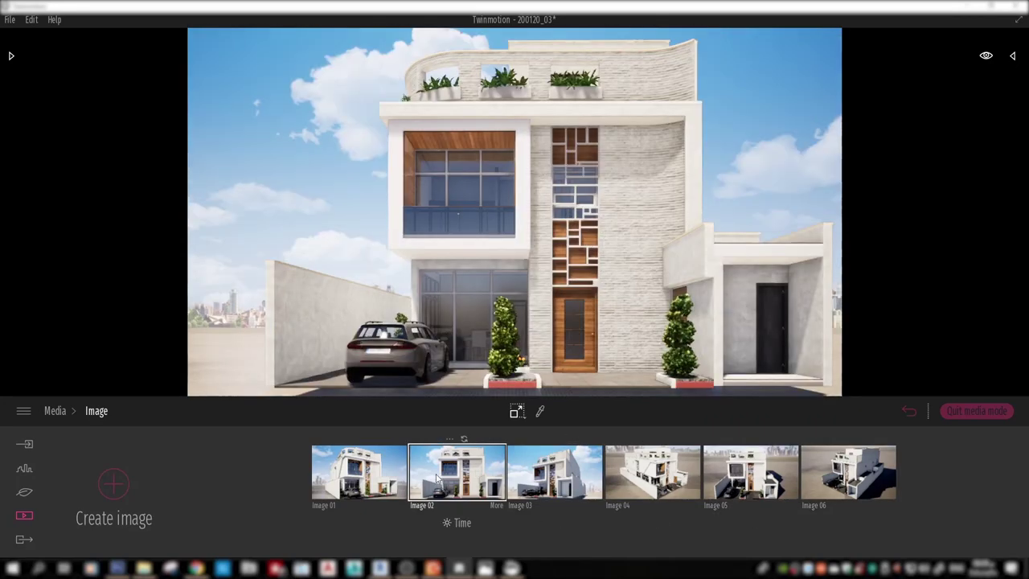
left_click(352, 486)
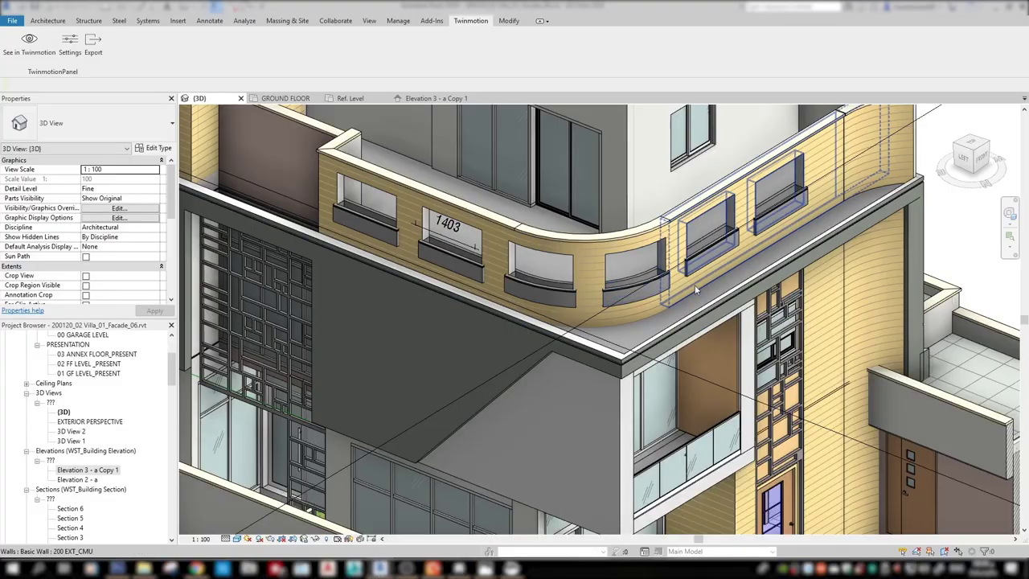
Select the curved balcony wall and try painting a material onto its faces
scroll(661, 435, "up", 2)
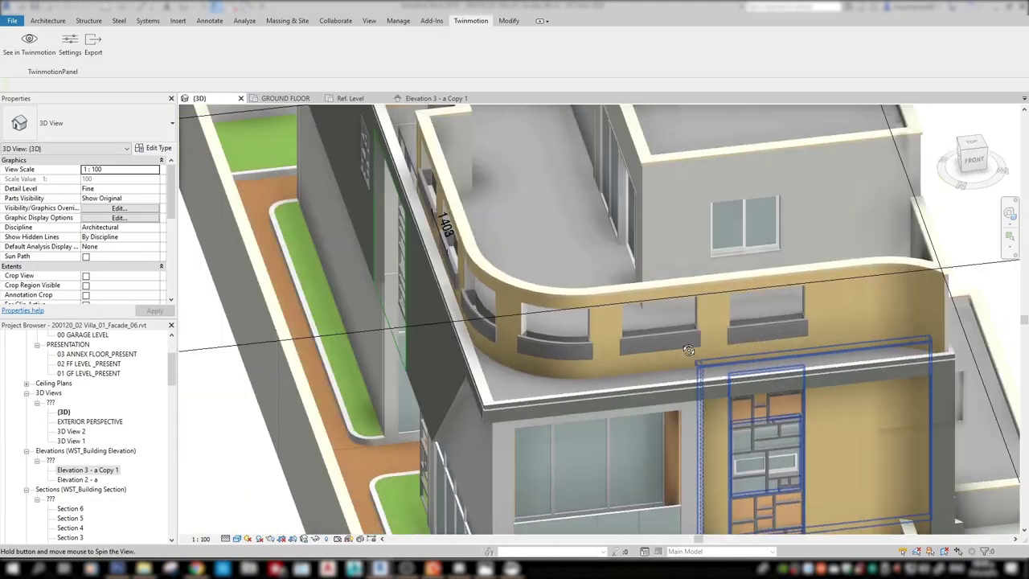
scroll(662, 435, "up", 2)
scroll(661, 435, "up", 2)
scroll(662, 435, "up", 2)
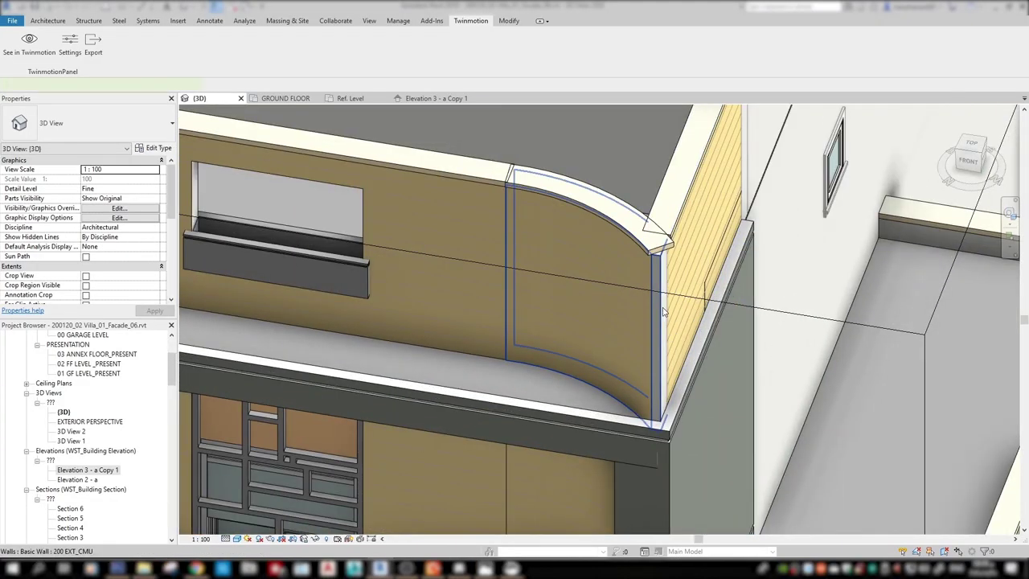
left_click(661, 424)
scroll(660, 425, "up", 2)
left_click(161, 46)
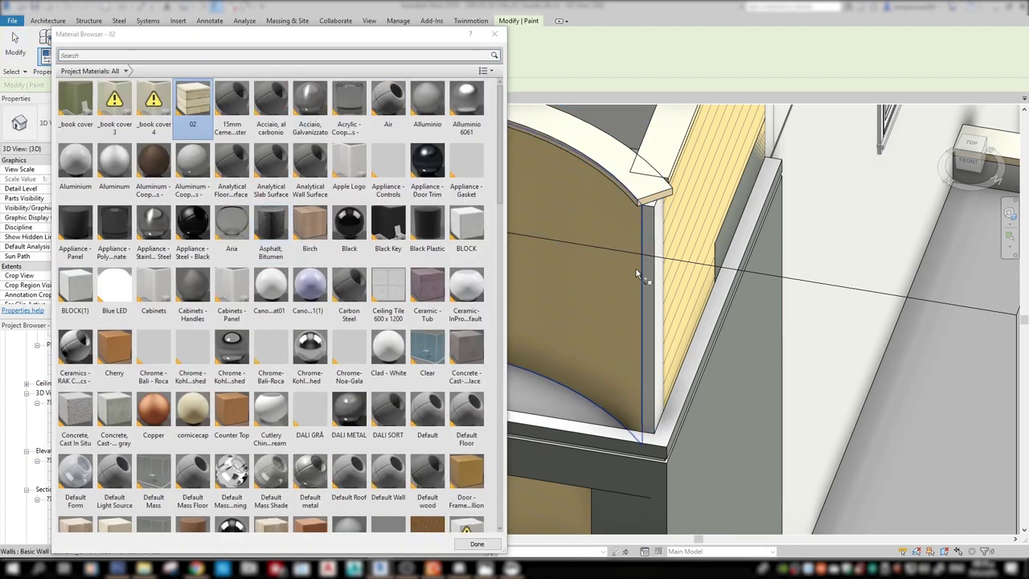
scroll(676, 286, "up", 3)
scroll(703, 294, "down", 2)
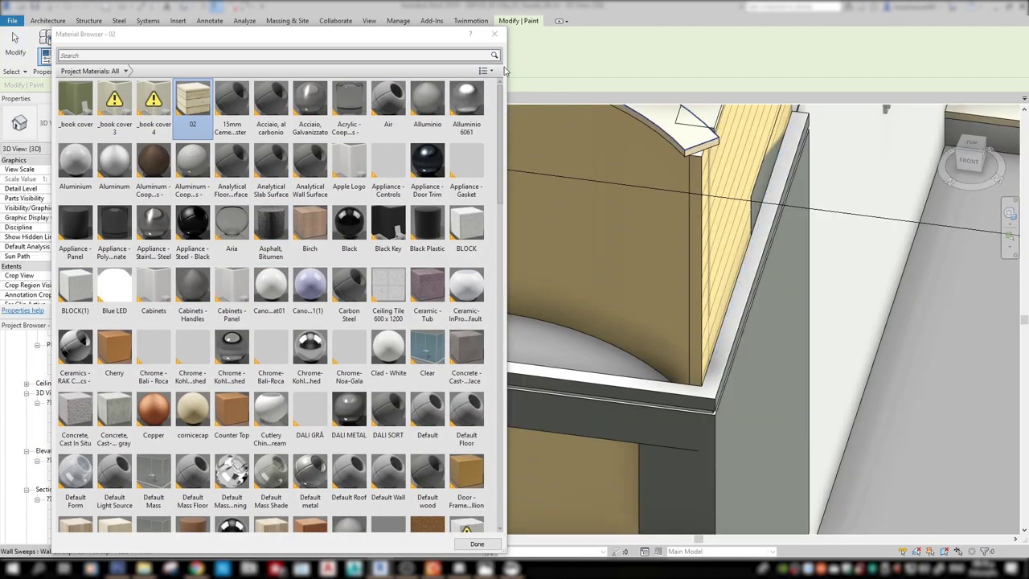
key("Escape")
Finish placing the cornice cap sweep along the curved parapet and check it
left_click(693, 149)
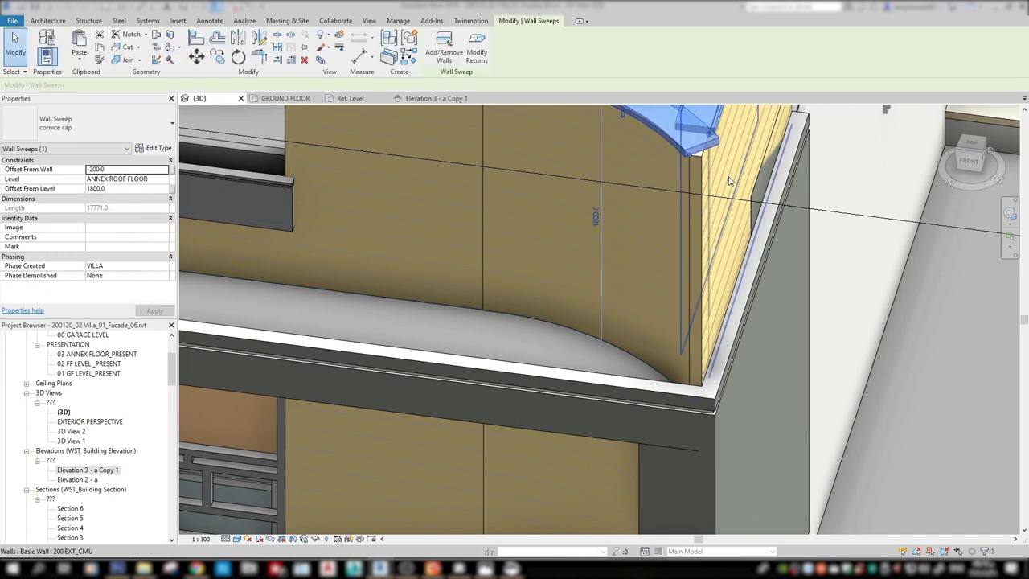
middle_click_drag(693, 150, 552, 235, "shift")
left_click_drag(552, 235, 474, 181)
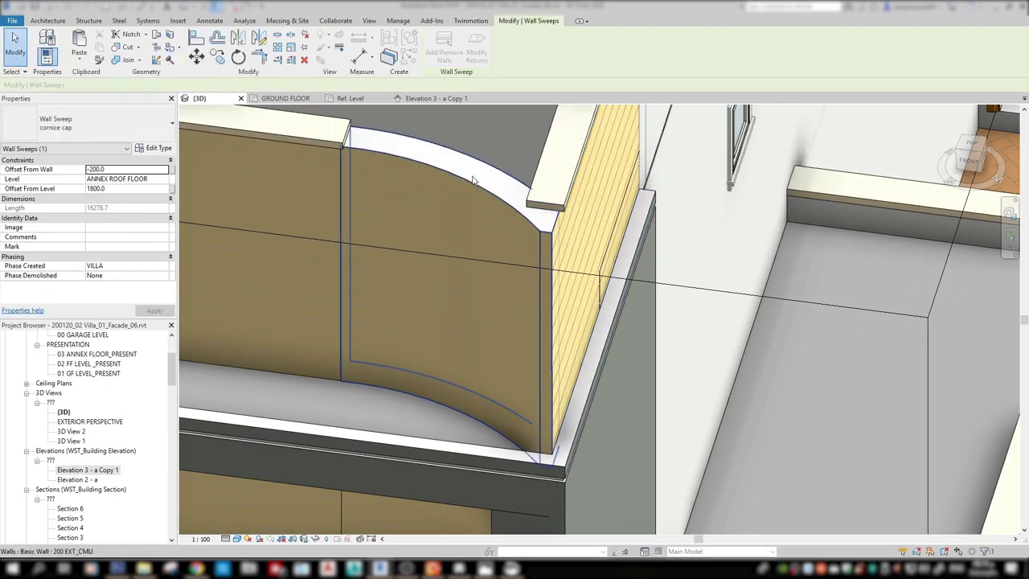
left_click(487, 170)
key("Escape")
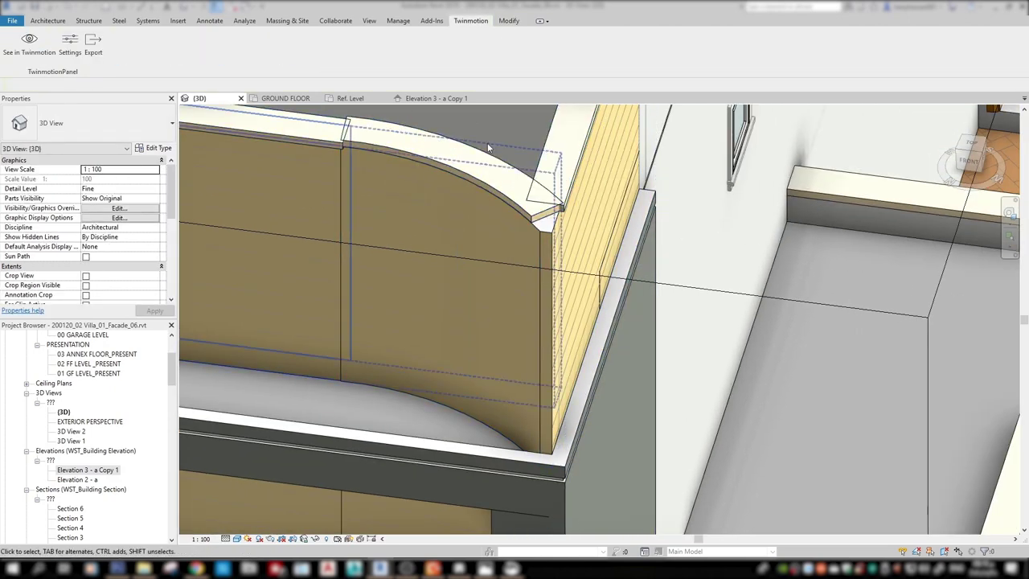
scroll(519, 226, "down", 5)
Remove the cornice cap from the curved segment and extend it onto the adjacent end wall
left_click(514, 271)
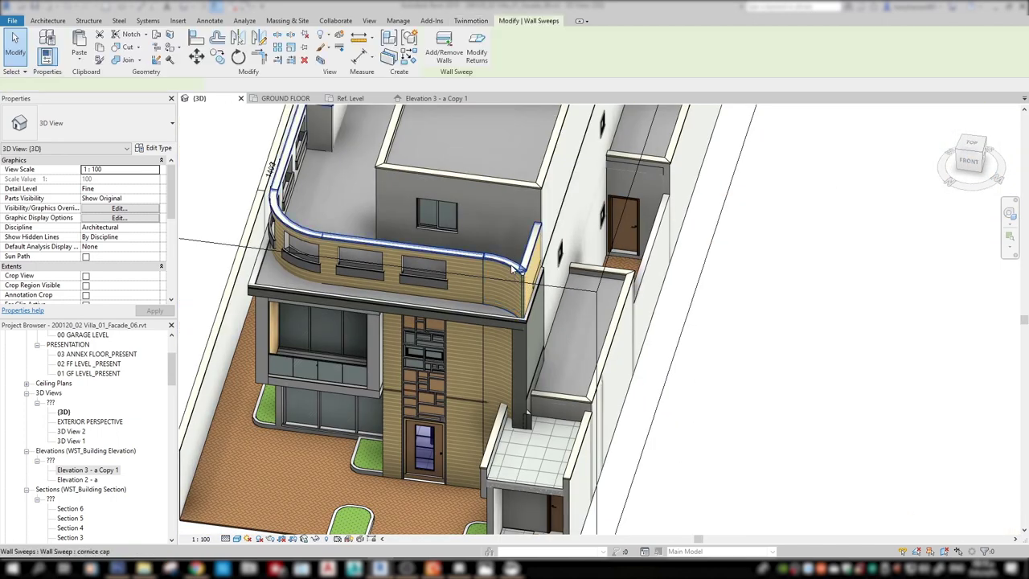
scroll(519, 275, "up", 5)
key("Escape")
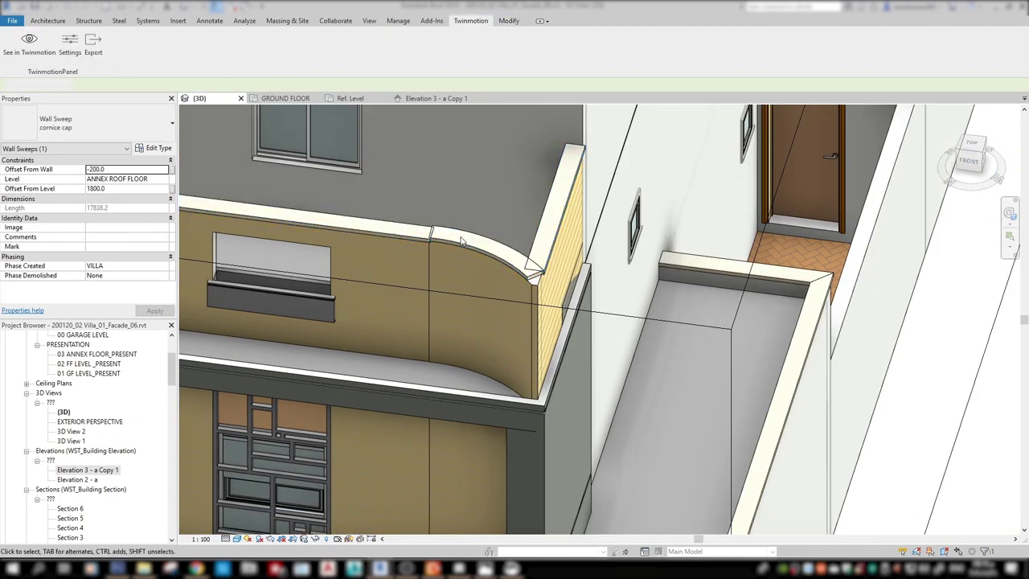
left_click(459, 241)
left_click(465, 245)
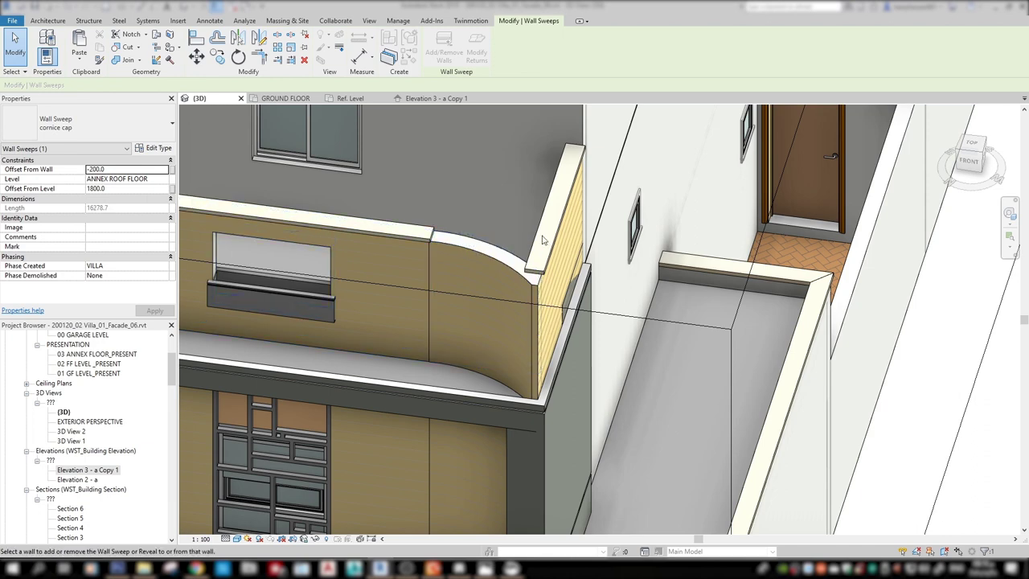
middle_click_drag(553, 254, 544, 254, "shift")
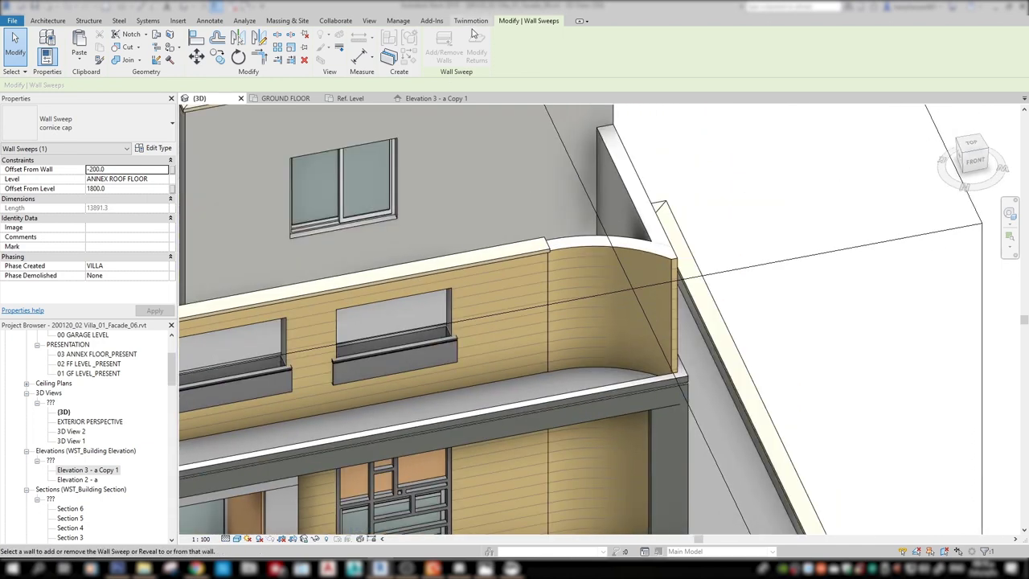
key("Escape")
left_click(545, 254)
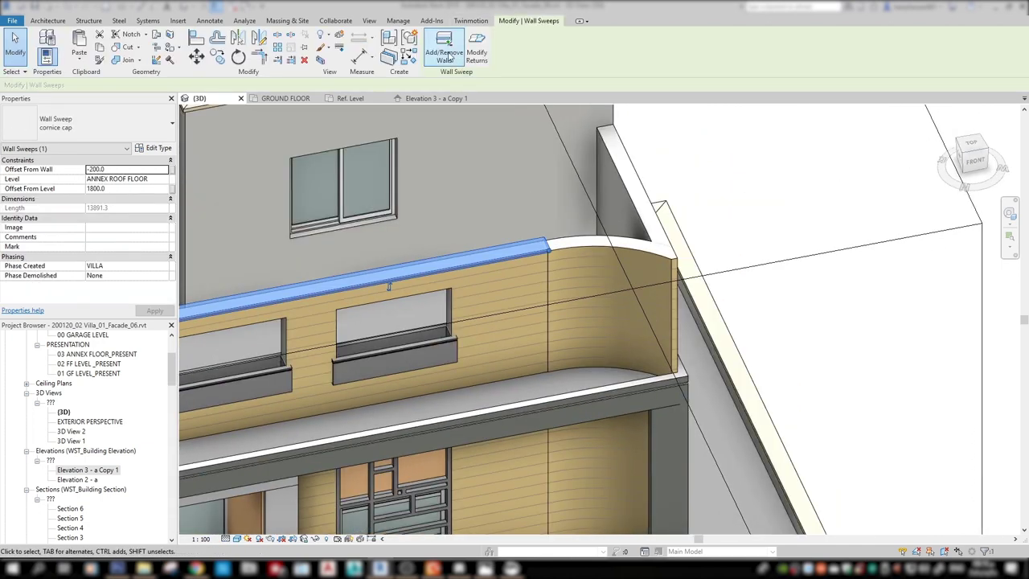
left_click(665, 239)
Attempt to delete the curved wall, then dismiss the error and keep it
middle_click_drag(714, 244, 423, 239, "shift")
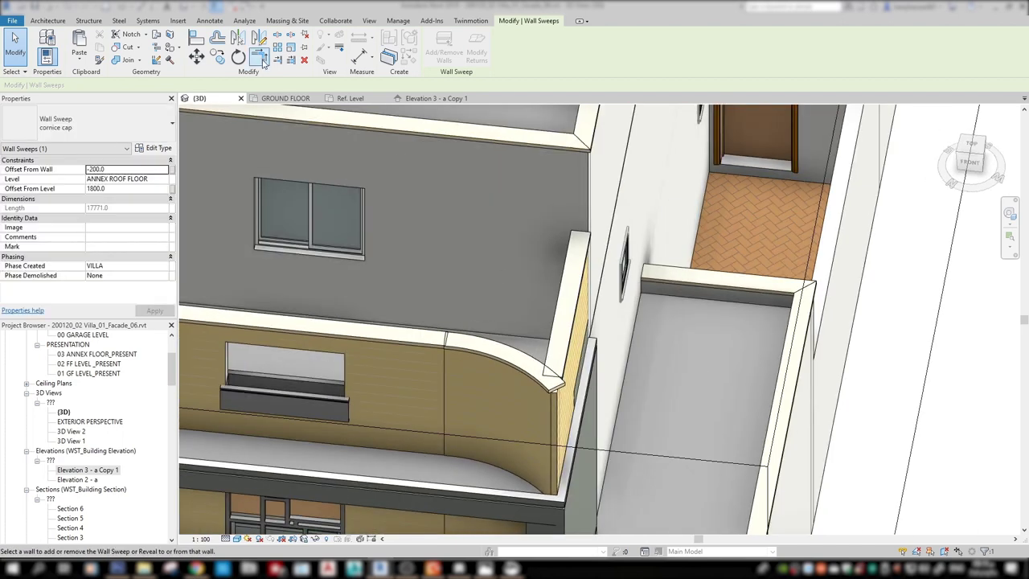
key("Escape")
left_click(530, 358)
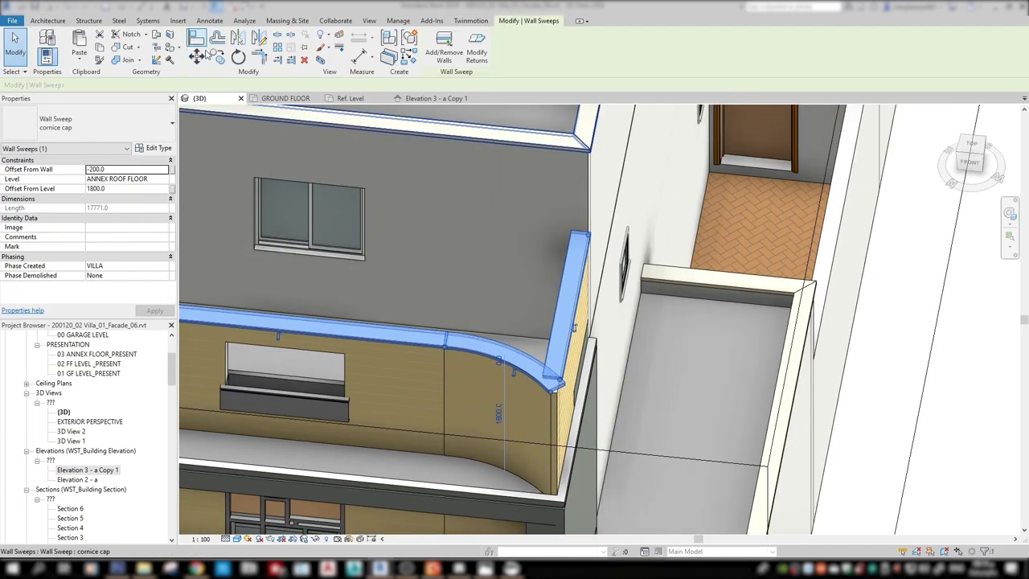
key("Escape")
left_click(540, 384)
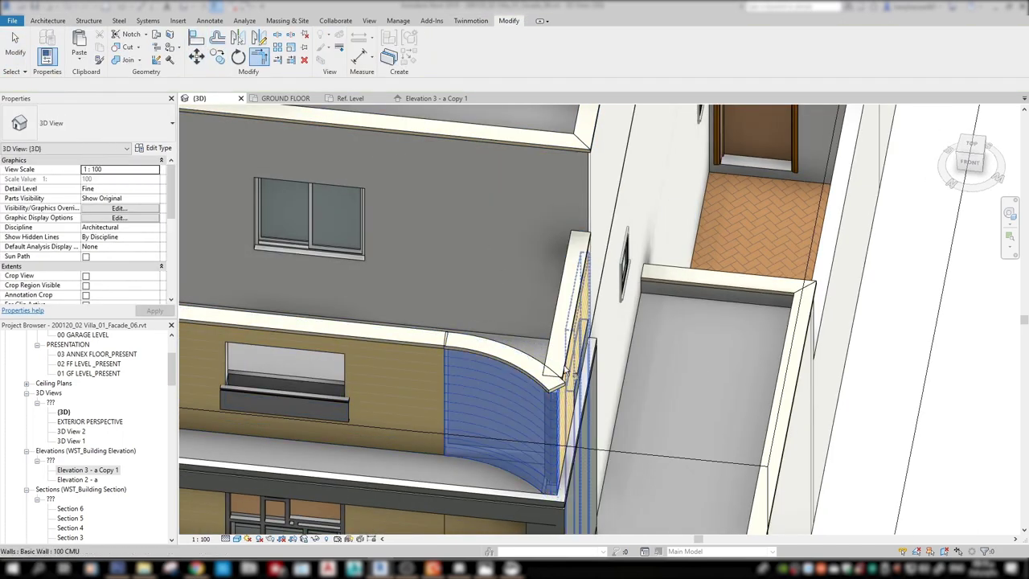
key("Delete")
left_click(982, 545)
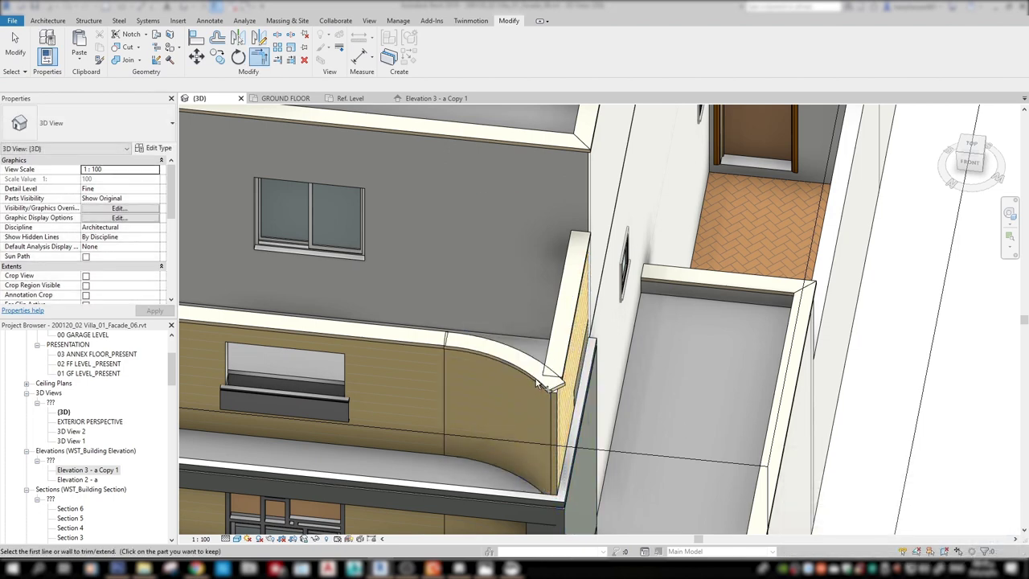
Try Trim/Extend on the curved wall, then cancel the command
left_click(537, 384)
middle_click_drag(537, 384, 350, 406, "shift")
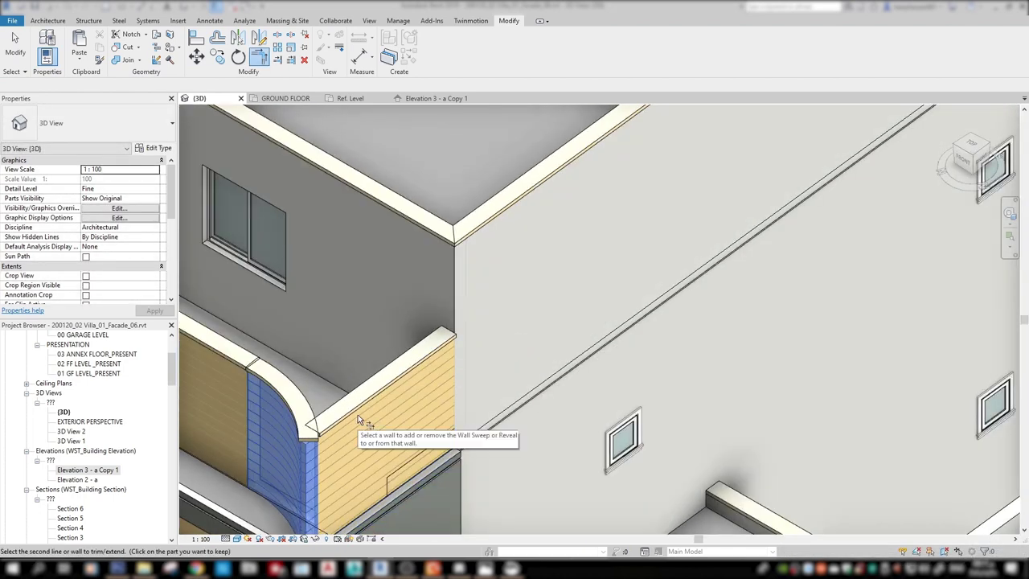
scroll(451, 418, "down", 3)
scroll(501, 402, "down", 3)
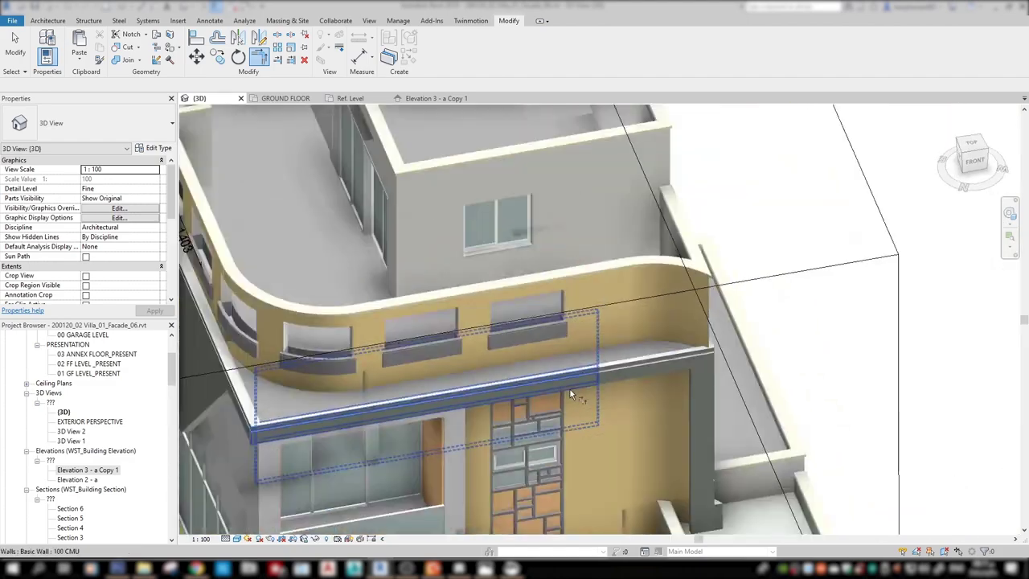
right_click(783, 348)
left_click(784, 347)
Sync the updated villa model to Twinmotion via See in Twinmotion
middle_click_drag(783, 348, 689, 296, "shift")
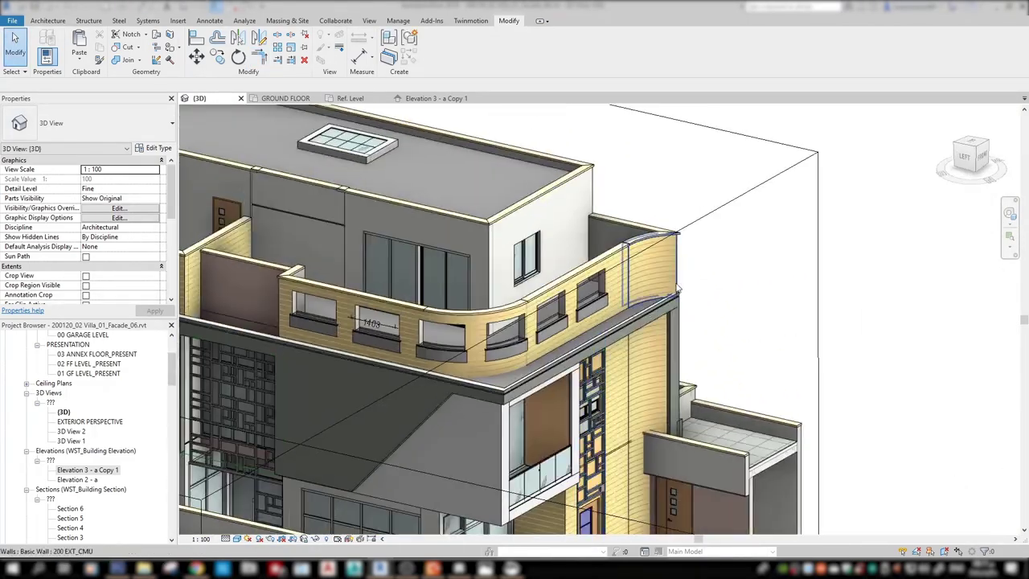
scroll(689, 295, "up", 3)
scroll(689, 296, "down", 3)
scroll(758, 305, "down", 2)
middle_click_drag(758, 306, 719, 292, "shift")
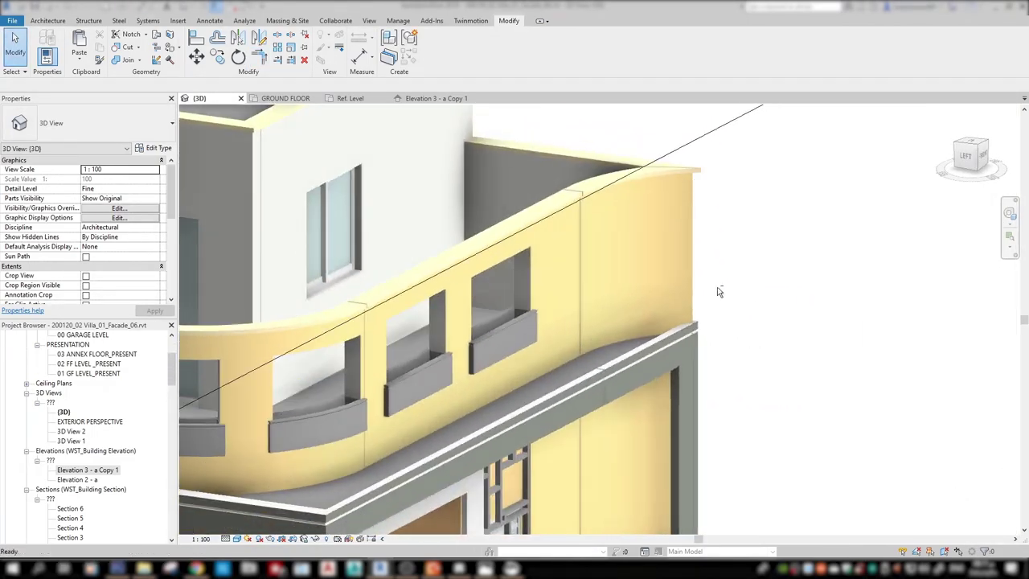
left_click(471, 21)
left_click(36, 54)
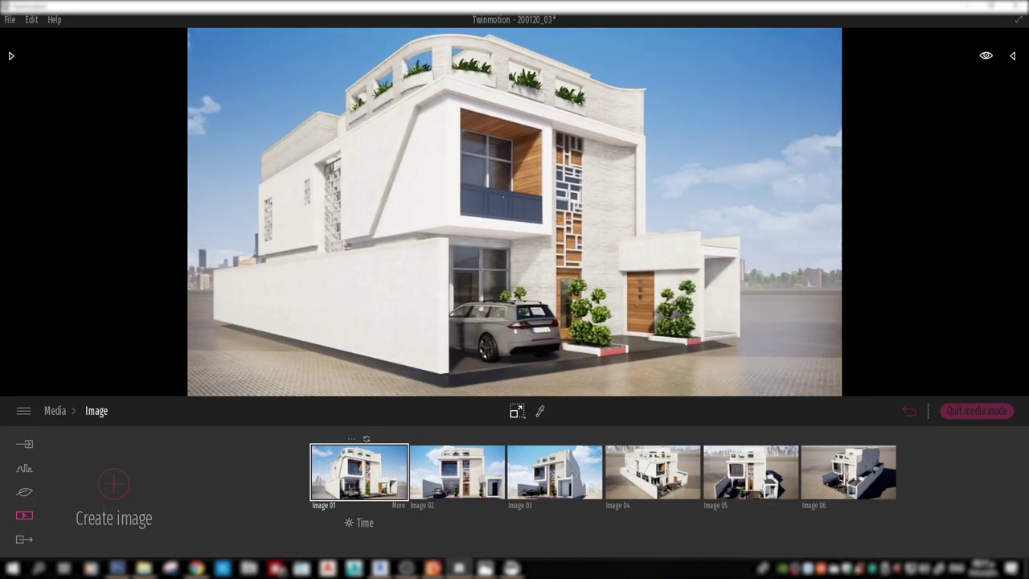
Create Clip 01 with a second keyframe at the villa's front view
left_click(25, 515)
left_click(603, 473)
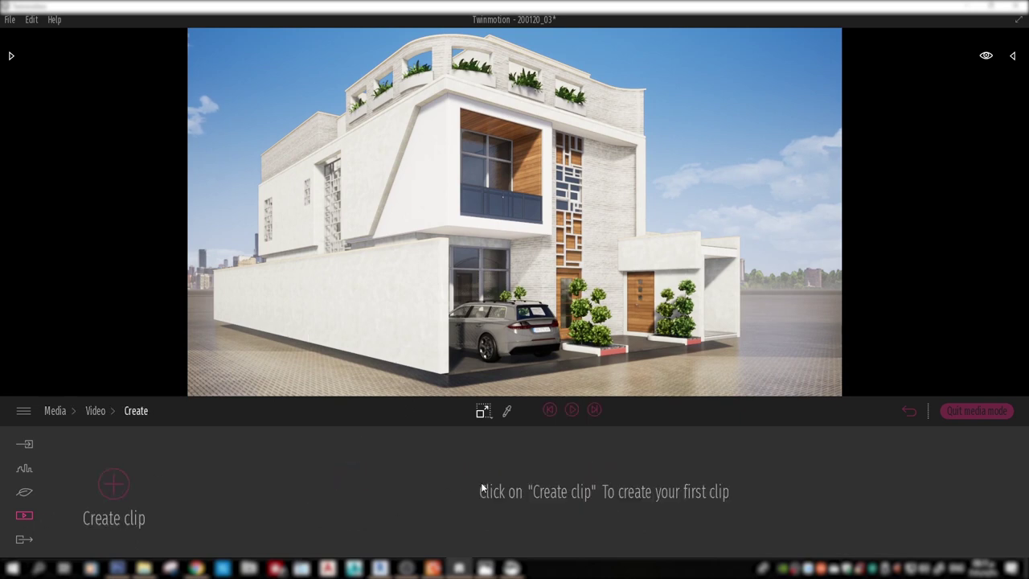
left_click(113, 485)
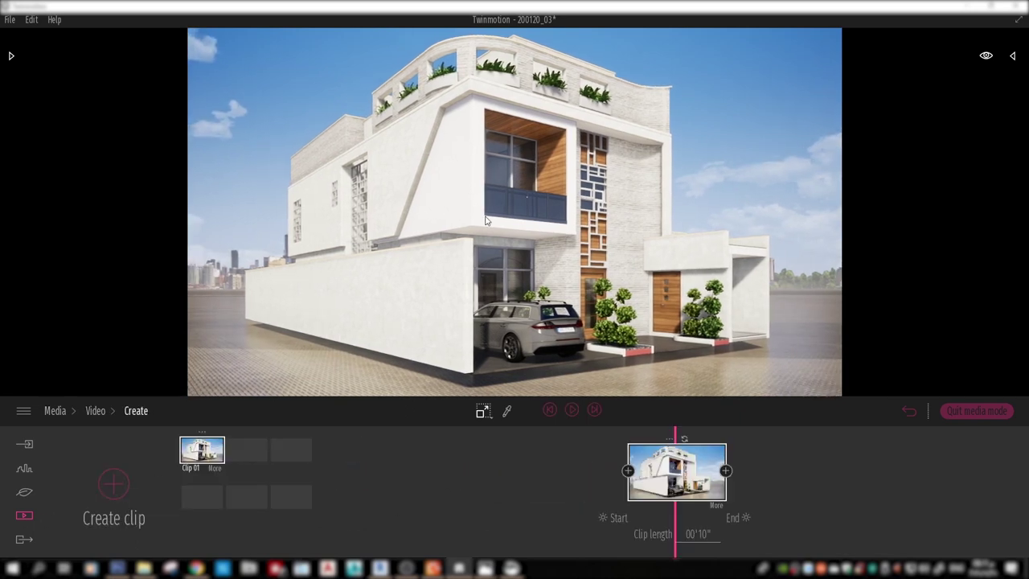
mouse_move(667, 351)
left_mouse_down()
mouse_move(507, 351)
mouse_move(464, 366)
left_mouse_up()
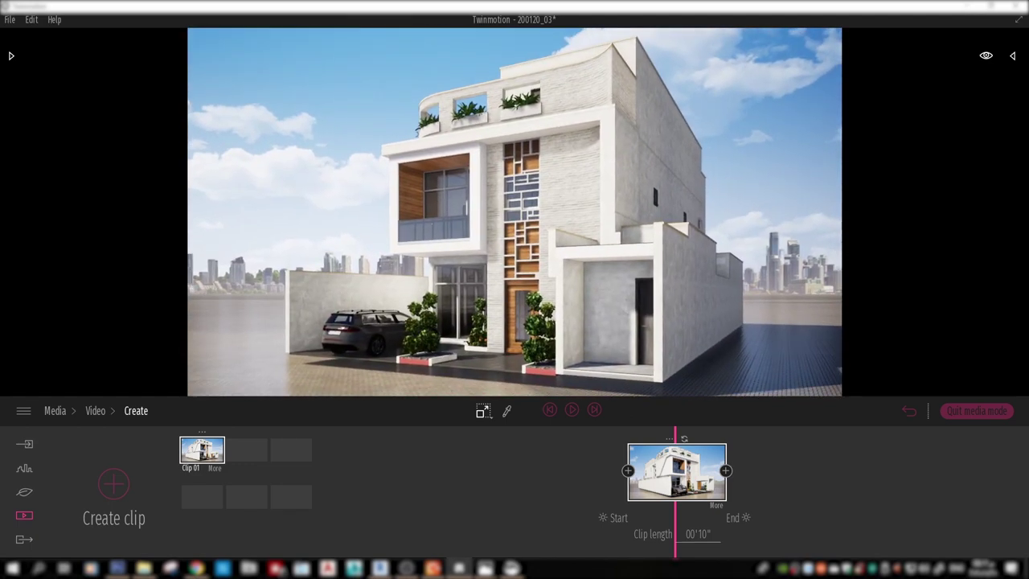
left_click(725, 470)
Play back the two-keyframe clip several times to preview the camera move
key("space")
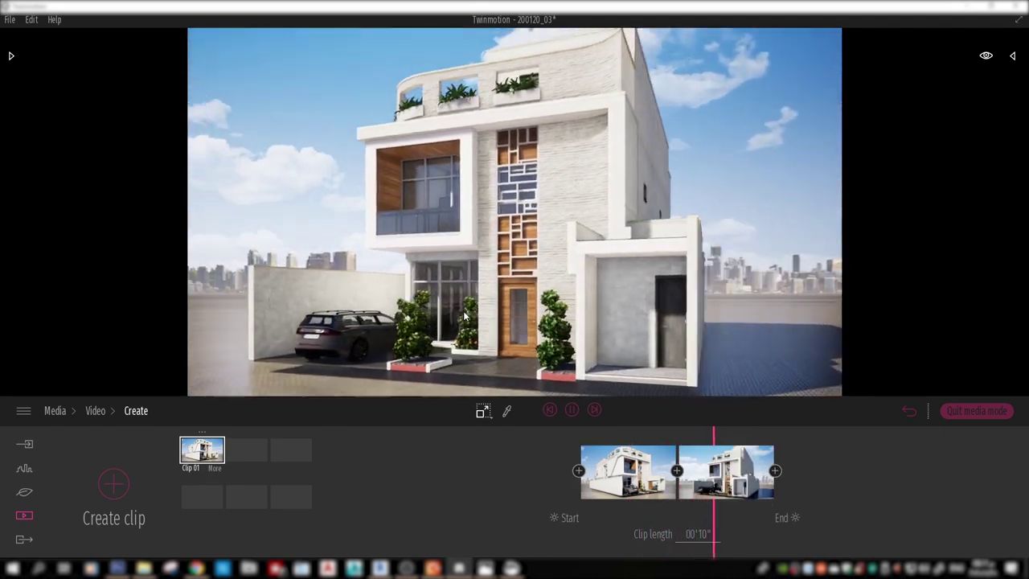
left_click(629, 470)
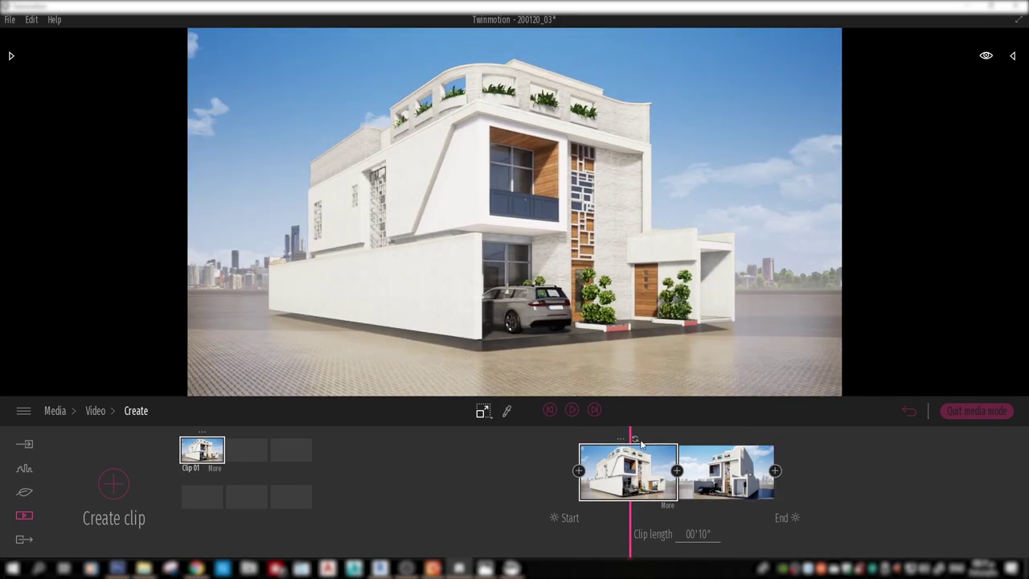
left_click(726, 472)
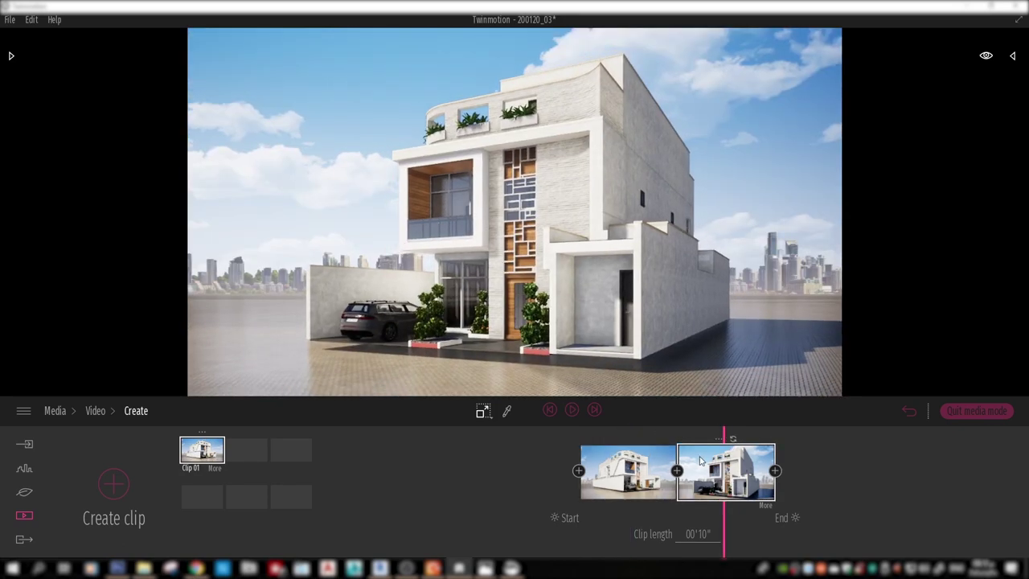
left_click(572, 410)
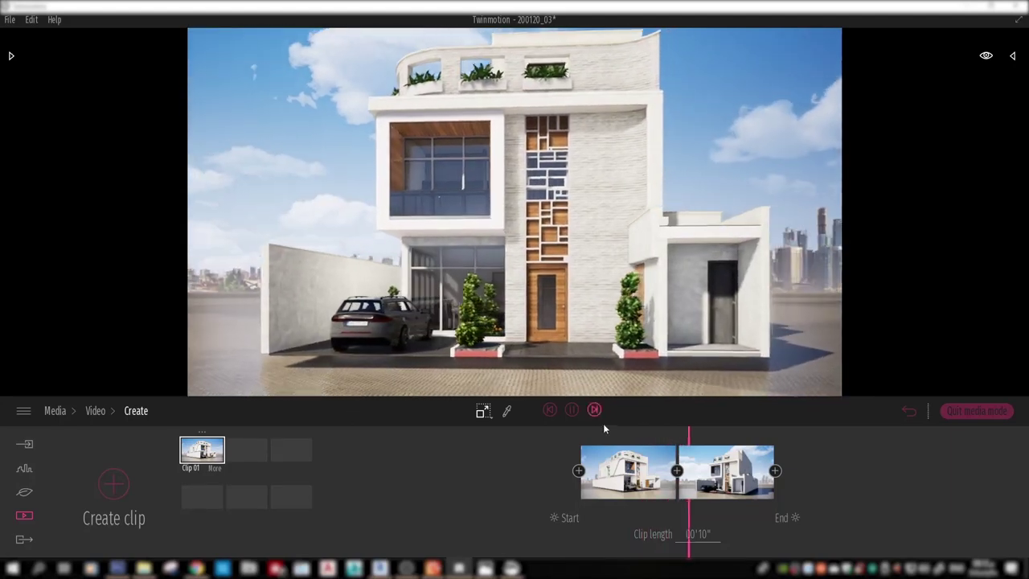
left_click(629, 465)
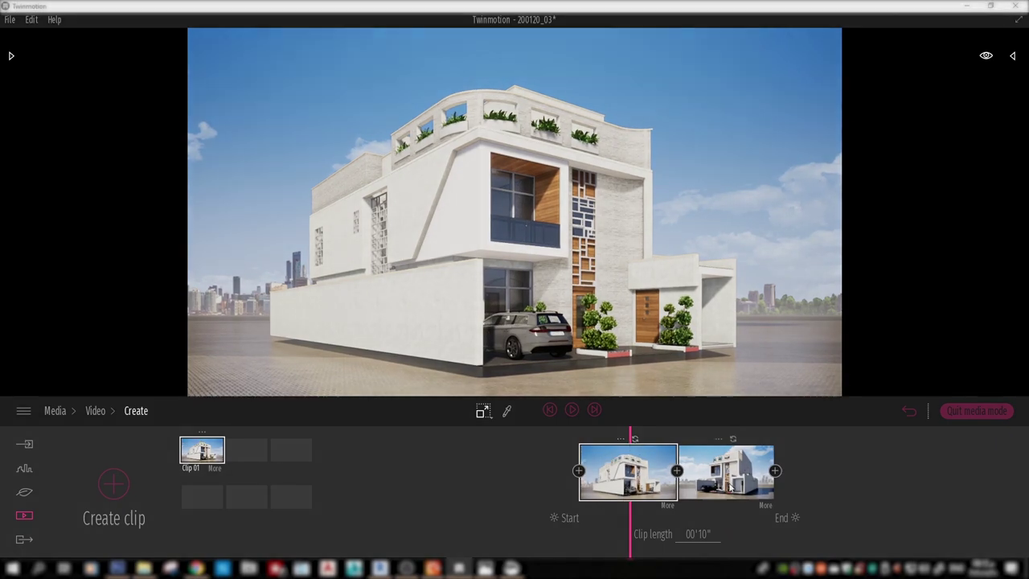
left_click_drag(631, 438, 718, 435)
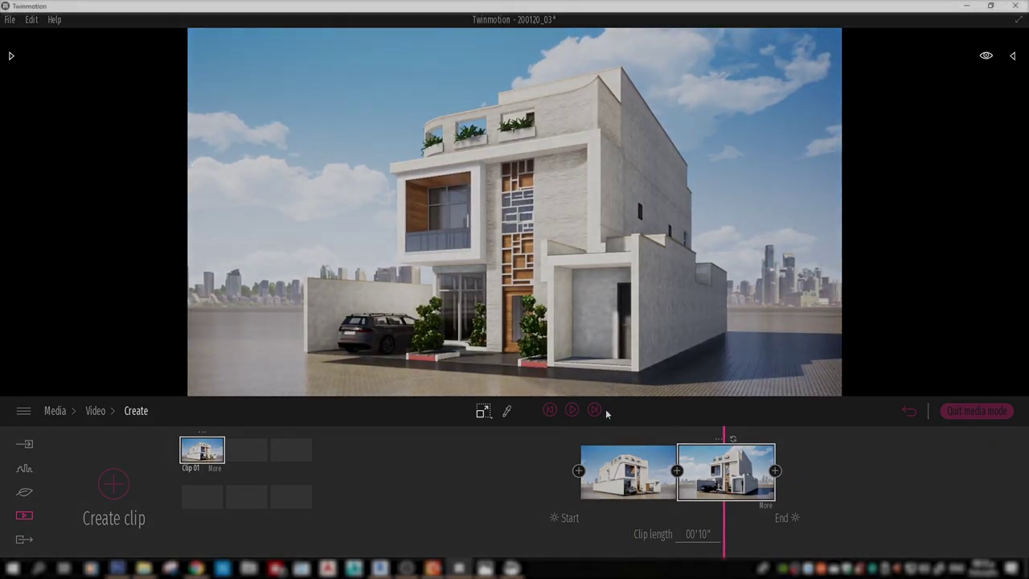
left_click(571, 410)
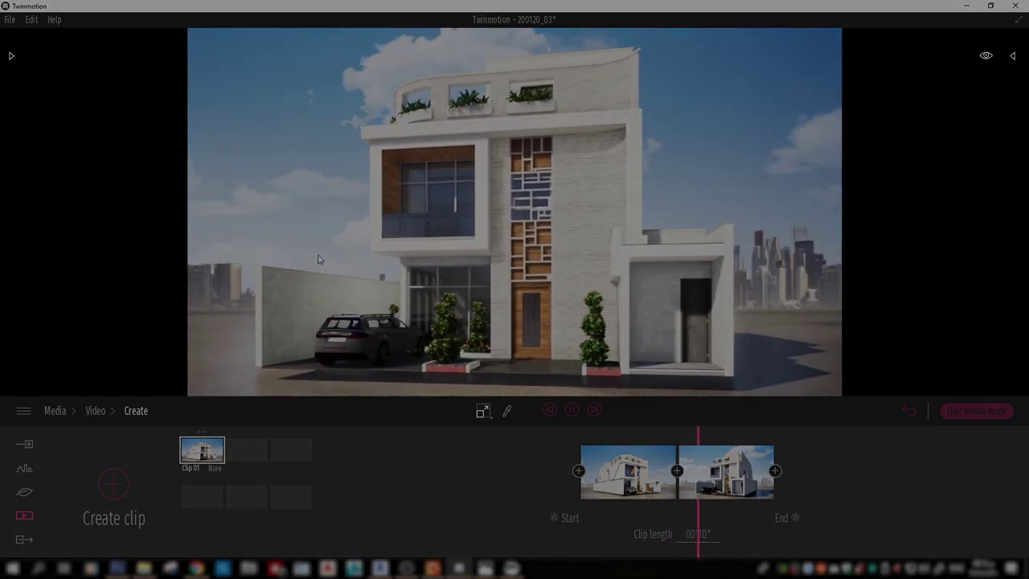
left_click(632, 438)
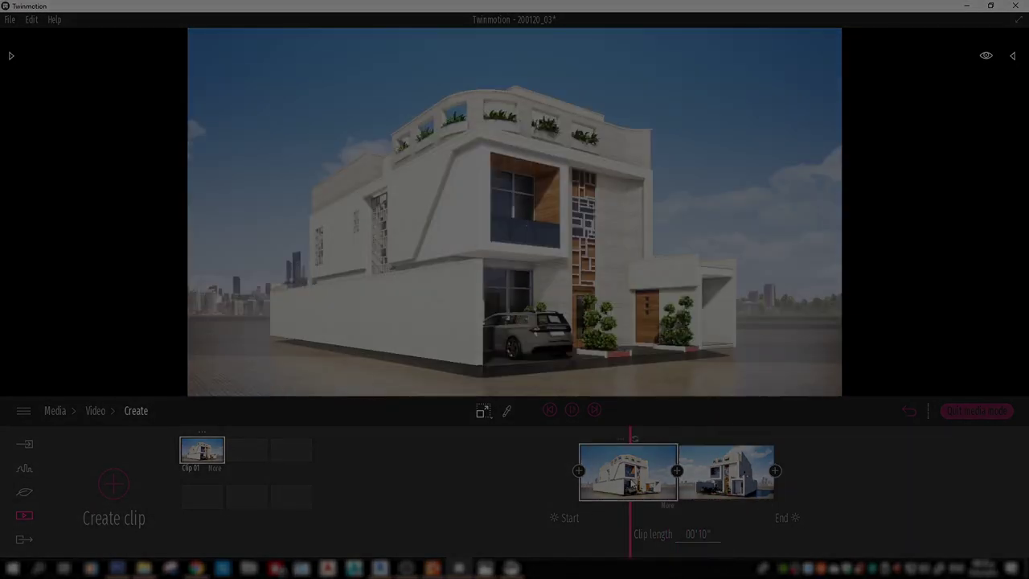